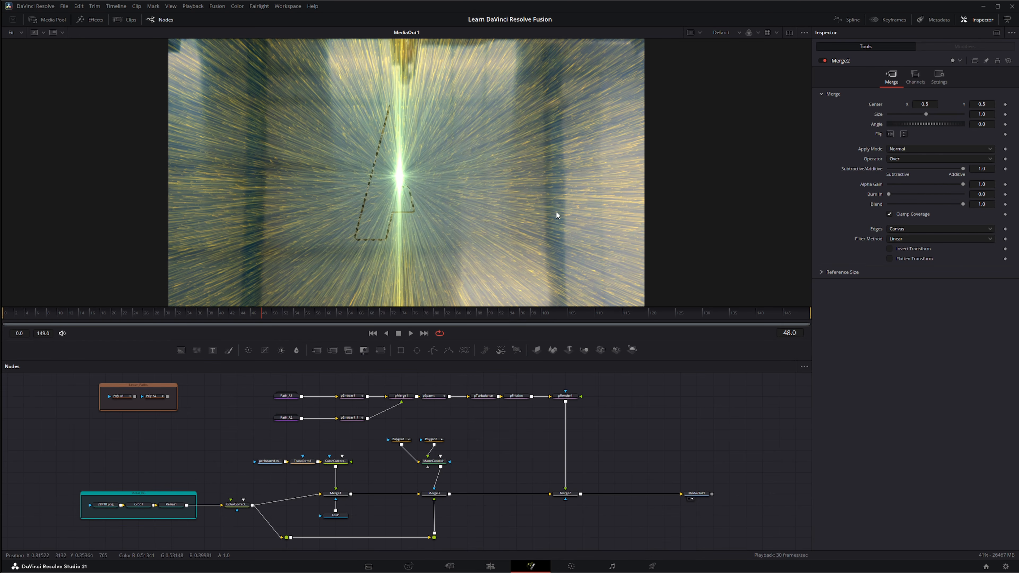
# - Preview the comp up to frame 129, then box-select the seven particle nodes
pyautogui.click(411, 333)
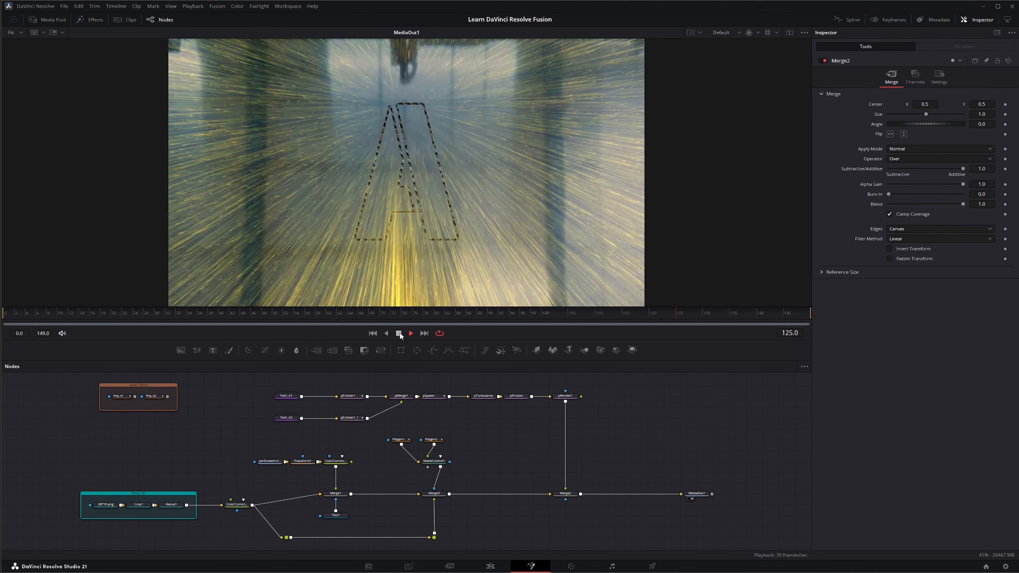
pyautogui.click(399, 333)
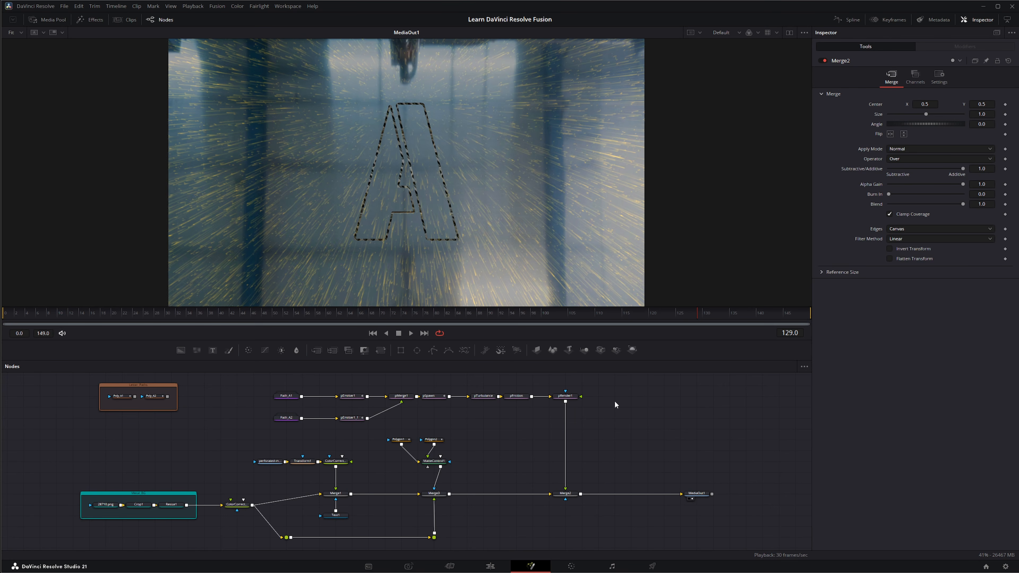
pyautogui.moveTo(319, 380); pyautogui.dragTo(595, 427)
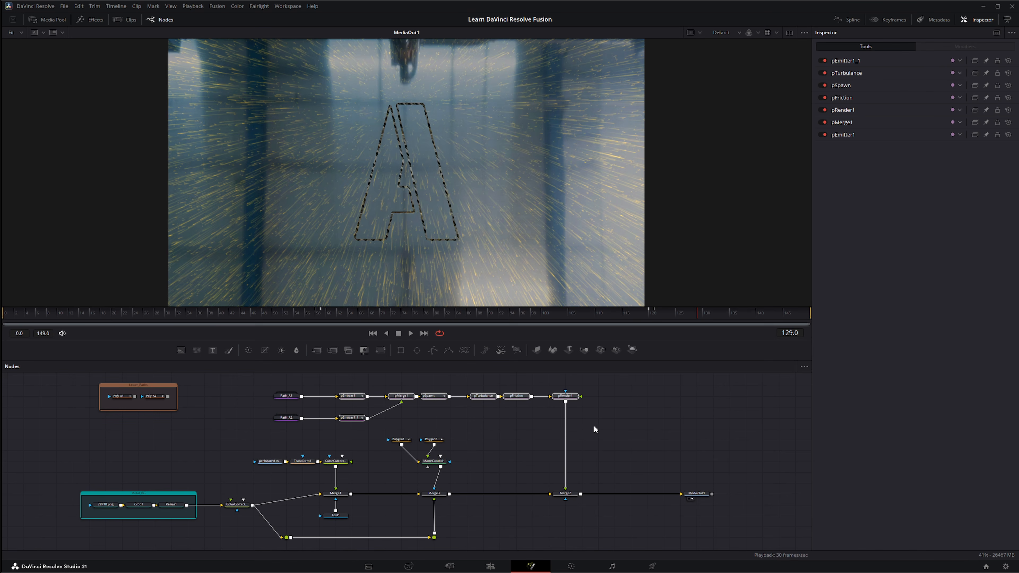
# - Deselect the particle nodes and load the 28710.png MediaIn background into the viewer
pyautogui.click(612, 417)
pyautogui.click(106, 504)
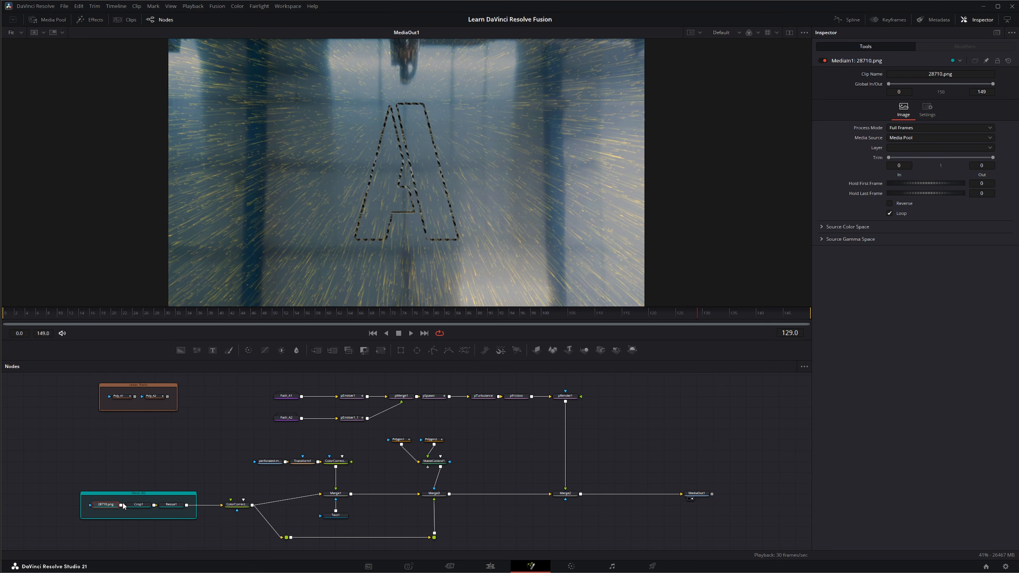
pyautogui.press('1')
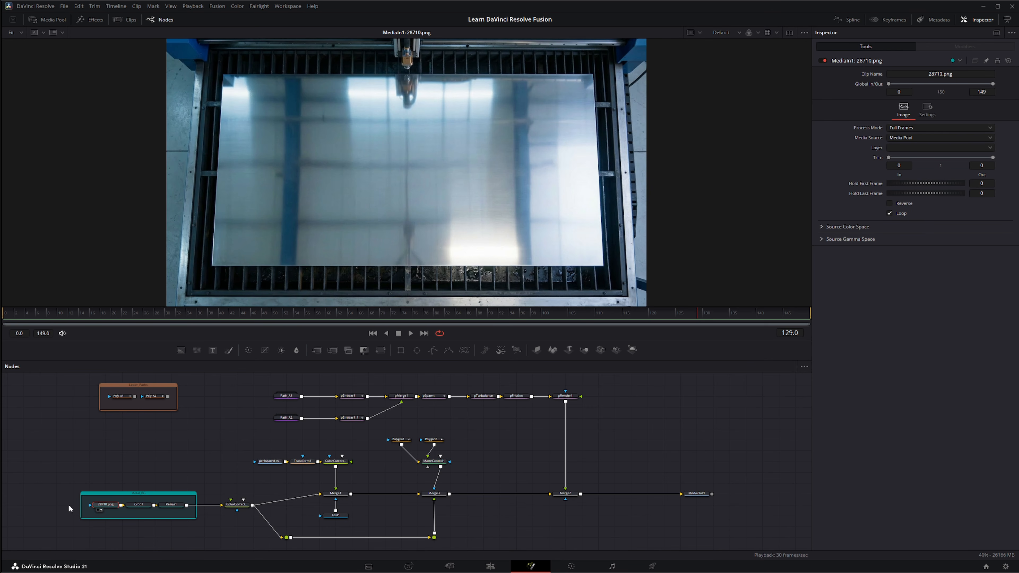
# - Select the Metal_BG group nodes and view Crop1's output and crop settings
pyautogui.scroll(2, 122, 500)
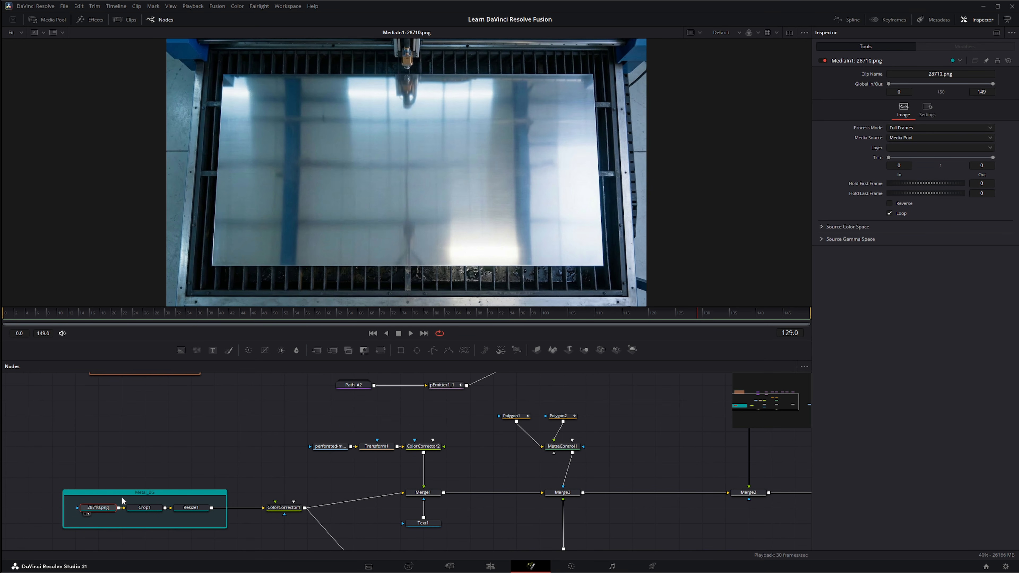
pyautogui.moveTo(29, 462); pyautogui.dragTo(238, 541)
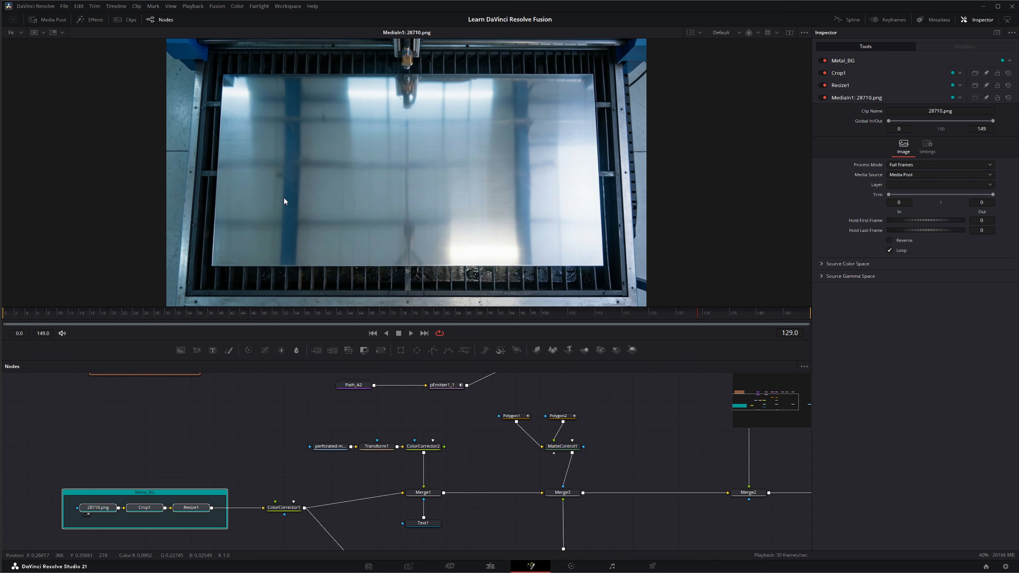
pyautogui.moveTo(546, 110); pyautogui.dragTo(511, 149)
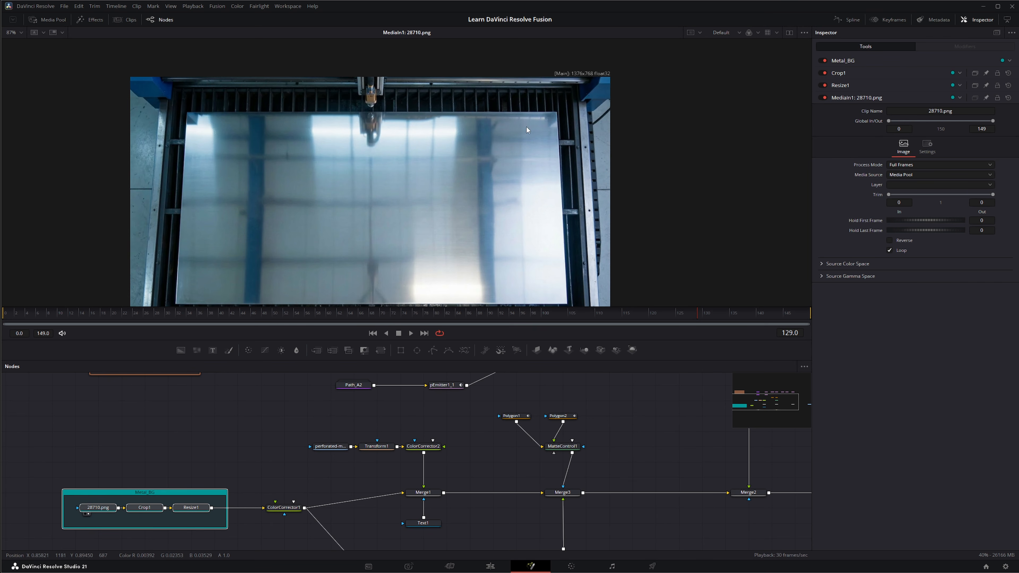
pyautogui.moveTo(161, 374); pyautogui.dragTo(182, 255)
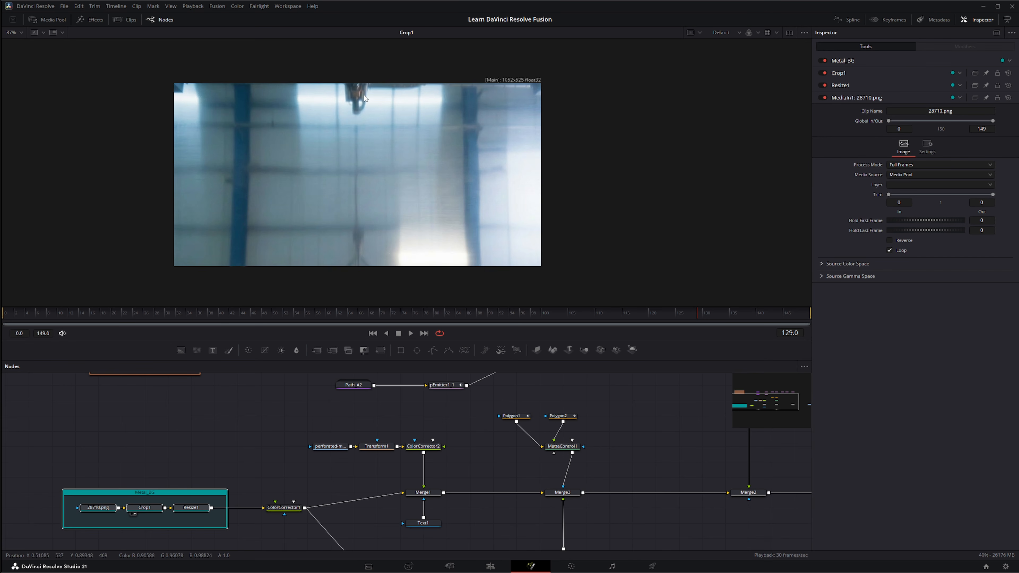
pyautogui.click(153, 508)
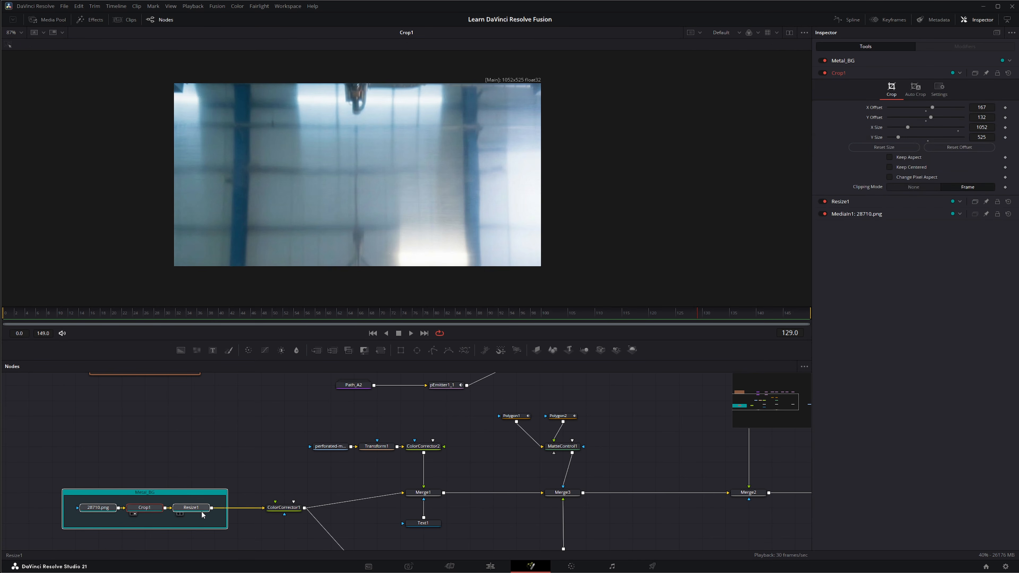
# - View the blurred Resize1 output framed in the viewer, then load Text1's letter A
pyautogui.moveTo(199, 492); pyautogui.dragTo(223, 206)
pyautogui.scroll(-5, 309, 238)
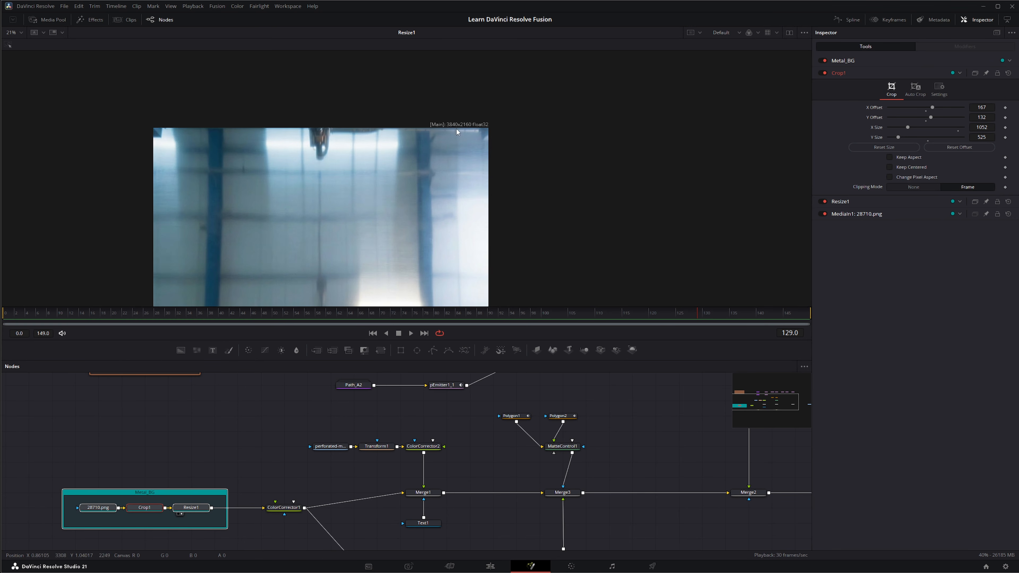
pyautogui.moveTo(351, 223); pyautogui.dragTo(271, 190)
pyautogui.scroll(1, 184, 188)
pyautogui.moveTo(189, 192); pyautogui.dragTo(175, 192)
pyautogui.moveTo(266, 443); pyautogui.dragTo(238, 435)
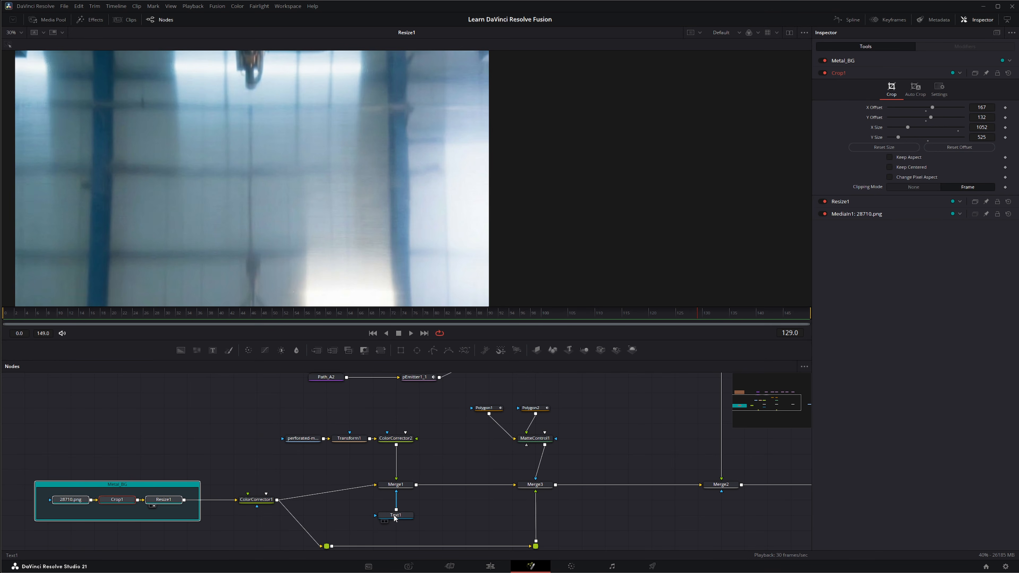
pyautogui.moveTo(401, 518); pyautogui.dragTo(307, 261)
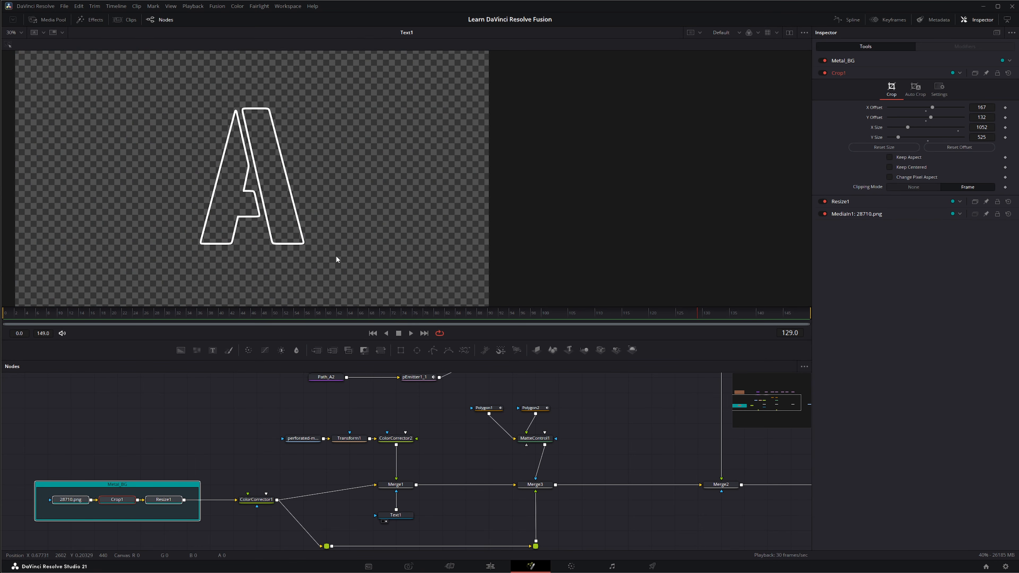
# - Open Text1's settings and view the perforated metal MediaIn2 image
pyautogui.click(401, 518)
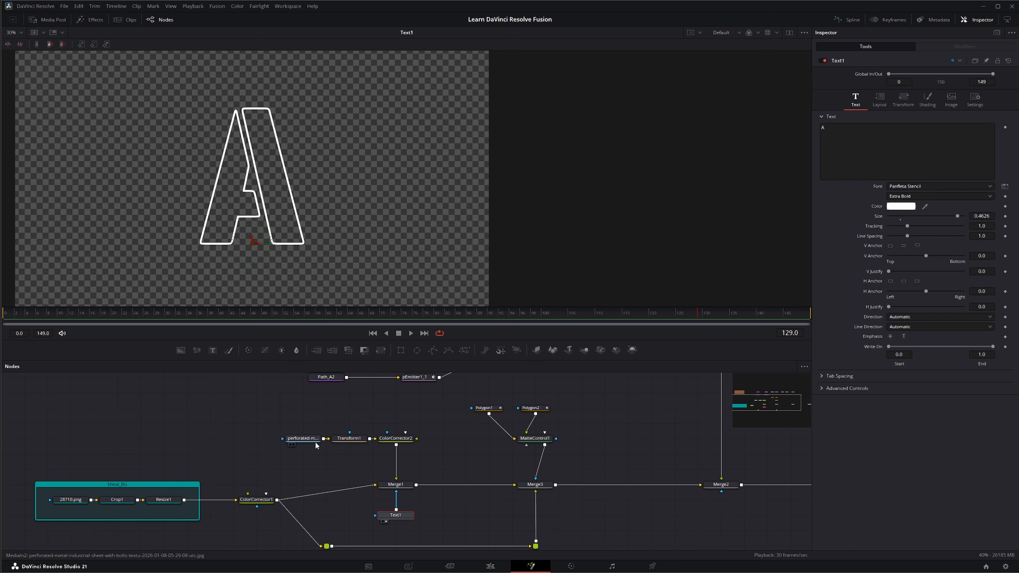
pyautogui.click(290, 445)
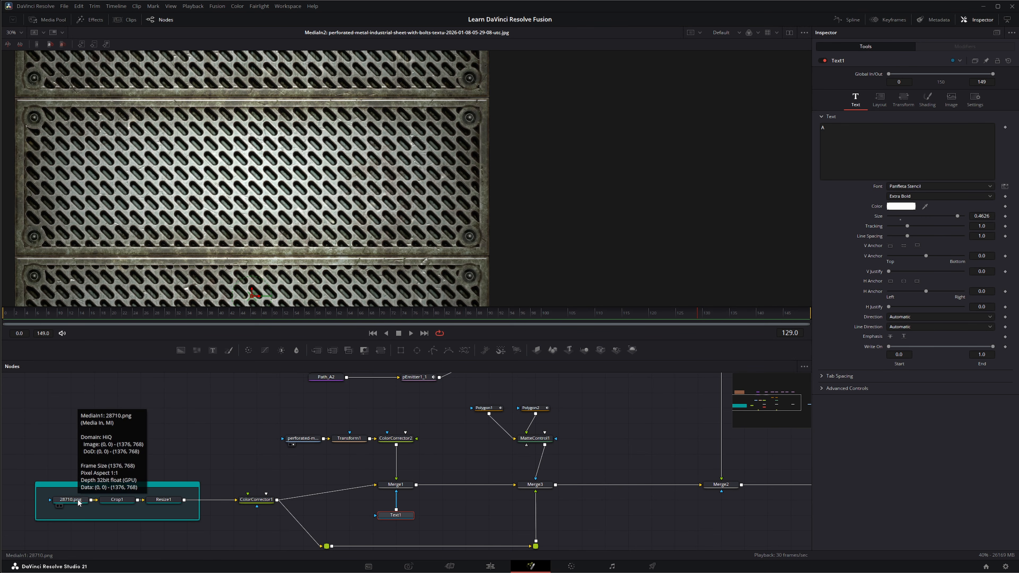
# - Step the viewer through 28710.png, MediaIn2, Transform1 and ColorCorrector2, then open ColorCorrector1's settings
pyautogui.click(59, 506)
pyautogui.scroll(5, 213, 197)
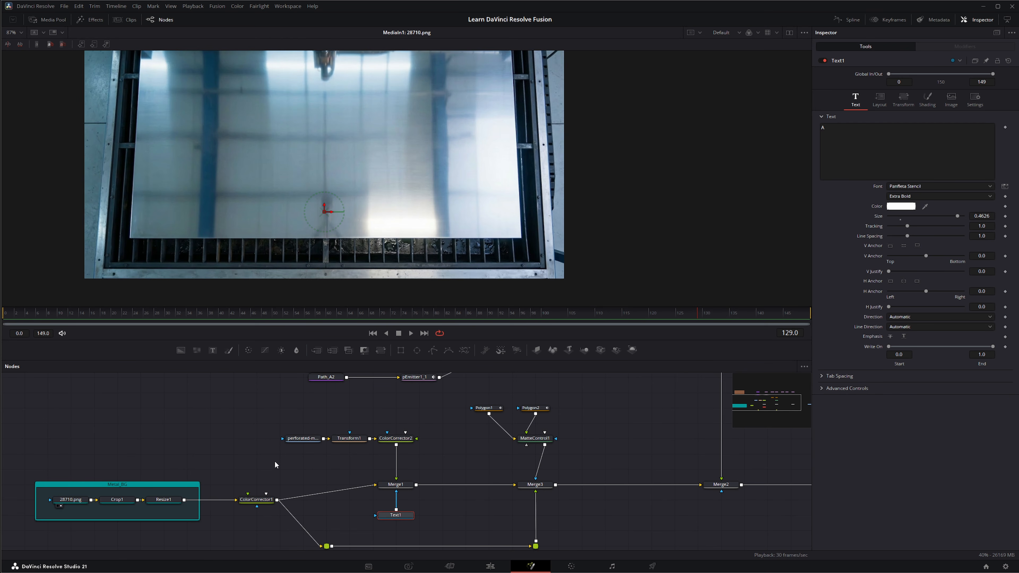
pyautogui.click(290, 444)
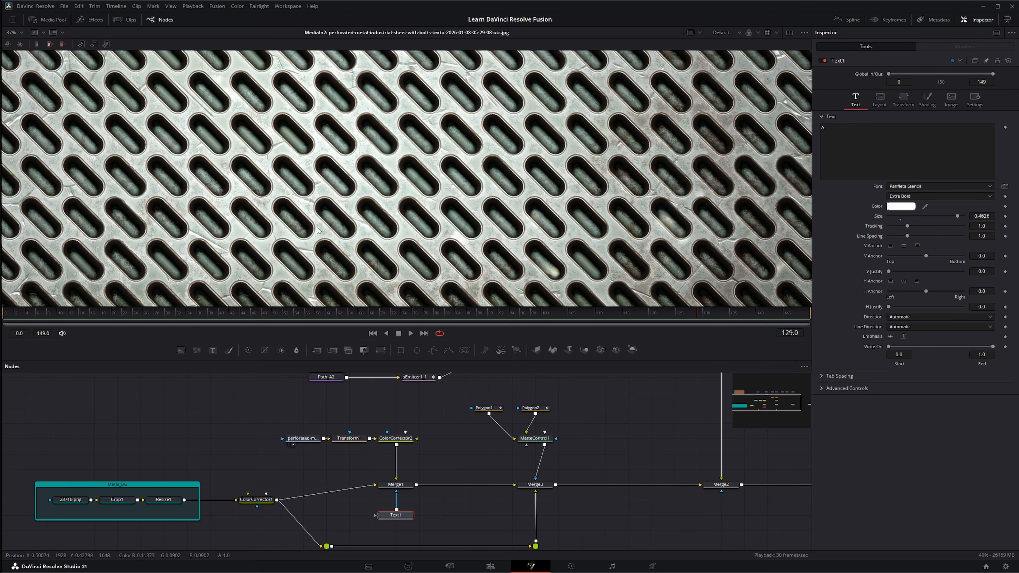
pyautogui.scroll(-5, 294, 230)
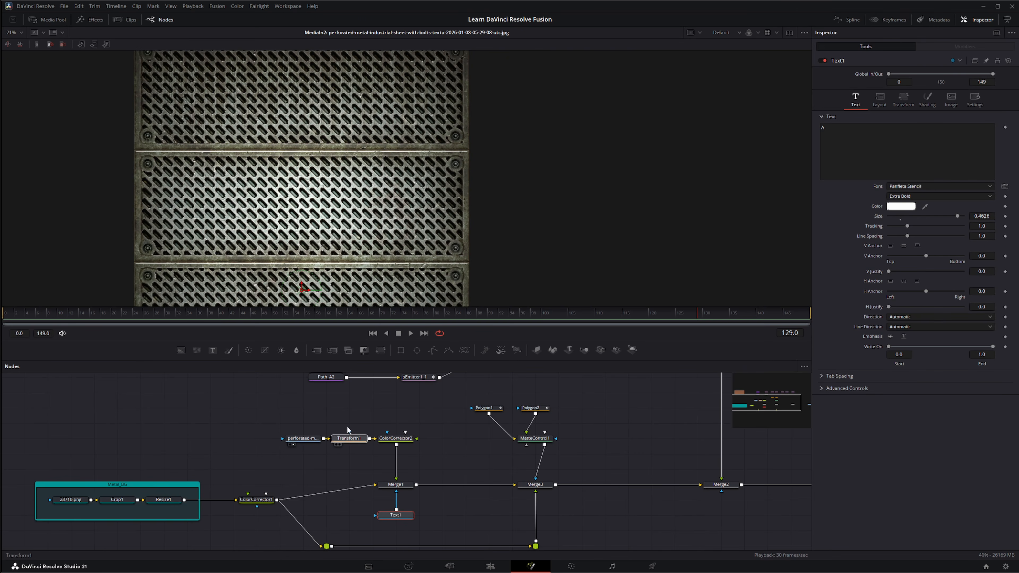
pyautogui.click(338, 445)
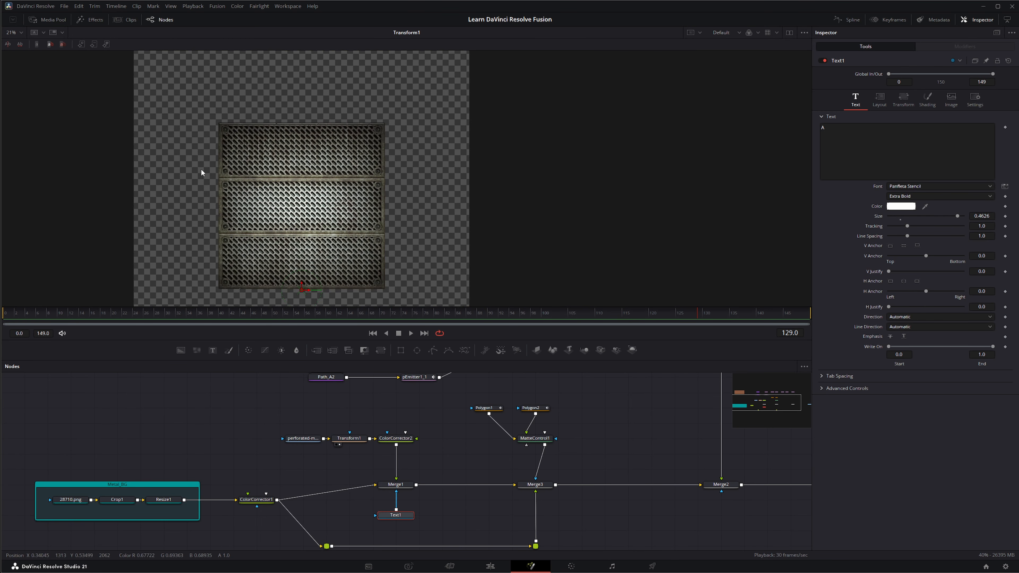
pyautogui.click(385, 444)
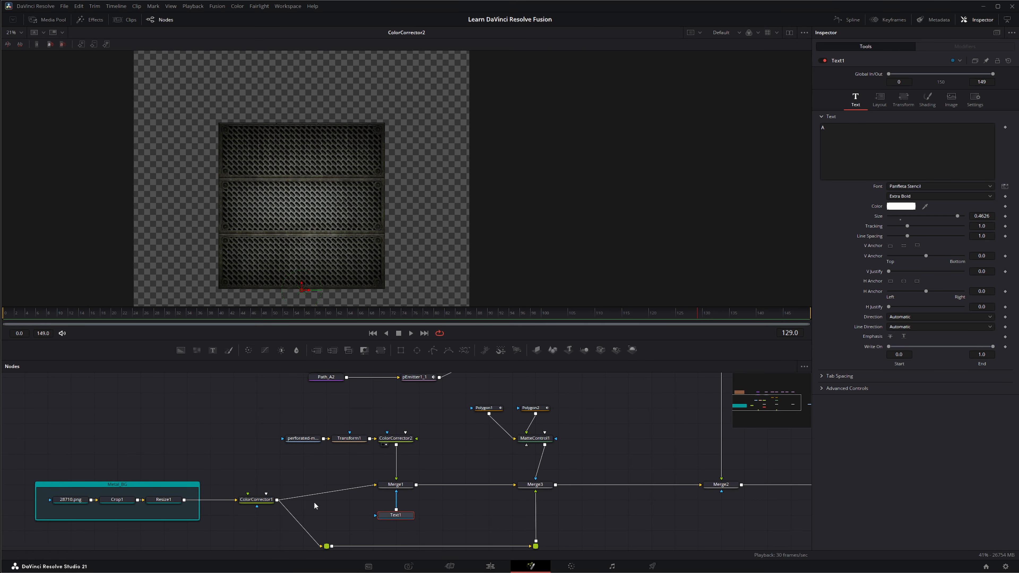
pyautogui.click(257, 500)
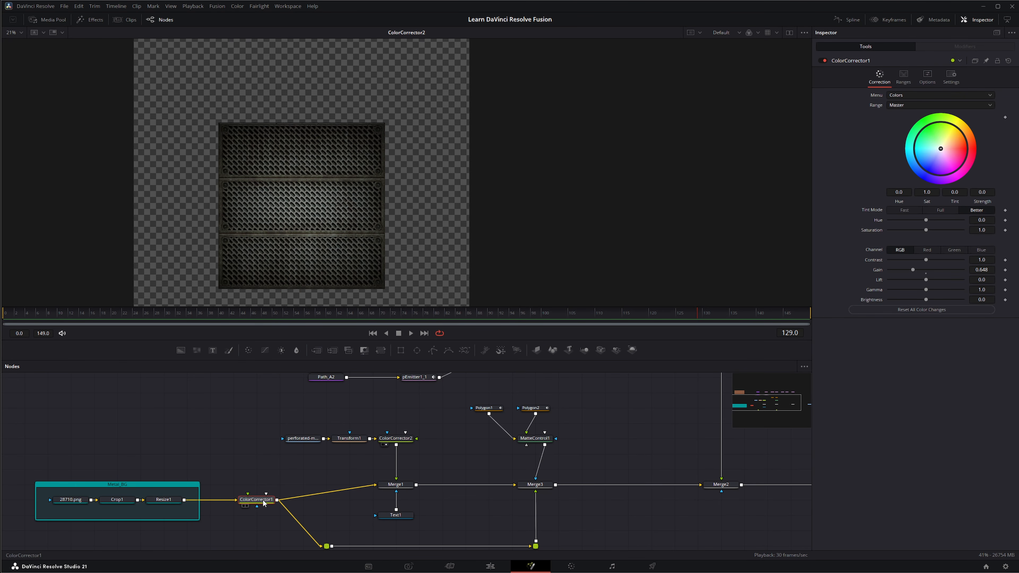
# - Compare ColorCorrector1's darkened output against Resize1, then view the Merge1 composite
pyautogui.moveTo(264, 500); pyautogui.dragTo(313, 243)
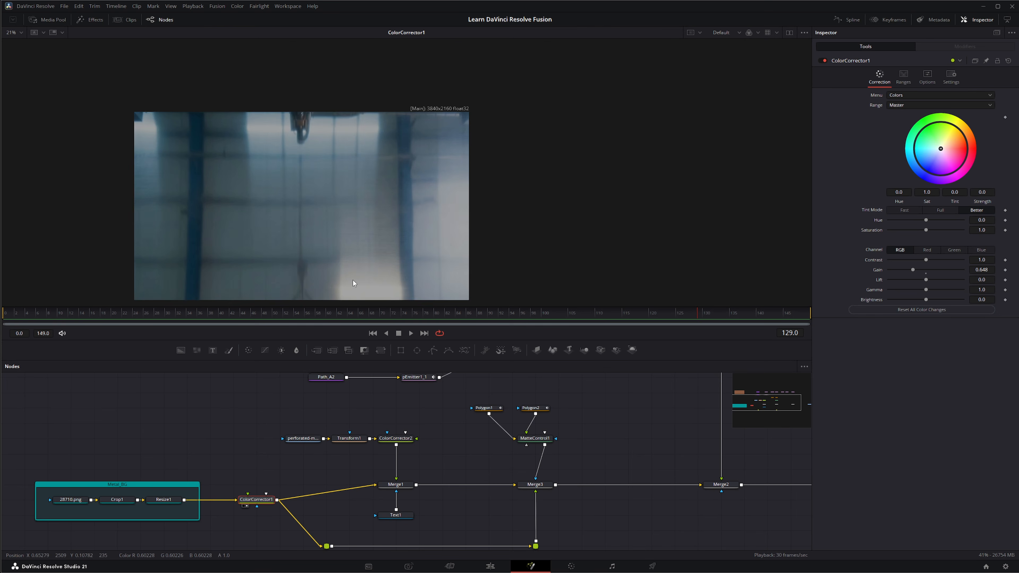
pyautogui.hotkey('shift', '[')
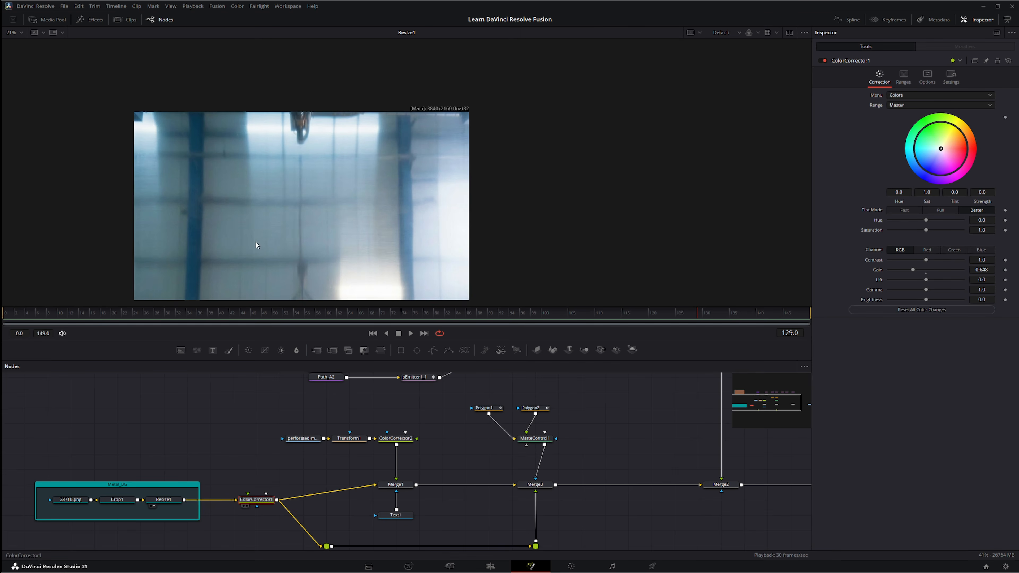
pyautogui.moveTo(256, 242); pyautogui.dragTo(301, 247)
pyautogui.click(233, 518)
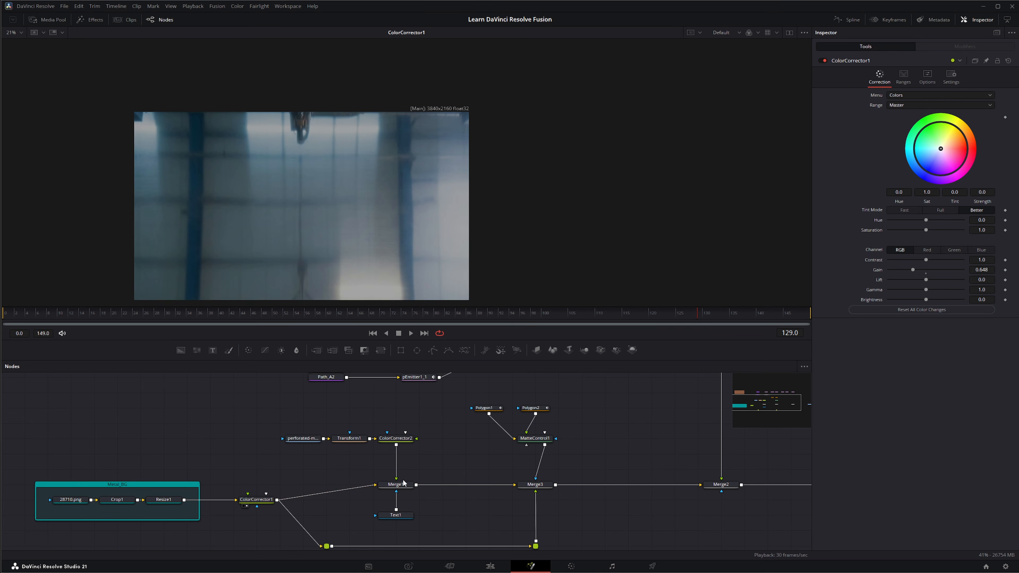
pyautogui.moveTo(404, 483); pyautogui.dragTo(297, 197)
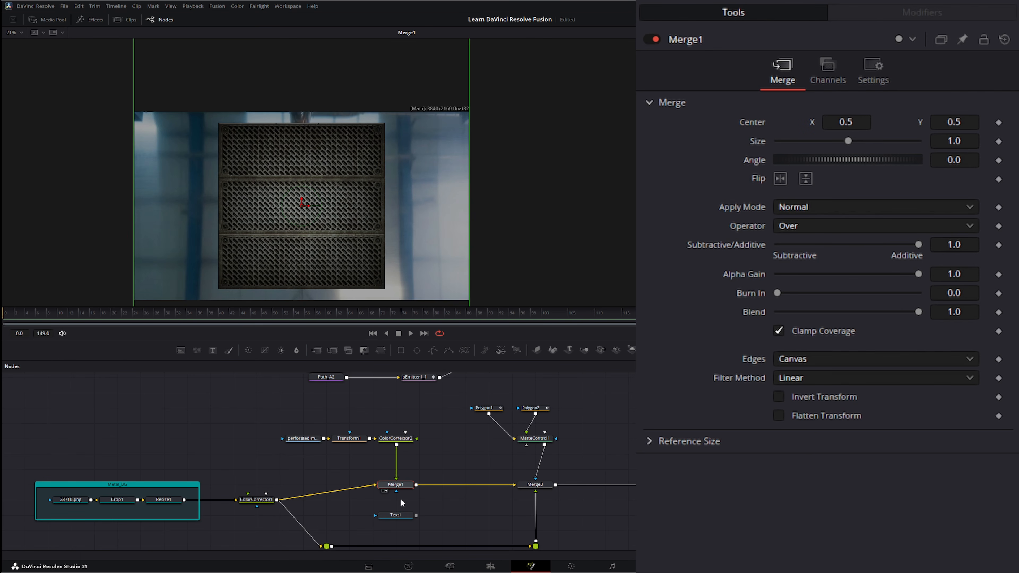
# - Show Text1's letter A in Panfleta Stencil Extra Bold, size 0.4626, with outline shading
pyautogui.click(394, 515)
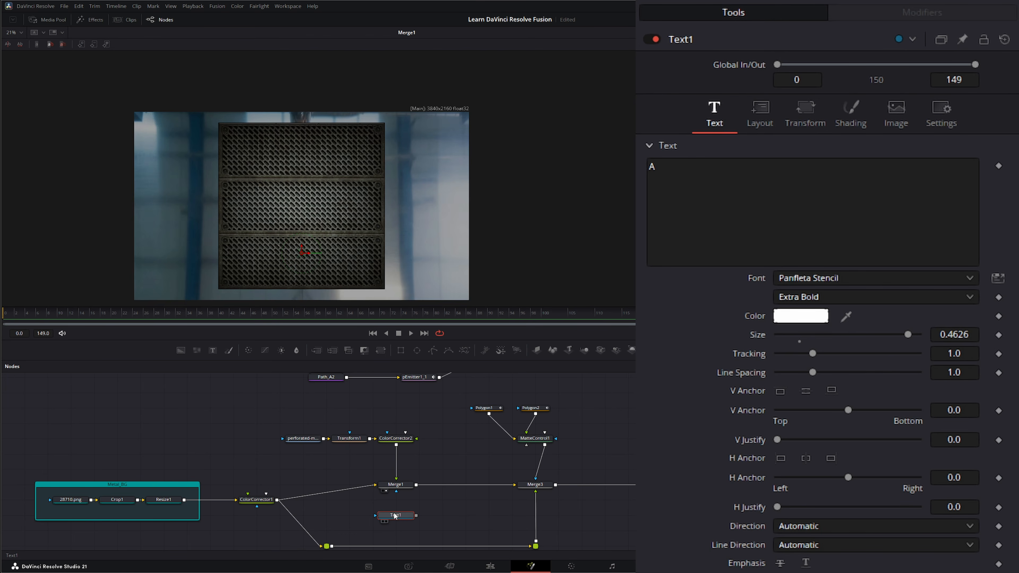
pyautogui.press('1')
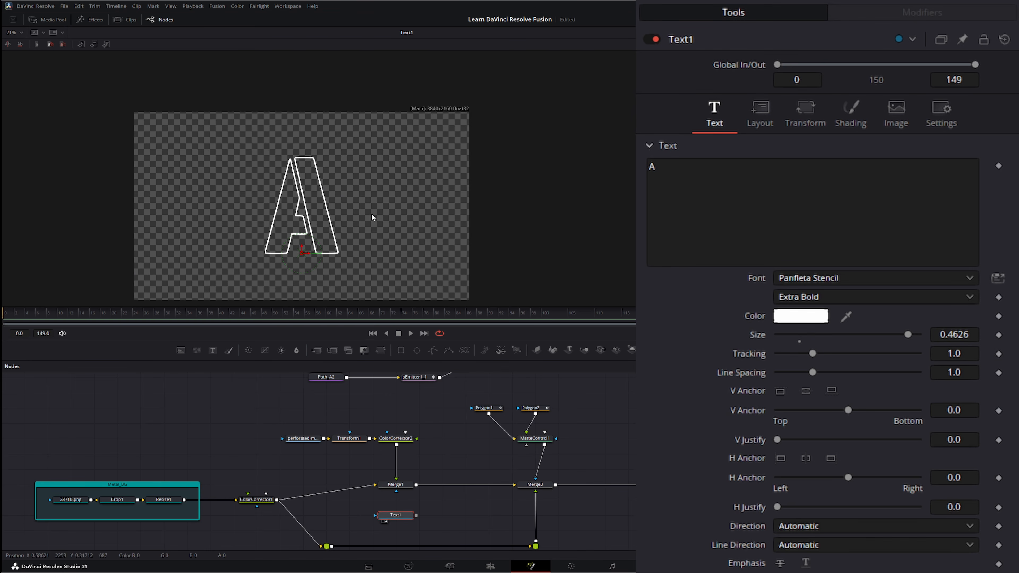
pyautogui.scroll(3, 301, 226)
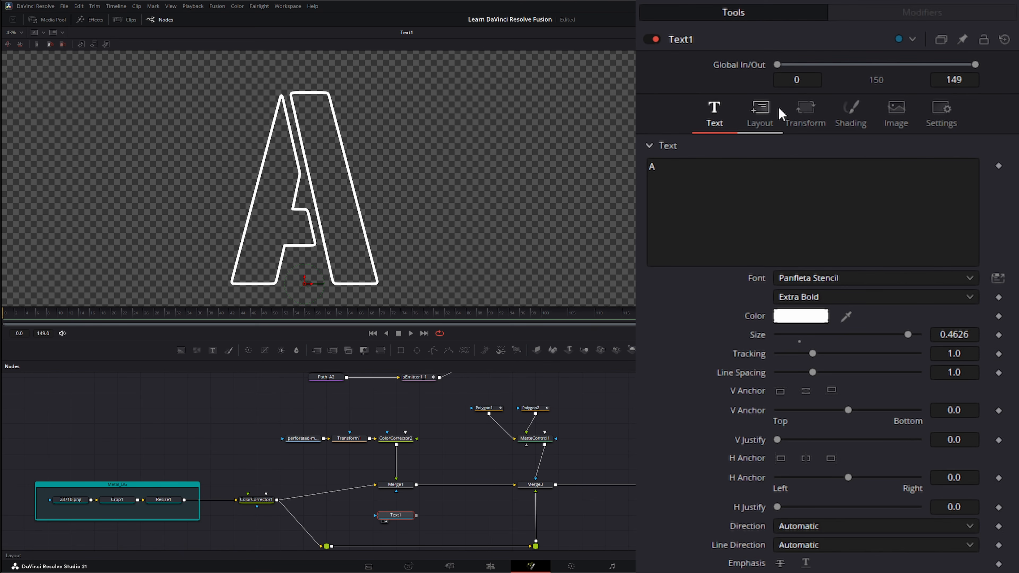
pyautogui.click(847, 117)
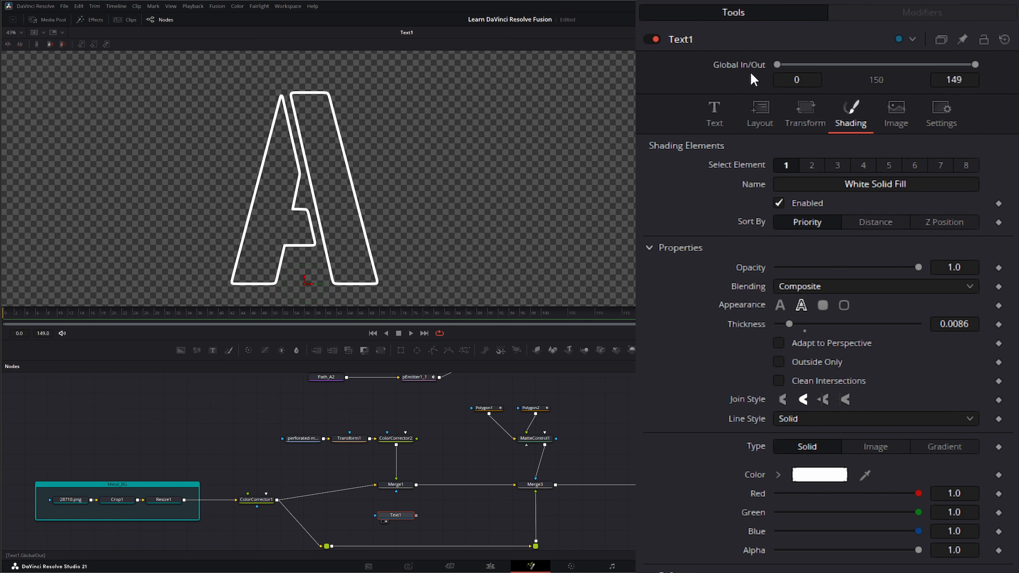
pyautogui.click(711, 114)
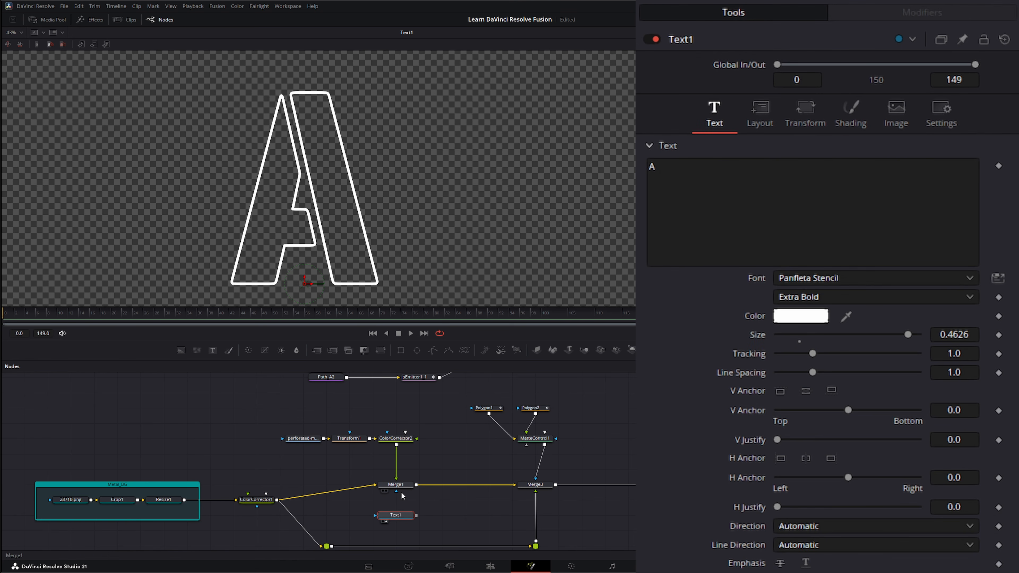
pyautogui.moveTo(397, 490); pyautogui.dragTo(368, 207)
# - Connect Text1 to Merge1's effect-mask input so the metal shows only inside the A
pyautogui.moveTo(419, 517); pyautogui.dragTo(396, 491)
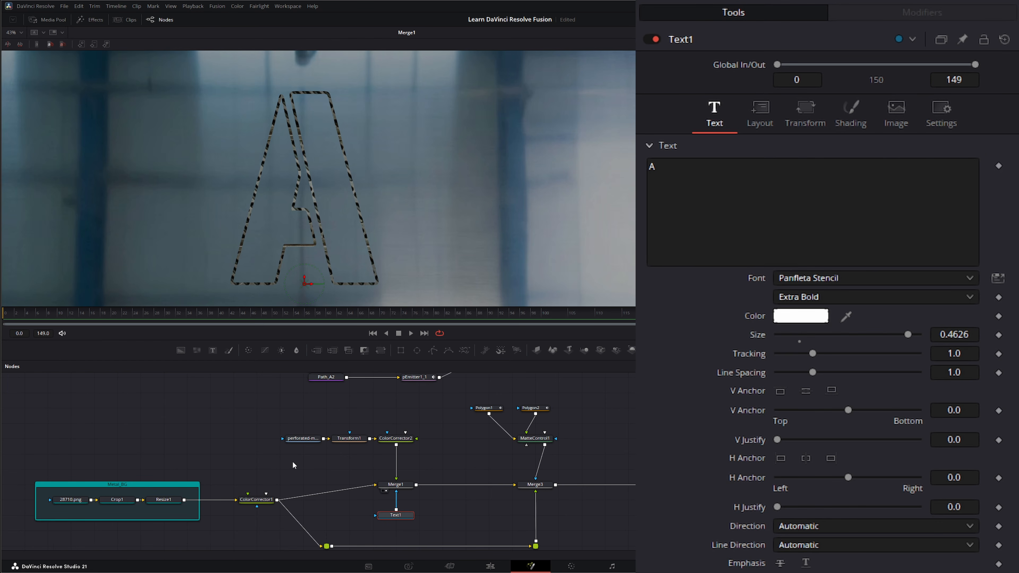
pyautogui.scroll(-3, 341, 259)
pyautogui.scroll(3, 342, 262)
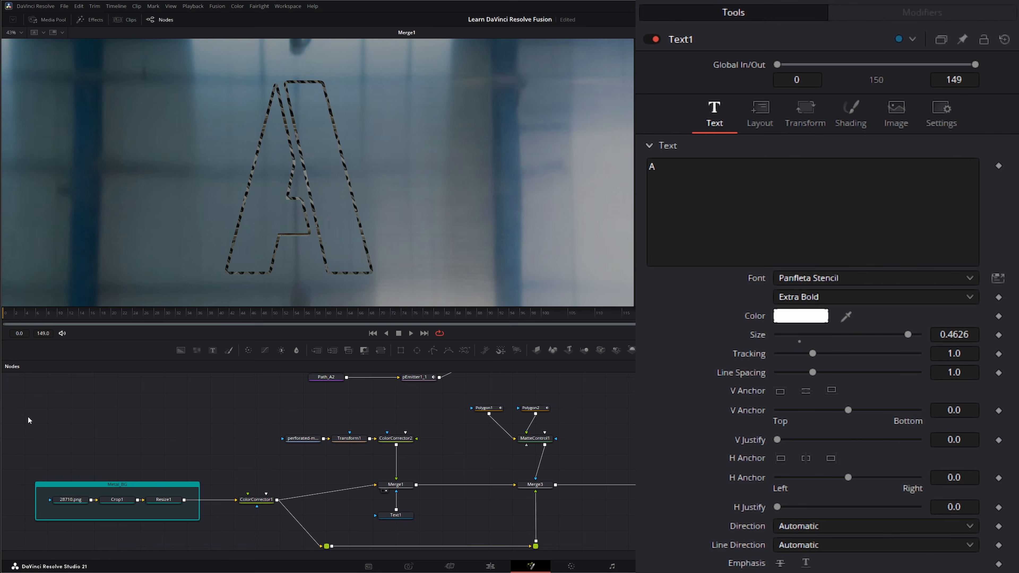
pyautogui.moveTo(33, 414); pyautogui.dragTo(433, 527)
pyautogui.moveTo(432, 410); pyautogui.dragTo(444, 450)
pyautogui.moveTo(283, 391); pyautogui.dragTo(296, 425)
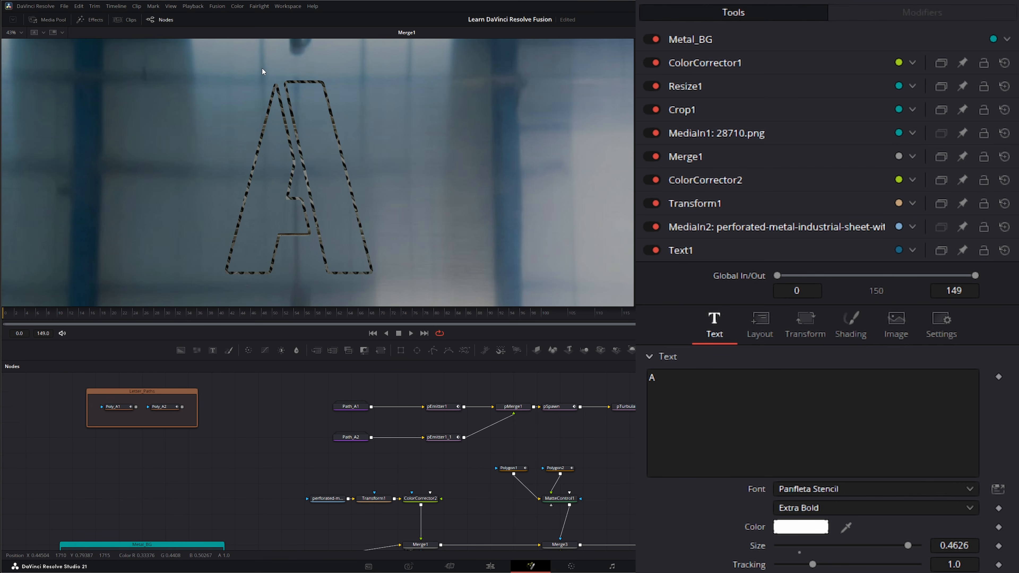
# - Bring the Letter_Paths group into view, select Poly_A1 and Poly_A2, and make Poly_A1 active
pyautogui.moveTo(447, 473); pyautogui.dragTo(376, 395)
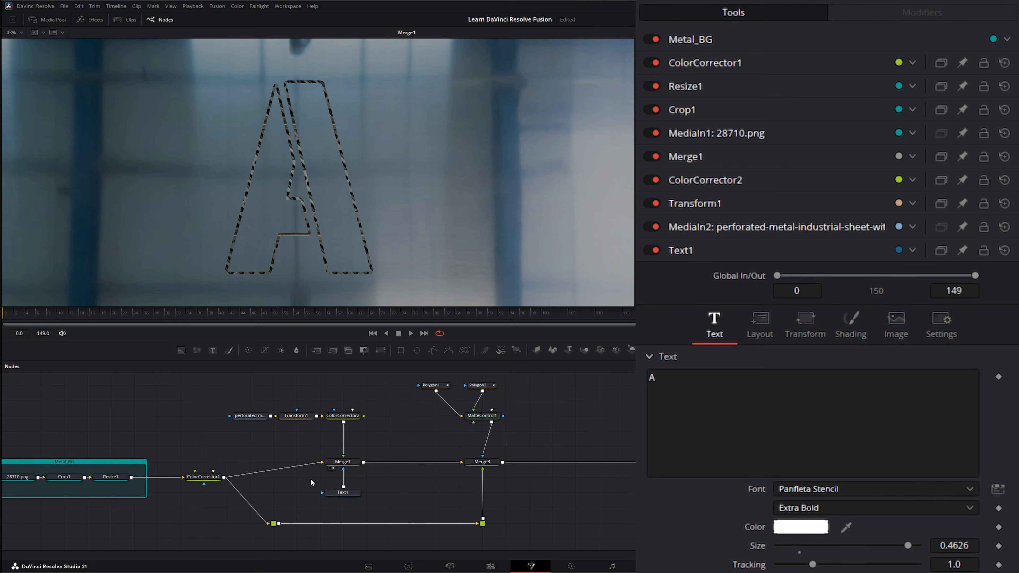
pyautogui.moveTo(365, 507); pyautogui.dragTo(367, 507)
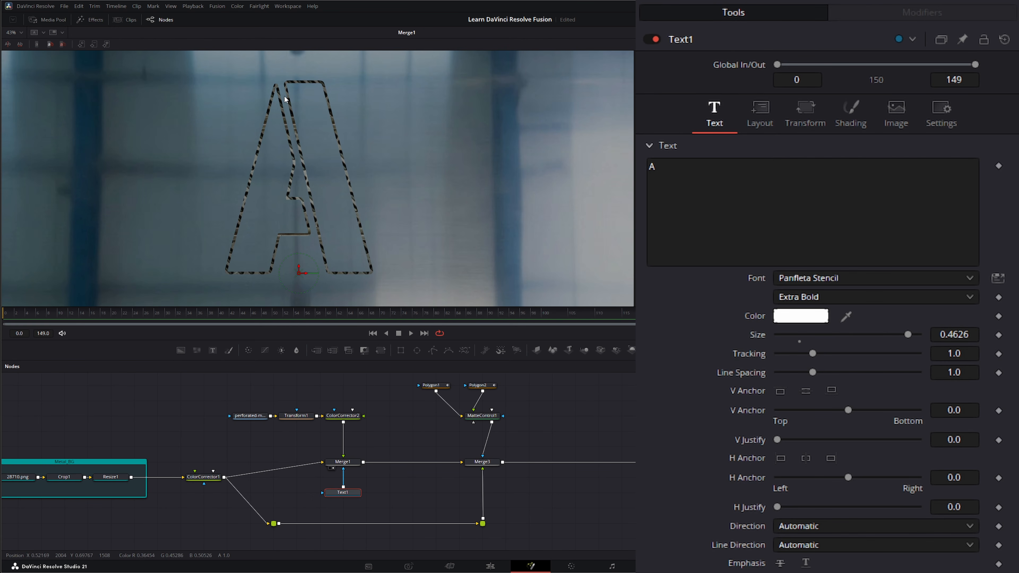
pyautogui.moveTo(241, 396); pyautogui.dragTo(297, 433)
pyautogui.moveTo(78, 462); pyautogui.dragTo(260, 375)
pyautogui.click(161, 400)
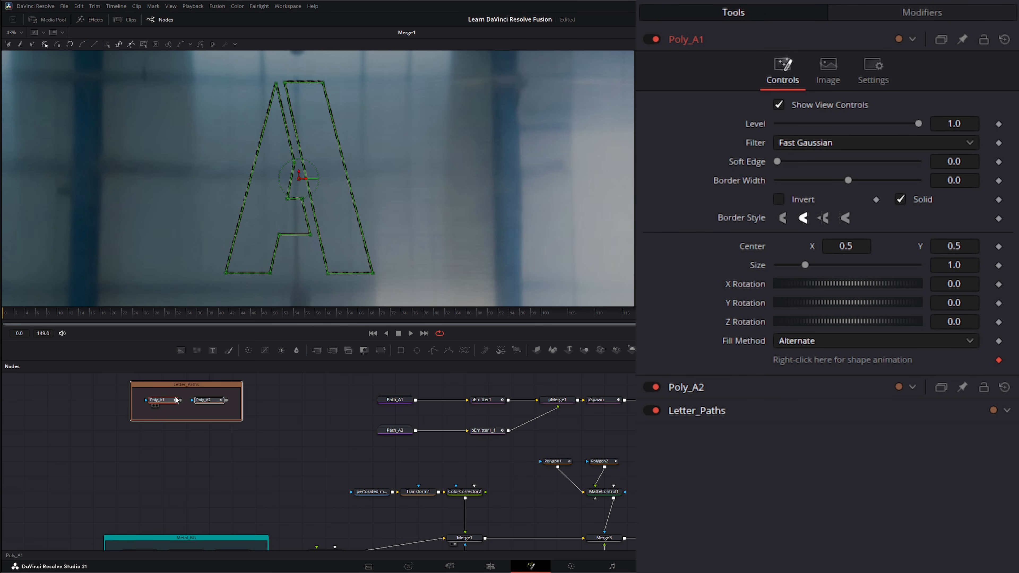
# - Inspect the Poly_A1 and Poly_A2 masks in the viewer
pyautogui.press('1')
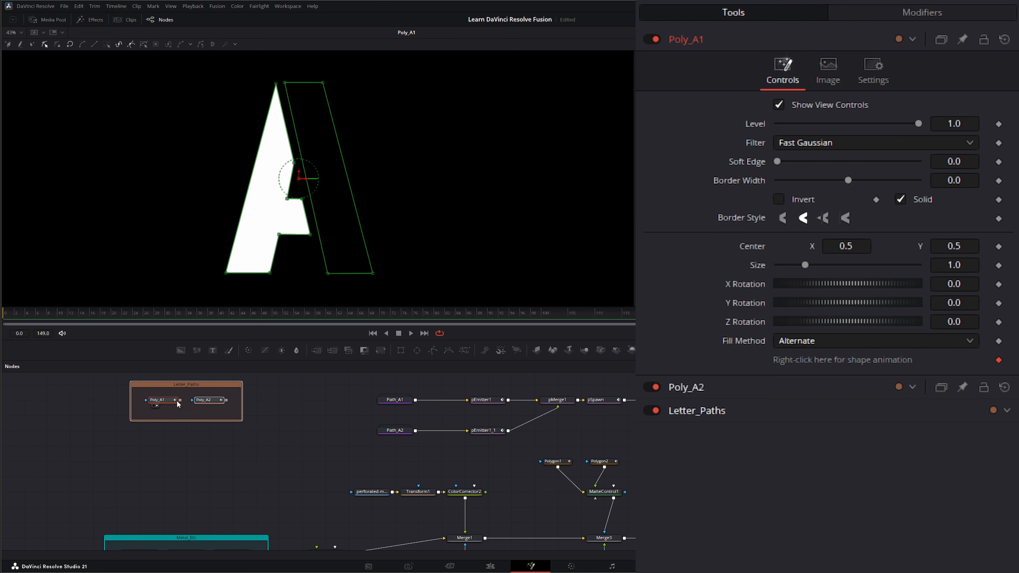
pyautogui.moveTo(203, 400); pyautogui.dragTo(274, 208)
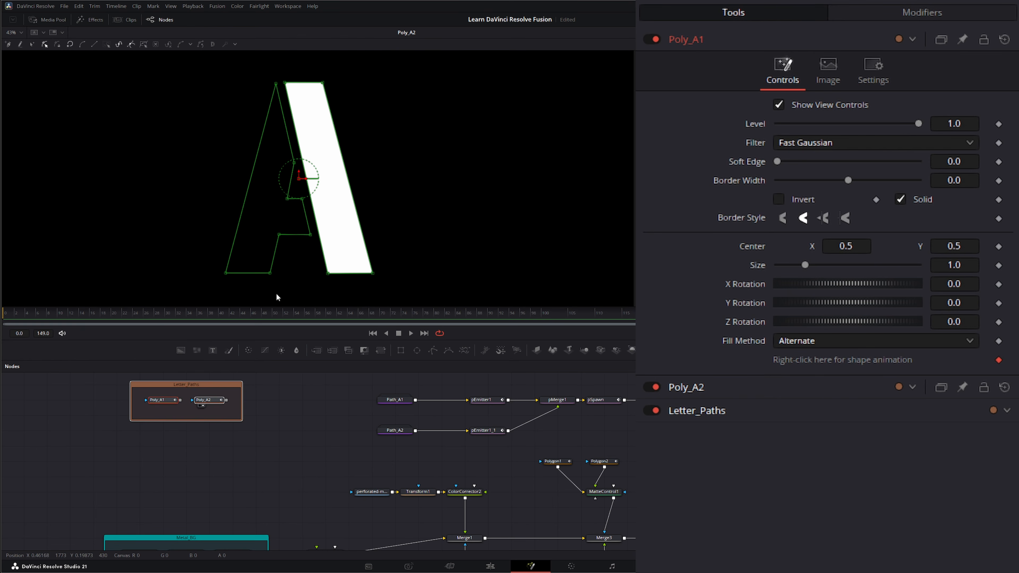
pyautogui.click(249, 450)
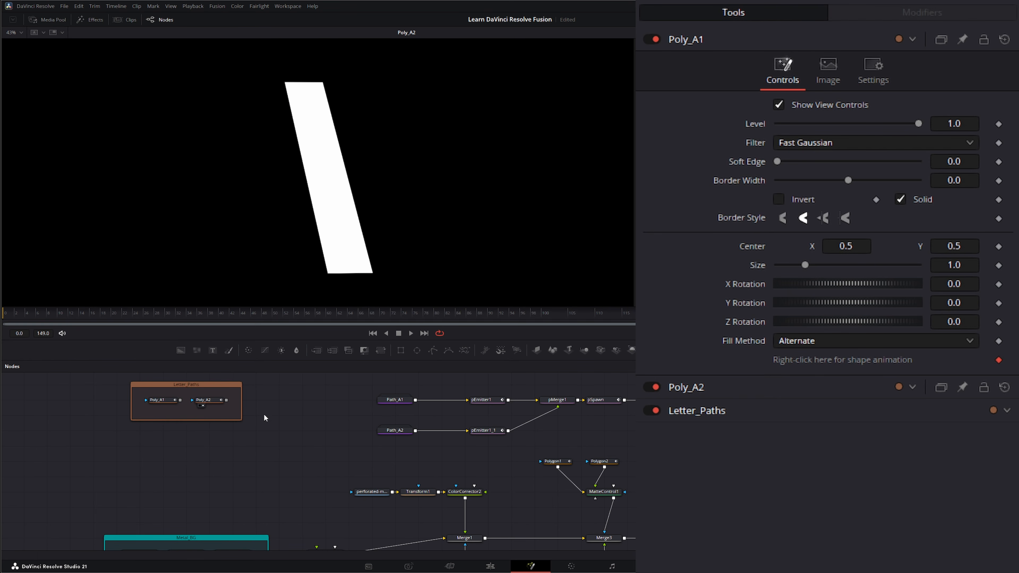
pyautogui.click(162, 403)
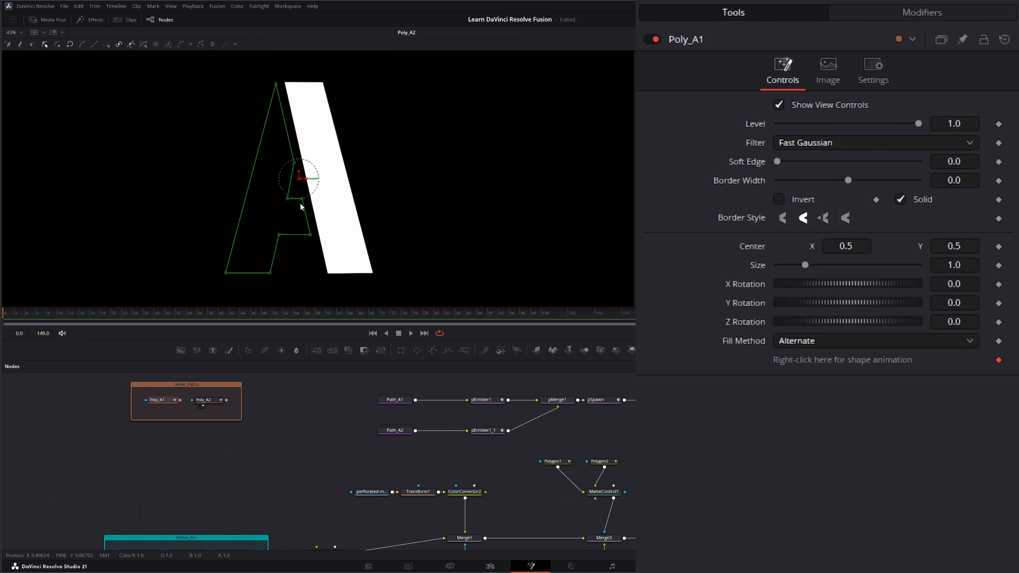
pyautogui.moveTo(165, 401); pyautogui.dragTo(174, 253)
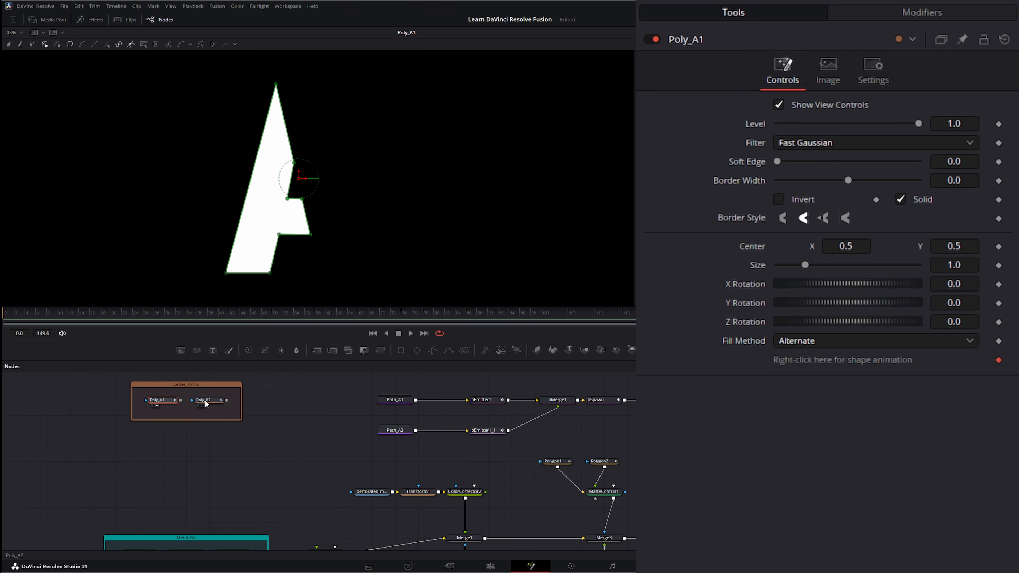
pyautogui.moveTo(203, 400); pyautogui.dragTo(222, 227)
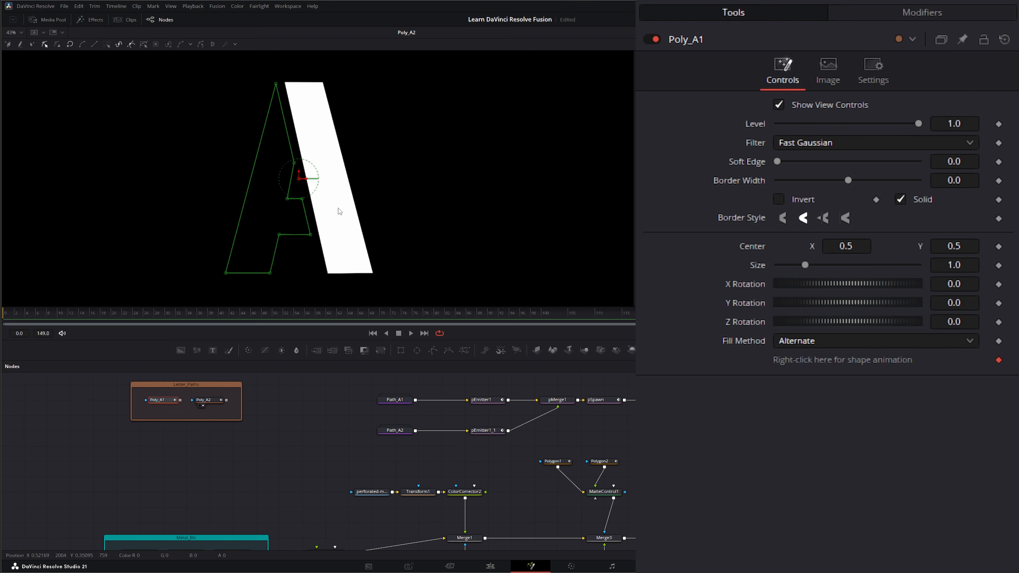
pyautogui.click(134, 437)
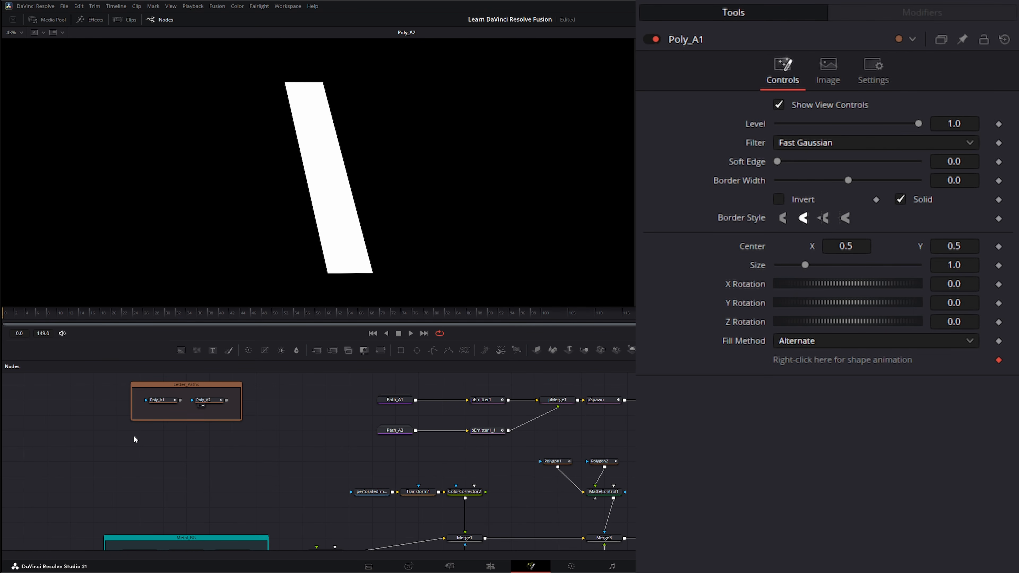
# - Move the whole Letter_Paths group further left in the node graph
pyautogui.moveTo(104, 378); pyautogui.dragTo(294, 434)
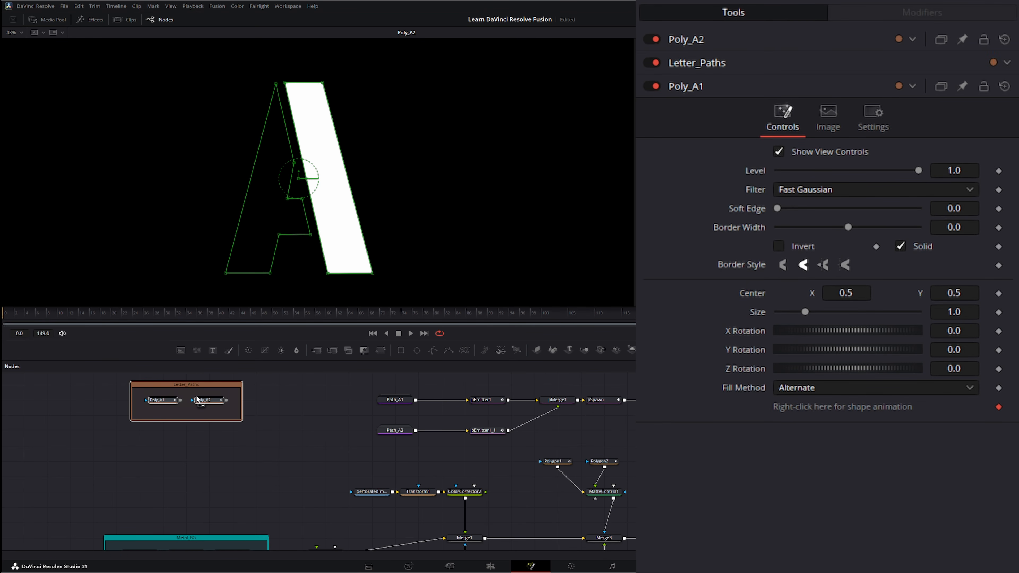
pyautogui.moveTo(201, 383); pyautogui.dragTo(131, 391)
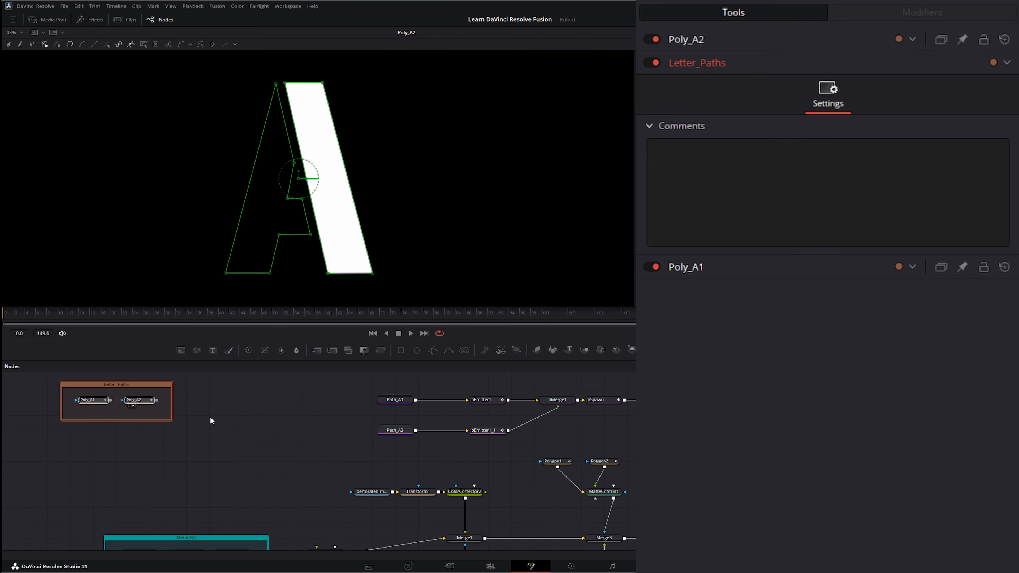
pyautogui.click(192, 424)
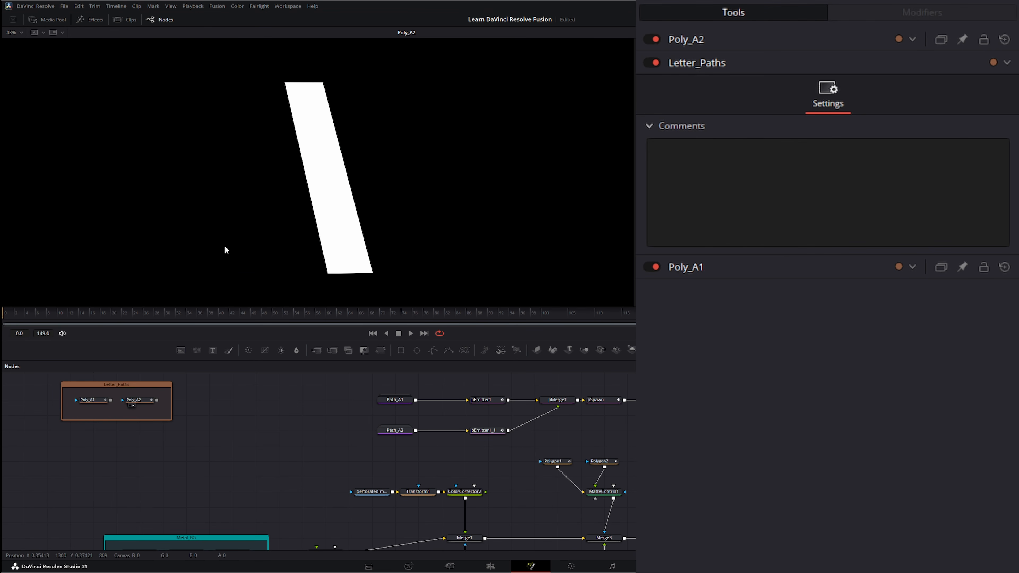
pyautogui.click(130, 385)
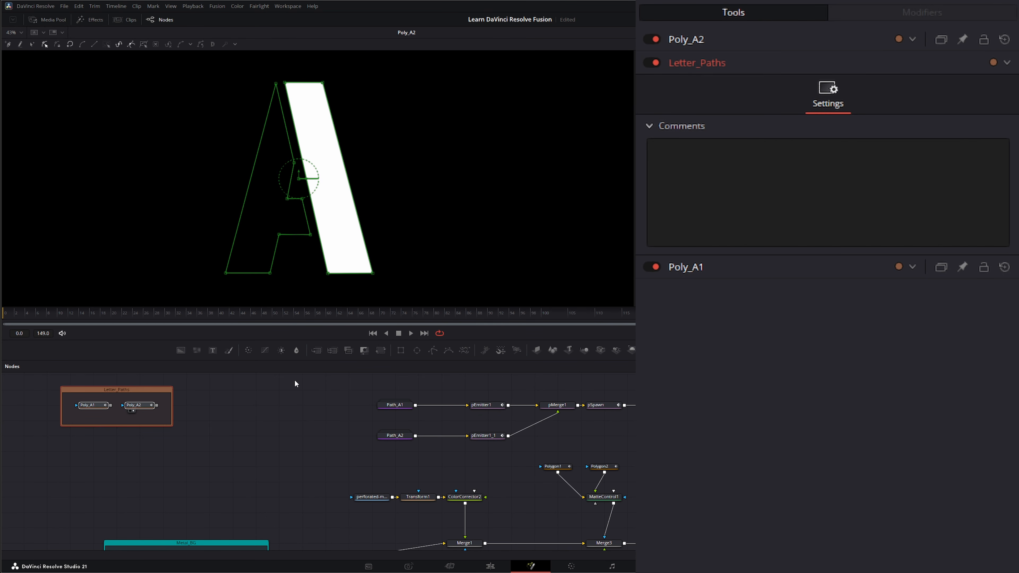
# - Expand and close the Path_A1 group, then show the Merge1 stencil composite in the viewer
pyautogui.moveTo(359, 386); pyautogui.dragTo(420, 415)
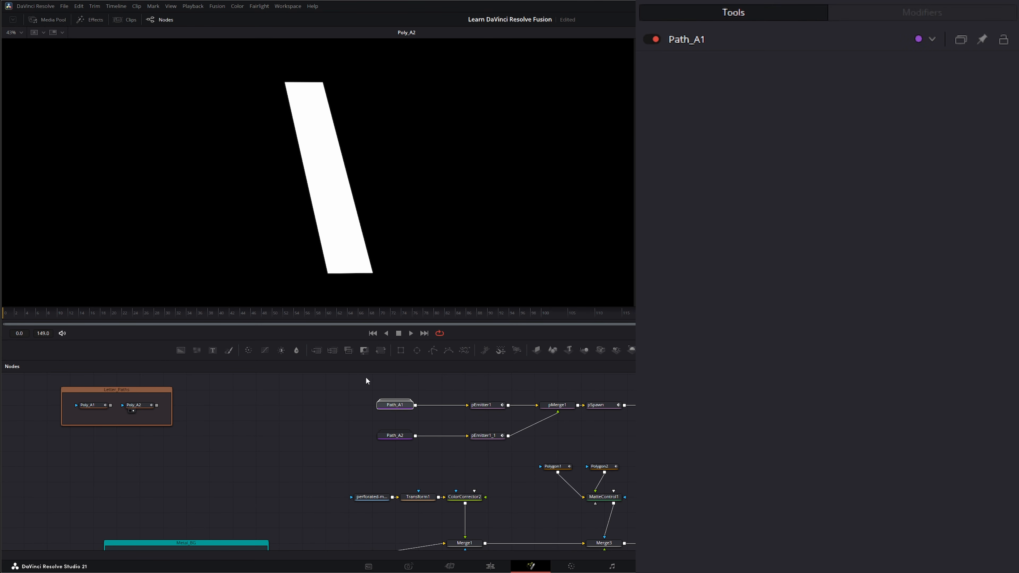
pyautogui.doubleClick(399, 406)
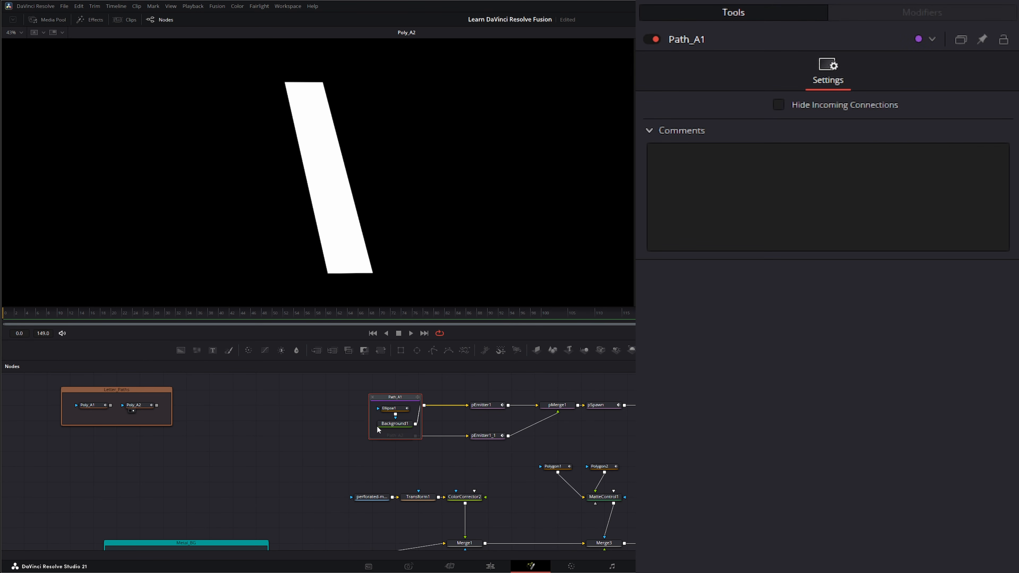
pyautogui.click(372, 397)
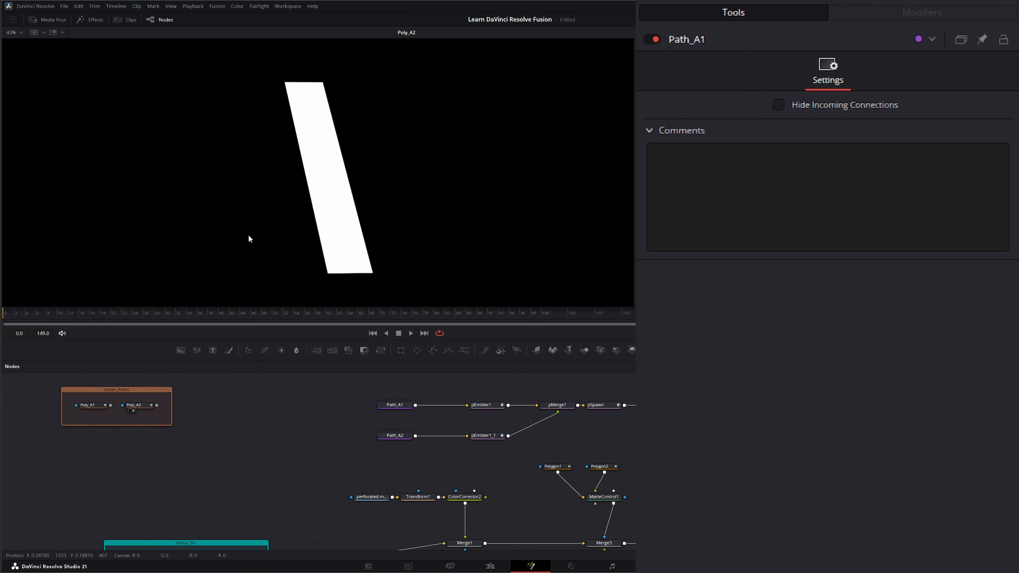
pyautogui.click(78, 402)
pyautogui.click(243, 461)
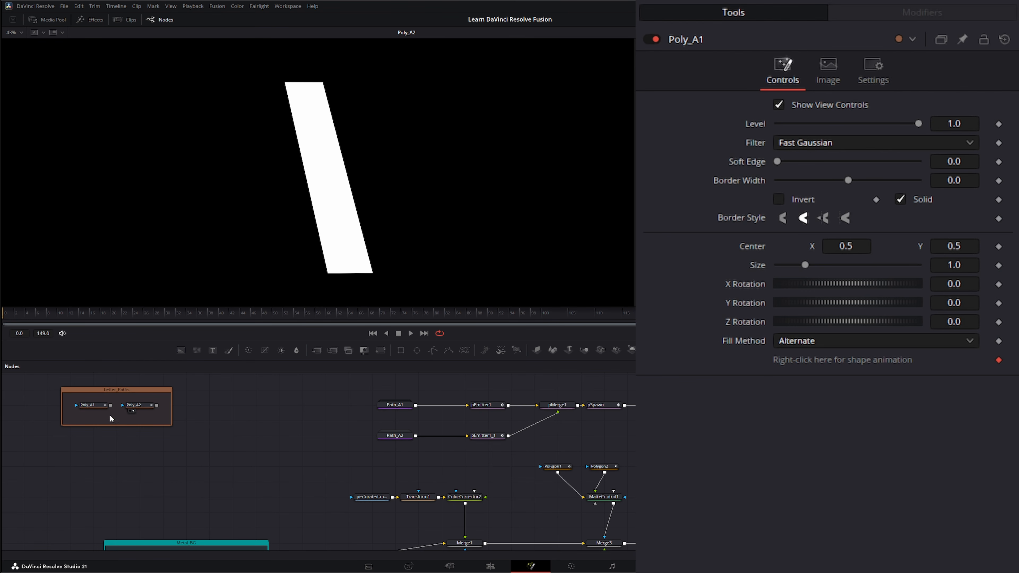
pyautogui.moveTo(324, 510); pyautogui.dragTo(311, 449)
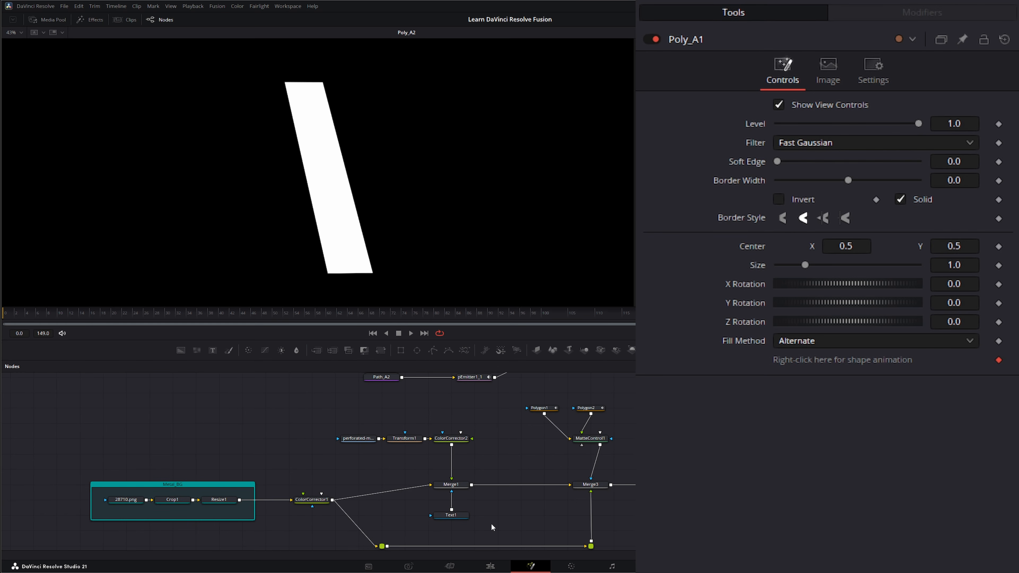
pyautogui.moveTo(449, 484); pyautogui.dragTo(441, 247)
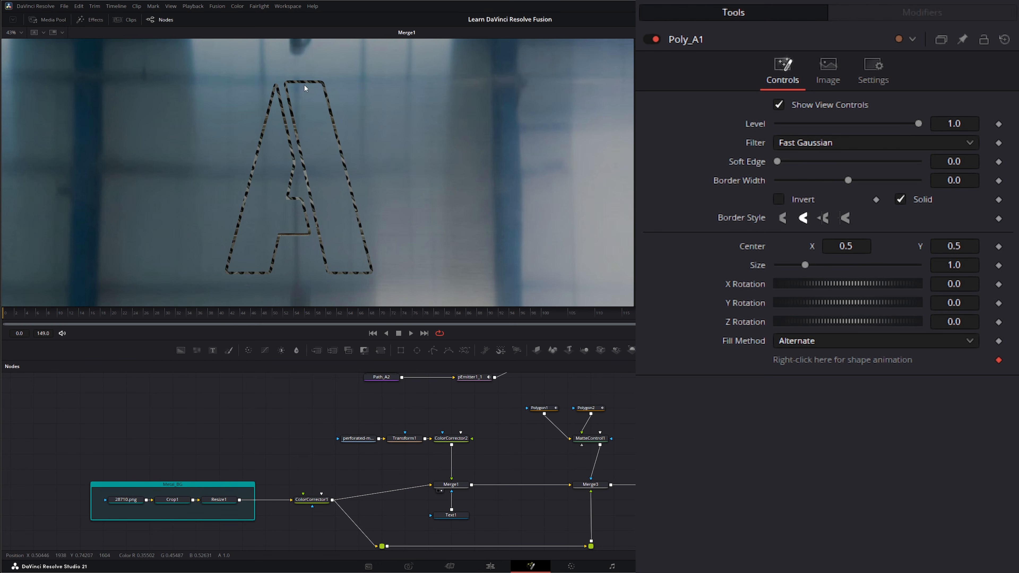
pyautogui.moveTo(252, 394); pyautogui.dragTo(340, 453)
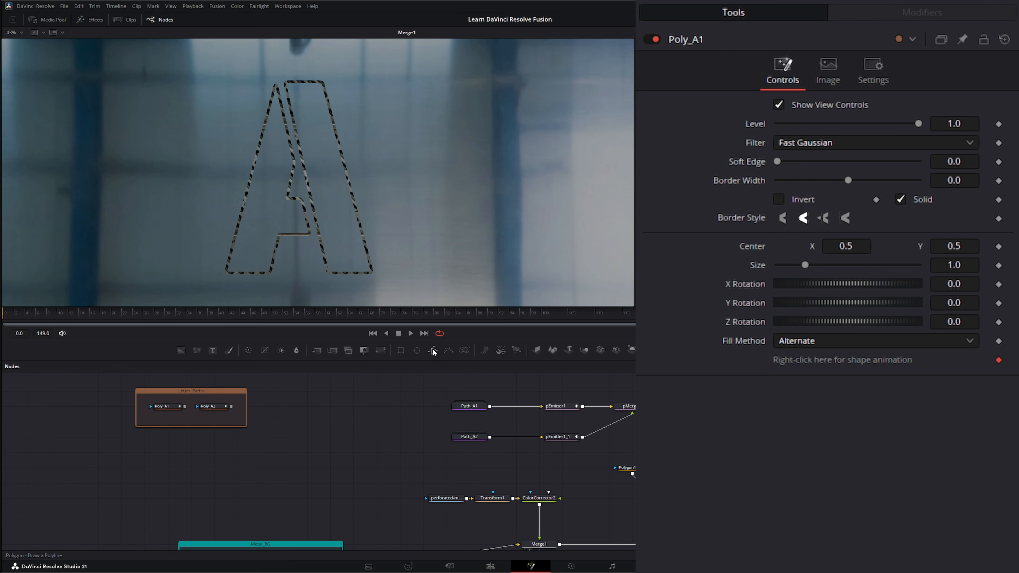
# - Add Polygon3 and place points at the A's apex and bottom-left and bottom-right corners
pyautogui.moveTo(433, 352); pyautogui.dragTo(168, 452)
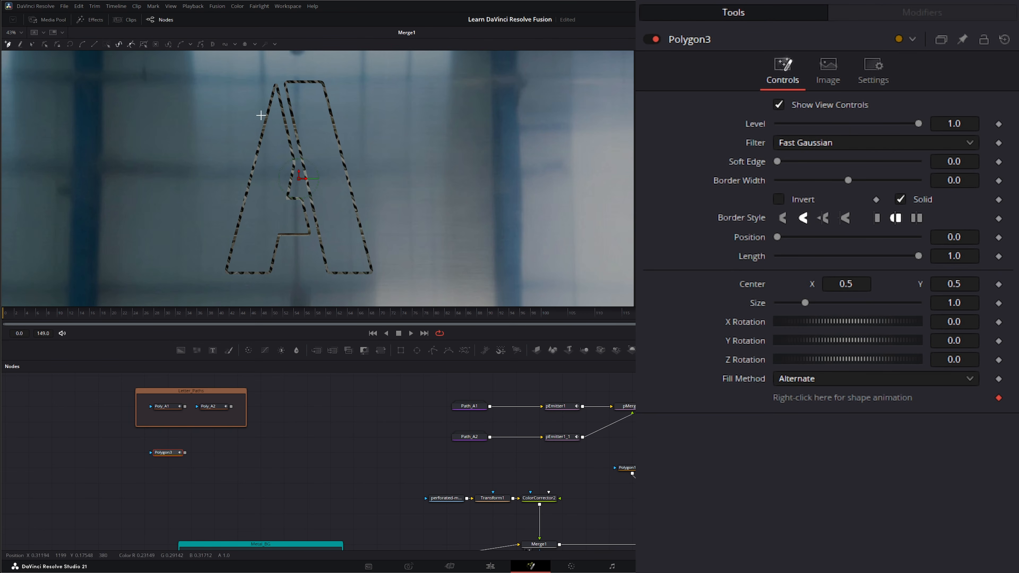
pyautogui.scroll(2, 269, 117)
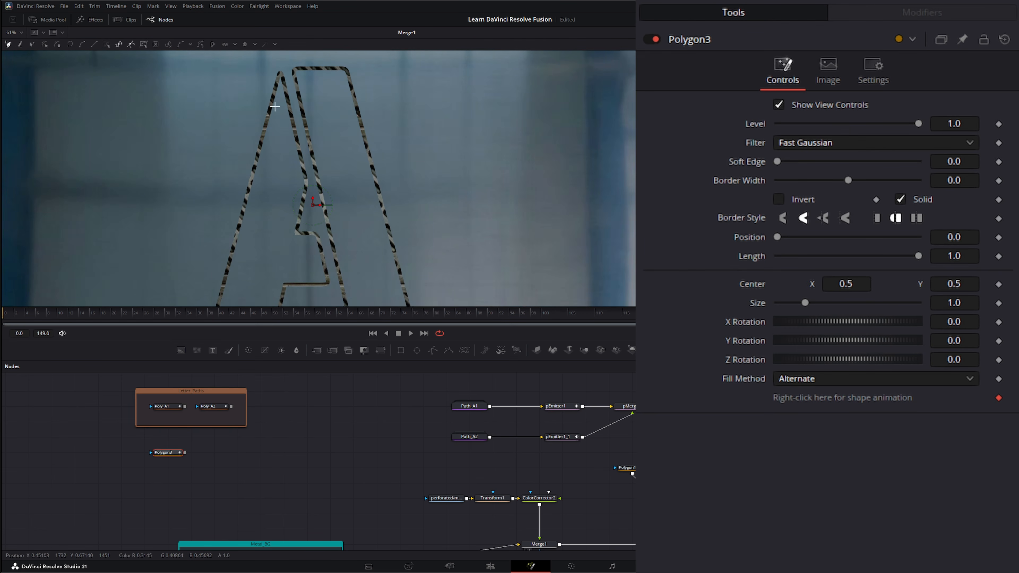
pyautogui.click(279, 73)
pyautogui.moveTo(260, 209); pyautogui.dragTo(287, 126)
pyautogui.click(235, 253)
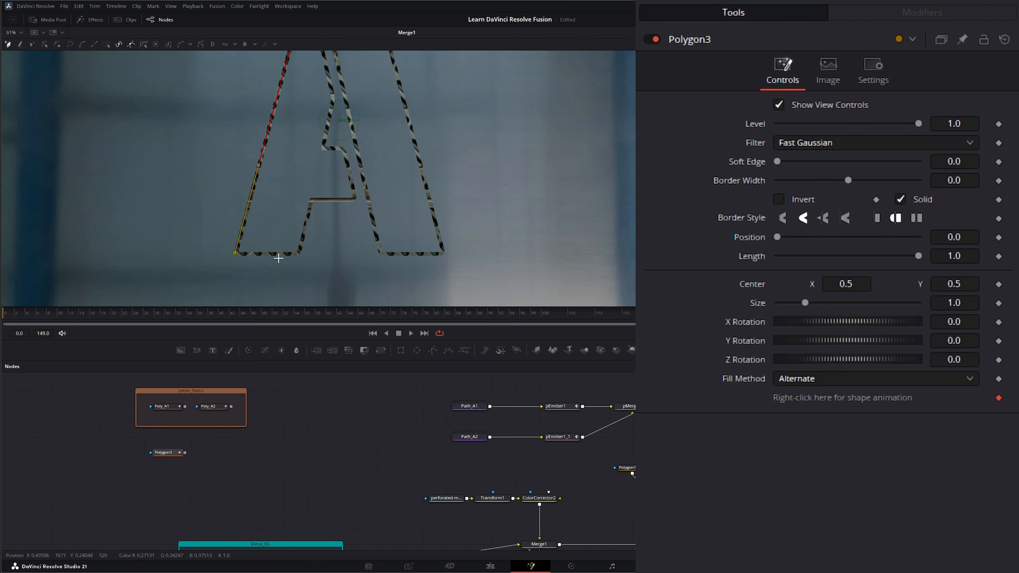
pyautogui.click(299, 253)
pyautogui.click(311, 199)
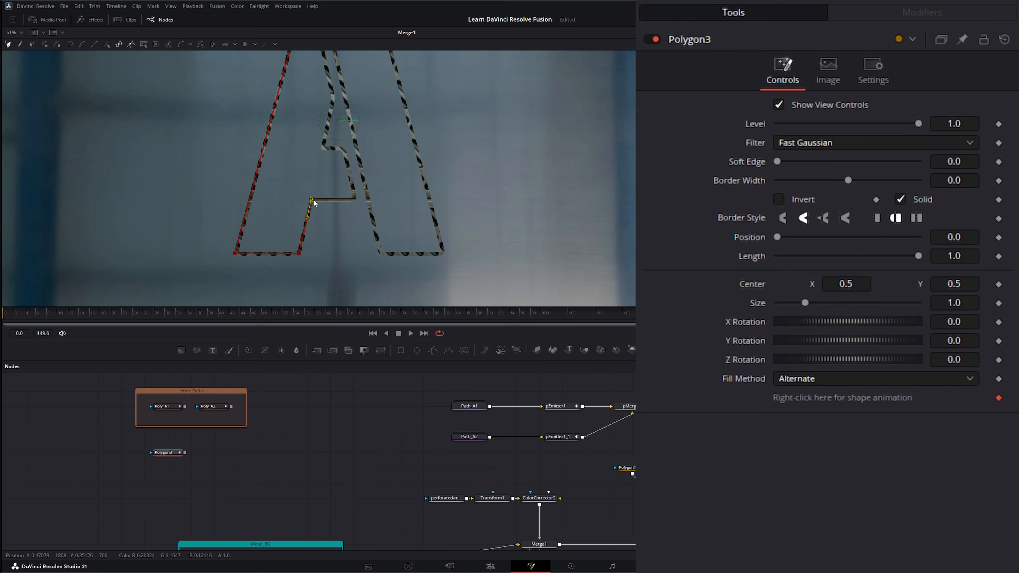
# - Continue Polygon3 around the crossbar, notch and upper inner corner, and close it
pyautogui.click(354, 198)
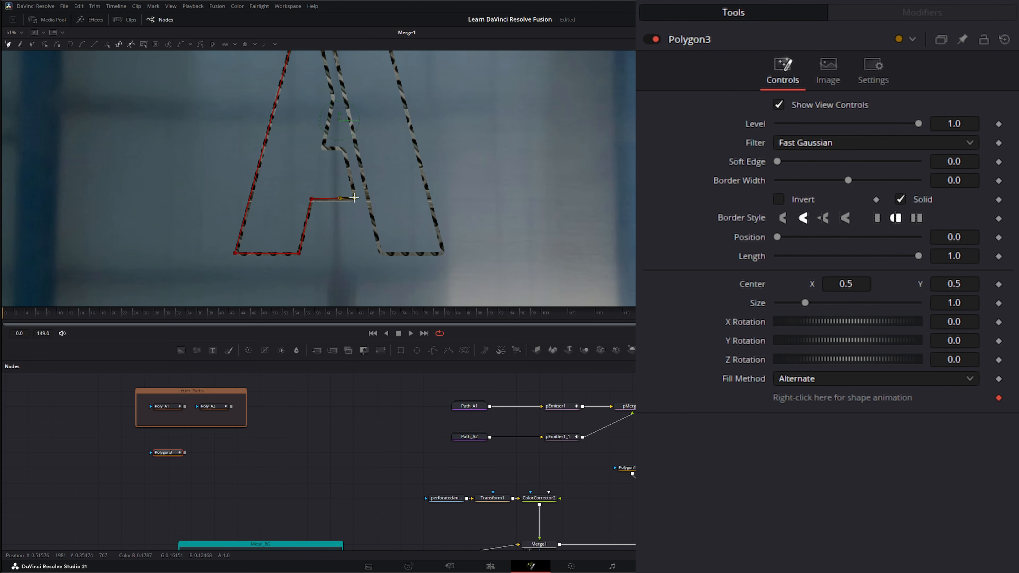
pyautogui.click(342, 149)
pyautogui.click(323, 148)
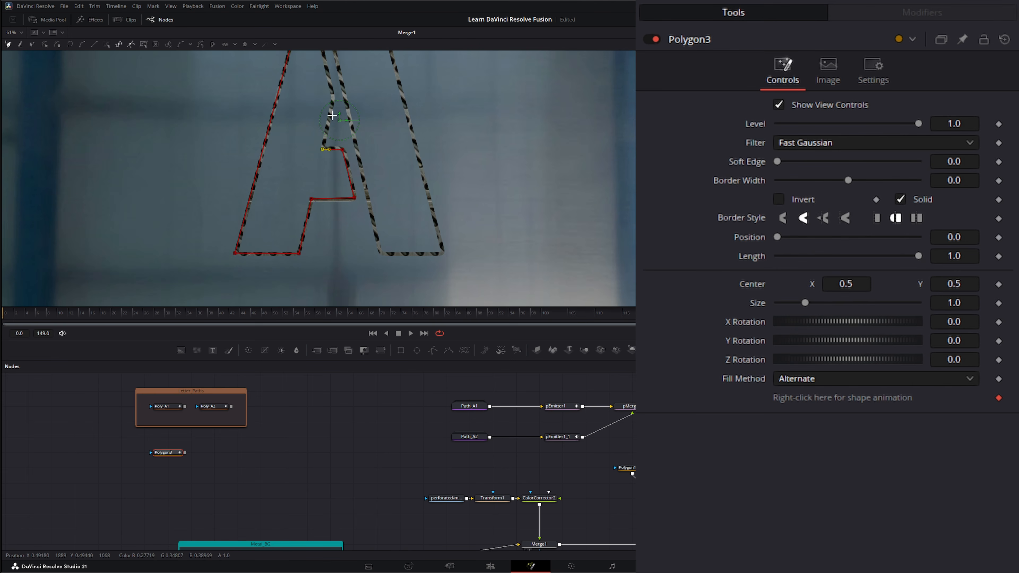
pyautogui.click(335, 96)
pyautogui.moveTo(315, 93); pyautogui.dragTo(344, 183)
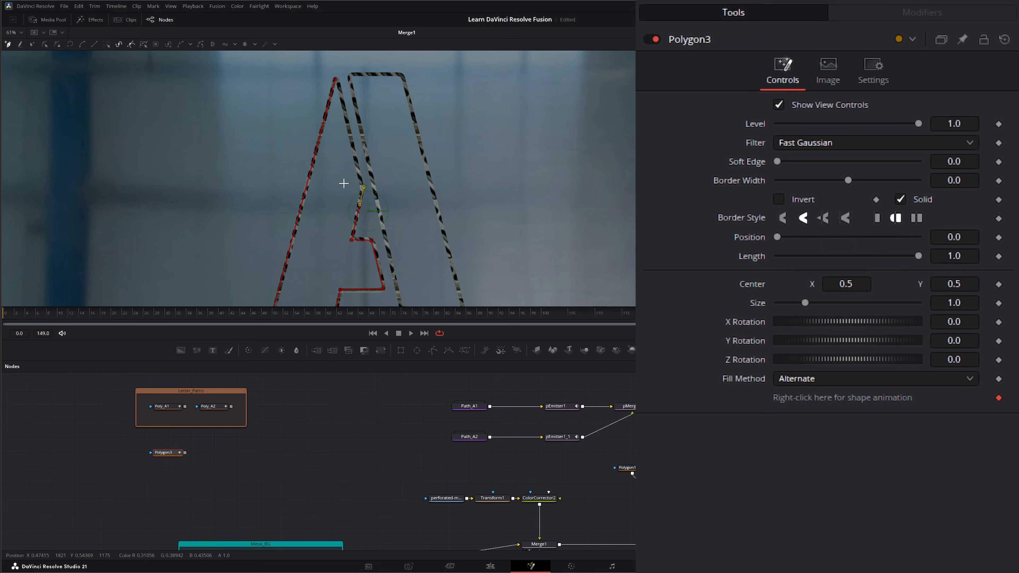
pyautogui.click(336, 79)
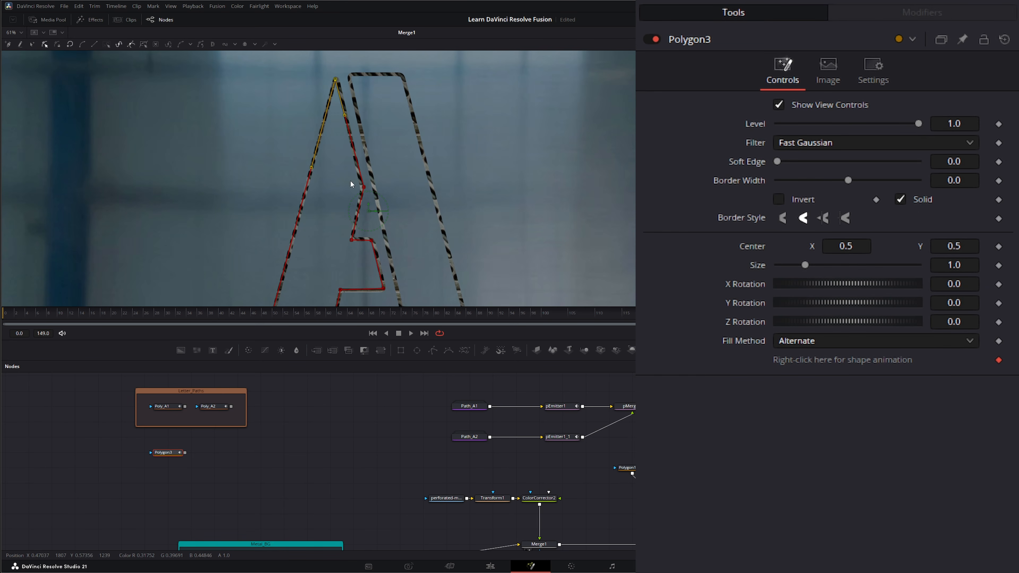
pyautogui.moveTo(199, 200); pyautogui.dragTo(189, 172)
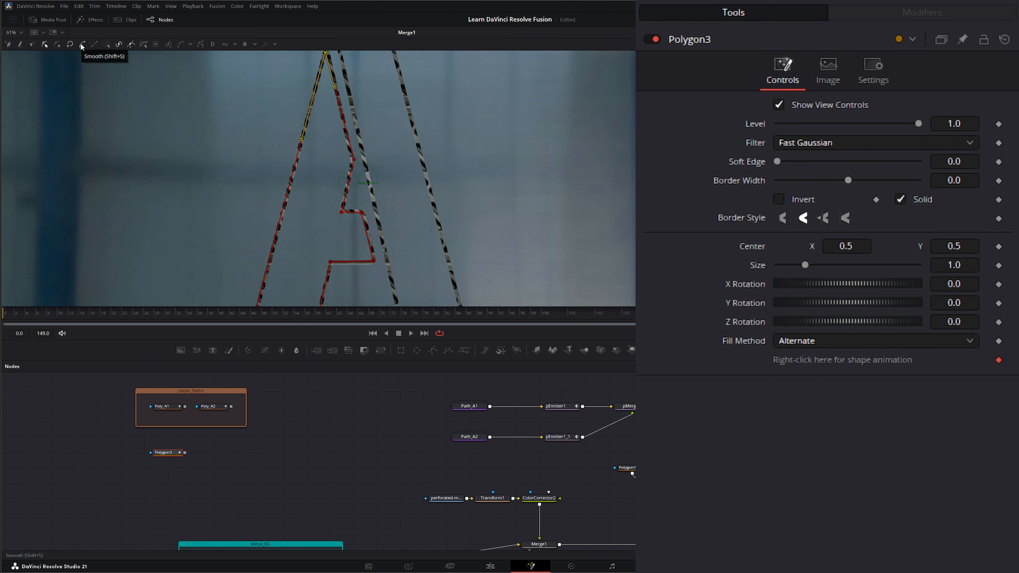
# - In Modify Only mode, nudge Polygon3's apex, mid-left and lower points onto the letter's edge
pyautogui.click(132, 44)
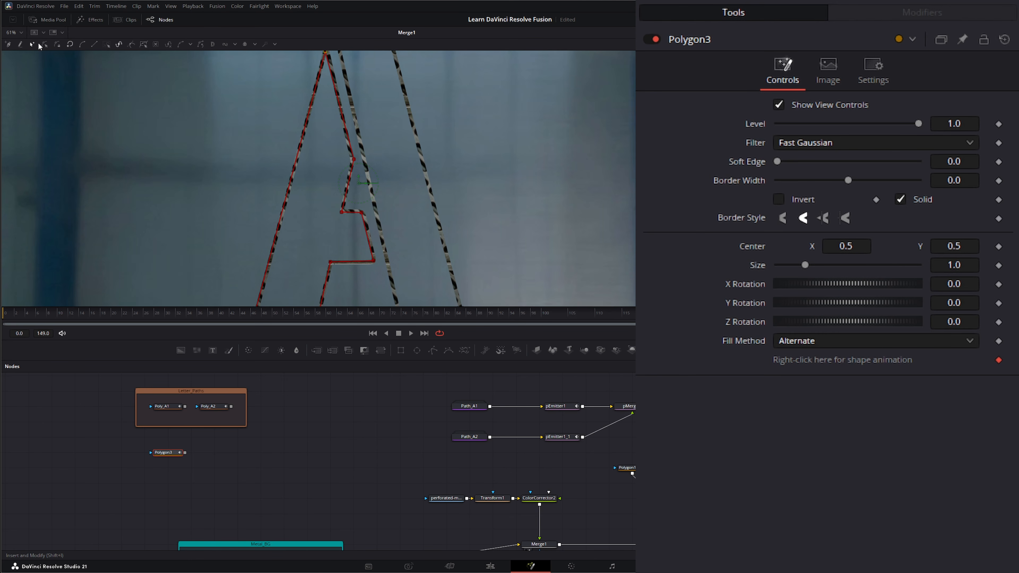
pyautogui.click(44, 43)
pyautogui.moveTo(199, 187); pyautogui.dragTo(186, 214)
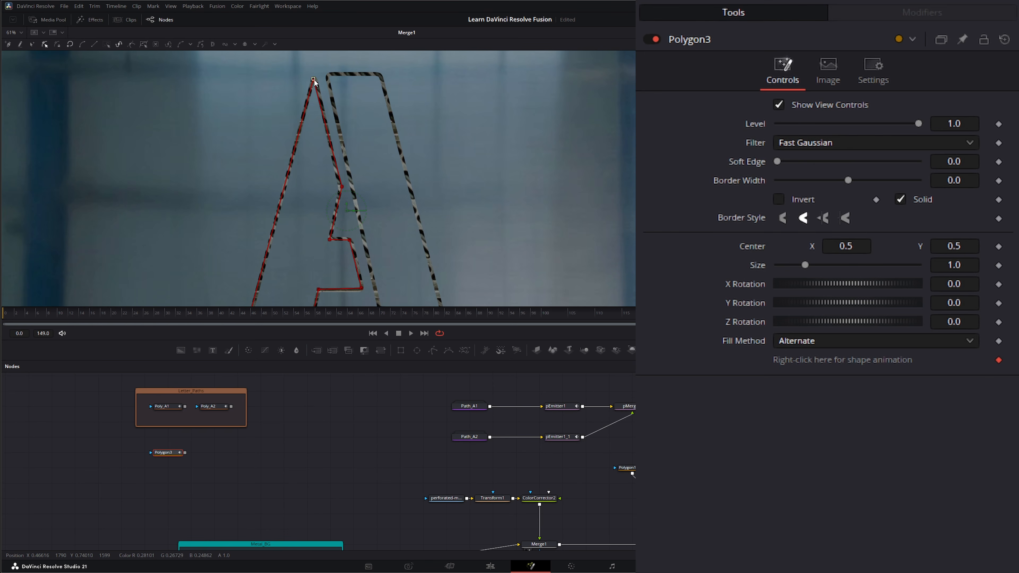
pyautogui.moveTo(313, 79); pyautogui.dragTo(314, 79)
pyautogui.moveTo(341, 187); pyautogui.dragTo(340, 187)
pyautogui.moveTo(330, 241); pyautogui.dragTo(351, 239)
pyautogui.moveTo(363, 290); pyautogui.dragTo(364, 291)
# - Deselect Polygon3 and add a new Polygon4 node beside it
pyautogui.moveTo(272, 258); pyautogui.dragTo(207, 251)
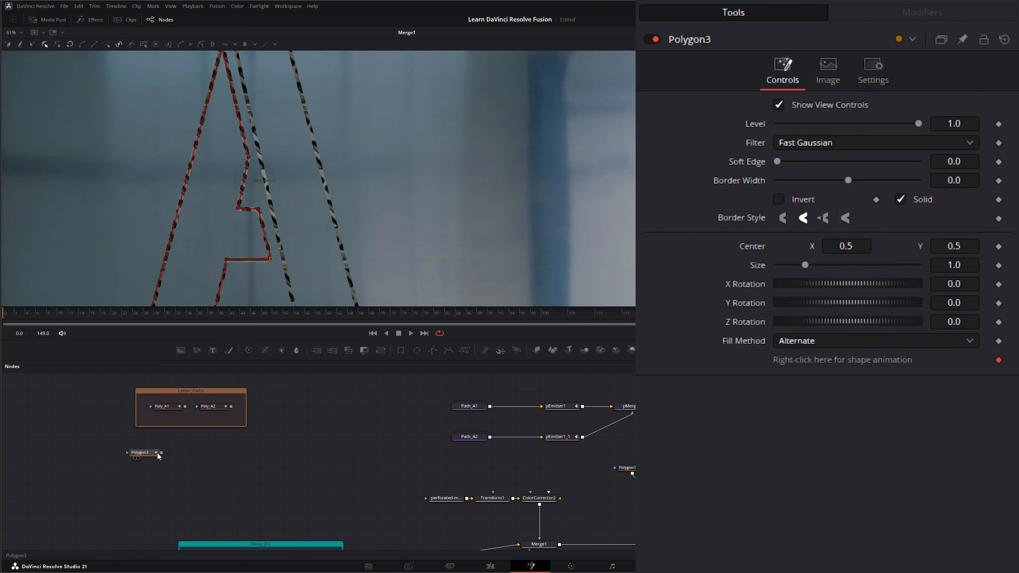
pyautogui.click(250, 473)
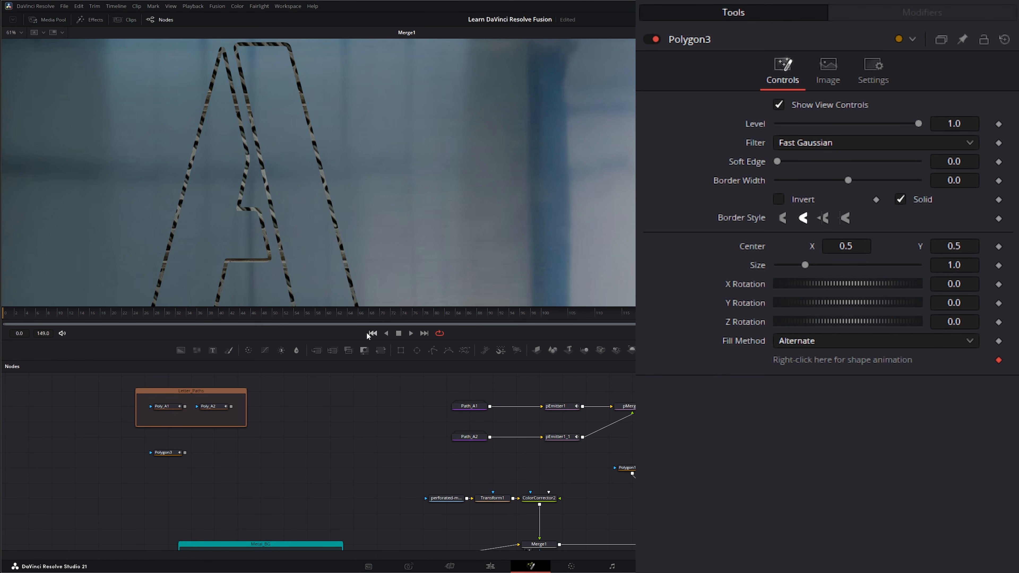
pyautogui.moveTo(433, 350); pyautogui.dragTo(219, 453)
# - Draw Polygon4 as a closed four-point shape around the A's right leg
pyautogui.scroll(3, 309, 132)
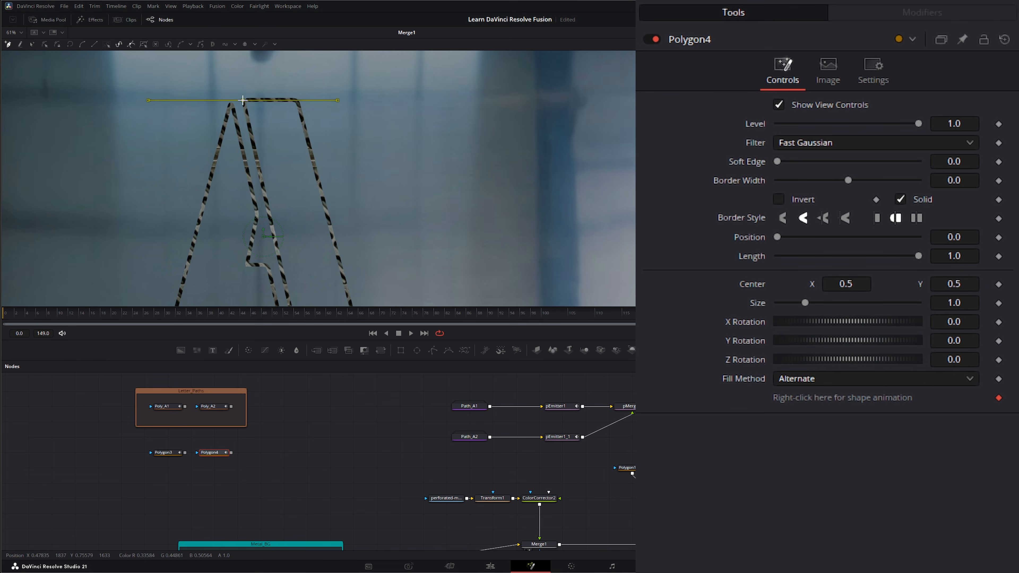
pyautogui.scroll(-4, 258, 135)
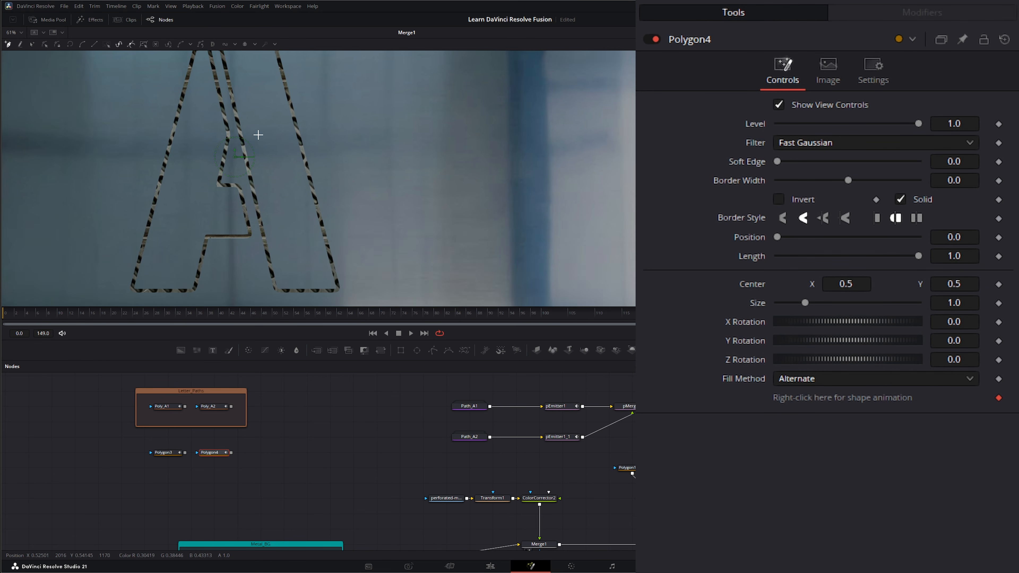
pyautogui.click(276, 290)
pyautogui.click(340, 290)
pyautogui.moveTo(329, 157); pyautogui.dragTo(369, 241)
pyautogui.click(308, 104)
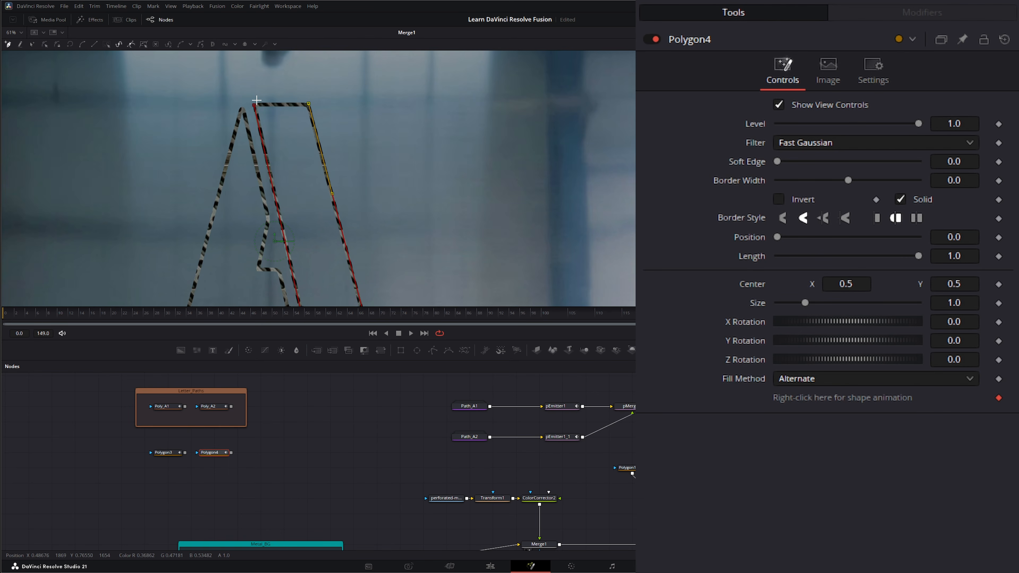
pyautogui.click(255, 105)
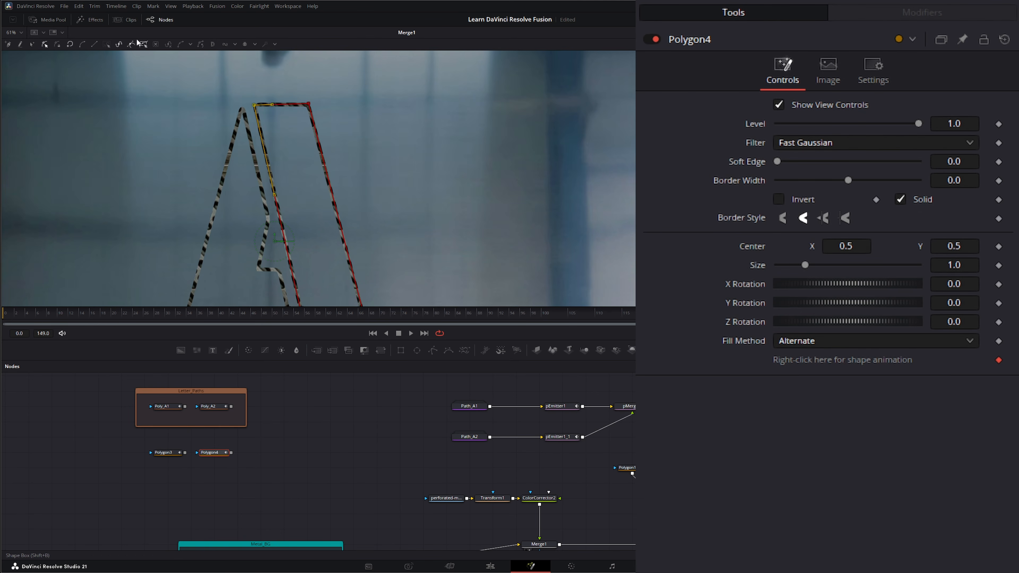
# - Raise Polygon4's top points to the letter's top edge and box-select both polygon nodes
pyautogui.click(309, 106)
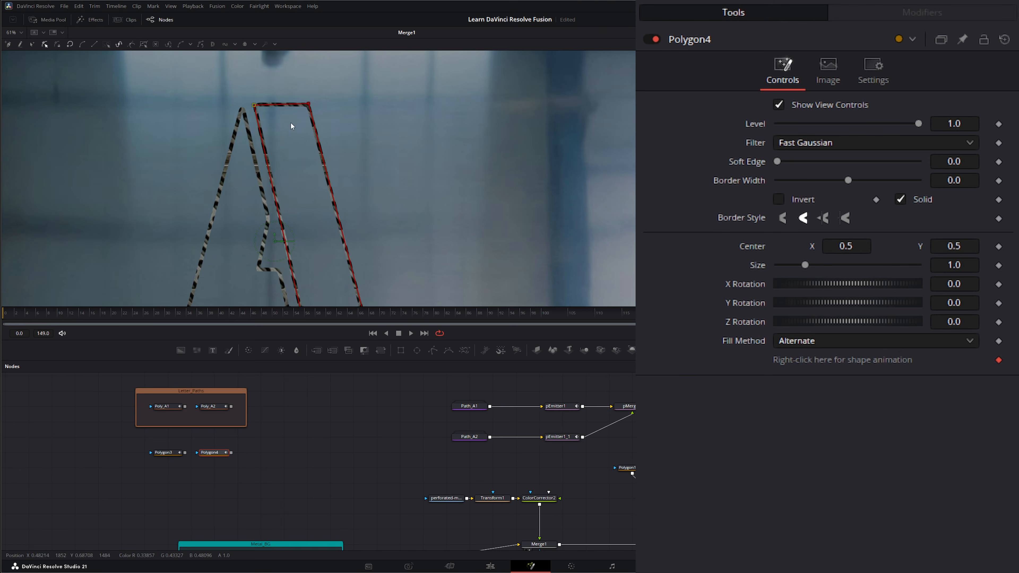
pyautogui.moveTo(309, 107); pyautogui.dragTo(309, 104)
pyautogui.click(254, 105)
pyautogui.moveTo(390, 258); pyautogui.dragTo(387, 222)
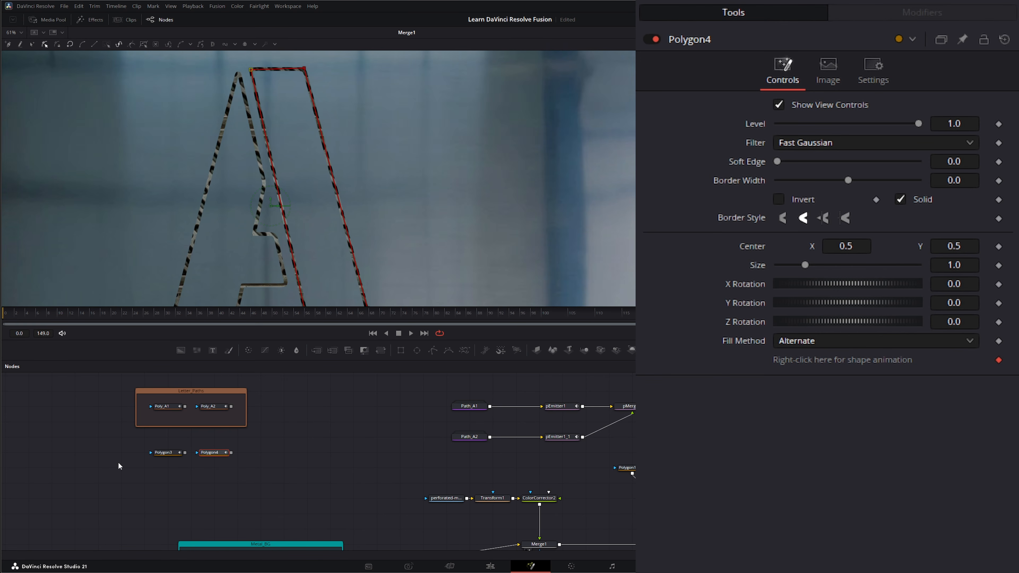
pyautogui.moveTo(119, 466); pyautogui.dragTo(286, 436)
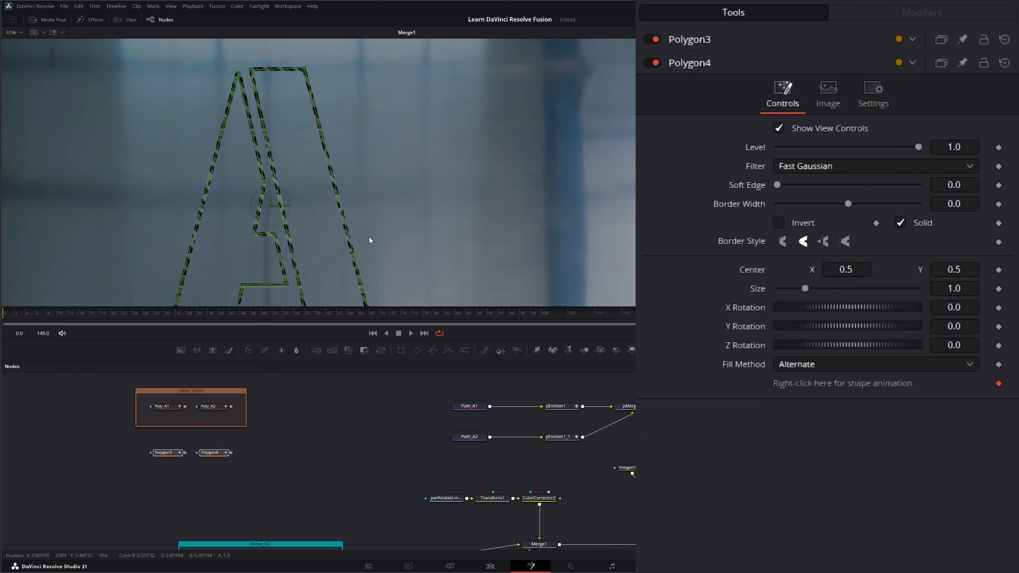
# - Rename Polygon3 to A, making it A1
pyautogui.click(255, 471)
pyautogui.click(166, 454)
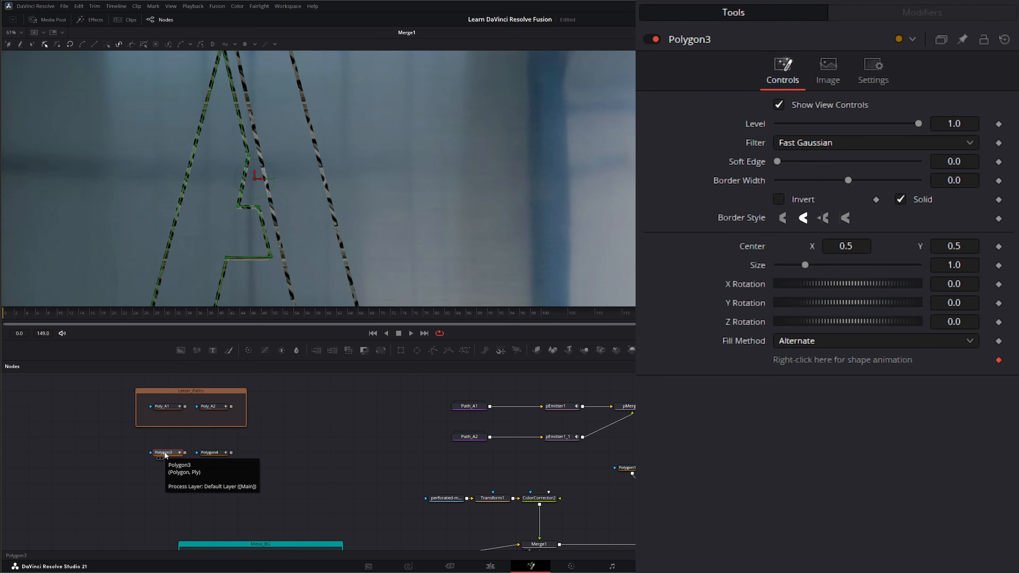
pyautogui.press('F2')
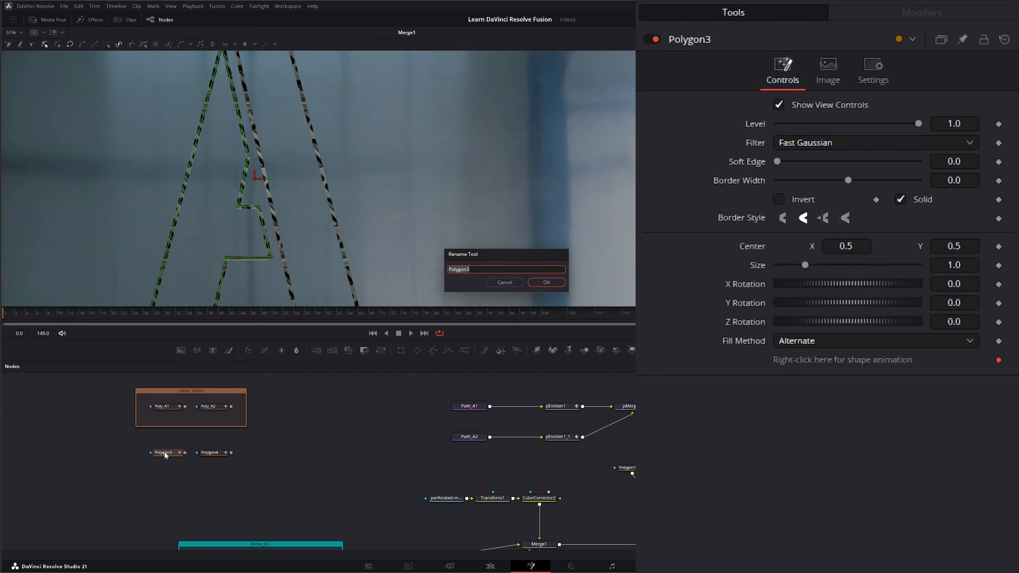
pyautogui.write('A1')
pyautogui.press('Return')
# - Rename Polygon4 to A2 and box-select both A1 and A2
pyautogui.click(212, 452)
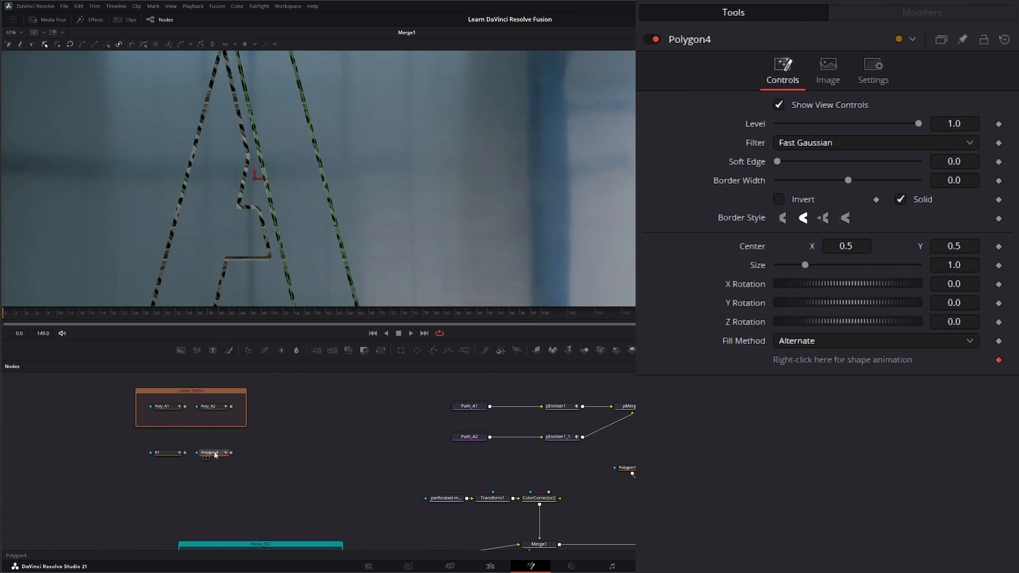
pyautogui.press('F2')
pyautogui.write('A2')
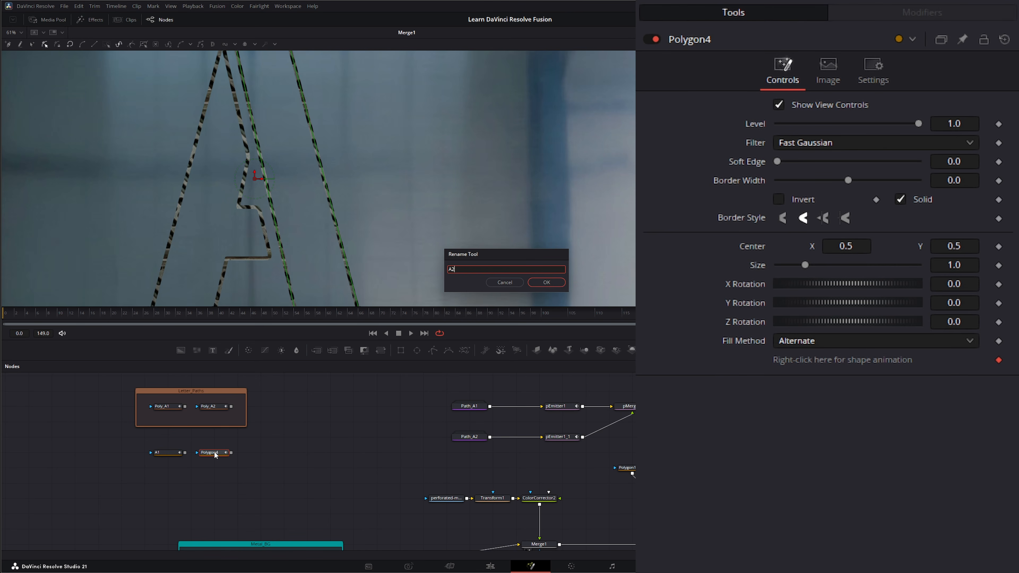
pyautogui.press('Return')
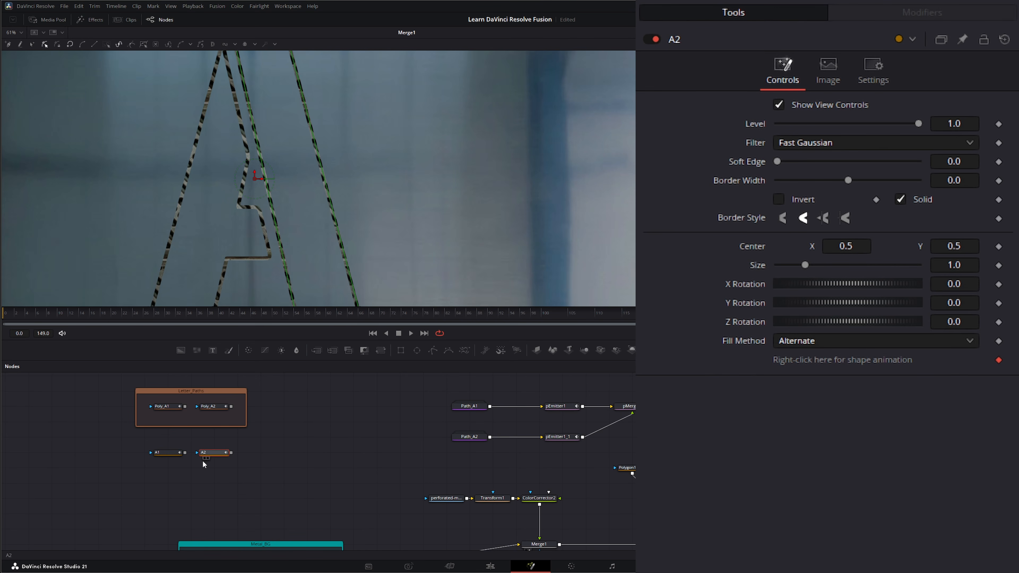
pyautogui.moveTo(155, 470); pyautogui.dragTo(233, 446)
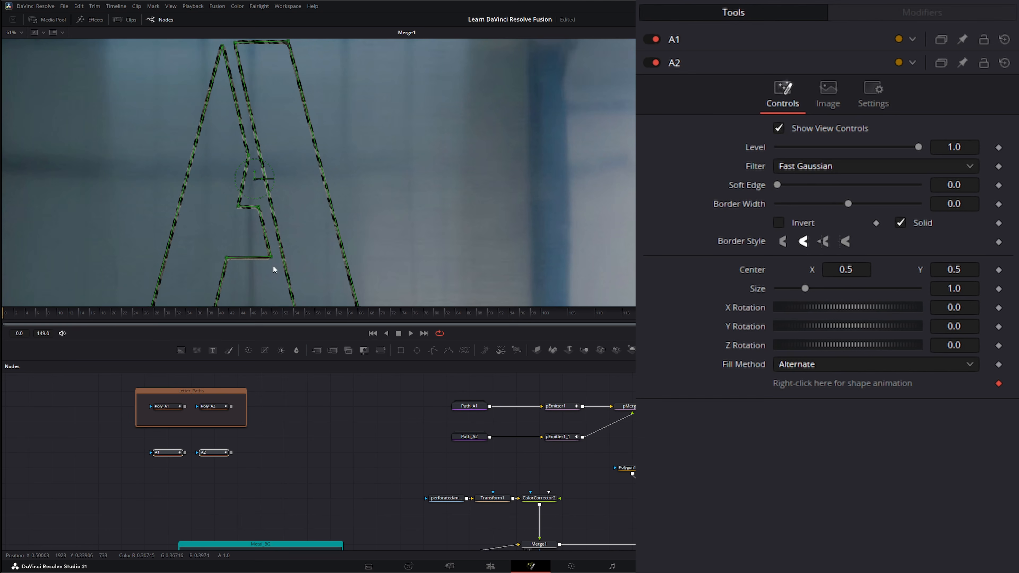
pyautogui.click(258, 477)
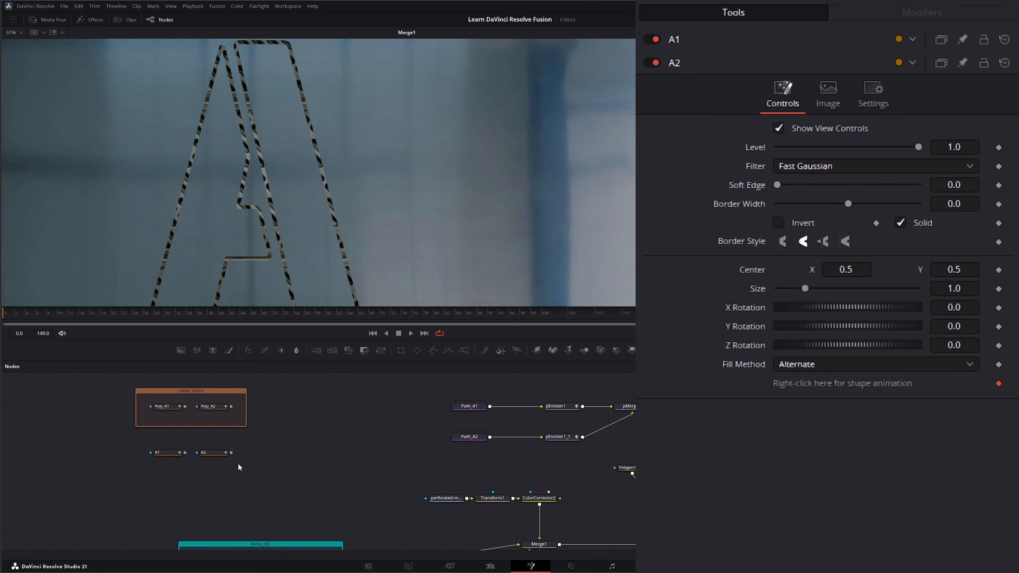
pyautogui.moveTo(142, 476); pyautogui.dragTo(238, 440)
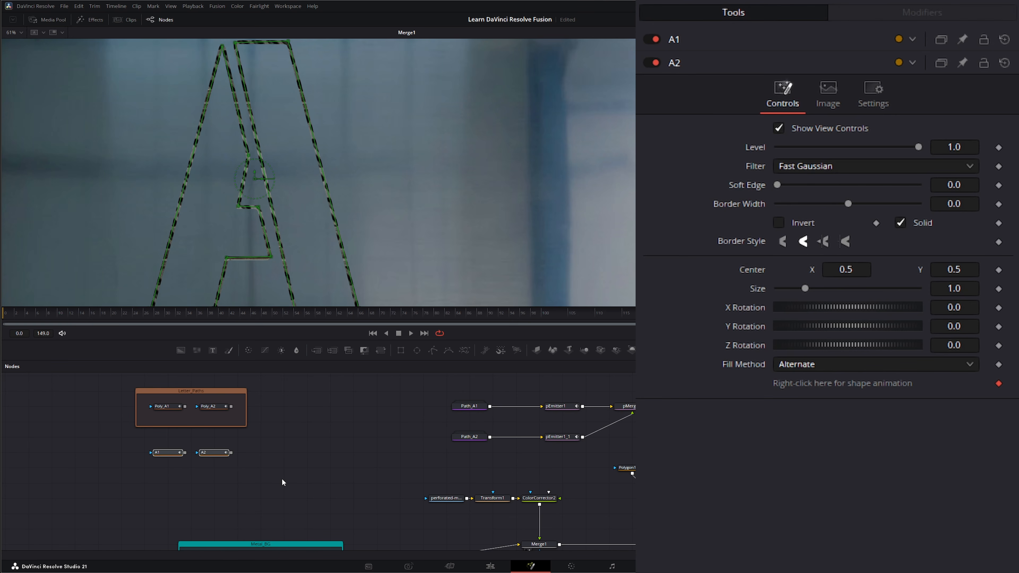
# - Wrap A1 and A2 in an Underlay1 box and move it lower in the graph
pyautogui.hotkey('shift', 'space')
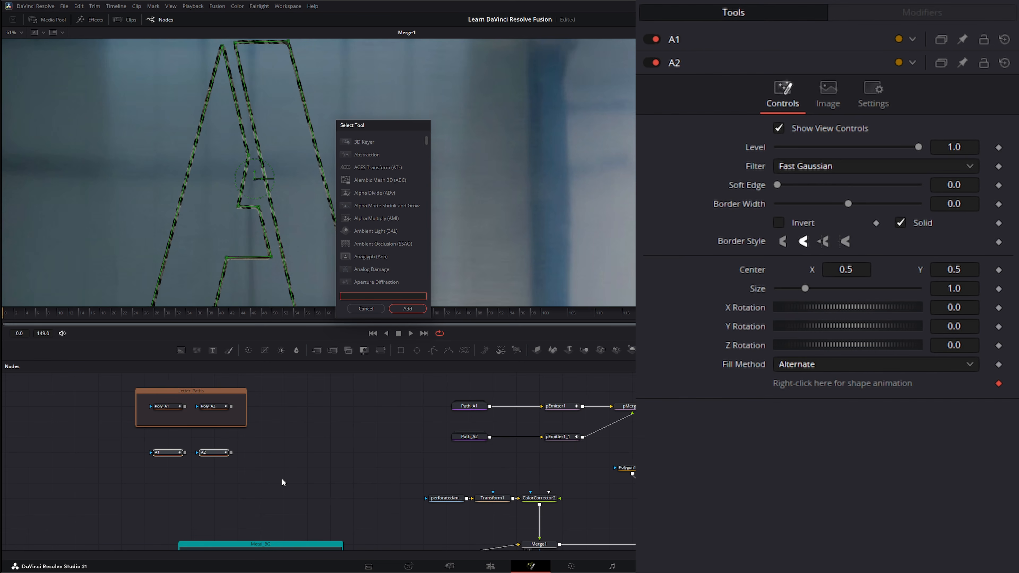
pyautogui.write('under')
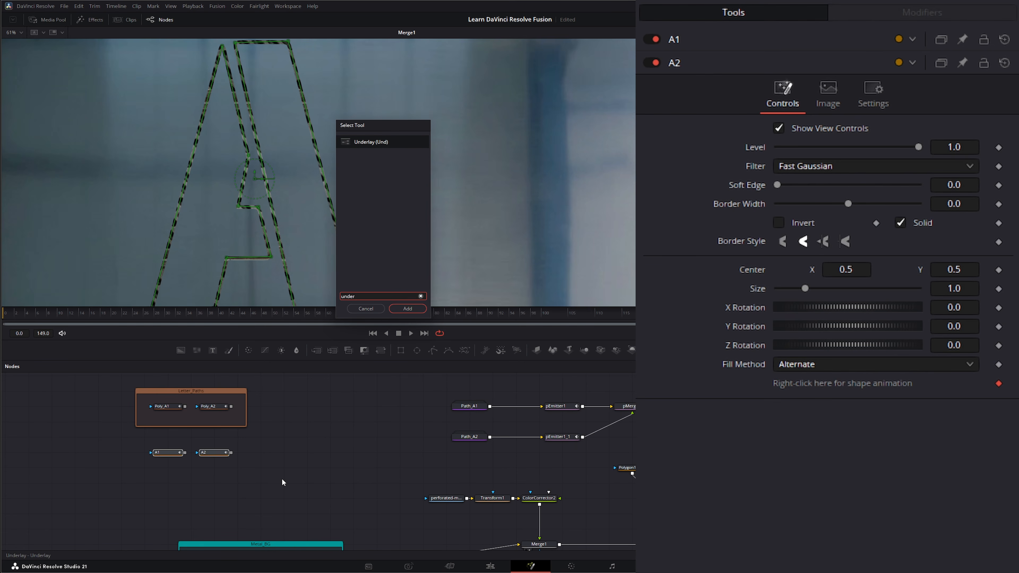
pyautogui.press('Return')
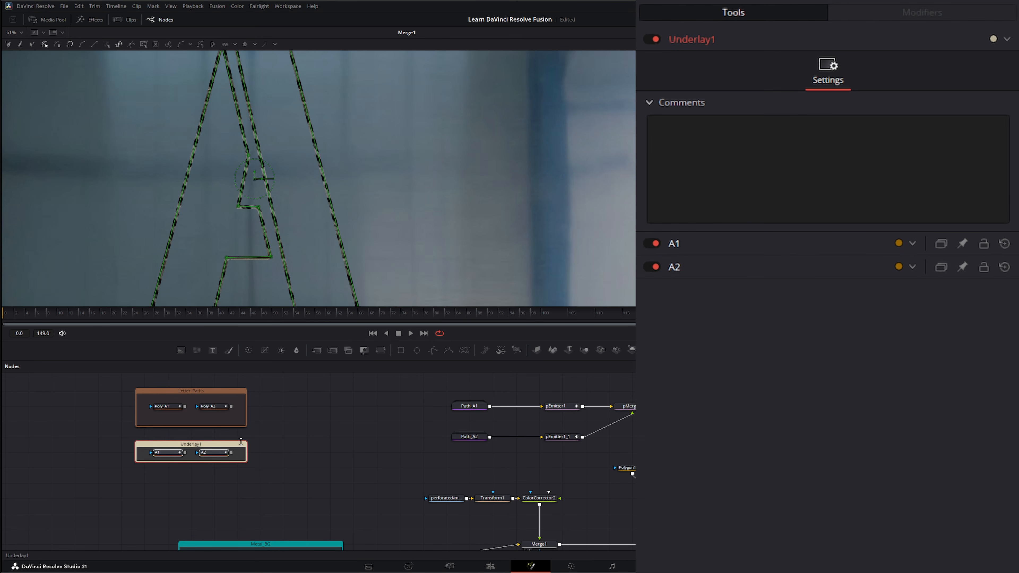
pyautogui.moveTo(242, 445); pyautogui.dragTo(235, 461)
# - Colour Underlay1 tan, then select A1 to view its polygon settings
pyautogui.rightClick(232, 464)
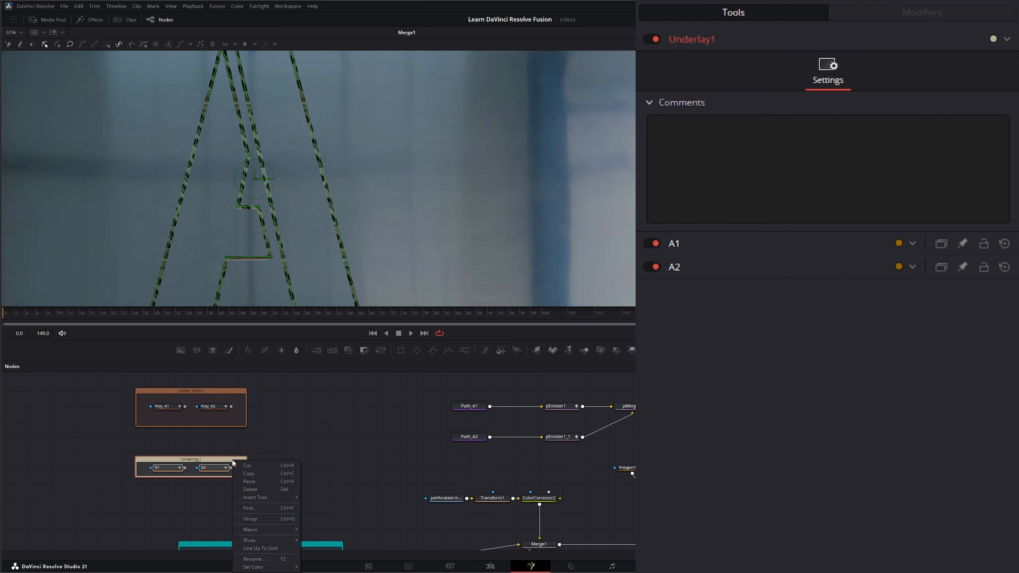
pyautogui.moveTo(265, 567)
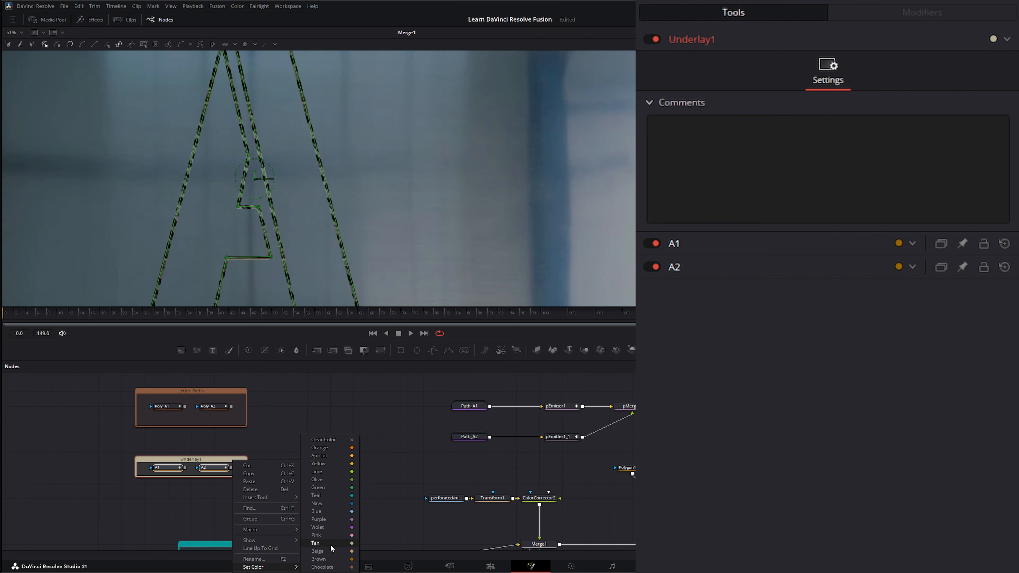
pyautogui.click(318, 408)
pyautogui.click(185, 461)
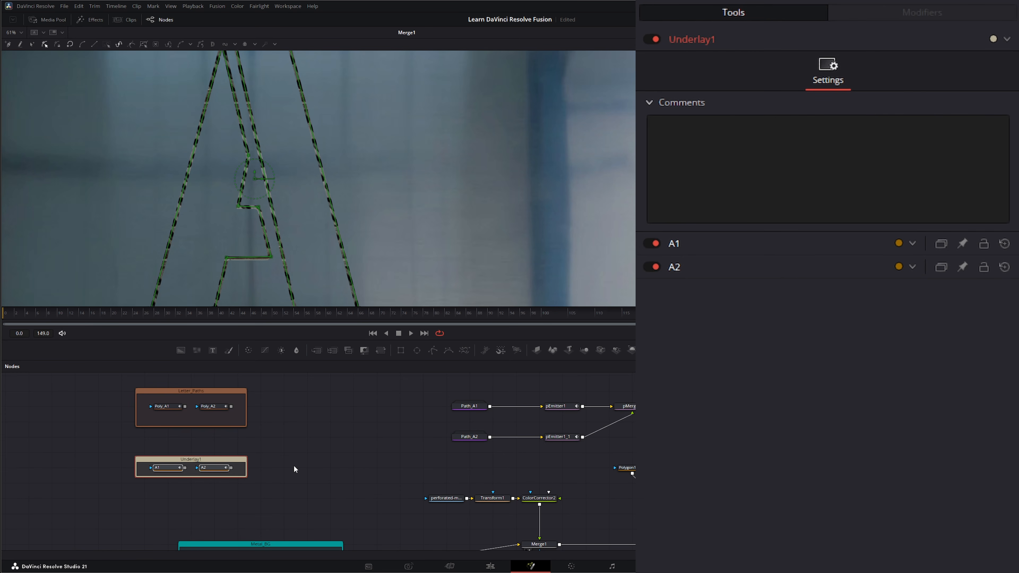
pyautogui.click(337, 456)
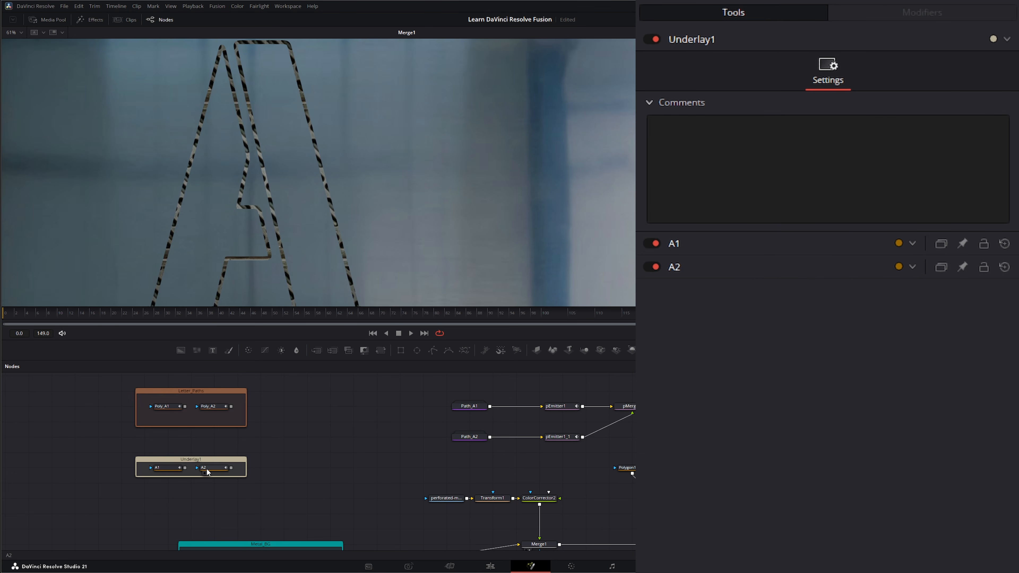
pyautogui.click(170, 469)
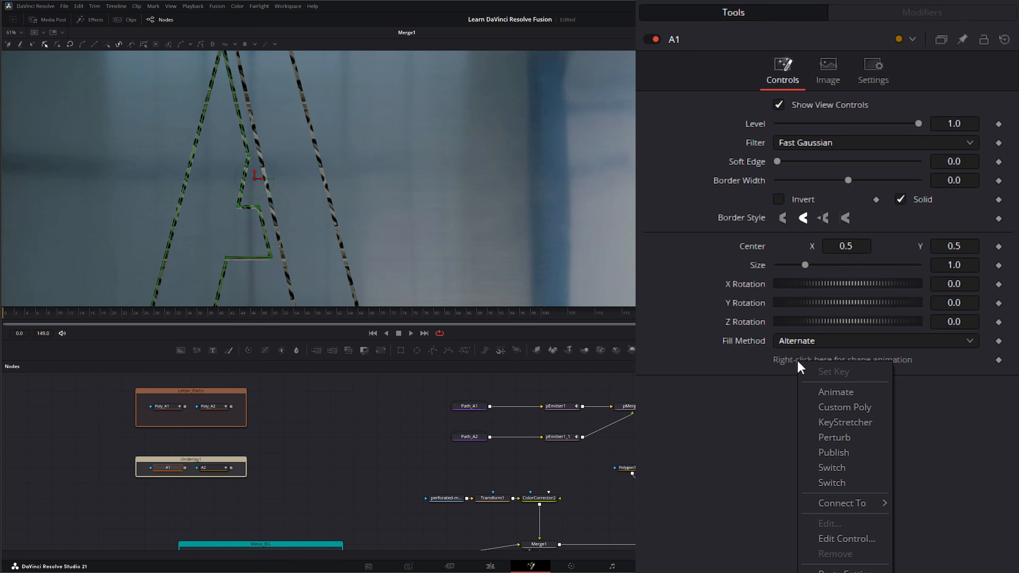
# - Publish the A1 and A2 polygon shapes so other tools can connect to them
pyautogui.click(840, 453)
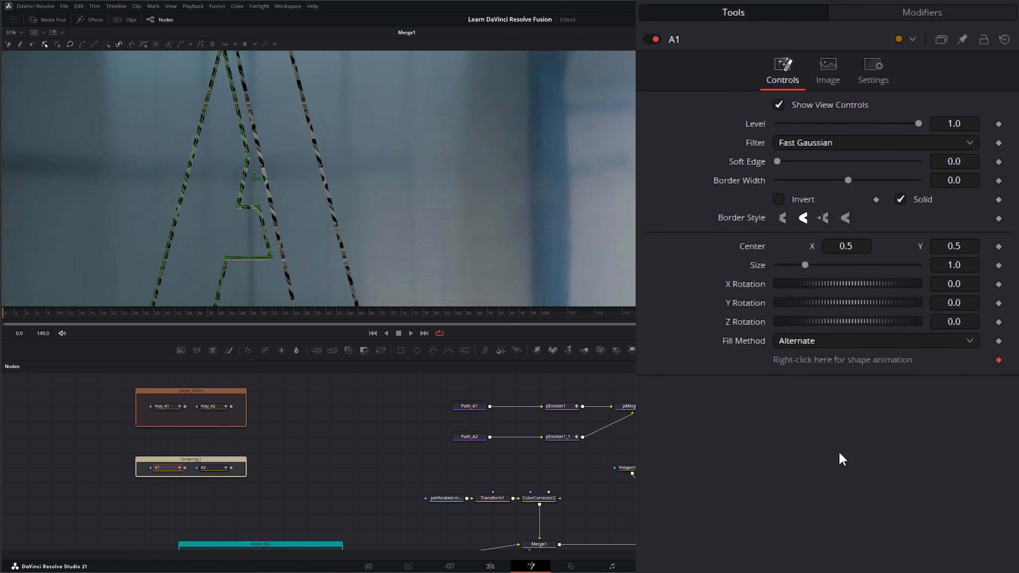
pyautogui.click(219, 469)
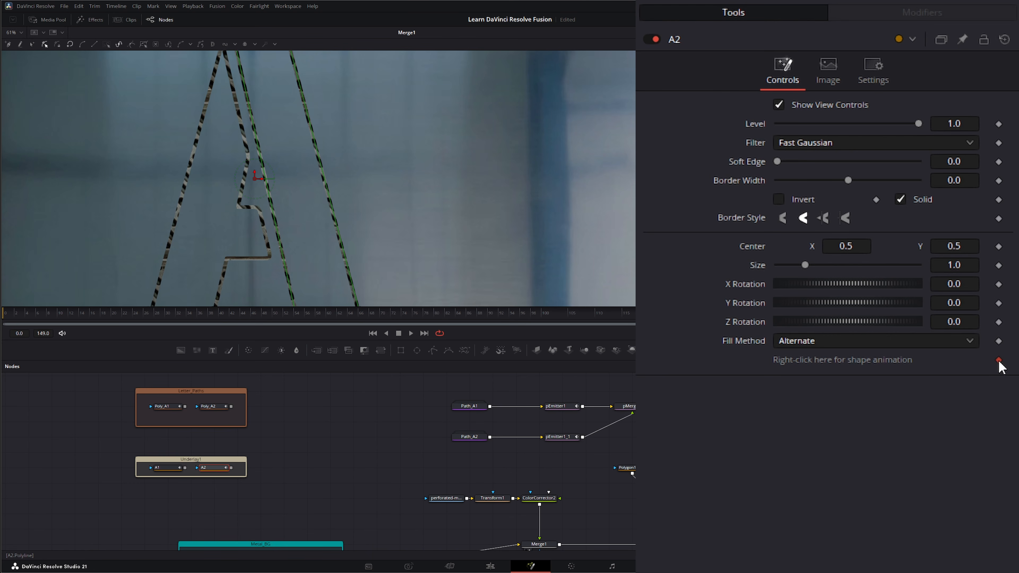
pyautogui.rightClick(807, 360)
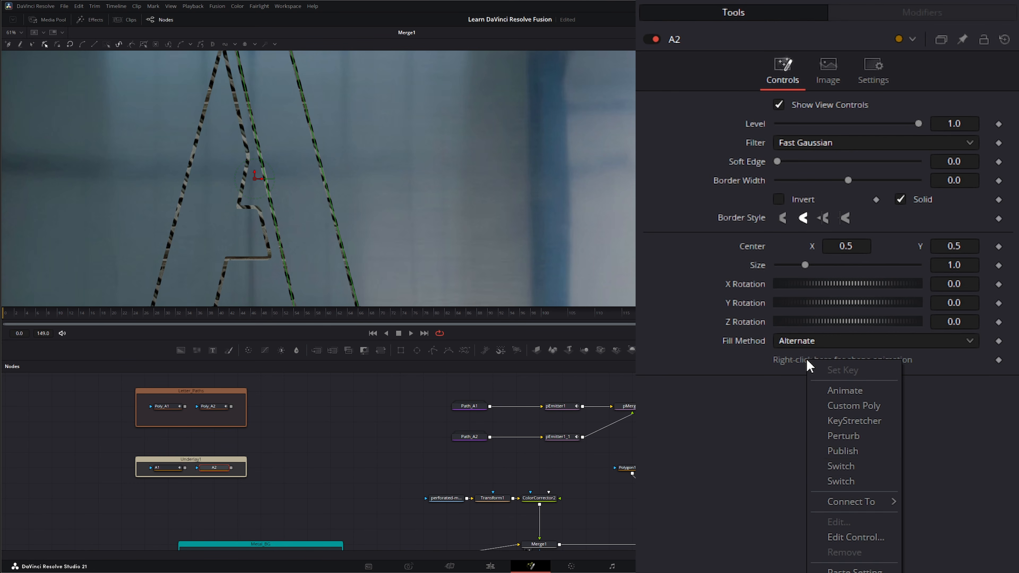
pyautogui.click(817, 452)
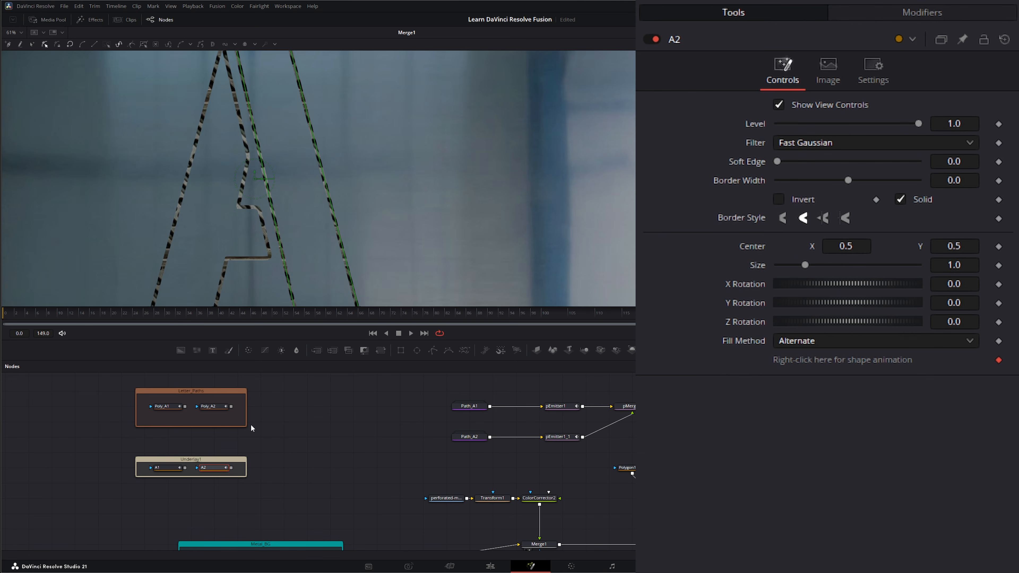
# - Select the Path_A1 node and move it left in the node graph
pyautogui.moveTo(132, 449); pyautogui.dragTo(262, 493)
pyautogui.click(368, 447)
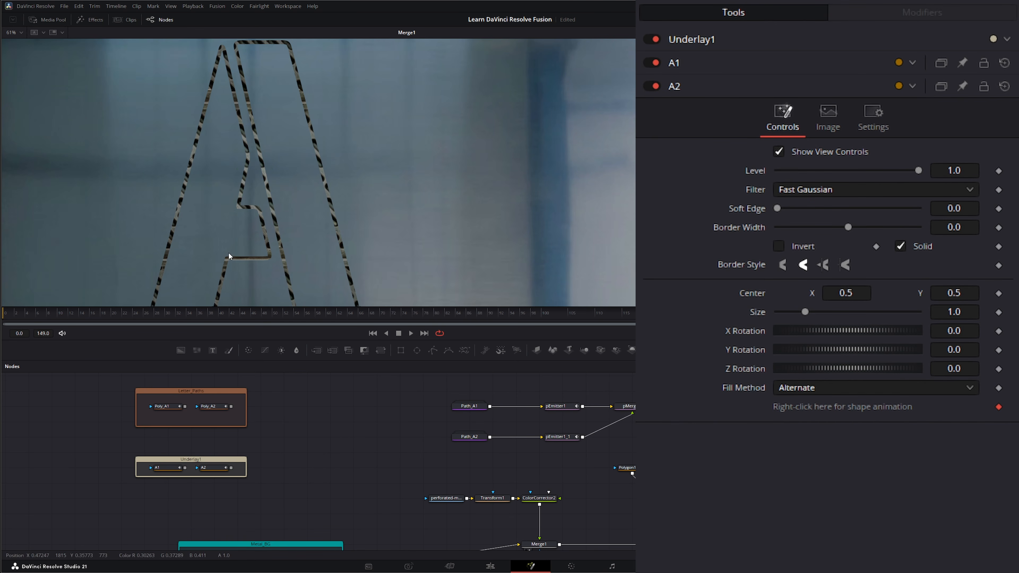
pyautogui.click(468, 406)
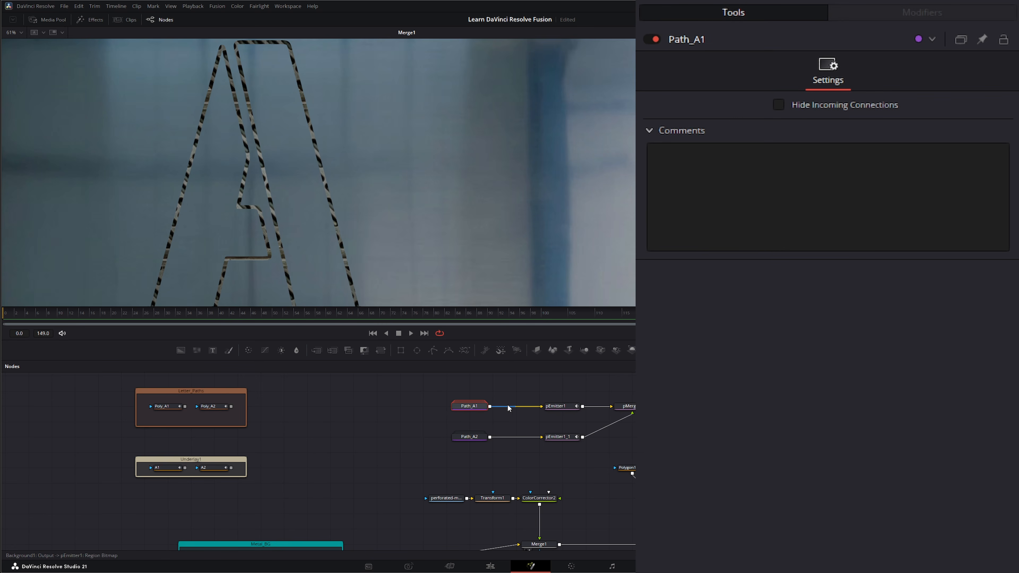
pyautogui.moveTo(544, 406); pyautogui.dragTo(349, 183)
# - Expand the Path_A1 group and inspect its Ellipse1 node
pyautogui.doubleClick(356, 408)
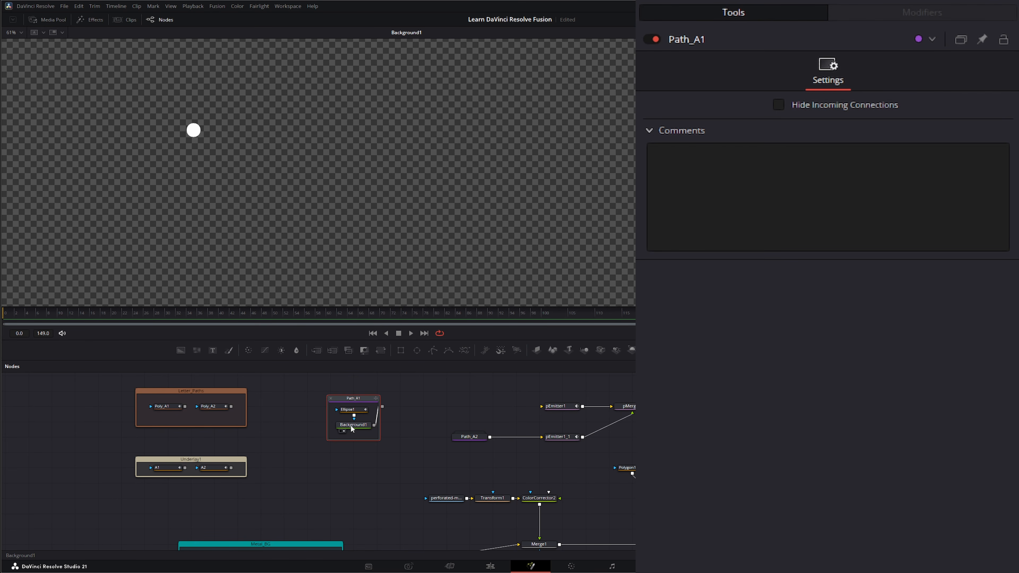
pyautogui.click(349, 415)
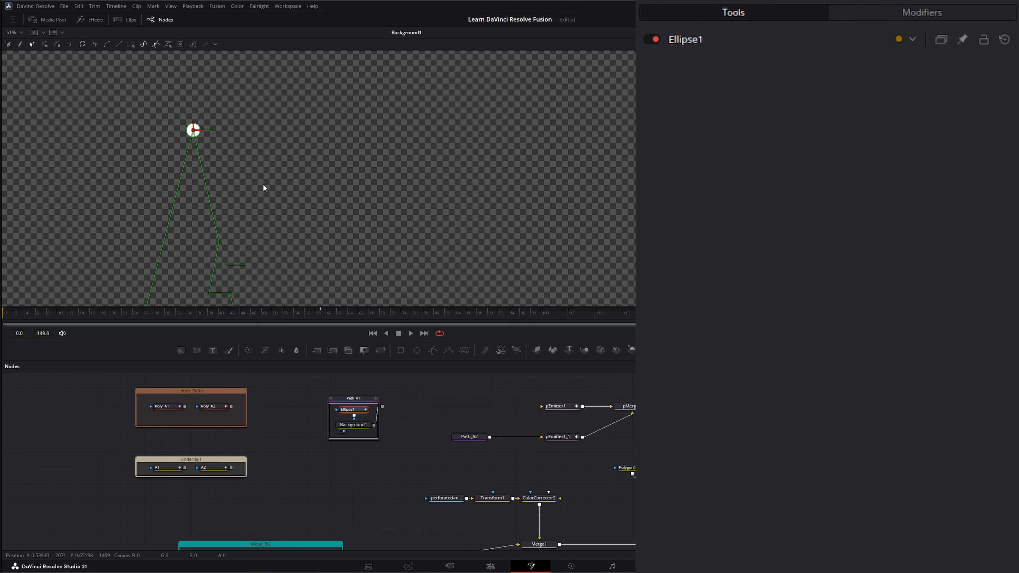
pyautogui.moveTo(245, 170); pyautogui.dragTo(251, 115)
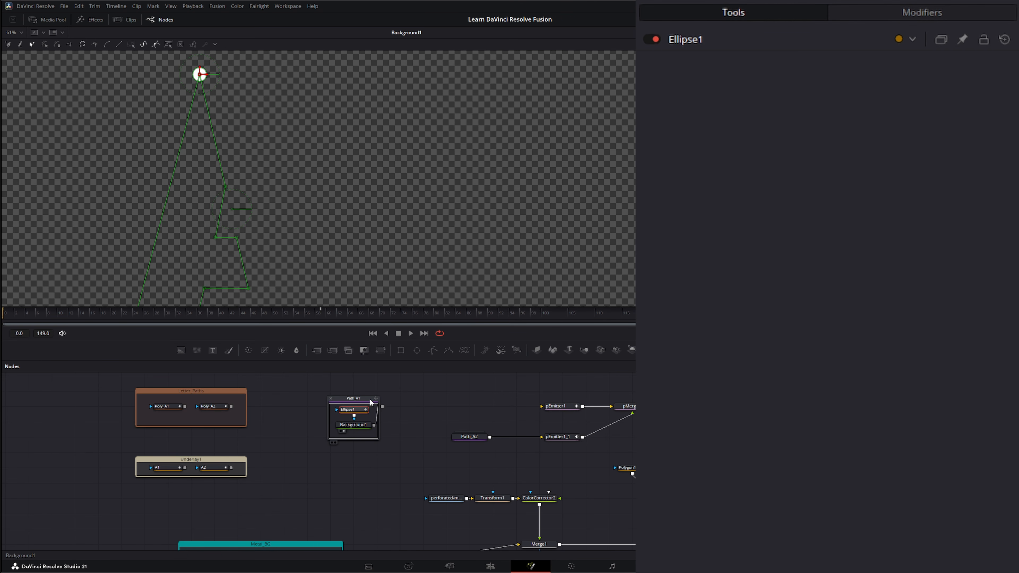
# - Move Path_A1 up and right, collapse it, and add a new Background node
pyautogui.moveTo(352, 397); pyautogui.dragTo(542, 406)
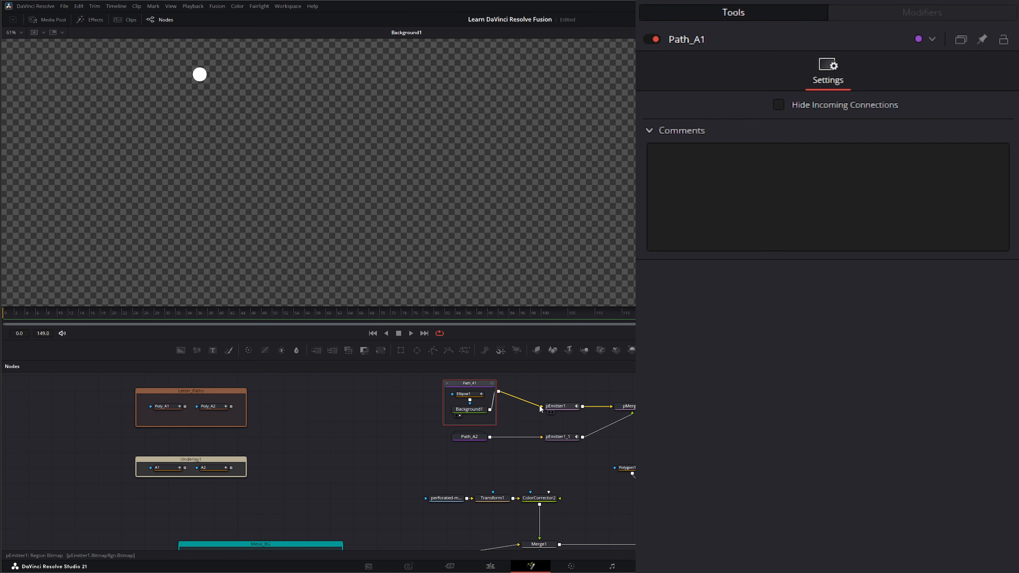
pyautogui.click(446, 383)
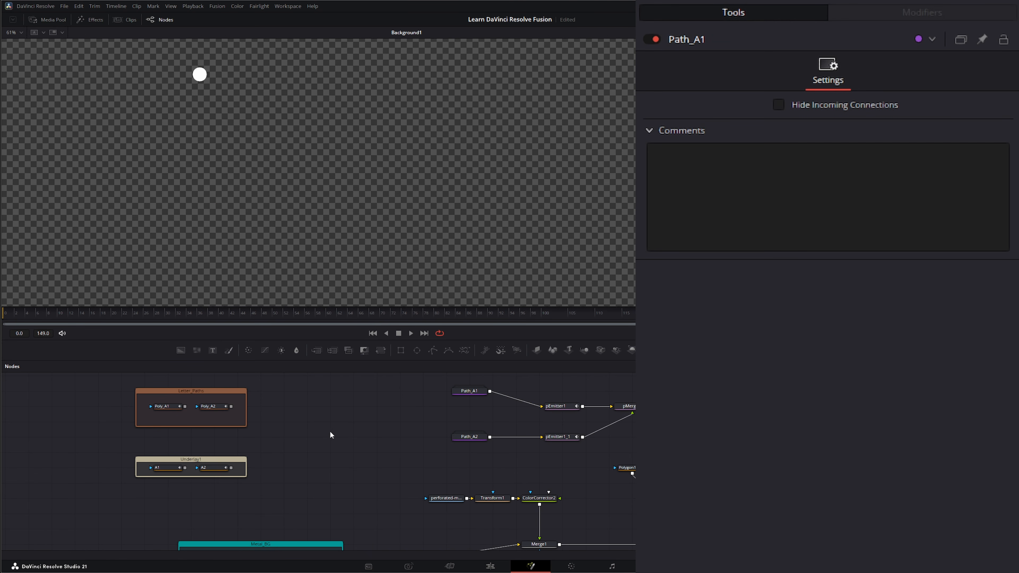
pyautogui.moveTo(181, 350); pyautogui.dragTo(204, 386)
# - Place Background2 in the graph and set its colour to white
pyautogui.moveTo(326, 454); pyautogui.dragTo(327, 453)
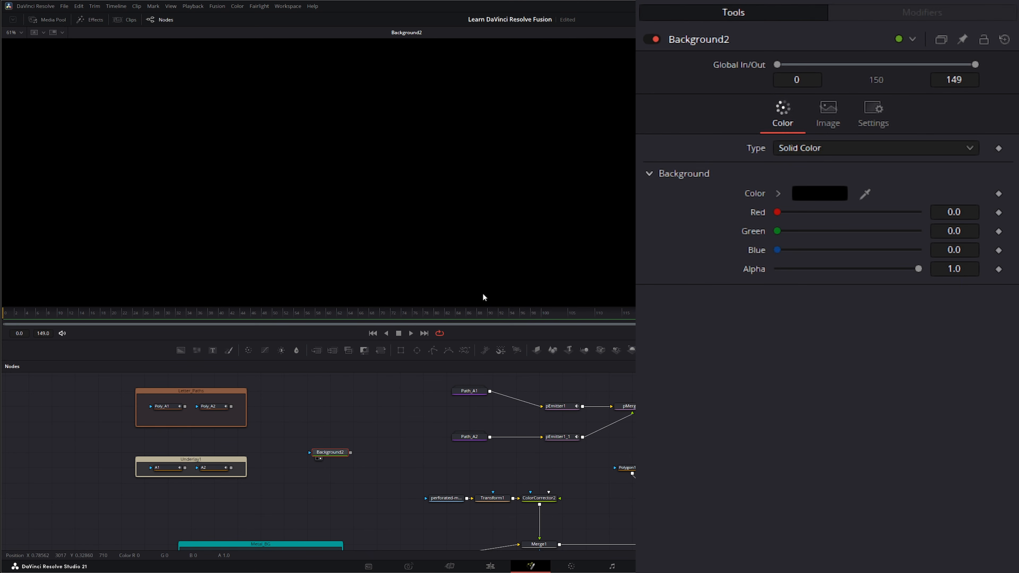
pyautogui.click(819, 193)
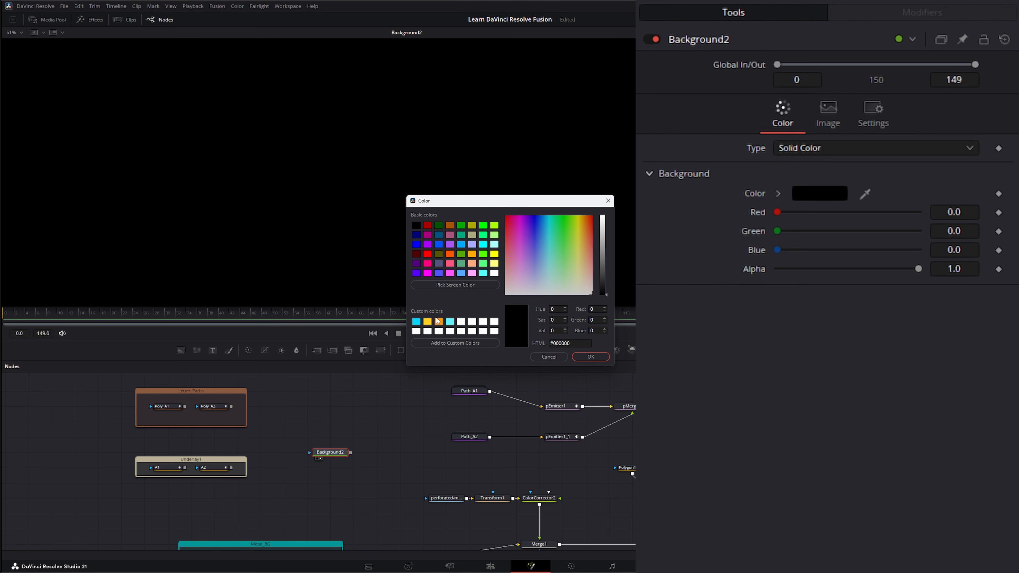
pyautogui.click(461, 322)
pyautogui.click(582, 356)
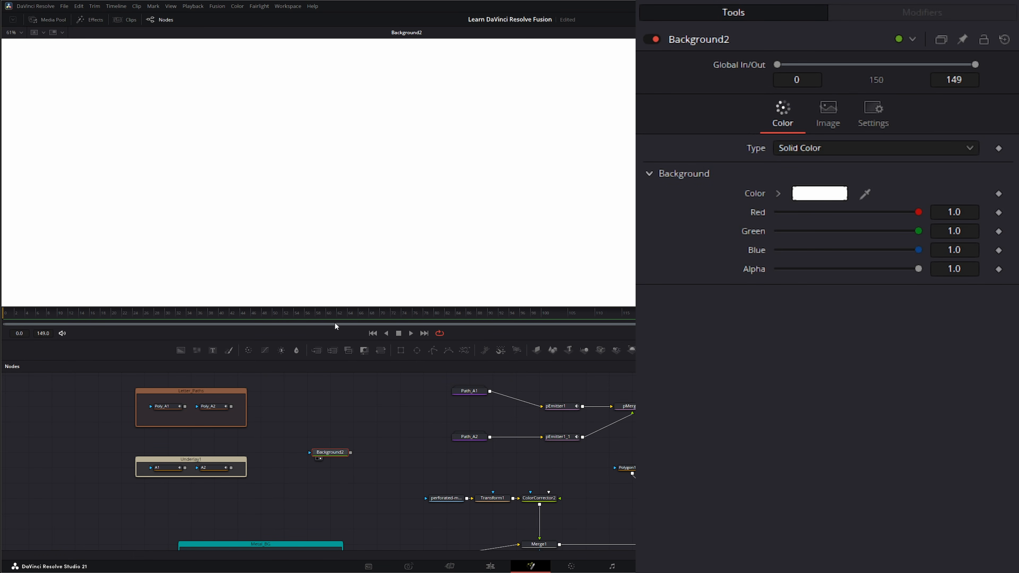
# - Mask Background2 with Ellipse2, shrunk to a tiny 0.031-wide dot at the centre
pyautogui.moveTo(417, 350); pyautogui.dragTo(310, 451)
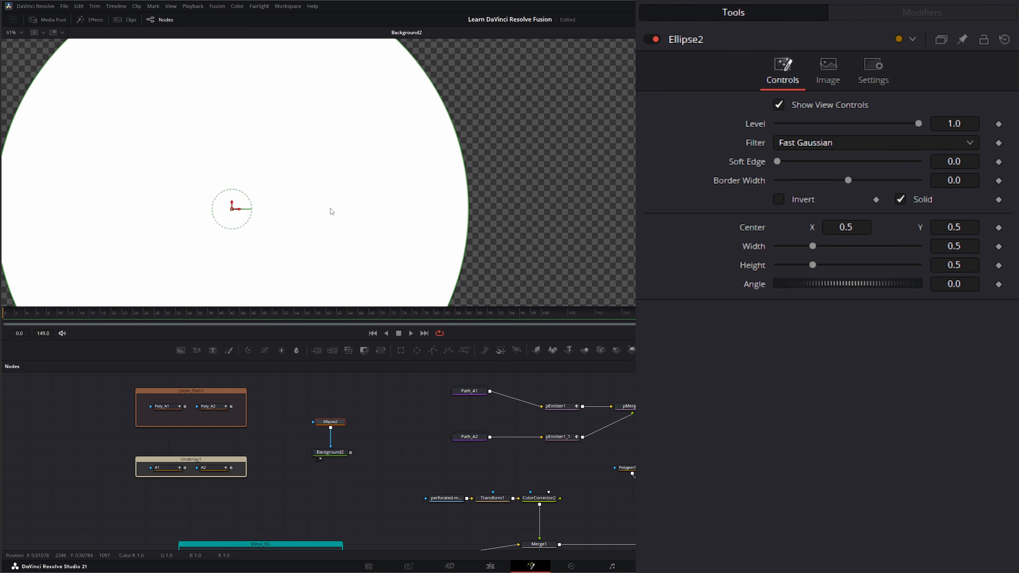
pyautogui.scroll(-2, 307, 214)
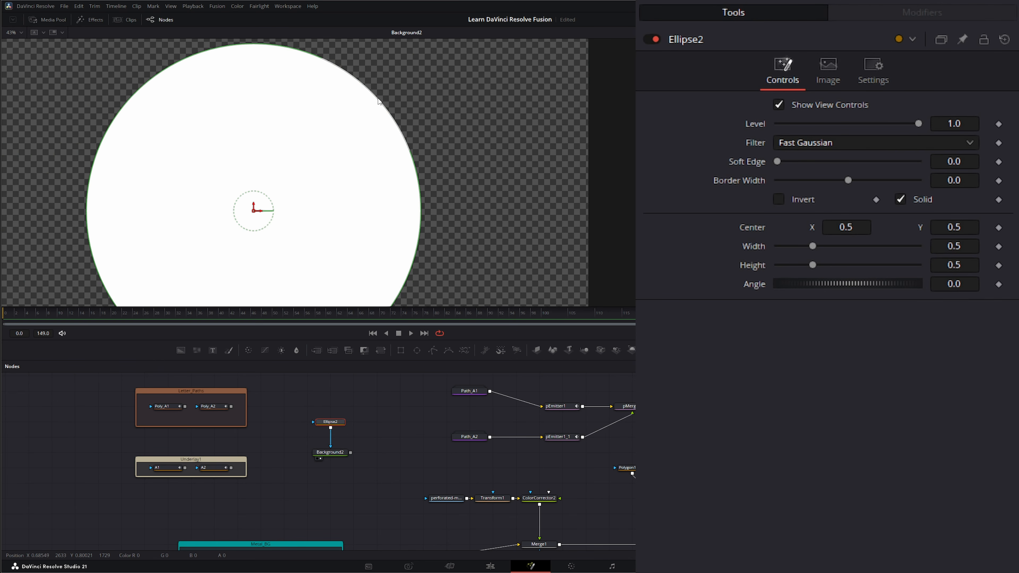
pyautogui.moveTo(375, 98); pyautogui.dragTo(263, 215)
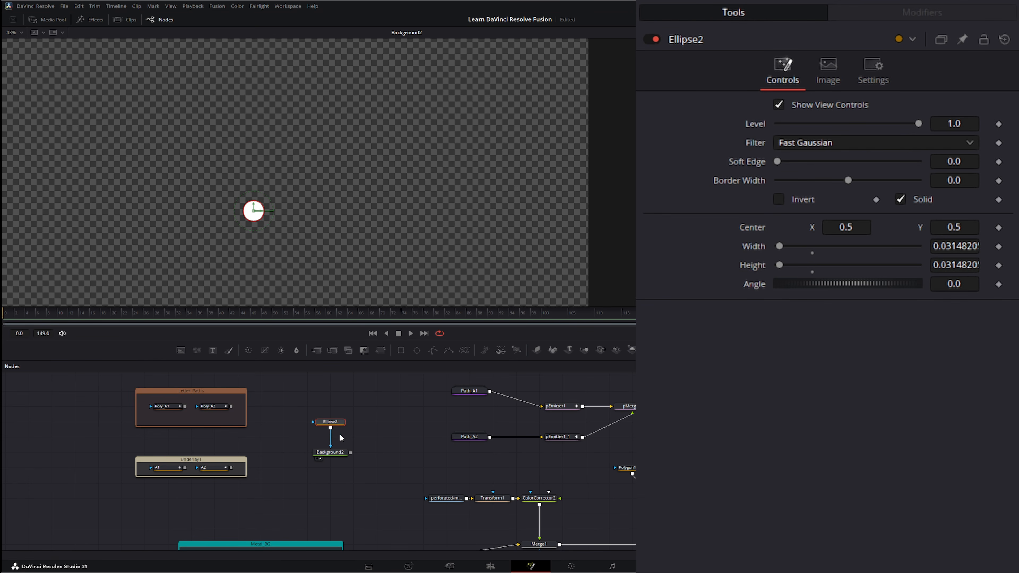
pyautogui.click(333, 424)
# - Animate Ellipse2's Center with a Path modifier, removing and re-adding it once
pyautogui.rightClick(745, 233)
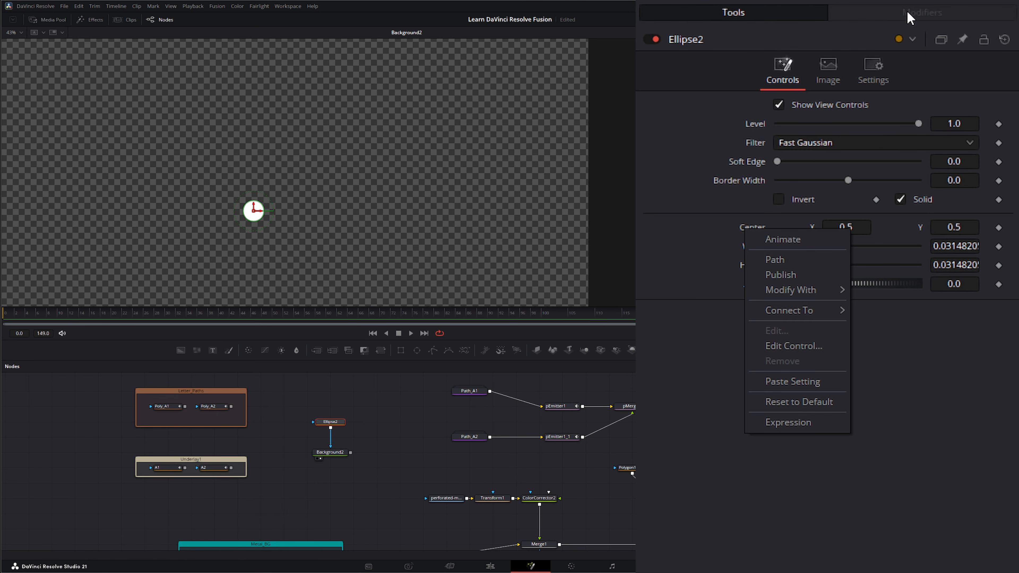
pyautogui.click(784, 261)
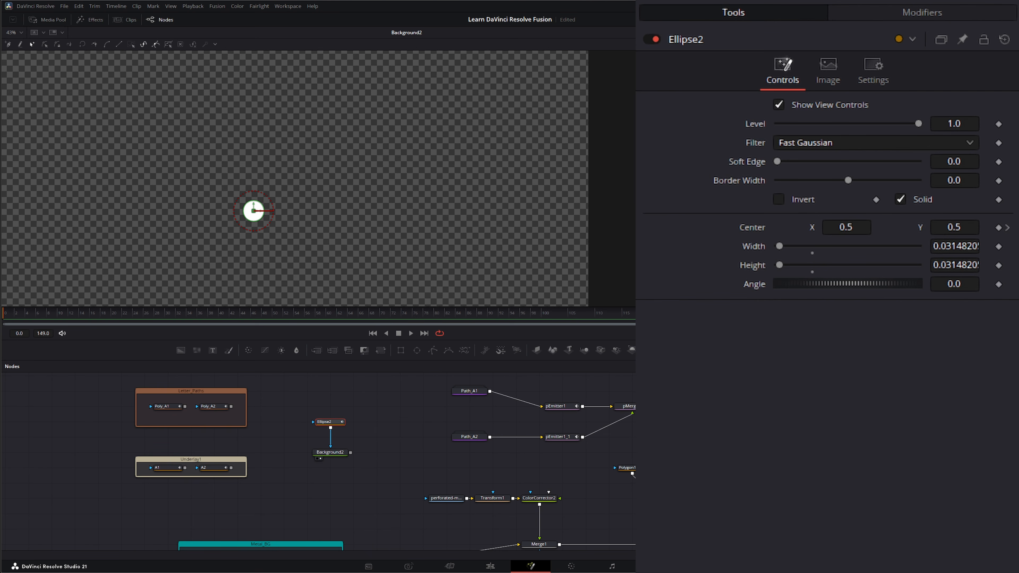
pyautogui.doubleClick(748, 228)
pyautogui.rightClick(751, 229)
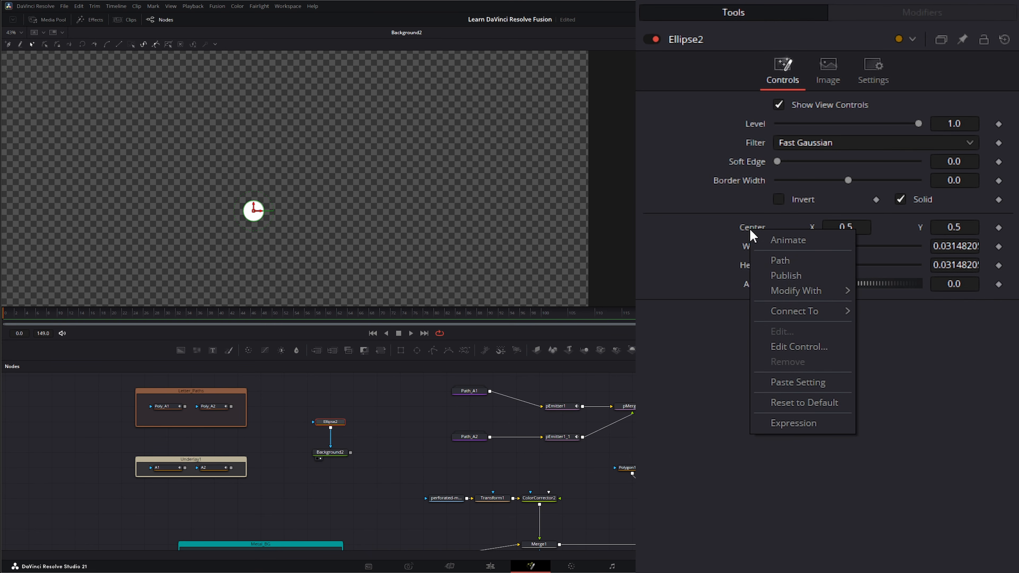
pyautogui.click(785, 261)
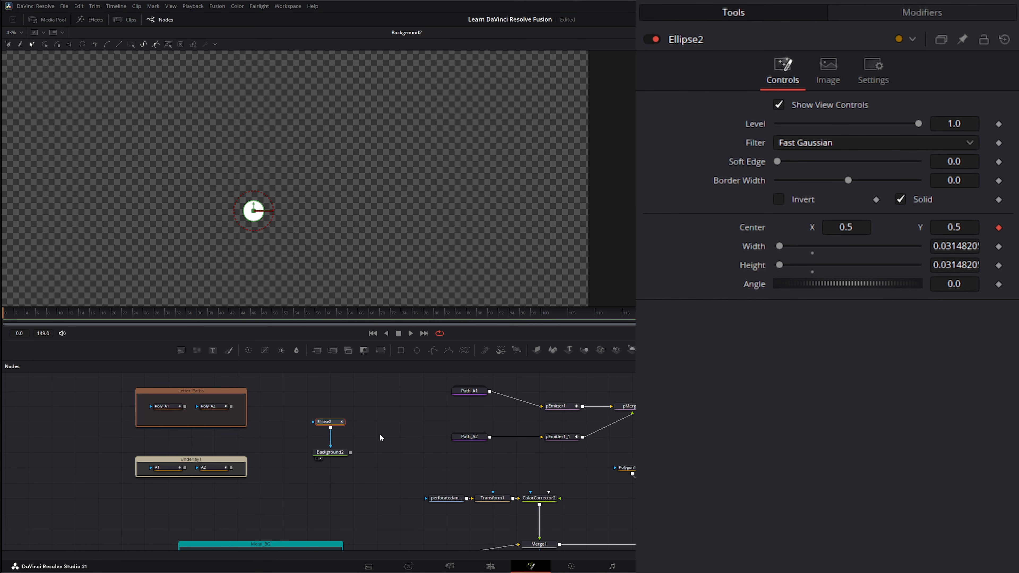
# - In the Modifiers tab, bring up Path3's Connect To list of published shapes
pyautogui.click(904, 13)
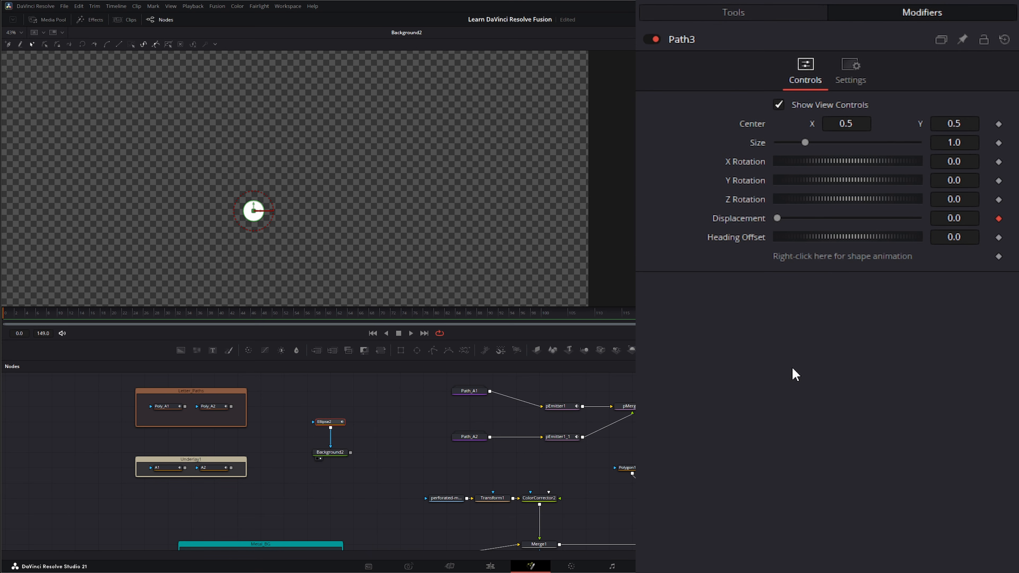
pyautogui.rightClick(814, 263)
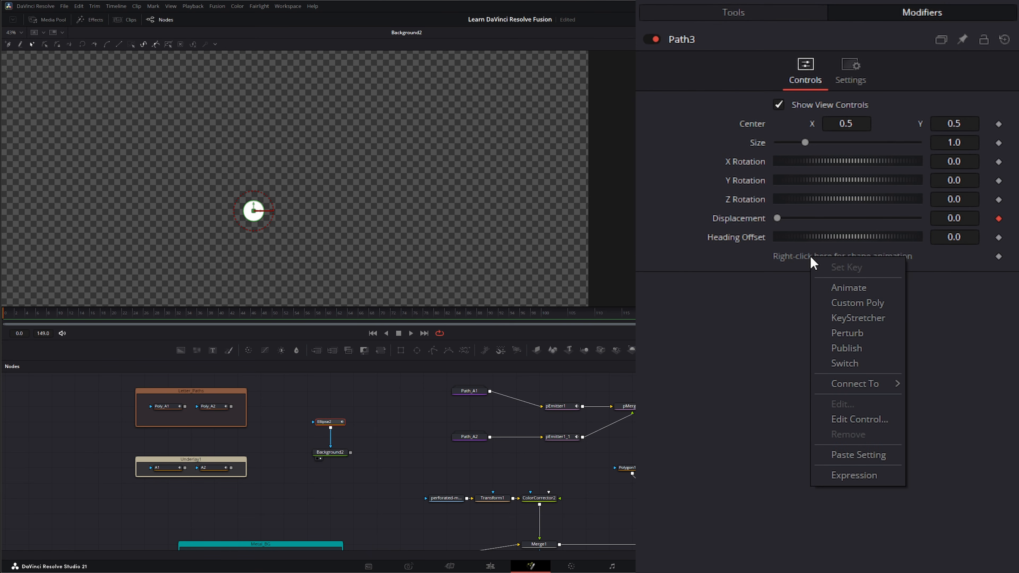
pyautogui.moveTo(849, 392)
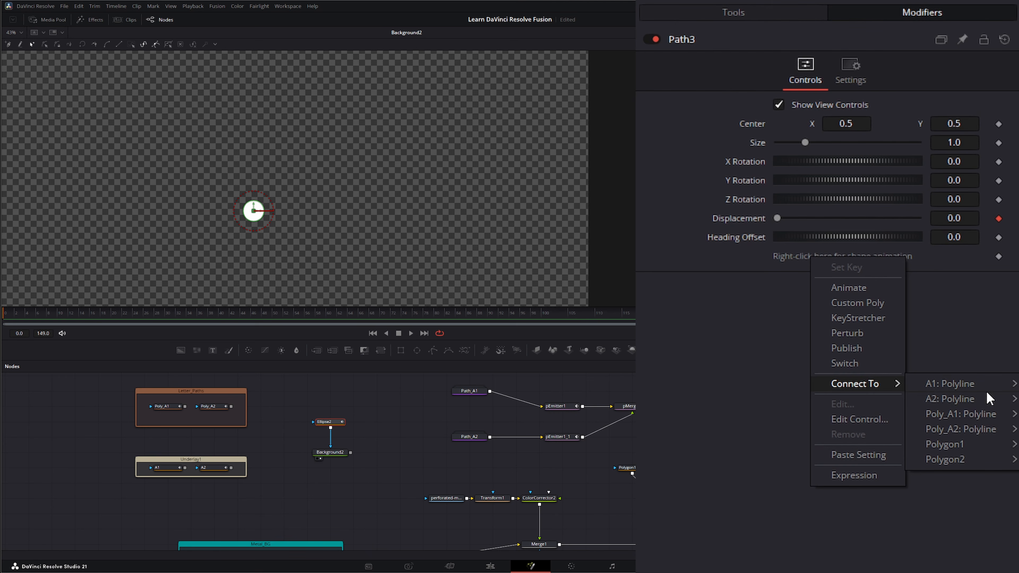
# - Connect Path3 to A1: Polyline, remove its Displacement keyframe, and scrub the dot along the path
pyautogui.click(973, 382)
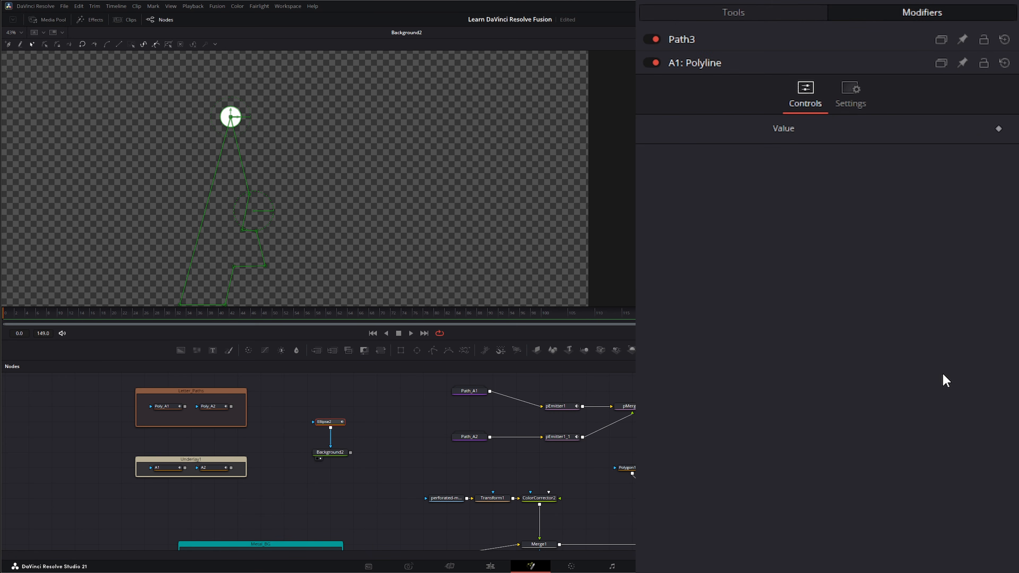
pyautogui.click(703, 69)
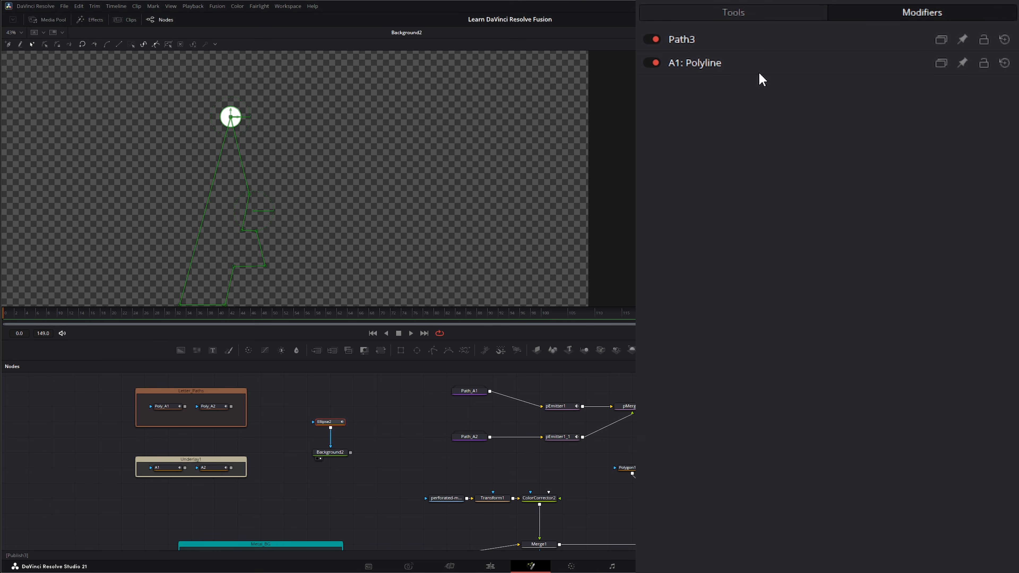
pyautogui.click(684, 39)
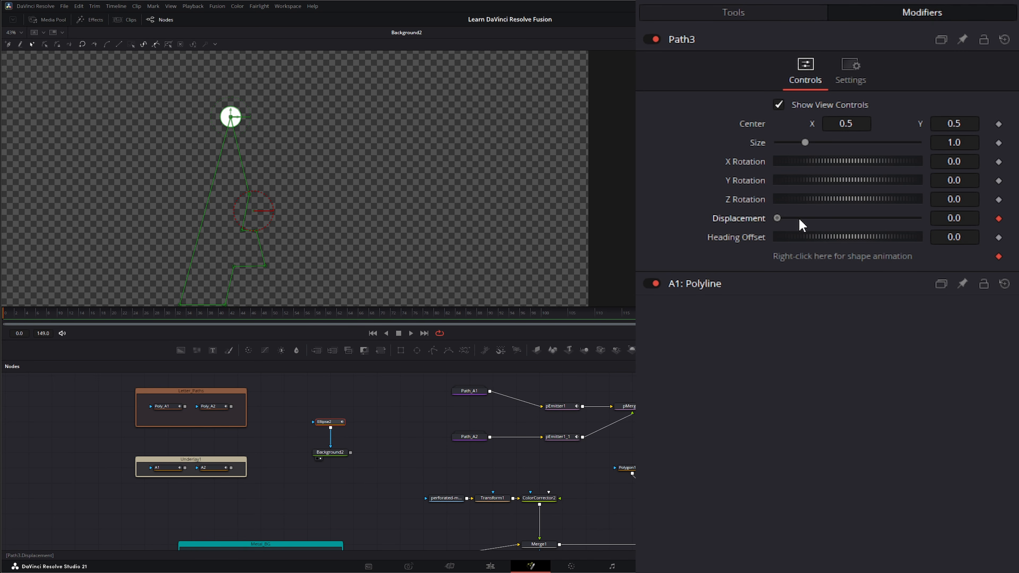
pyautogui.click(999, 218)
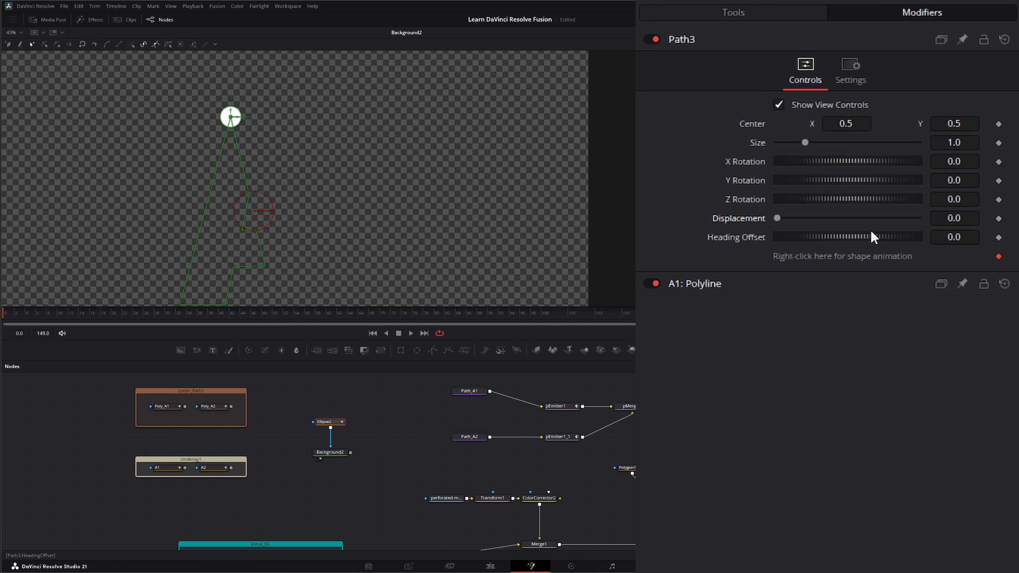
pyautogui.moveTo(778, 216)
pyautogui.mouseDown()
pyautogui.moveTo(915, 215)
pyautogui.moveTo(848, 225)
pyautogui.moveTo(770, 223)
pyautogui.moveTo(891, 223)
pyautogui.moveTo(748, 226)
pyautogui.moveTo(894, 224)
pyautogui.moveTo(752, 219)
pyautogui.mouseUp()
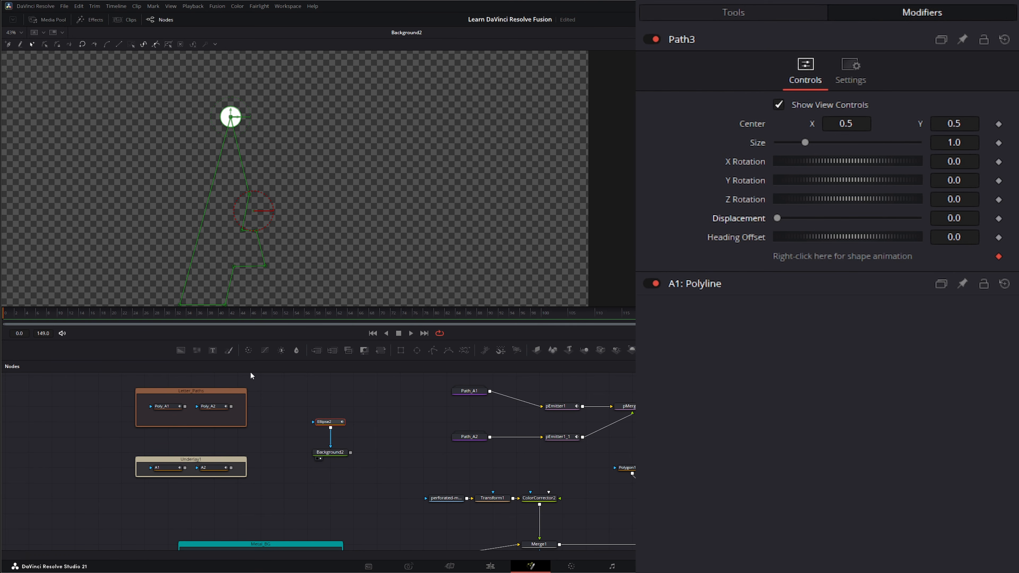
# - Compare the Poly_A1 and Poly_A2 paths by selecting each node in turn
pyautogui.click(166, 406)
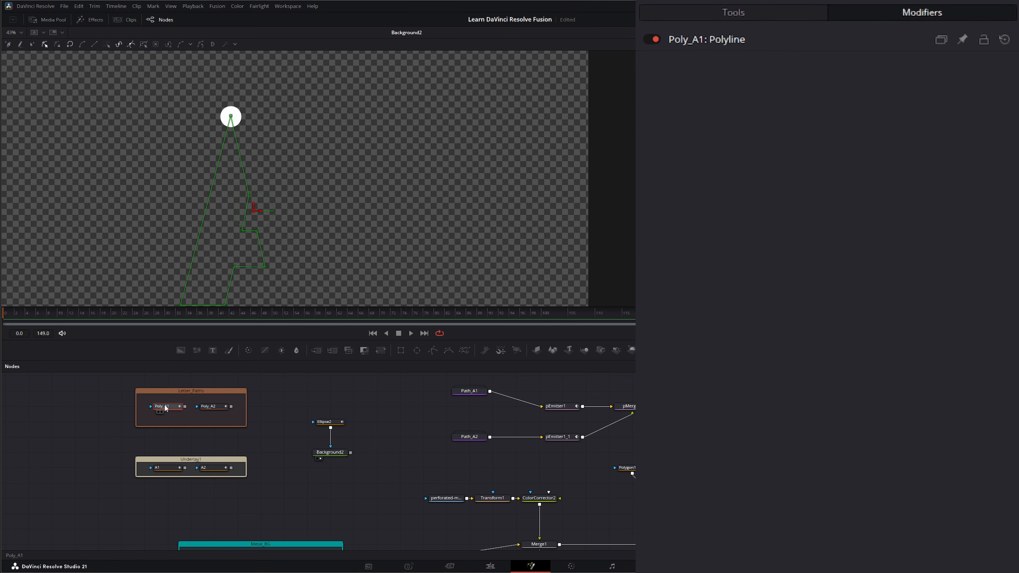
pyautogui.click(217, 407)
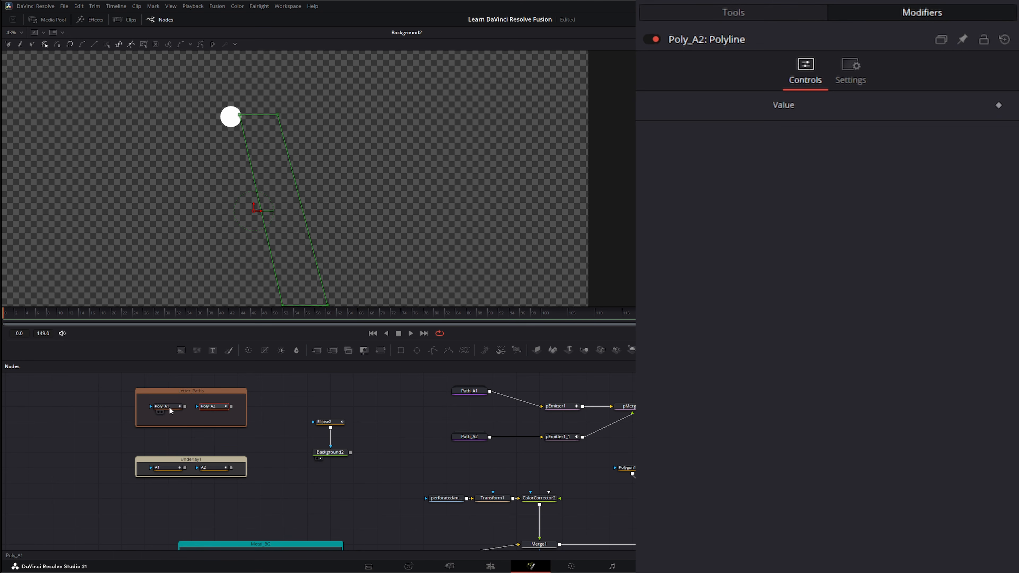
pyautogui.click(171, 407)
pyautogui.click(220, 409)
pyautogui.click(162, 406)
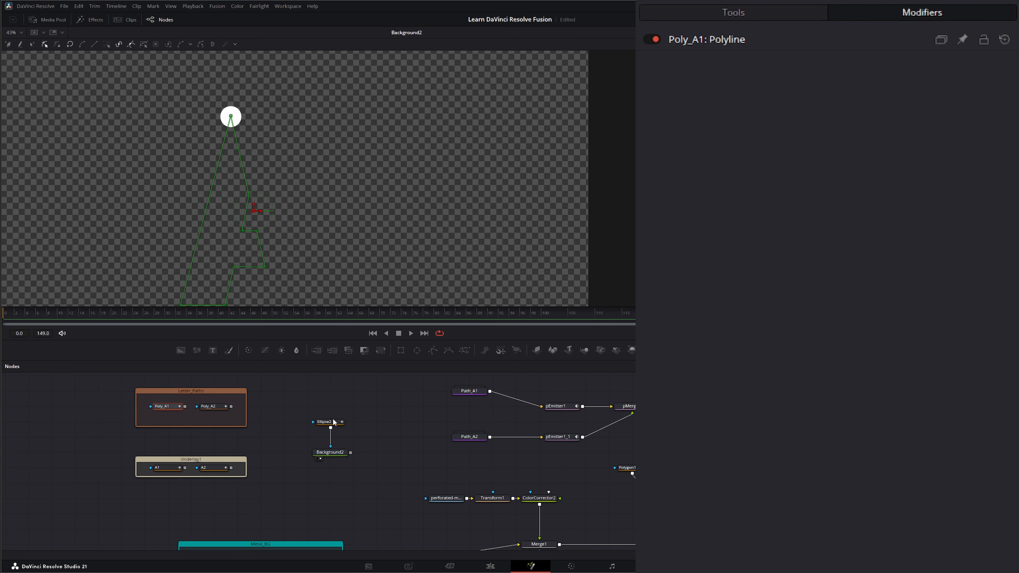
# - Keyframe Path3 Displacement at 0.0 on frame 0 and 1.0 at frame 47
pyautogui.click(325, 422)
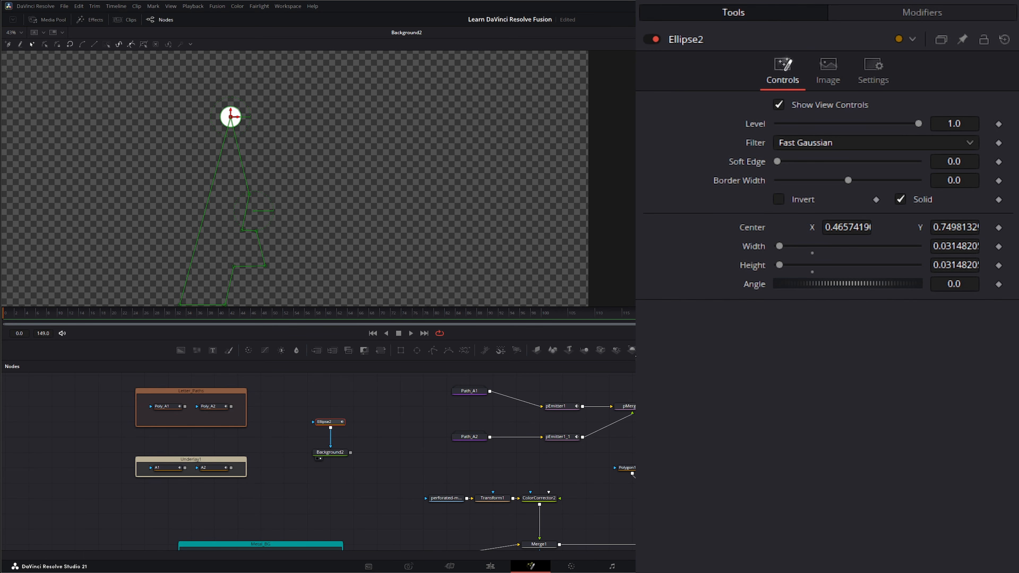
pyautogui.click(928, 17)
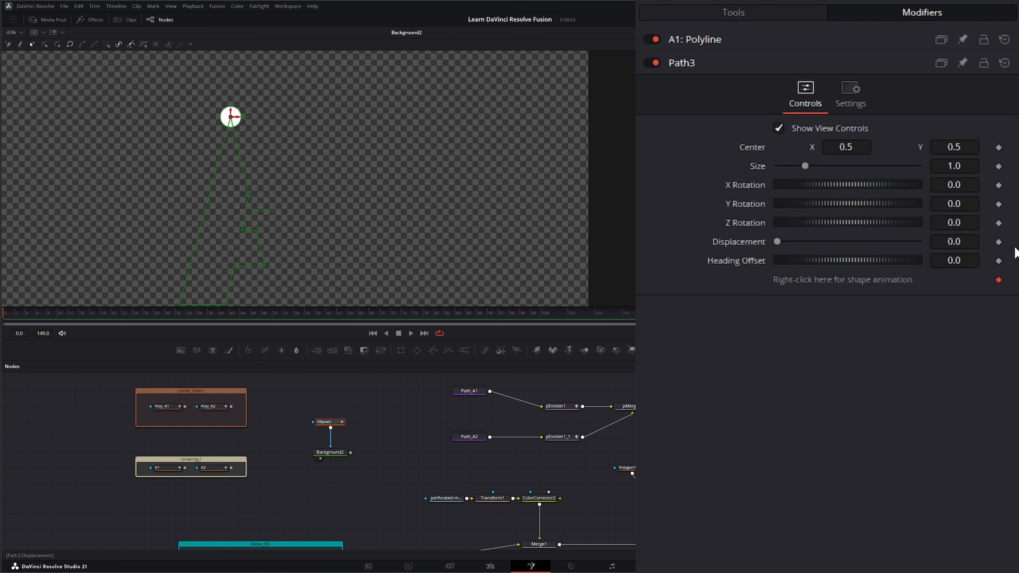
pyautogui.click(998, 242)
pyautogui.click(261, 312)
pyautogui.moveTo(778, 243); pyautogui.dragTo(919, 243)
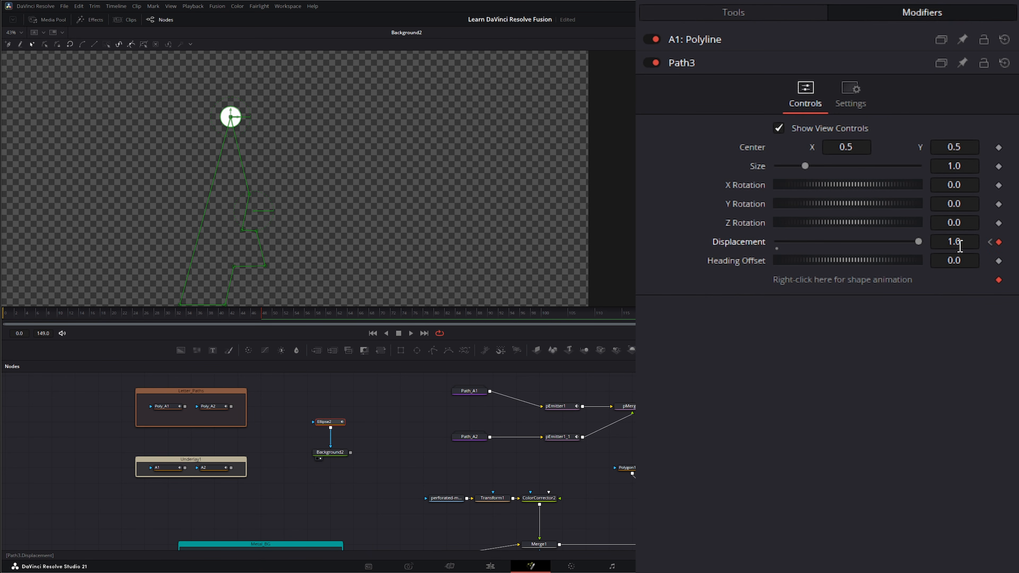
# - Play back the ball travelling along the A1 path, then select and deselect Ellipse2 and Background2
pyautogui.click(373, 334)
pyautogui.click(411, 332)
pyautogui.click(399, 335)
pyautogui.click(376, 331)
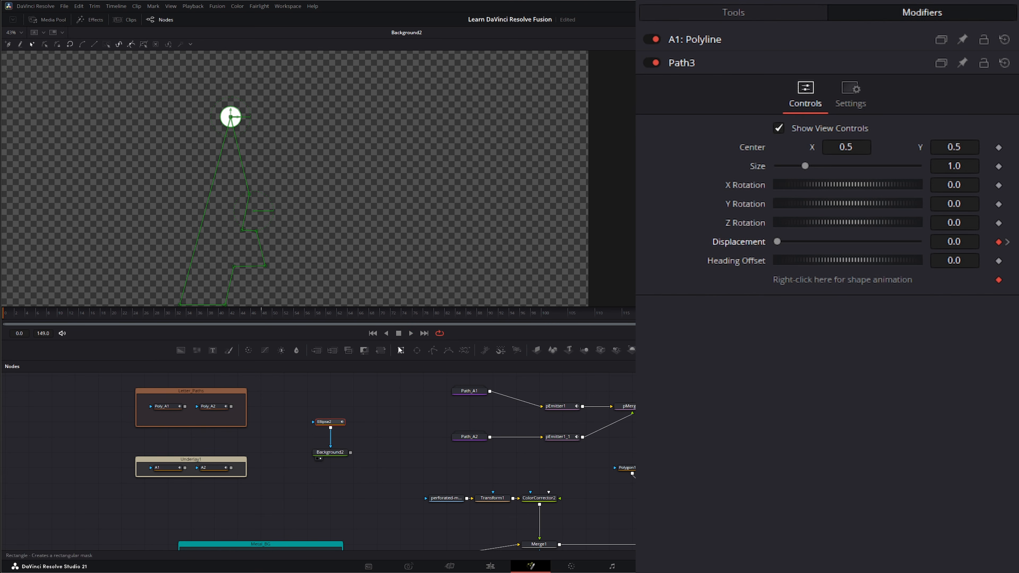
pyautogui.moveTo(295, 406); pyautogui.dragTo(349, 462)
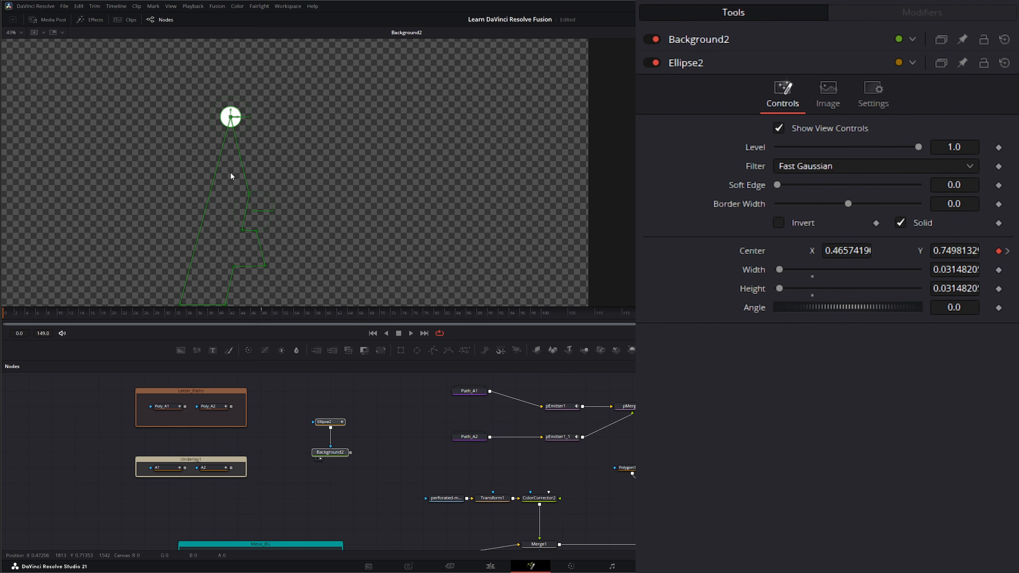
pyautogui.click(361, 471)
# - Group Ellipse2 and Background2 into a group named GA1 and move it higher
pyautogui.moveTo(327, 423); pyautogui.dragTo(373, 472)
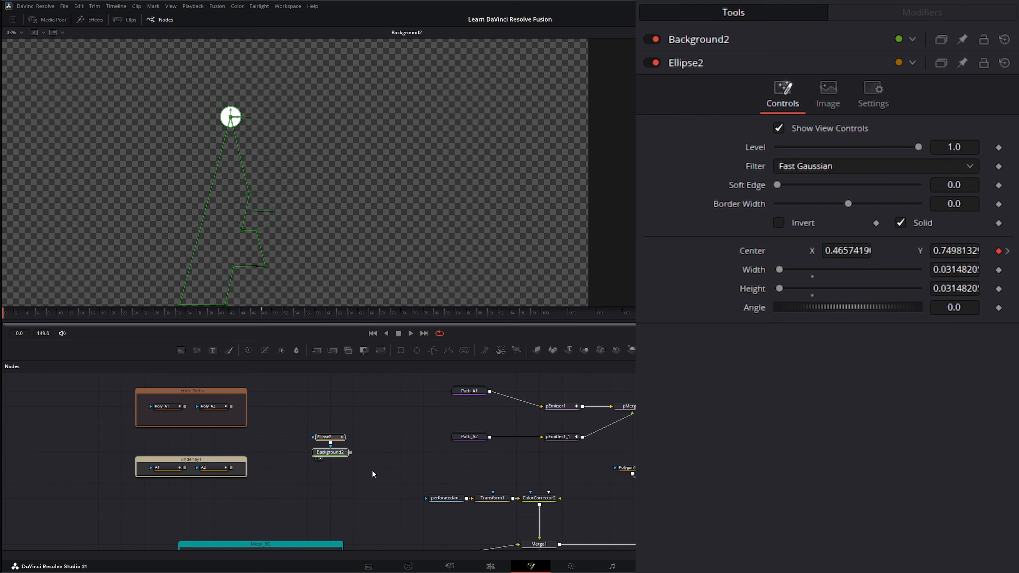
pyautogui.hotkey('ctrl', 'g')
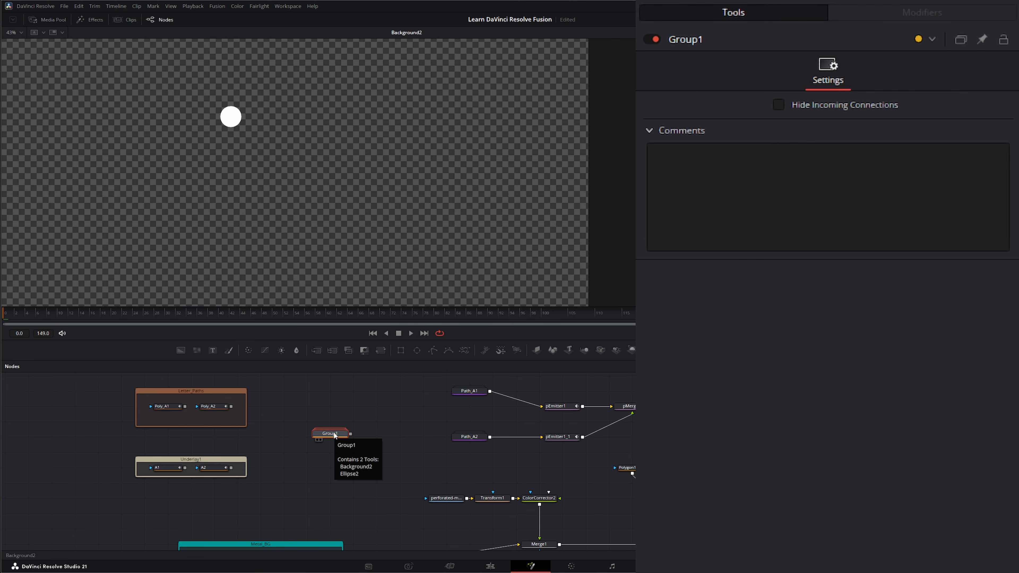
pyautogui.press('F2')
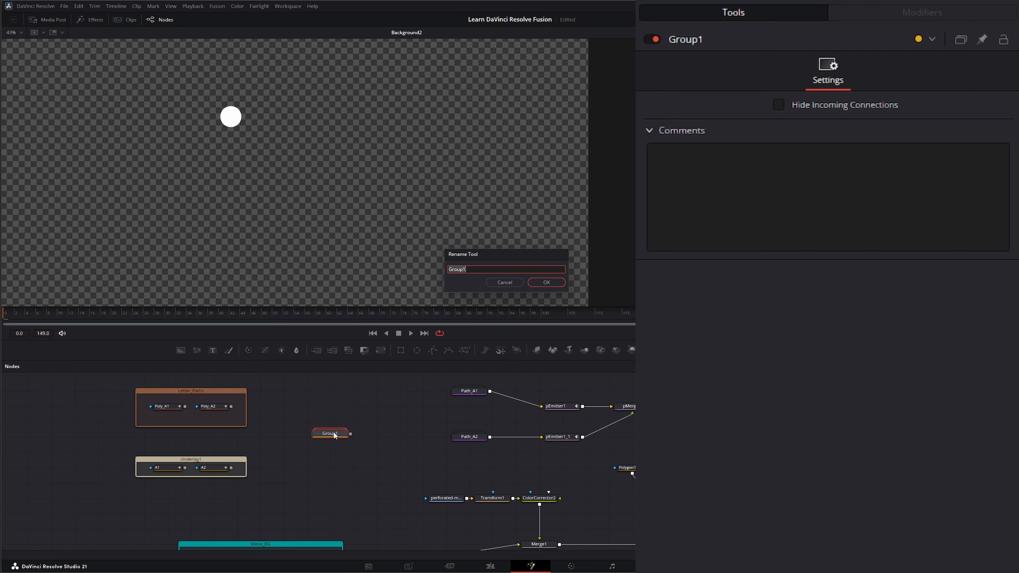
pyautogui.write('A1')
pyautogui.press('Return')
pyautogui.doubleClick(333, 432)
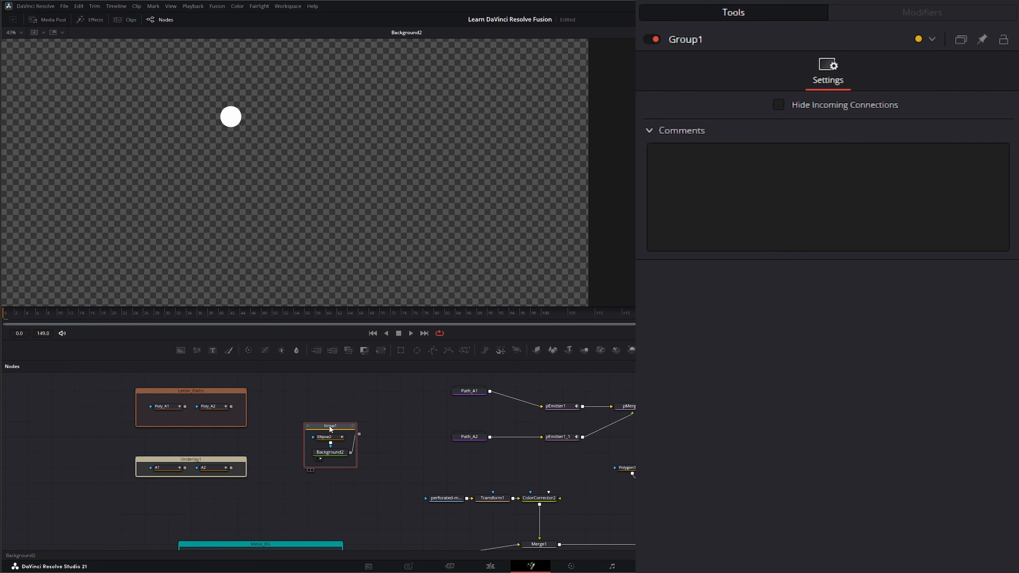
pyautogui.press('F2')
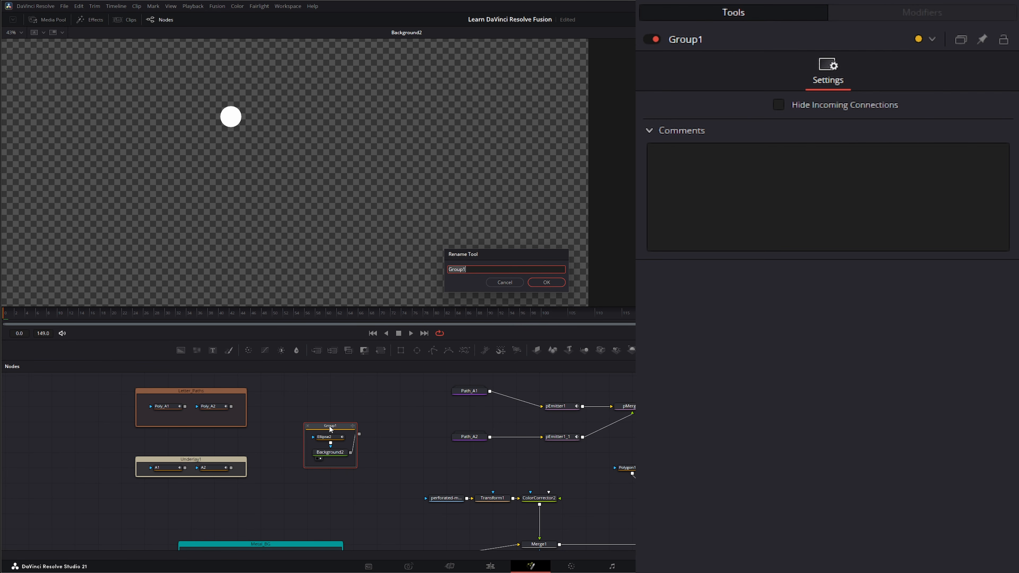
pyautogui.write('GA1')
pyautogui.press('Return')
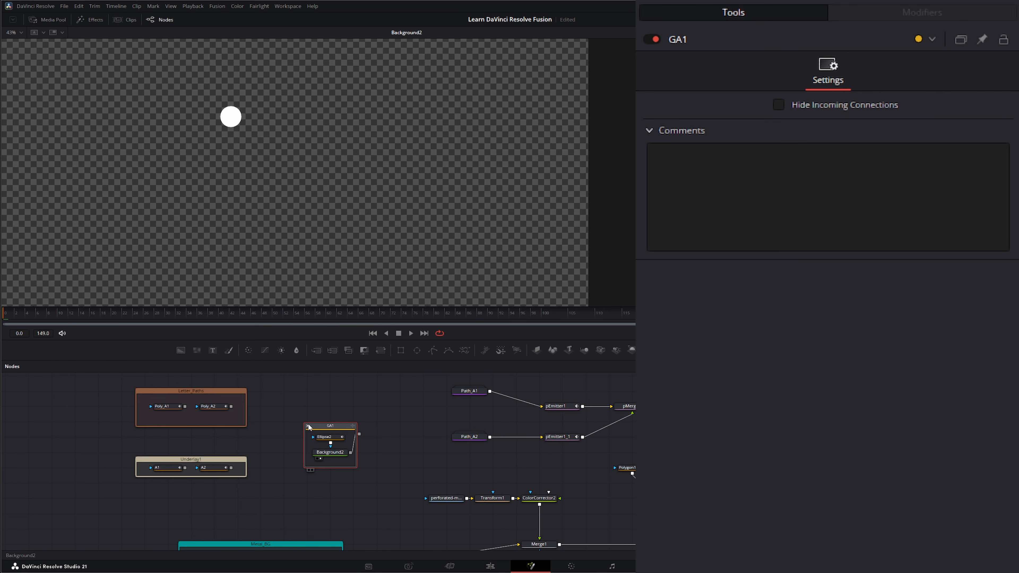
pyautogui.moveTo(308, 426); pyautogui.dragTo(308, 399)
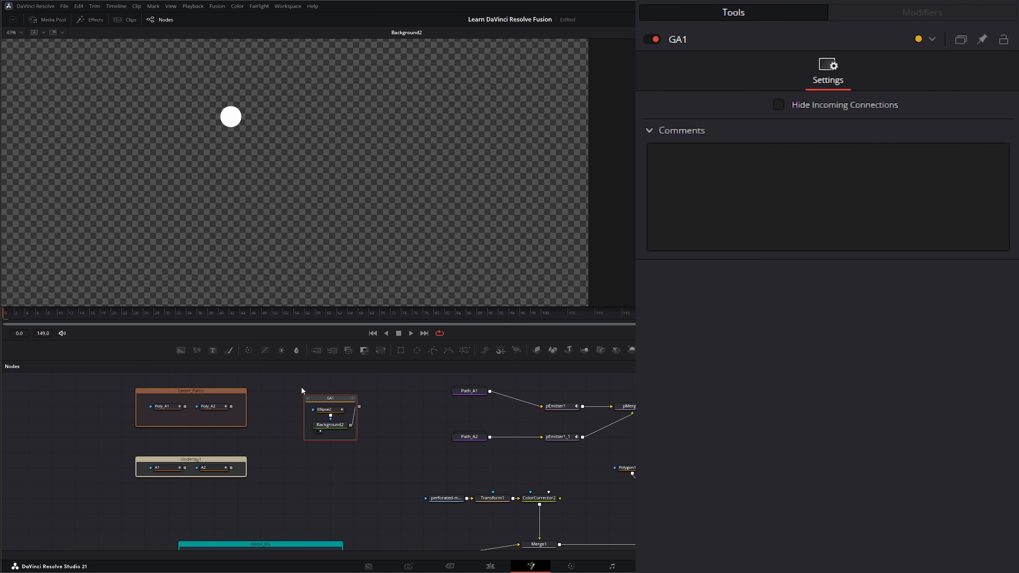
# - Paste a copy of GA1, rename it GA2, and select its Ellipse2_1
pyautogui.moveTo(289, 383); pyautogui.dragTo(375, 456)
pyautogui.click(350, 468)
pyautogui.hotkey('ctrl', 'v')
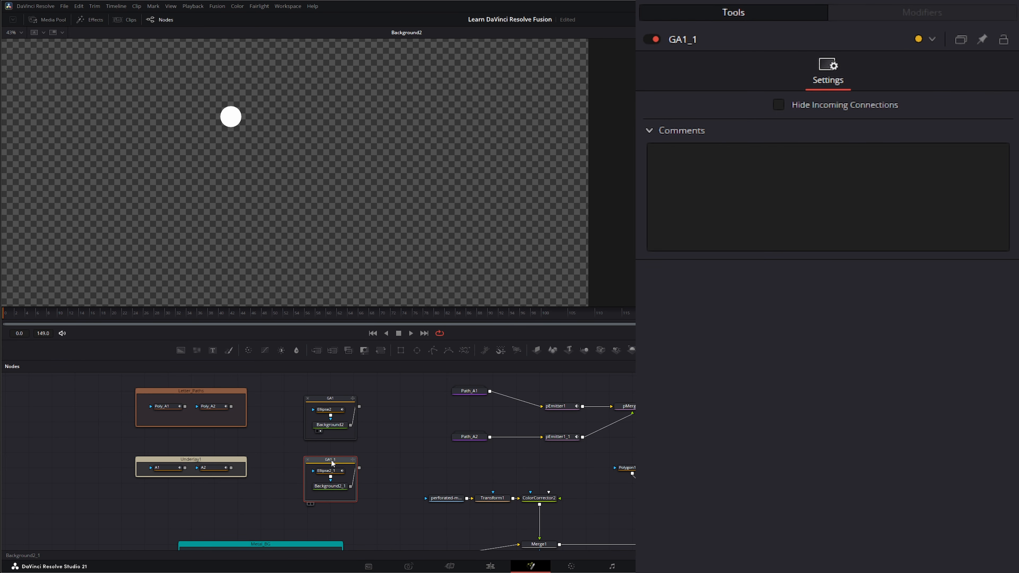
pyautogui.press('F2')
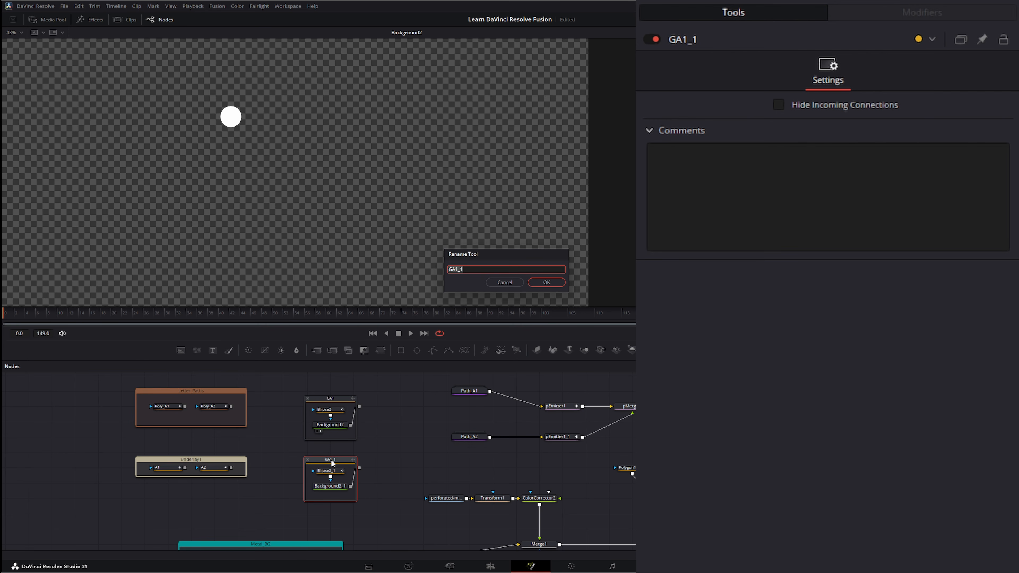
pyautogui.write('GA2')
pyautogui.press('Return')
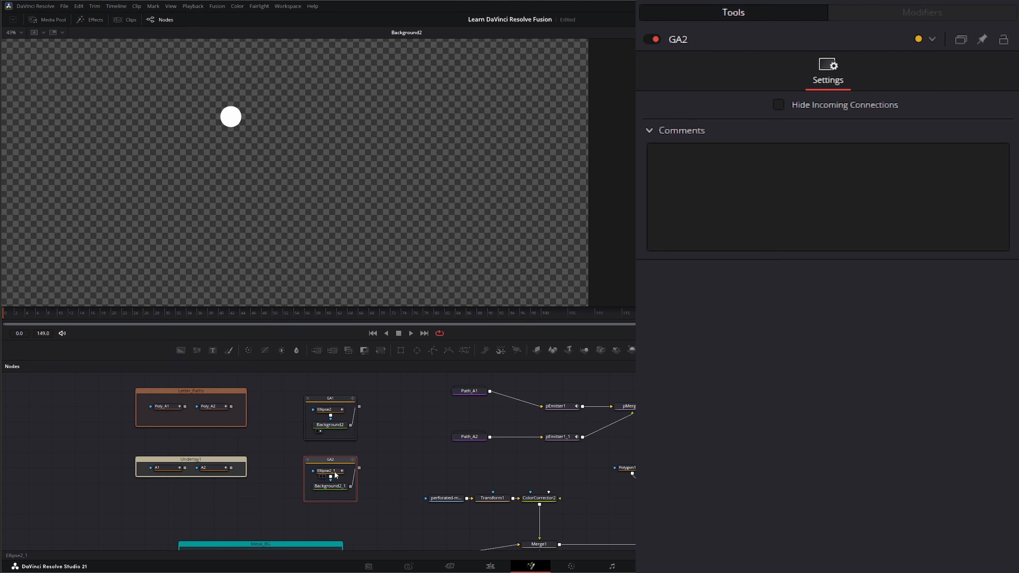
pyautogui.click(326, 469)
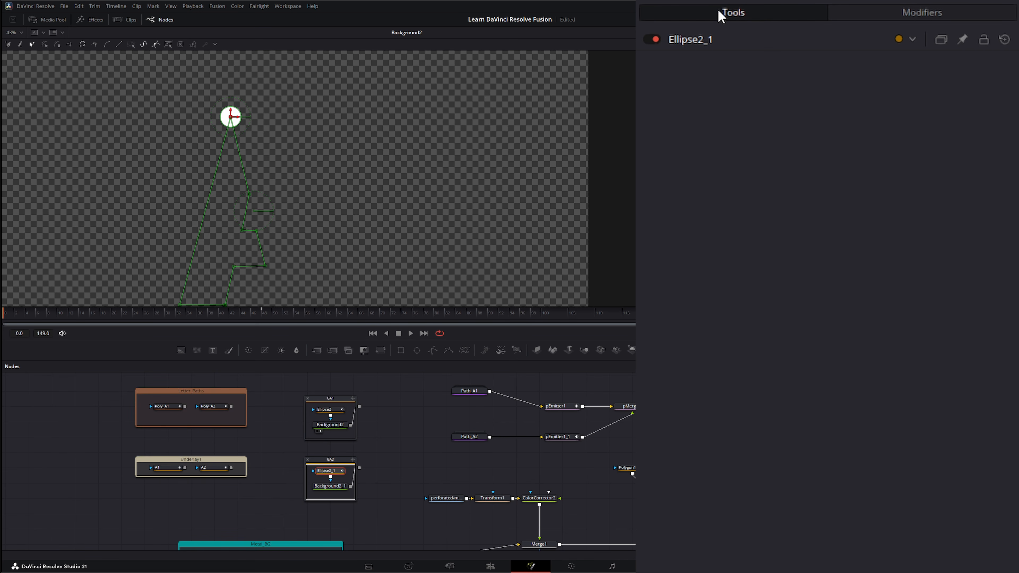
# - Make Ellipse2_1's Center follow a Path4 modifier driven by the A2: Polyline shape
pyautogui.click(702, 38)
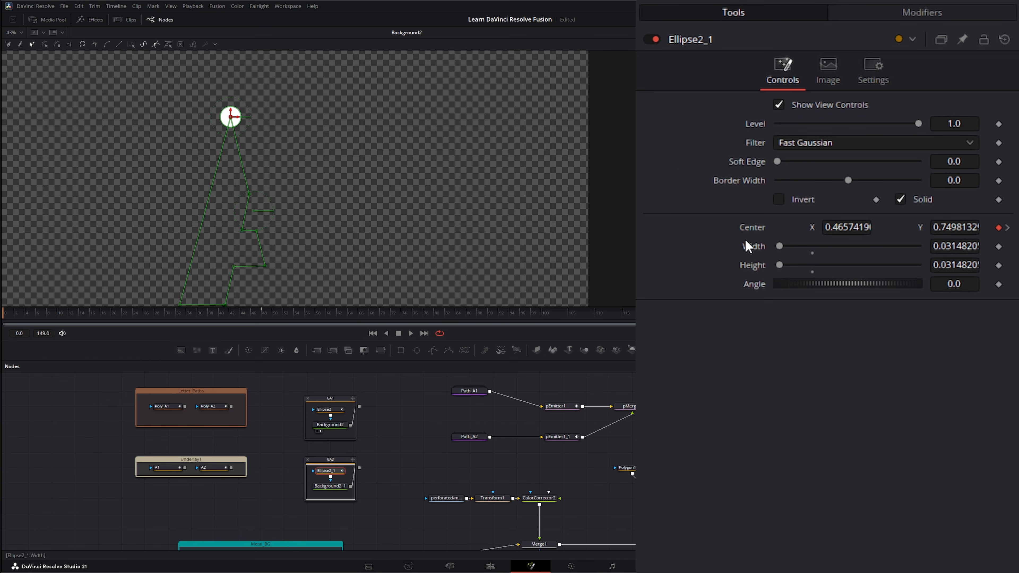
pyautogui.doubleClick(752, 234)
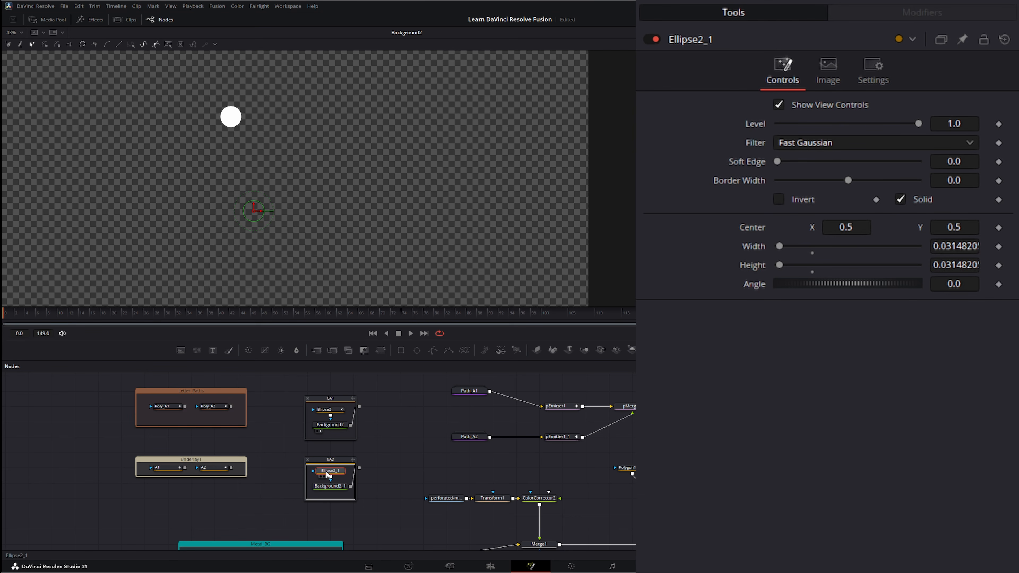
pyautogui.rightClick(753, 233)
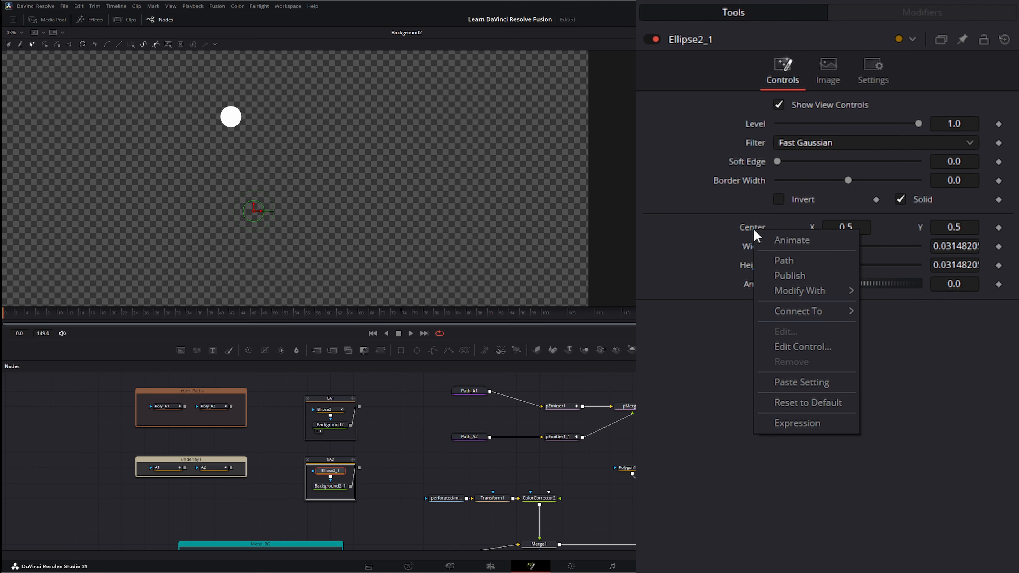
pyautogui.click(786, 262)
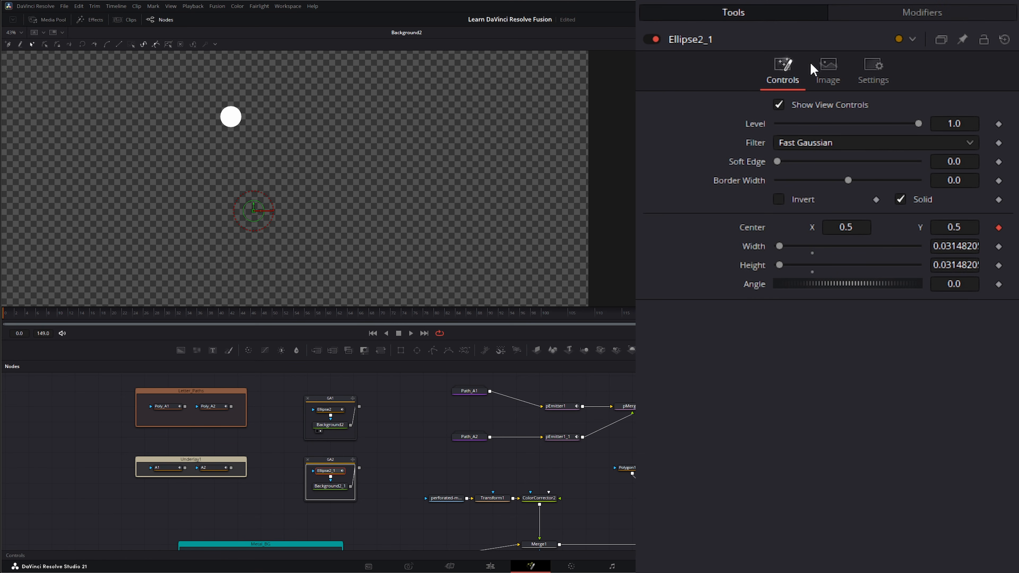
pyautogui.click(903, 14)
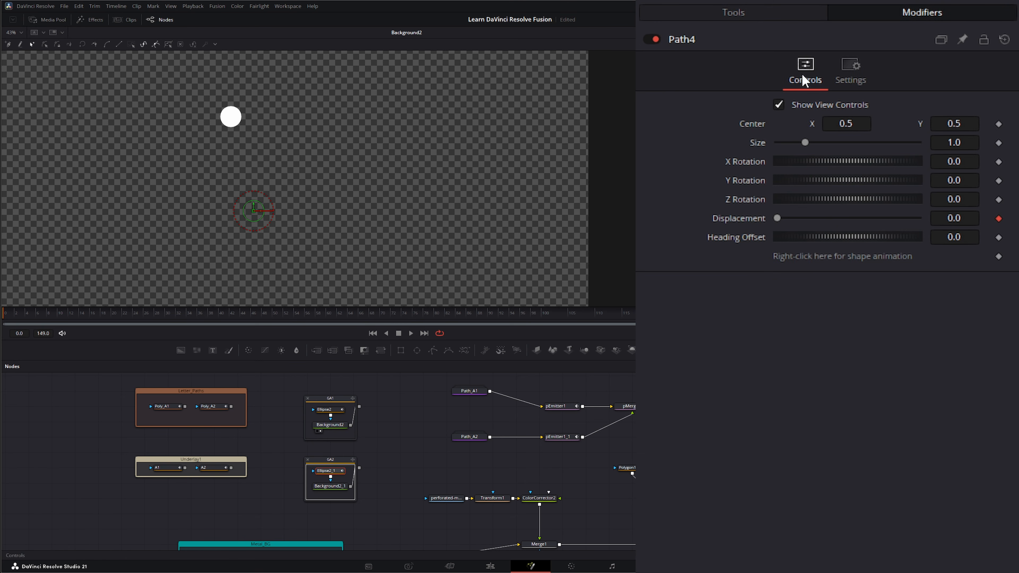
pyautogui.rightClick(818, 256)
pyautogui.moveTo(869, 386)
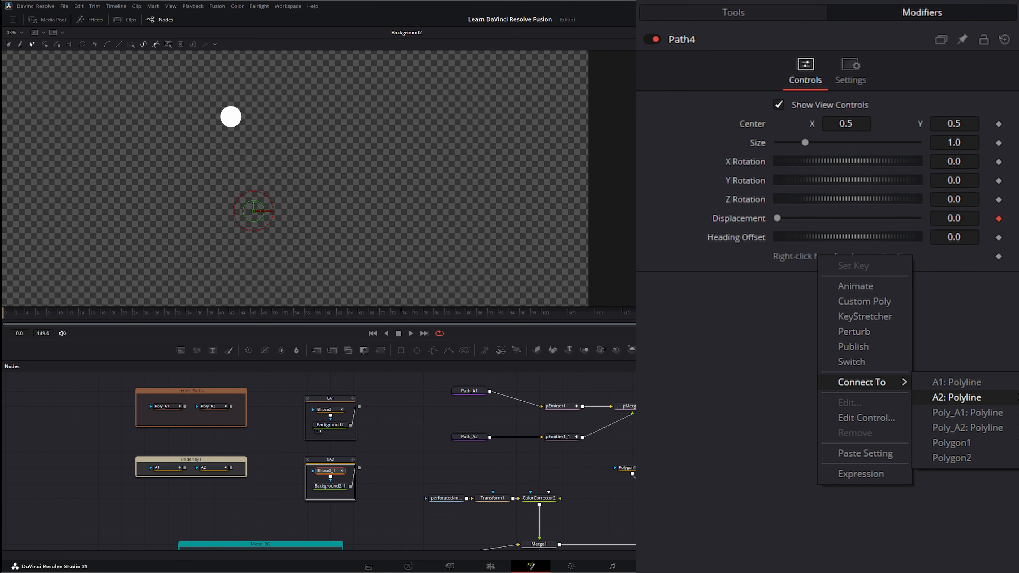
pyautogui.click(957, 398)
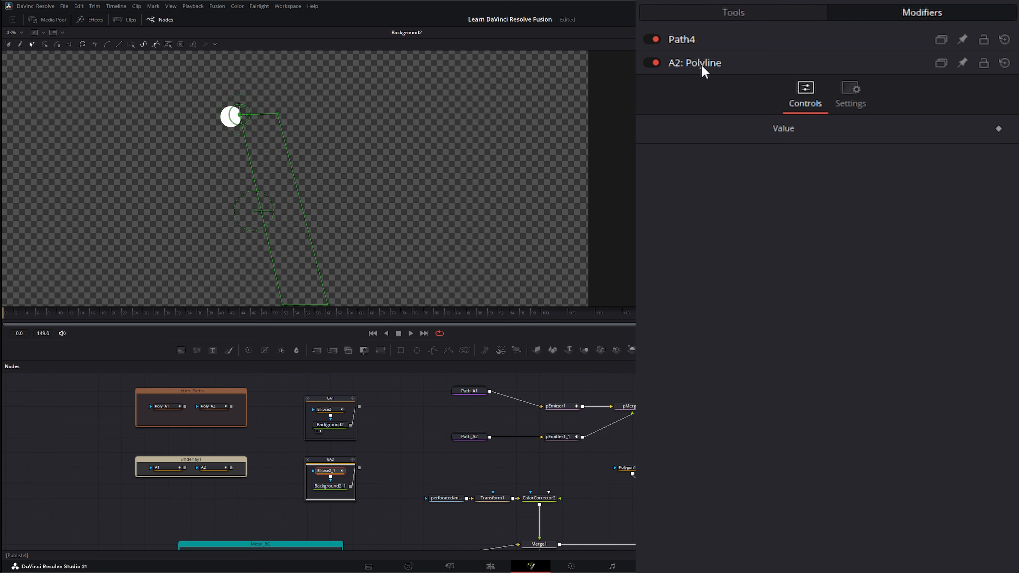
pyautogui.click(681, 39)
pyautogui.click(998, 218)
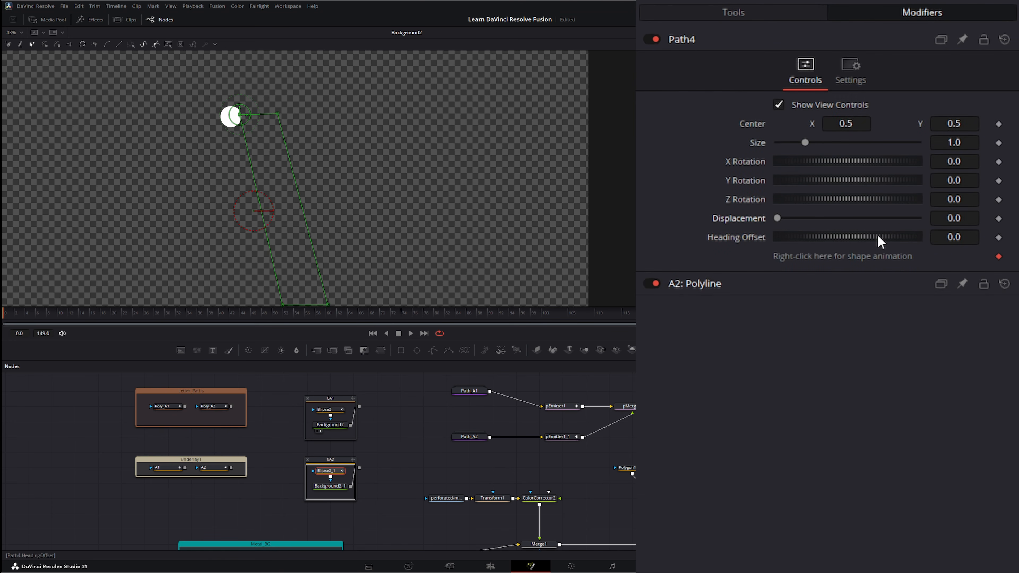
pyautogui.moveTo(812, 219)
pyautogui.mouseDown()
pyautogui.moveTo(835, 219)
pyautogui.moveTo(799, 219)
pyautogui.moveTo(830, 219)
pyautogui.moveTo(819, 219)
pyautogui.mouseUp()
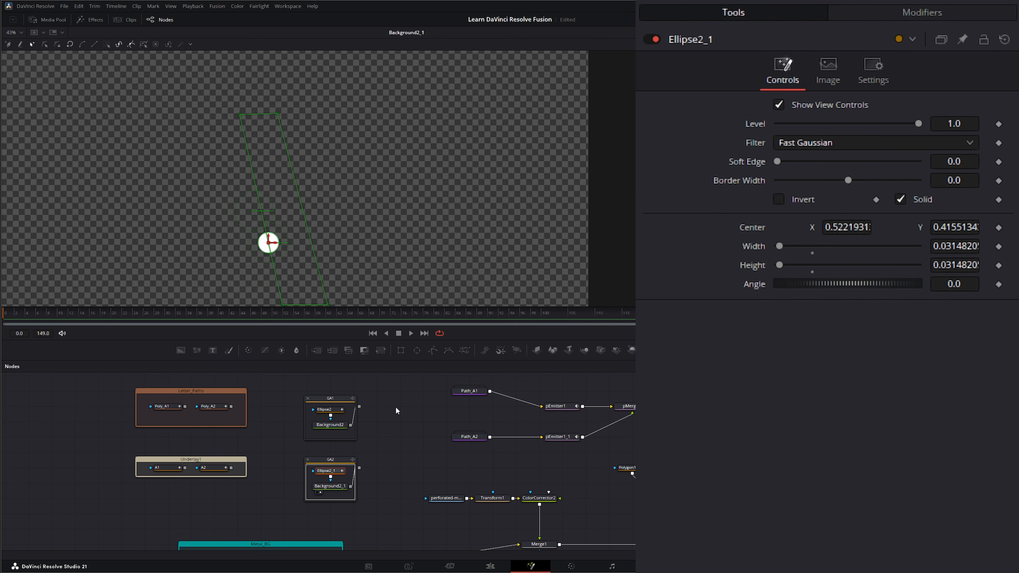
pyautogui.click(918, 22)
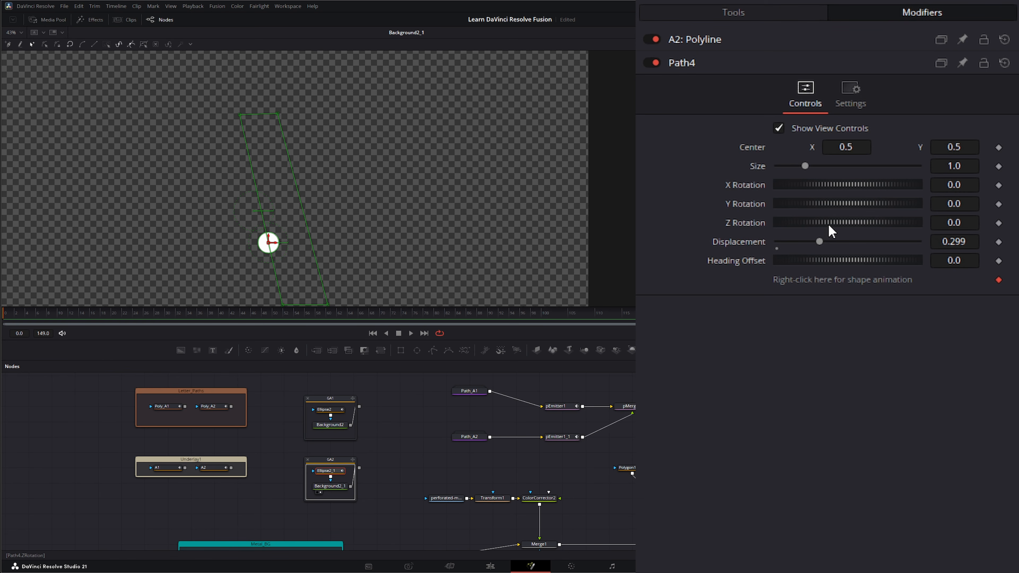
pyautogui.moveTo(822, 241); pyautogui.dragTo(762, 246)
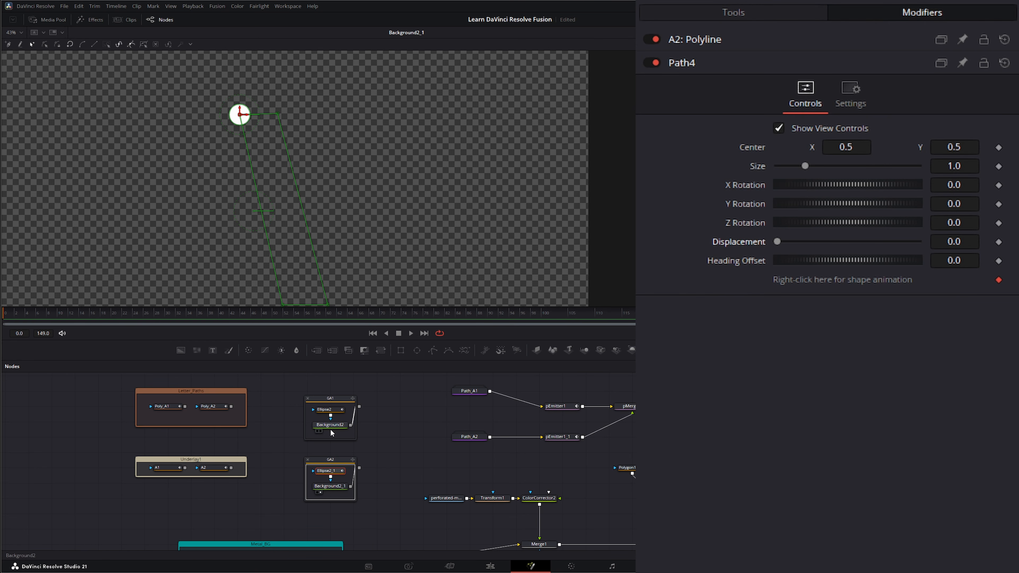
# - Keyframe Path4's Displacement from 0.0 to 1.0 and add a Merge4 node
pyautogui.click(330, 410)
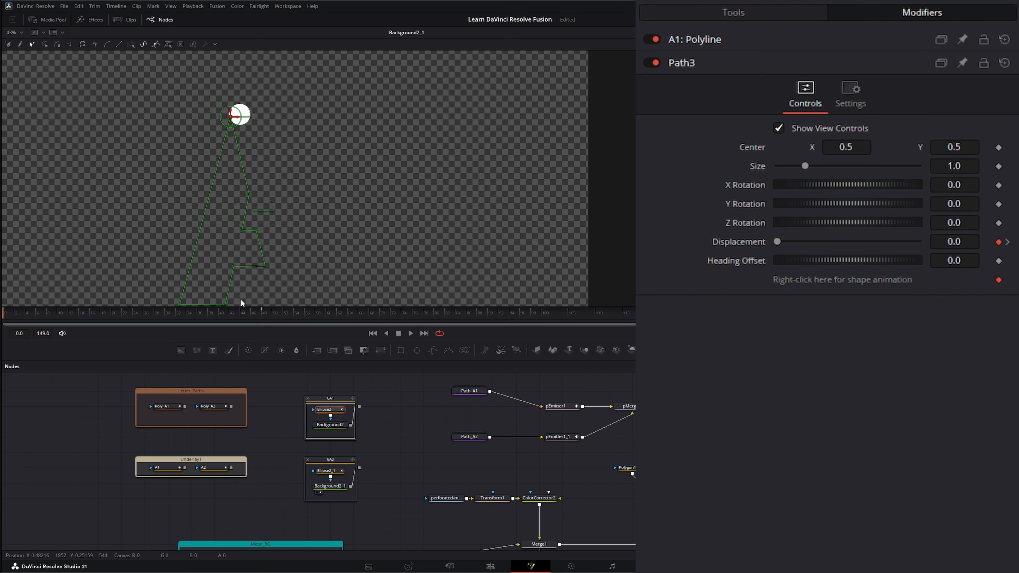
pyautogui.click(262, 312)
pyautogui.click(328, 474)
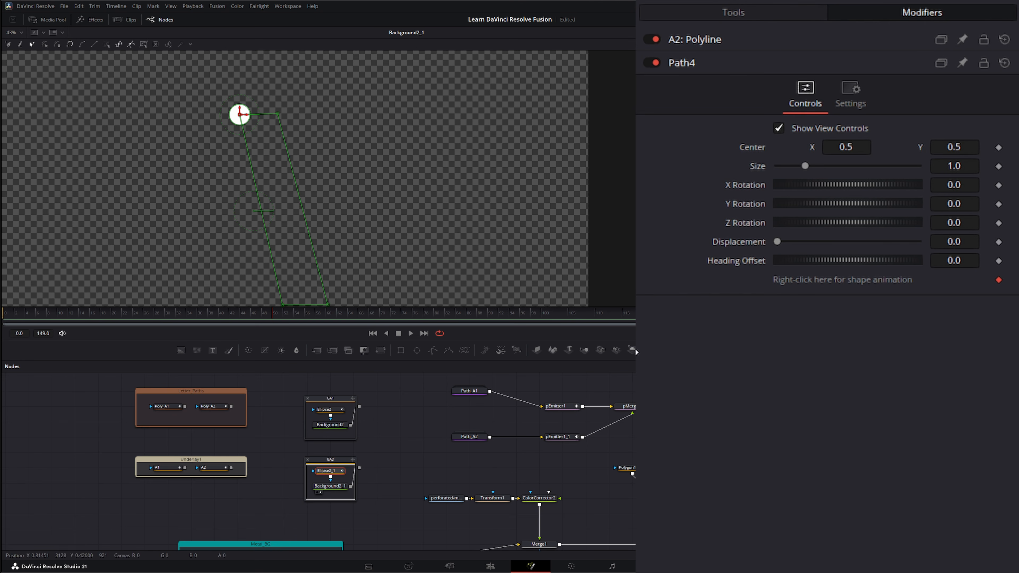
pyautogui.click(999, 242)
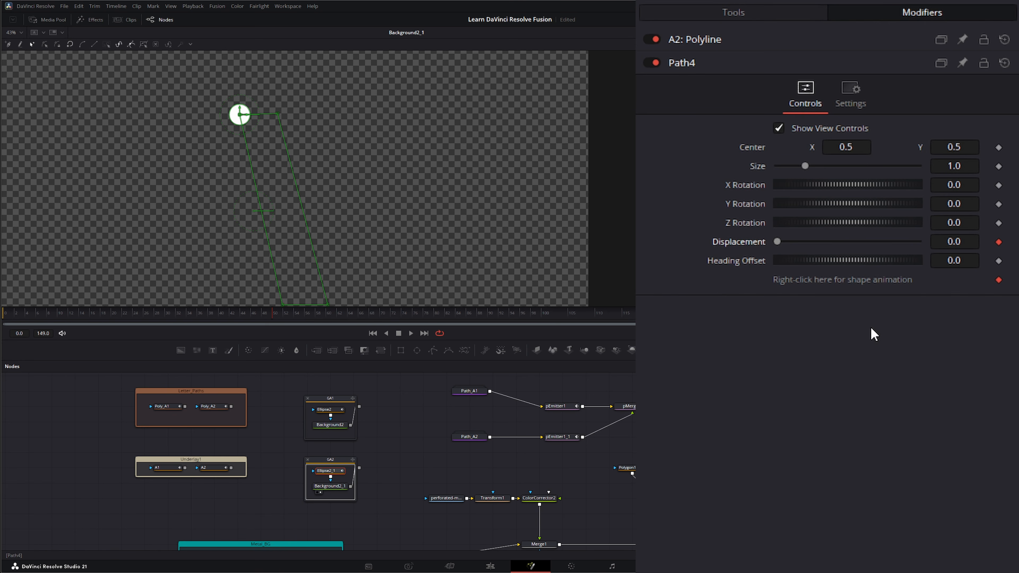
pyautogui.click(532, 314)
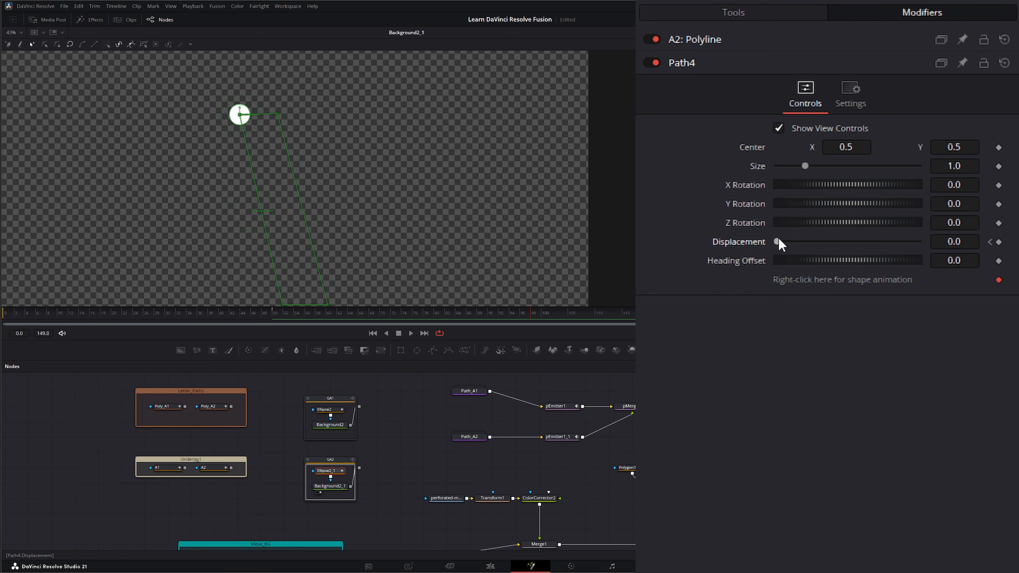
pyautogui.moveTo(777, 242); pyautogui.dragTo(918, 242)
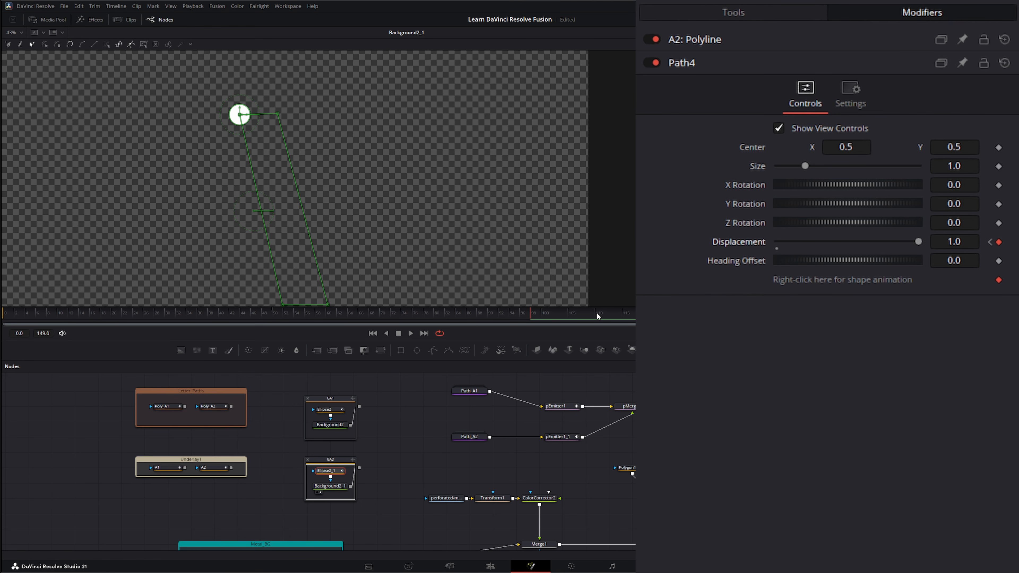
pyautogui.moveTo(314, 349); pyautogui.dragTo(410, 447)
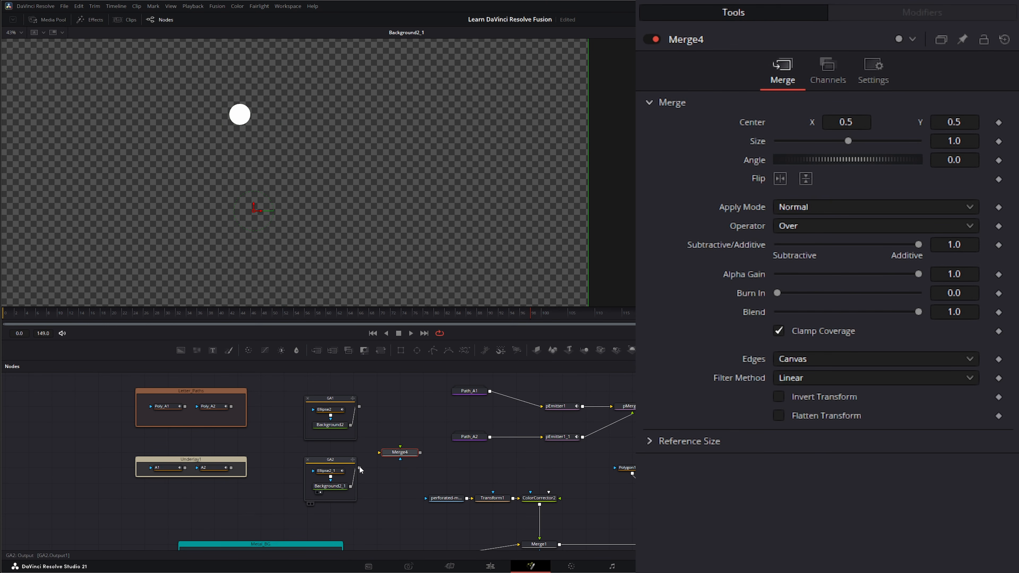
# - Feed GA1 and GA2 into Merge4, view it, and play back to watch both circles
pyautogui.moveTo(360, 468); pyautogui.dragTo(379, 453)
pyautogui.moveTo(360, 407); pyautogui.dragTo(400, 446)
pyautogui.press('1')
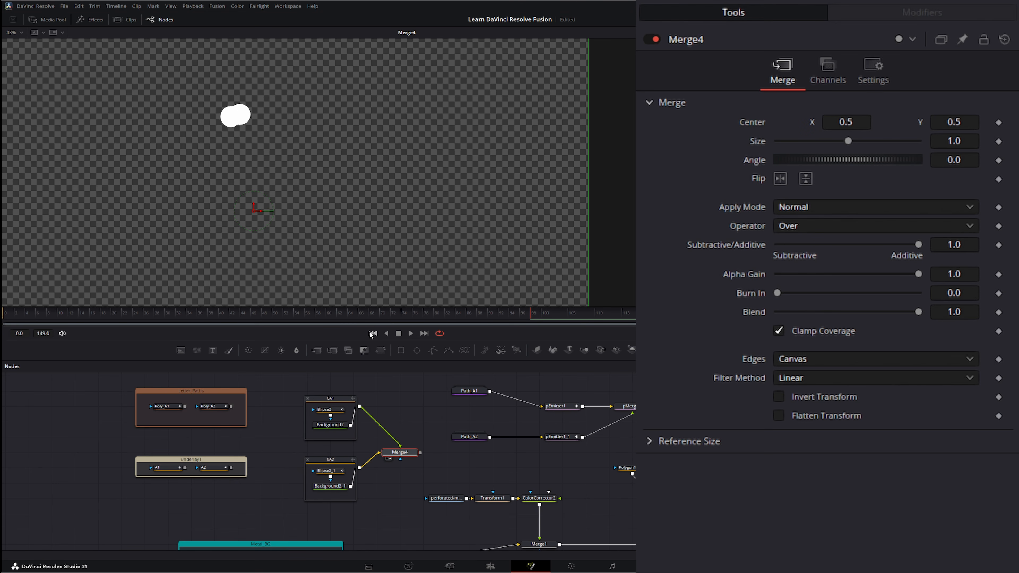
pyautogui.click(411, 333)
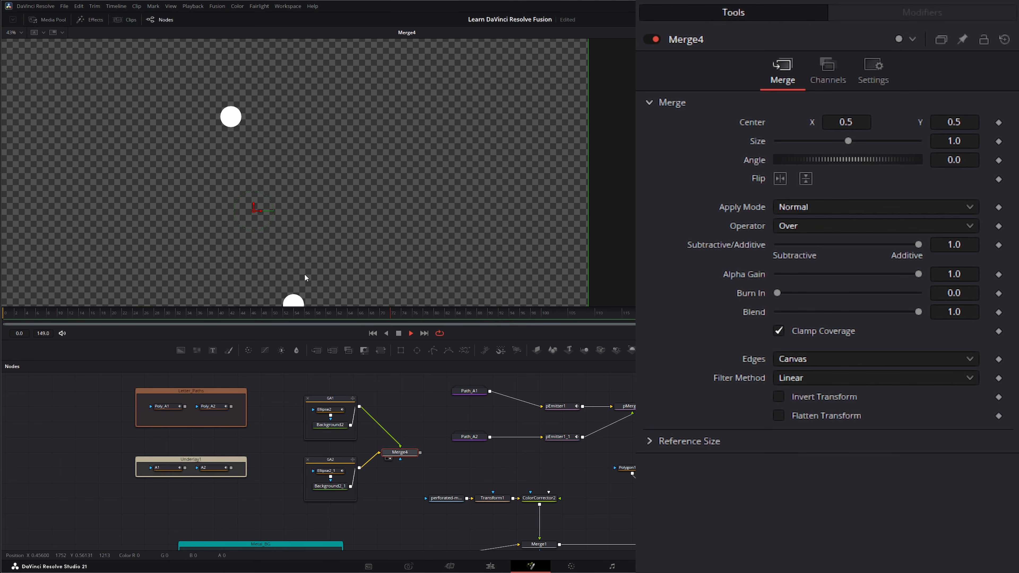
pyautogui.click(399, 333)
# - Delete the Merge4 test node and collapse the GA1 and GA2 groups
pyautogui.press('Delete')
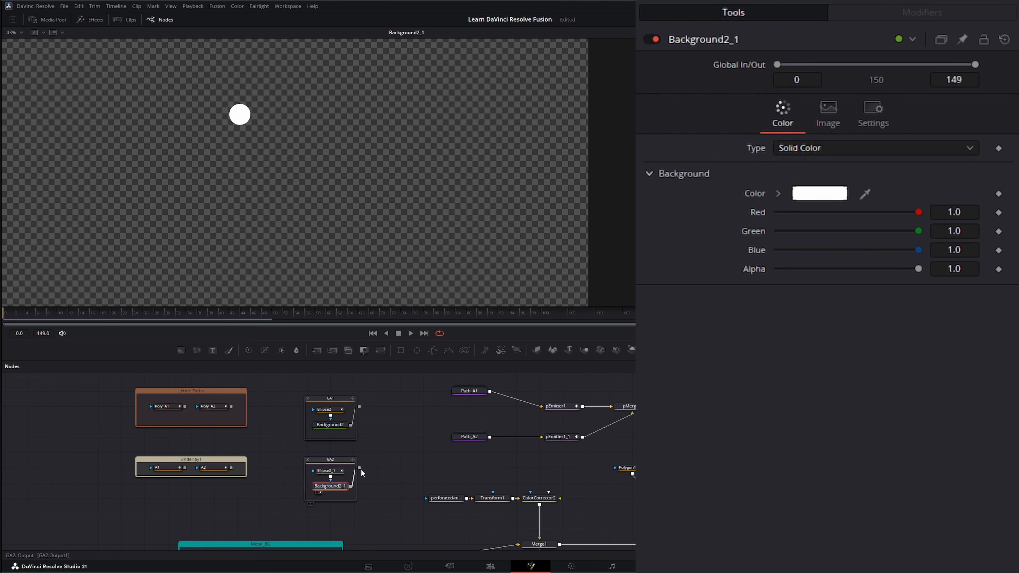
pyautogui.click(308, 460)
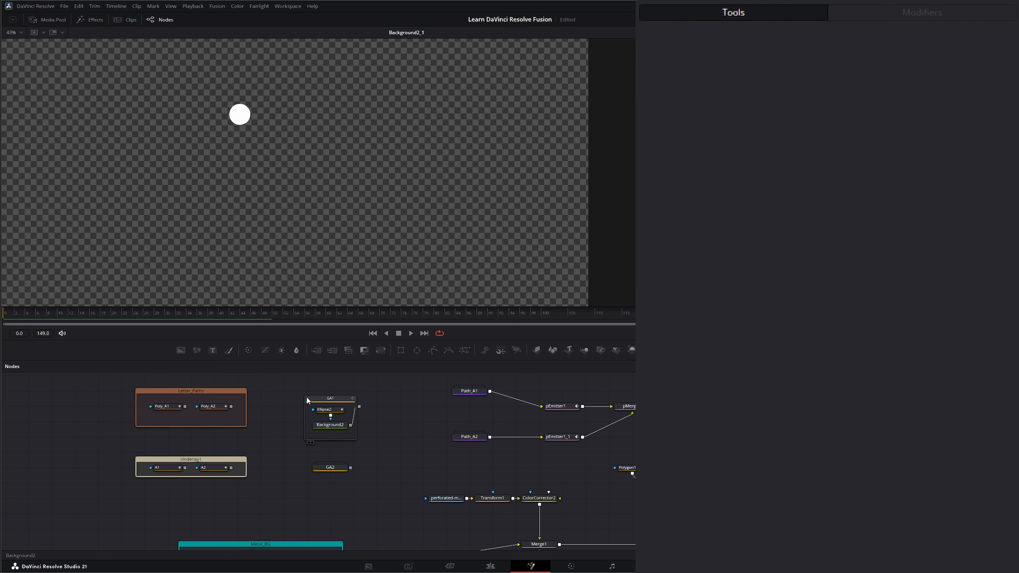
pyautogui.click(307, 399)
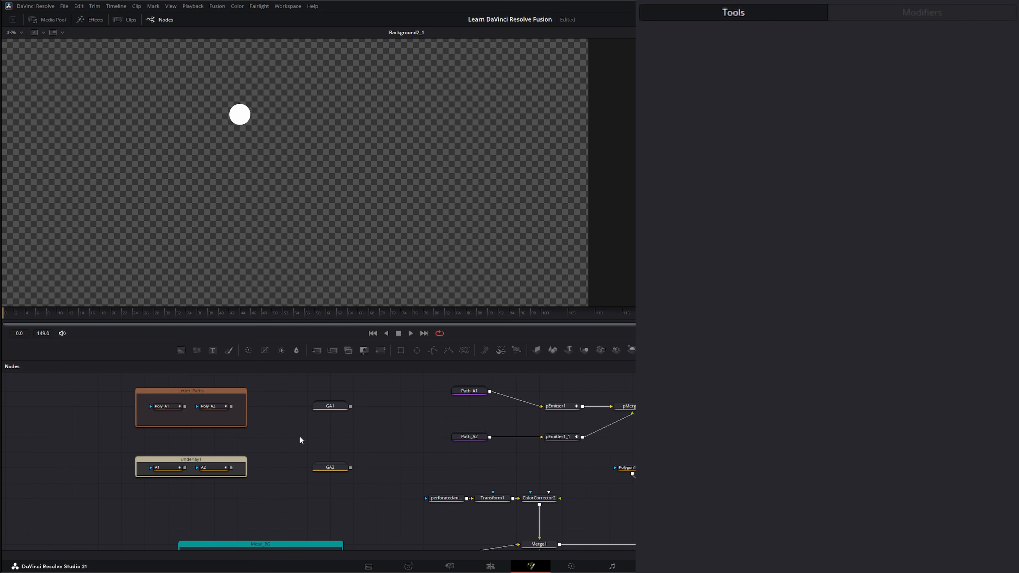
pyautogui.moveTo(105, 492); pyautogui.dragTo(265, 451)
pyautogui.moveTo(115, 378); pyautogui.dragTo(264, 438)
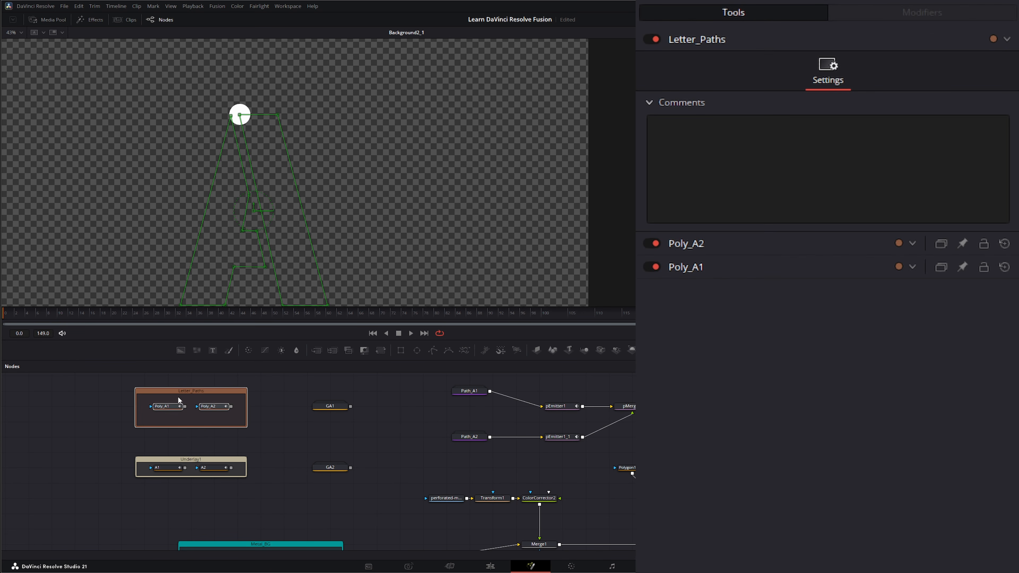
pyautogui.click(280, 444)
pyautogui.moveTo(118, 491); pyautogui.dragTo(280, 449)
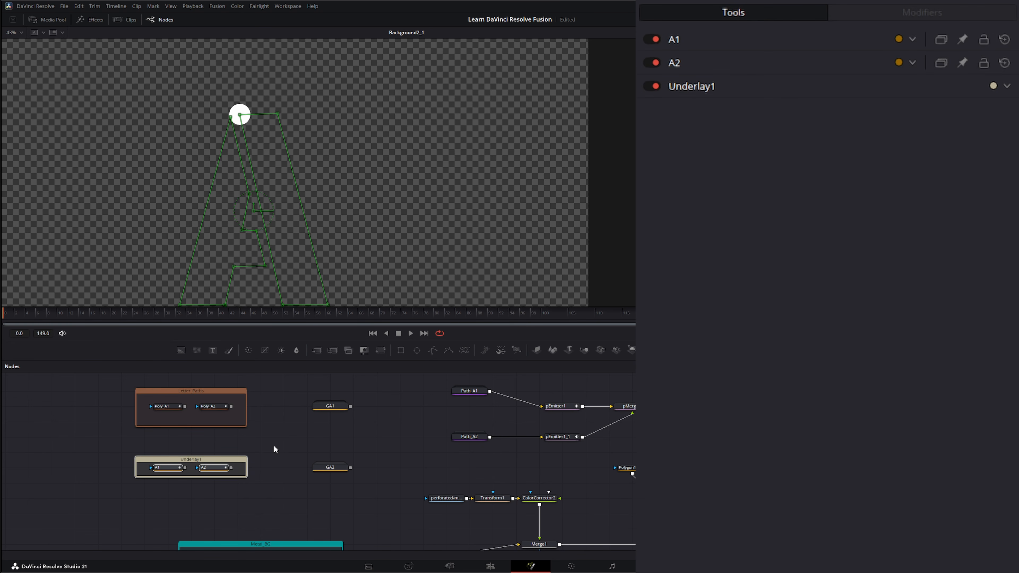
pyautogui.click(274, 445)
pyautogui.moveTo(289, 380); pyautogui.dragTo(332, 440)
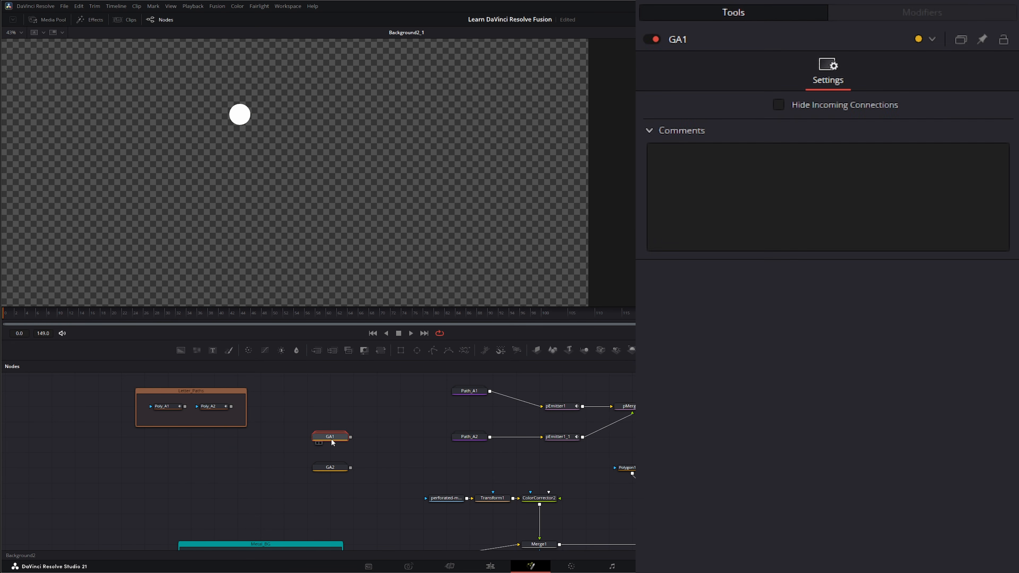
pyautogui.click(330, 467)
# - Unhook Path_A1 and Path_A2 from the emitters, delete GA1 and GA2, and stack the Path nodes
pyautogui.moveTo(543, 408); pyautogui.dragTo(517, 394)
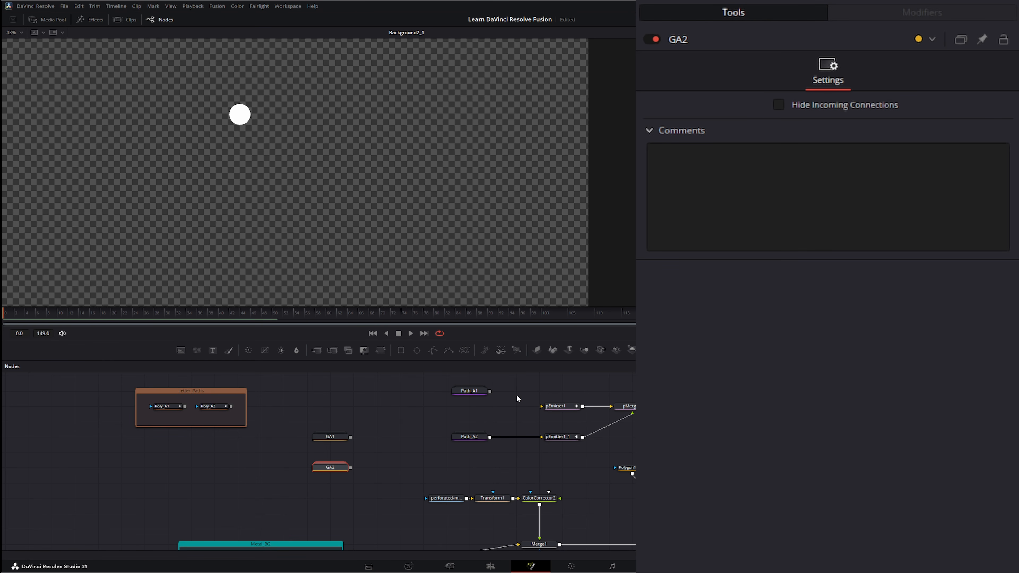
pyautogui.moveTo(542, 437); pyautogui.dragTo(405, 467)
pyautogui.click(405, 435)
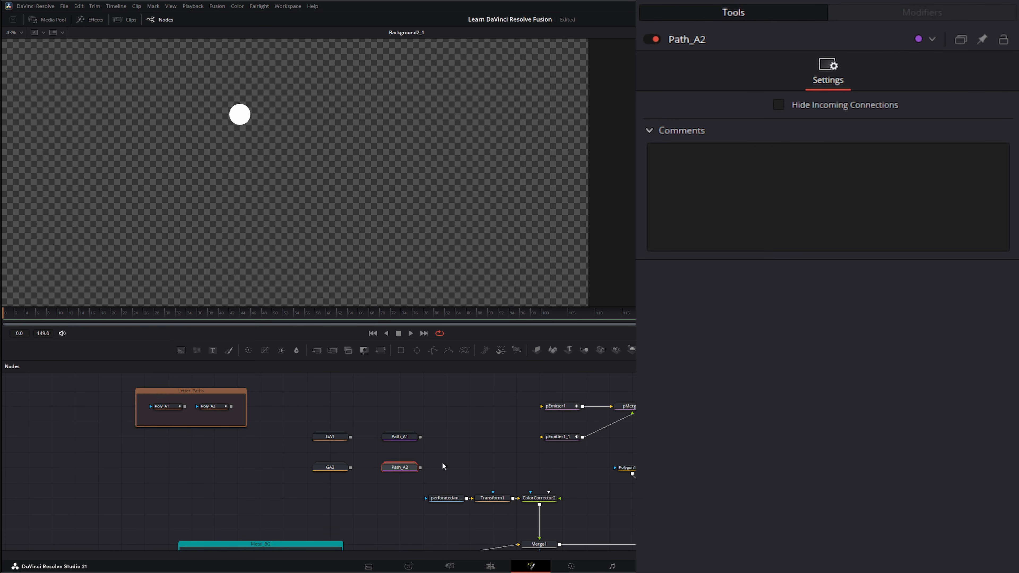
pyautogui.moveTo(380, 405); pyautogui.dragTo(422, 473)
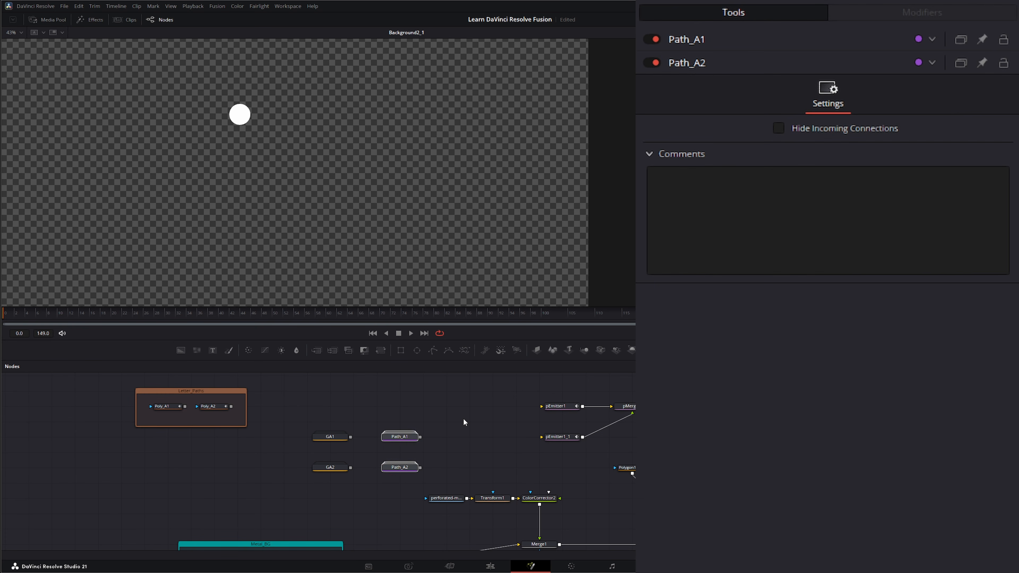
pyautogui.moveTo(293, 450); pyautogui.dragTo(353, 483)
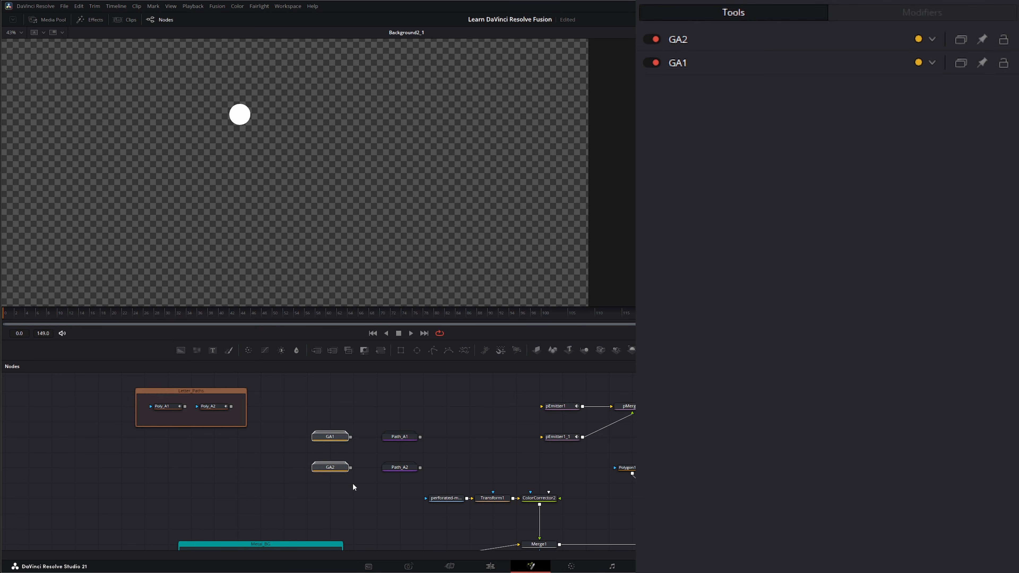
pyautogui.press('Delete')
pyautogui.moveTo(405, 436); pyautogui.dragTo(382, 408)
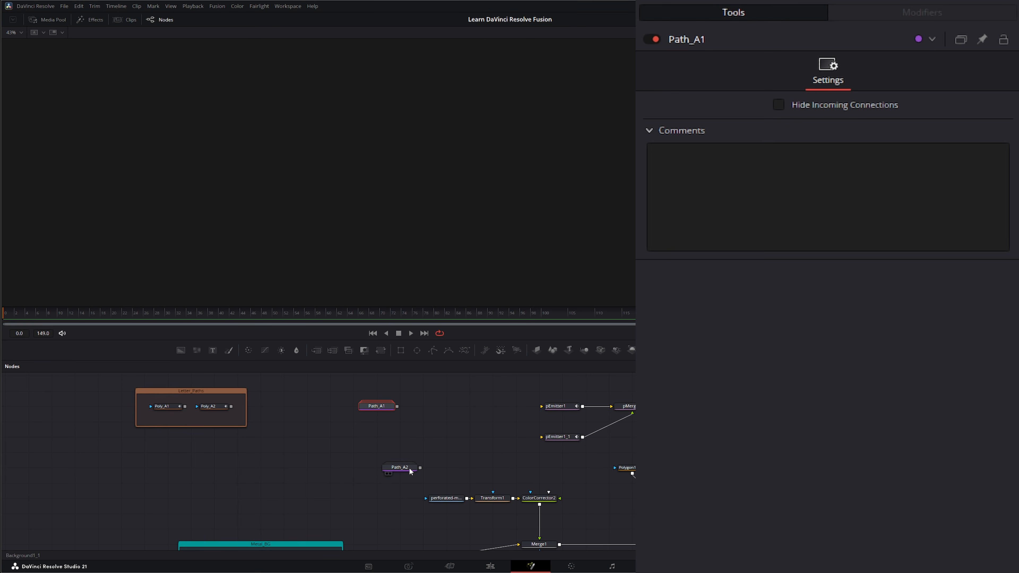
pyautogui.moveTo(409, 469); pyautogui.dragTo(381, 424)
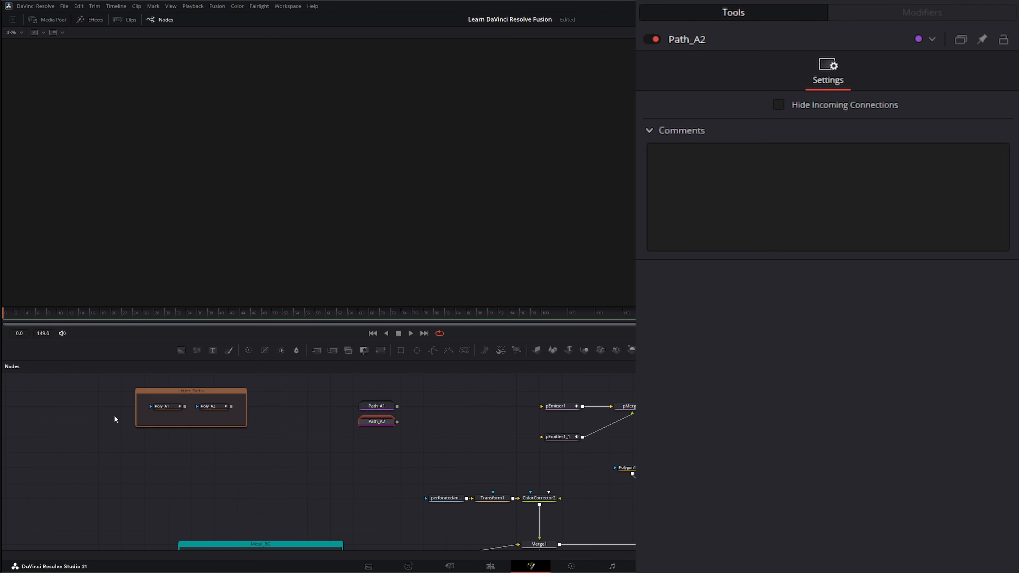
pyautogui.moveTo(98, 383); pyautogui.dragTo(269, 463)
pyautogui.moveTo(319, 389); pyautogui.dragTo(406, 455)
pyautogui.moveTo(375, 506); pyautogui.dragTo(353, 419)
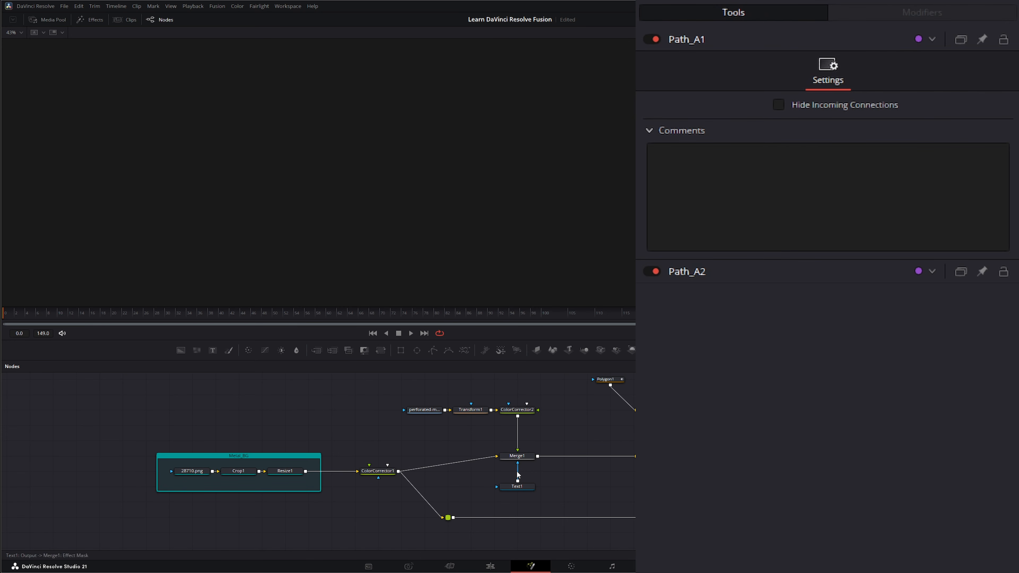
# - Show Merge1 in the viewer and pull the link off Merge3's input
pyautogui.press('1')
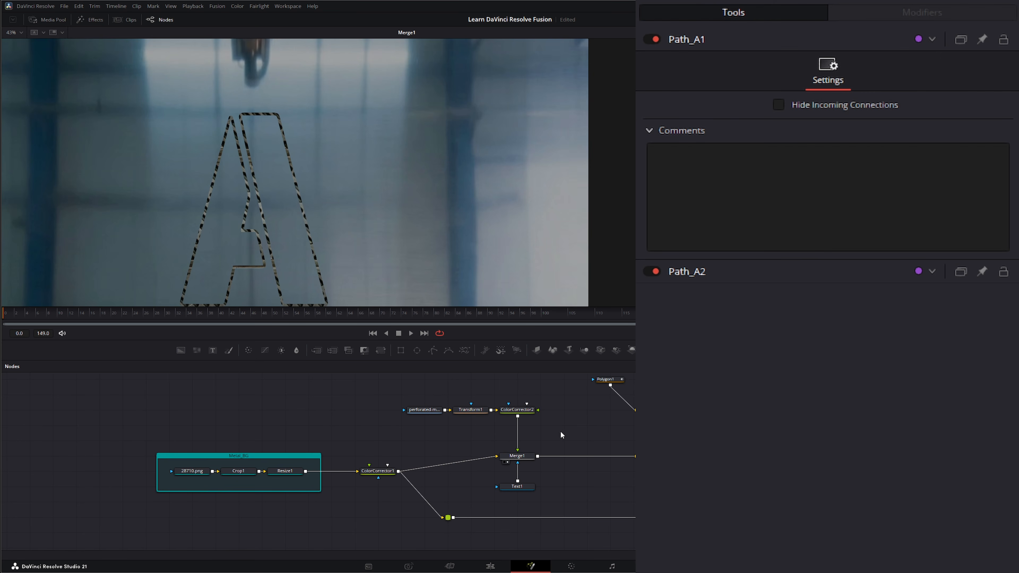
pyautogui.moveTo(585, 421); pyautogui.dragTo(516, 440)
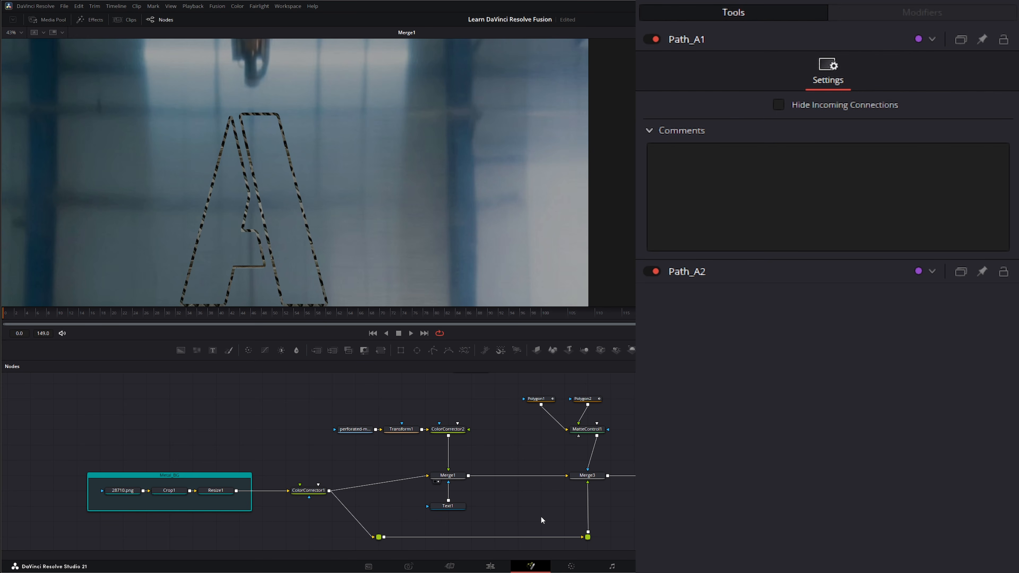
pyautogui.click(588, 486)
pyautogui.moveTo(565, 476); pyautogui.dragTo(525, 453)
pyautogui.moveTo(67, 405); pyautogui.dragTo(506, 520)
pyautogui.moveTo(517, 446); pyautogui.dragTo(558, 554)
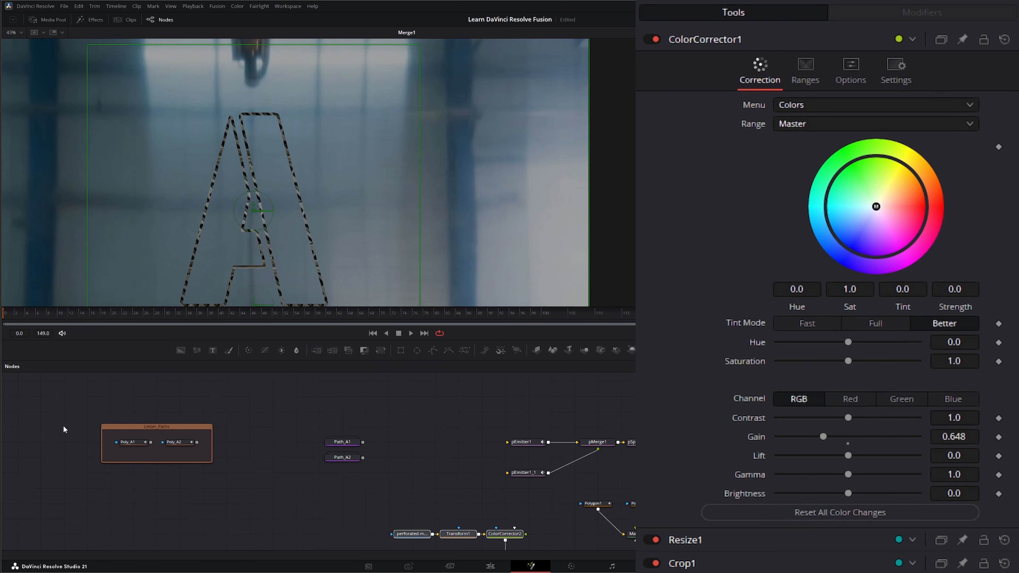
pyautogui.moveTo(65, 393); pyautogui.dragTo(363, 458)
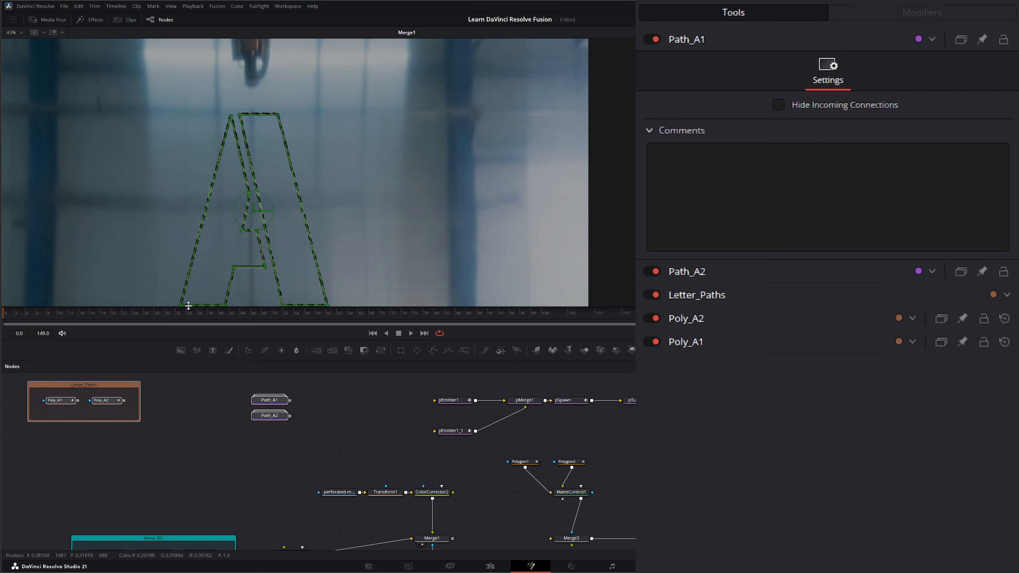
# - Lower Path_A2 slightly and add an unconnected pEmitter2 node above the particle chain
pyautogui.moveTo(362, 244); pyautogui.dragTo(352, 213)
pyautogui.moveTo(400, 383); pyautogui.dragTo(640, 449)
pyautogui.moveTo(373, 402); pyautogui.dragTo(369, 411)
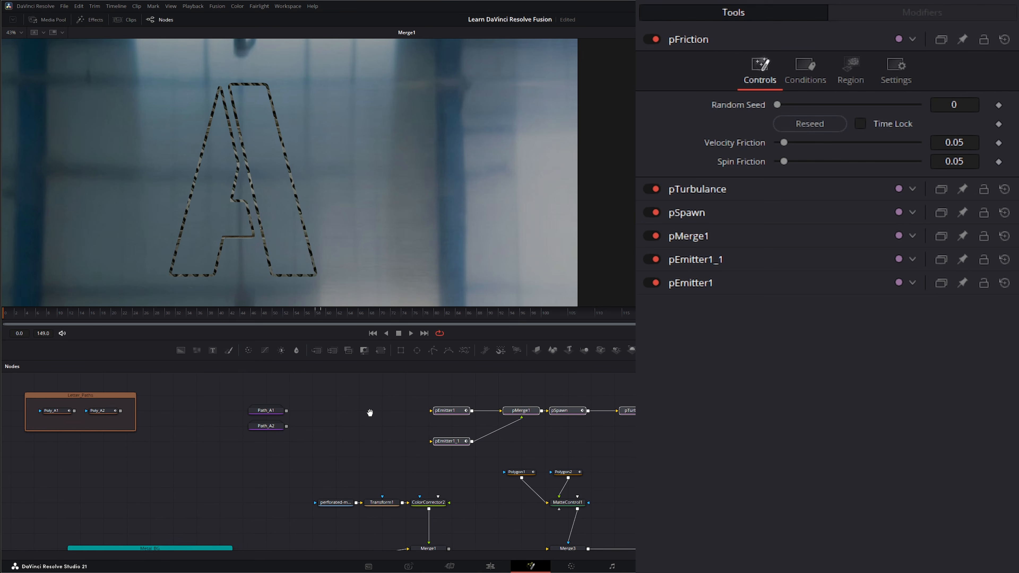
pyautogui.moveTo(388, 373); pyautogui.dragTo(640, 454)
pyautogui.click(378, 411)
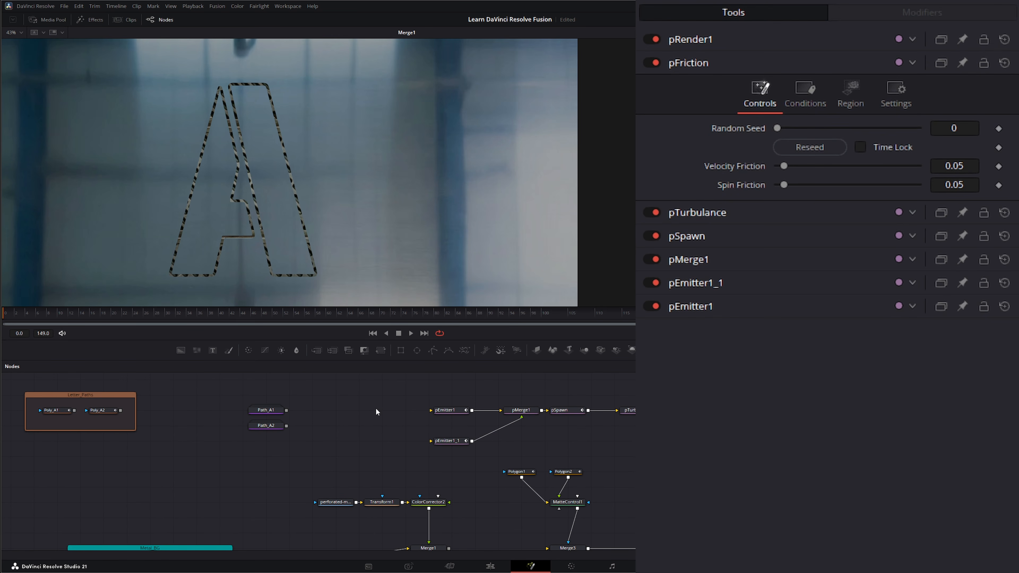
pyautogui.moveTo(273, 425); pyautogui.dragTo(273, 441)
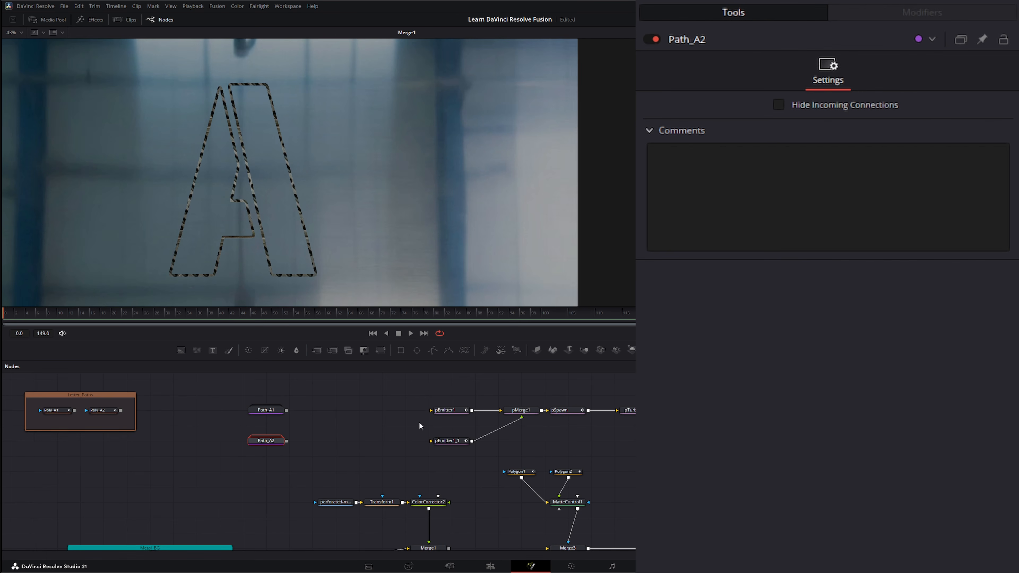
pyautogui.moveTo(401, 395); pyautogui.dragTo(635, 456)
pyautogui.click(387, 434)
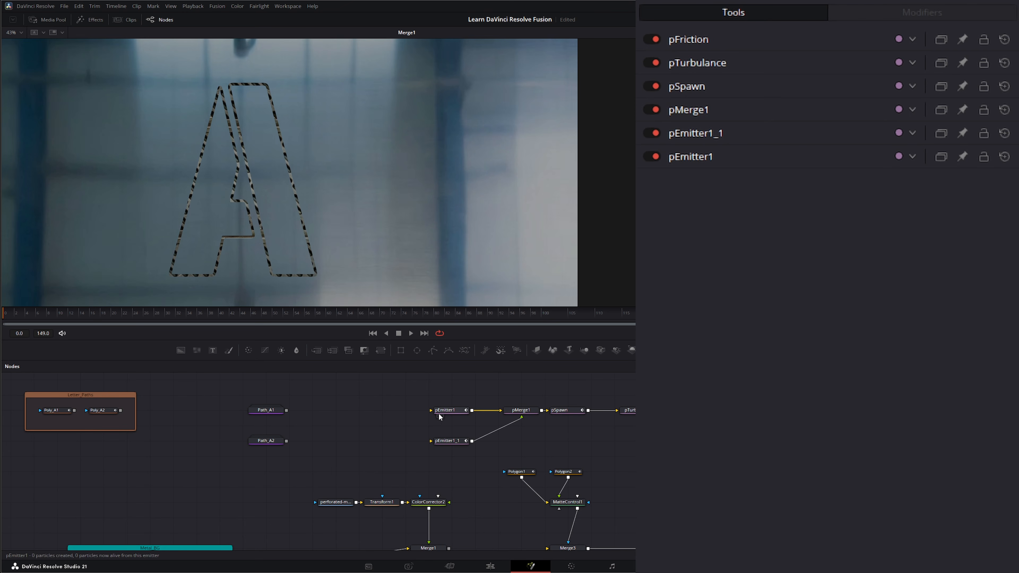
pyautogui.moveTo(445, 387); pyautogui.dragTo(454, 415)
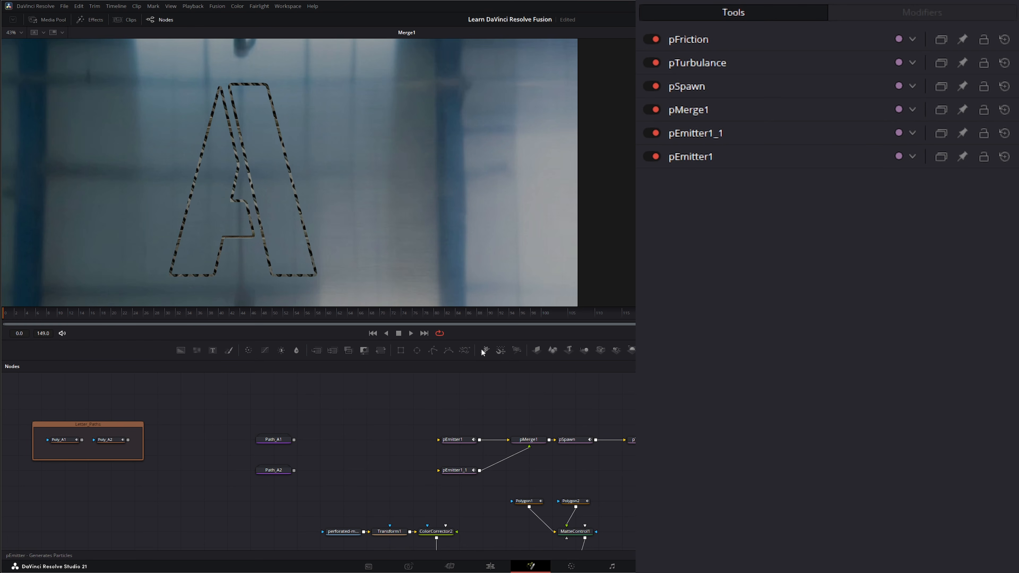
pyautogui.moveTo(486, 347); pyautogui.dragTo(453, 398)
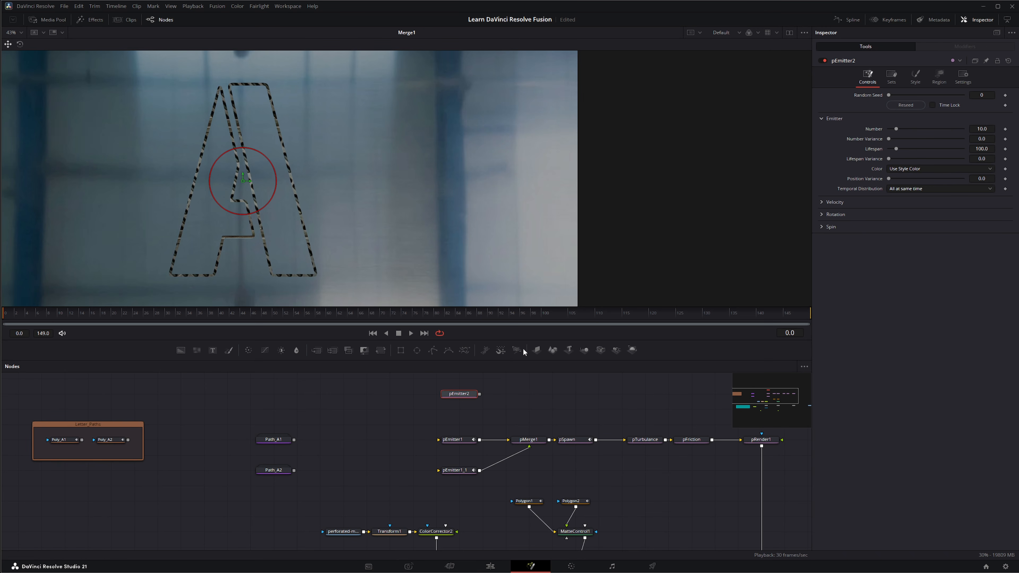
# - Add a pRender2 node beside pEmitter2
pyautogui.moveTo(518, 350); pyautogui.dragTo(517, 399)
pyautogui.moveTo(664, 401); pyautogui.dragTo(537, 425)
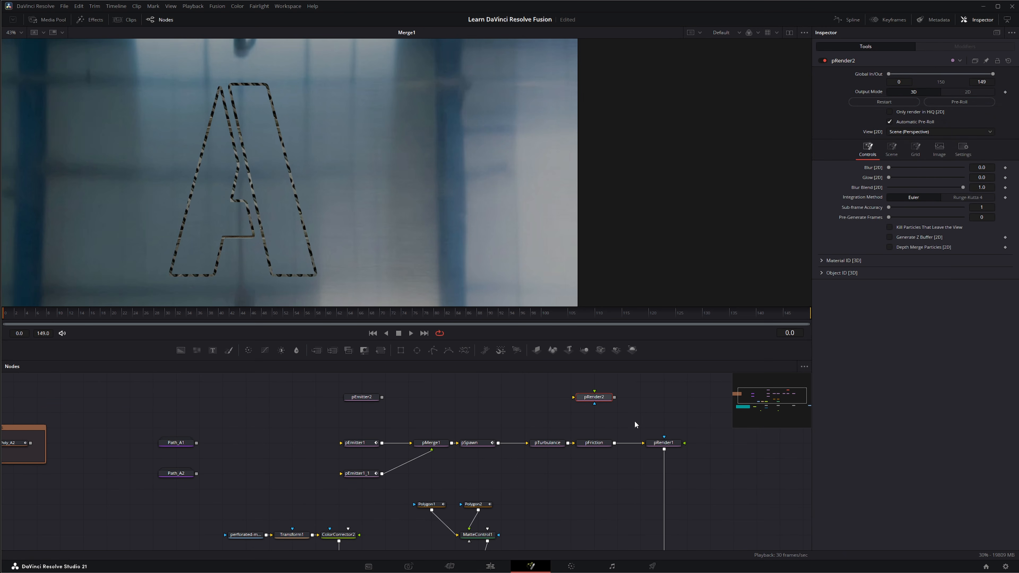
pyautogui.moveTo(595, 400); pyautogui.dragTo(666, 404)
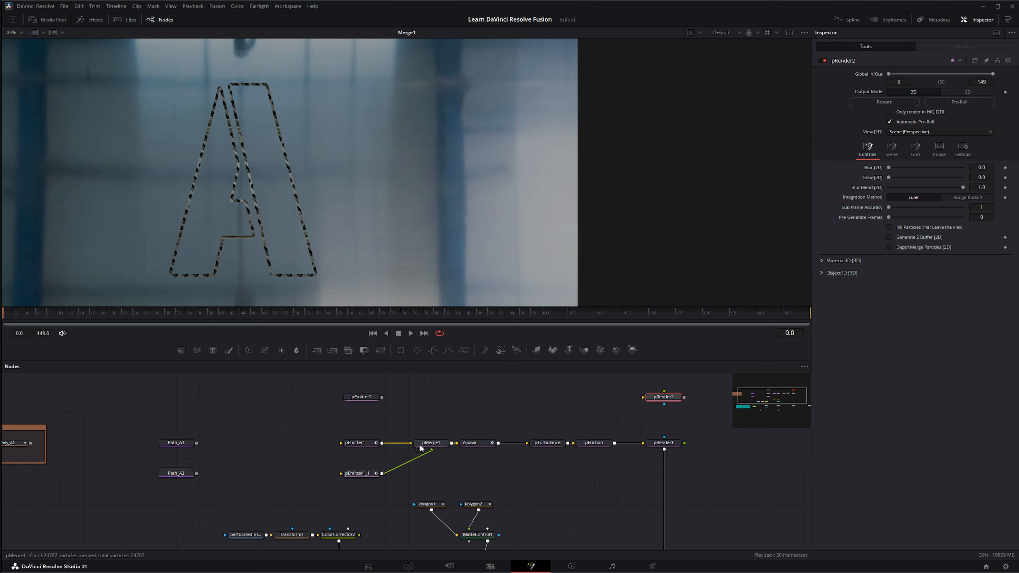
# - Detach the emitters from pMerge1 and connect pEmitter1's output straight into pRender1
pyautogui.click(406, 444)
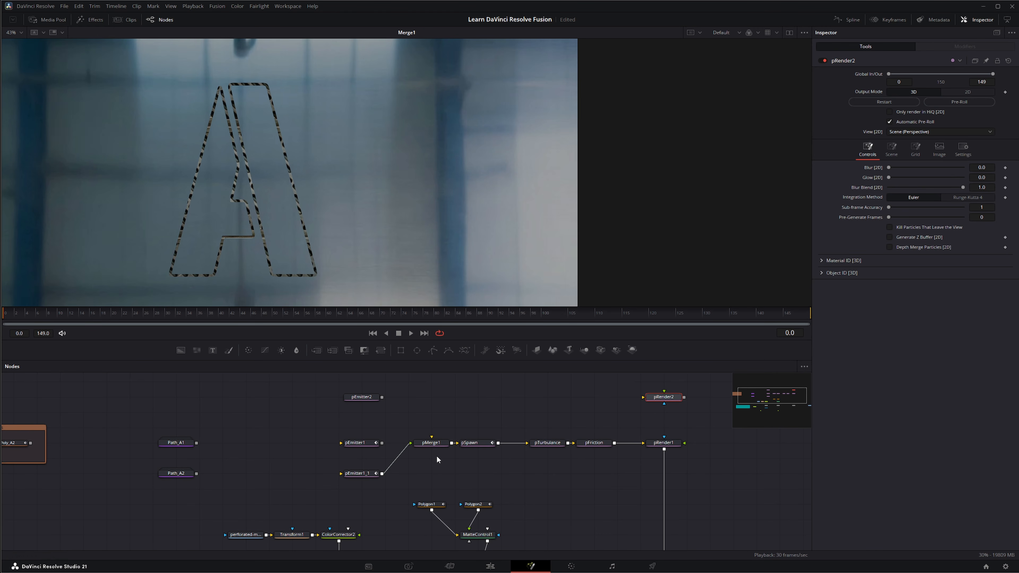
pyautogui.click(408, 445)
pyautogui.moveTo(403, 426); pyautogui.dragTo(598, 473)
pyautogui.click(598, 473)
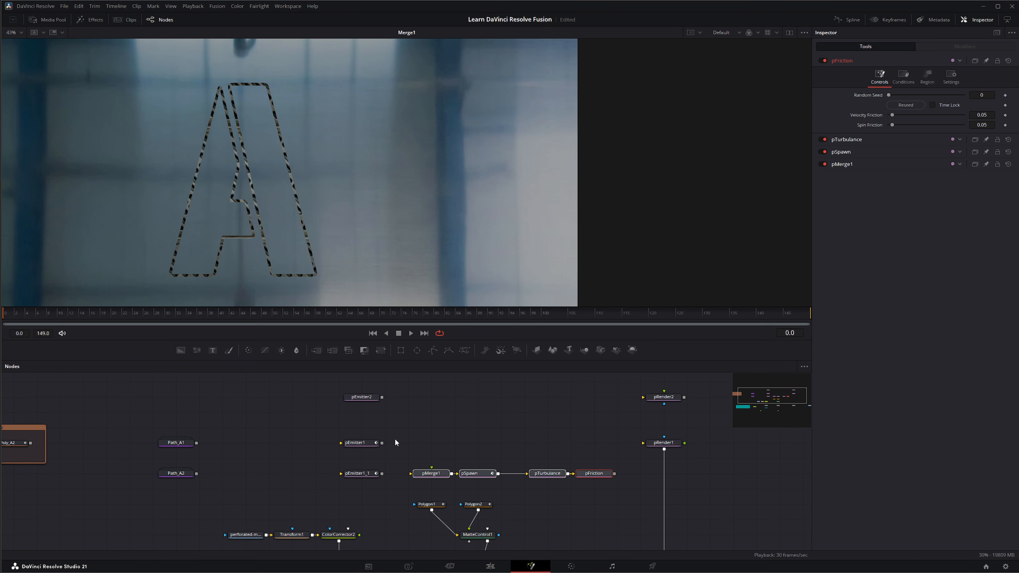
pyautogui.moveTo(382, 443); pyautogui.dragTo(641, 448)
pyautogui.moveTo(728, 515)
pyautogui.mouseDown()
pyautogui.moveTo(708, 479)
pyautogui.moveTo(722, 525)
pyautogui.mouseUp()
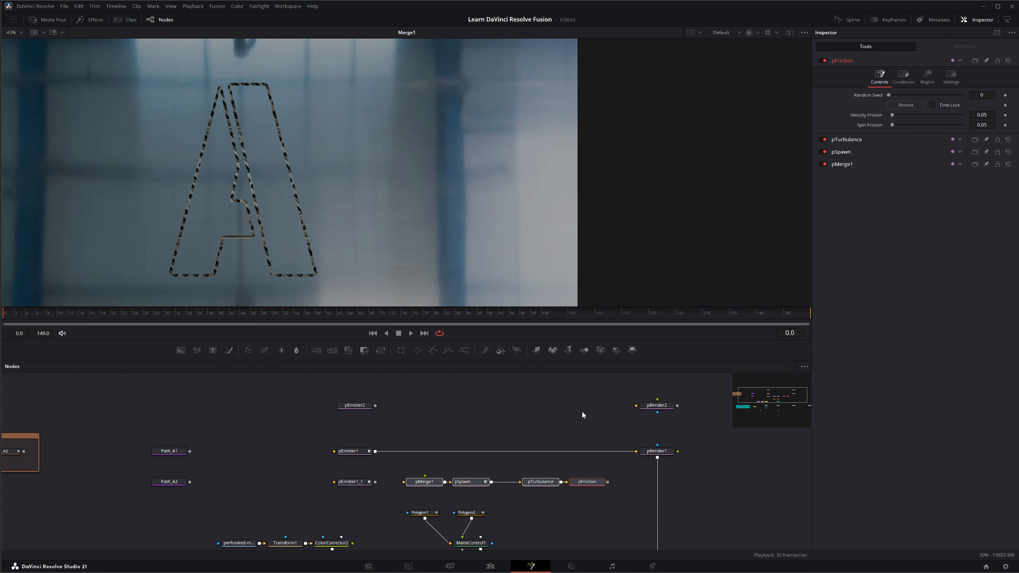
pyautogui.moveTo(482, 426); pyautogui.dragTo(473, 381)
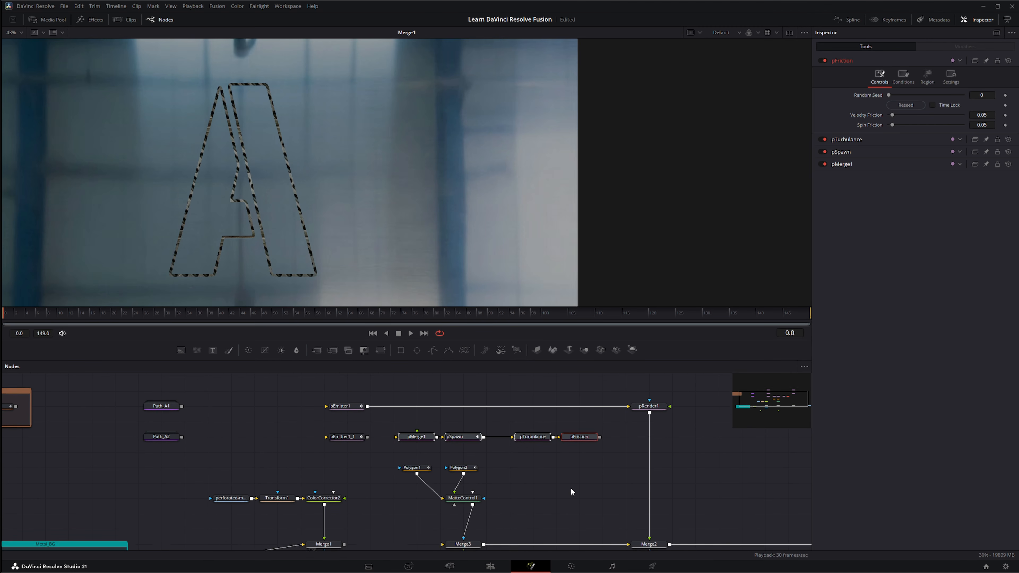
# - Replace Merge3 with Merge1 as Merge2's input and display Merge2 in the viewer
pyautogui.moveTo(571, 489); pyautogui.dragTo(566, 465)
pyautogui.moveTo(619, 485); pyautogui.dragTo(625, 464)
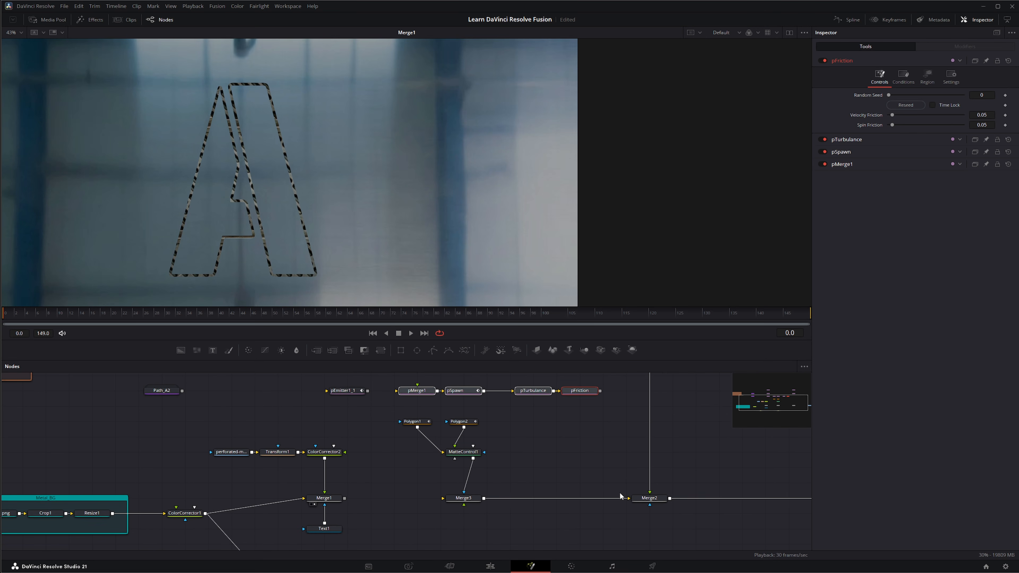
pyautogui.moveTo(629, 499); pyautogui.dragTo(464, 468)
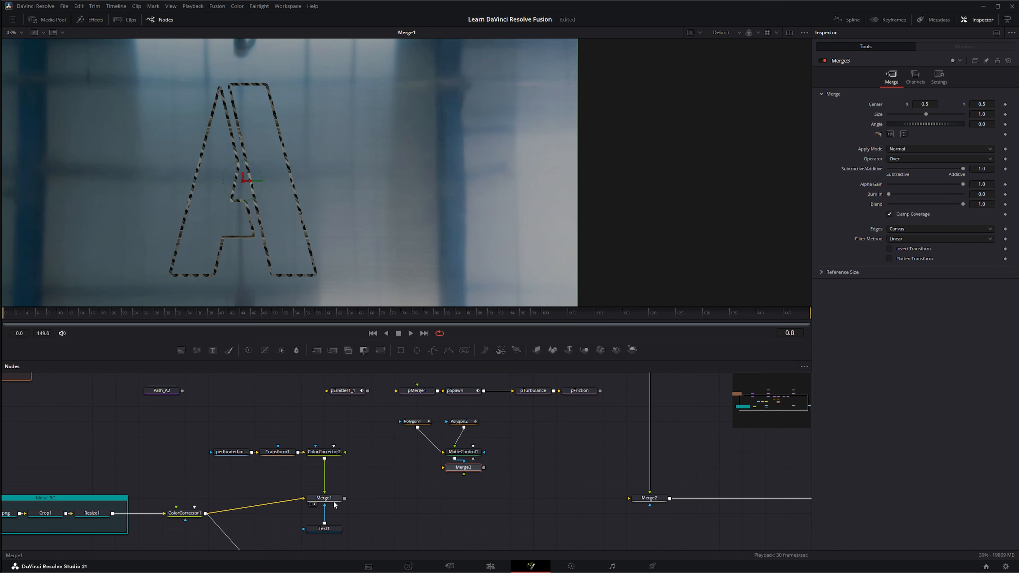
pyautogui.moveTo(344, 498); pyautogui.dragTo(526, 498)
pyautogui.moveTo(609, 498); pyautogui.dragTo(631, 498)
pyautogui.moveTo(676, 432); pyautogui.dragTo(578, 455)
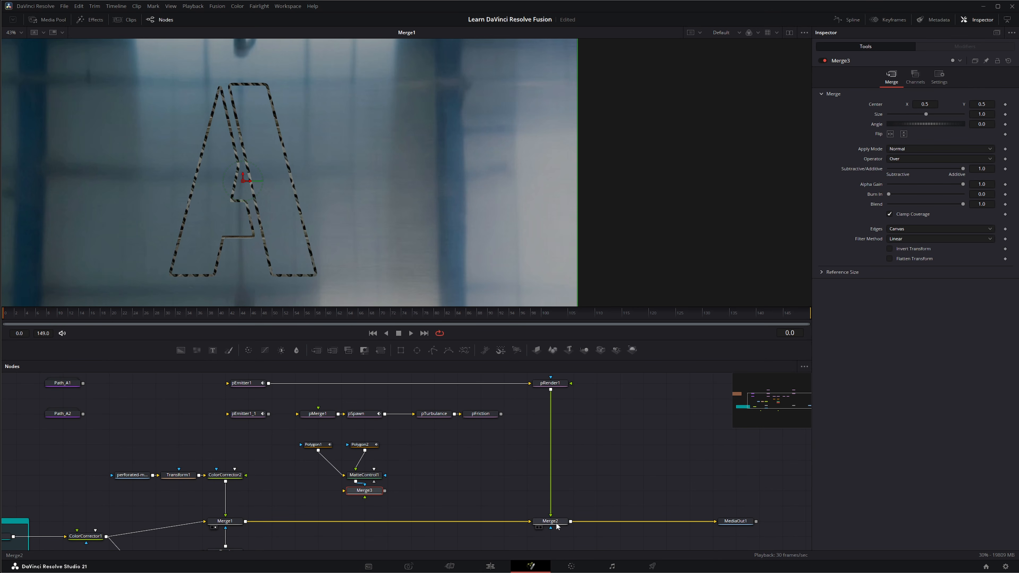
pyautogui.moveTo(552, 520); pyautogui.dragTo(438, 224)
pyautogui.click(550, 521)
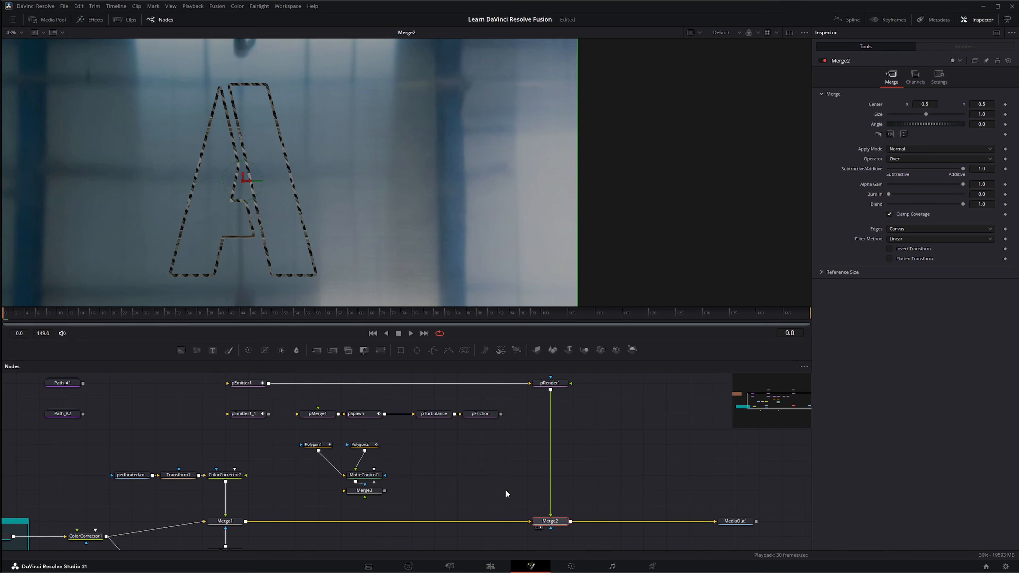
pyautogui.moveTo(505, 489); pyautogui.dragTo(590, 534)
pyautogui.click(301, 411)
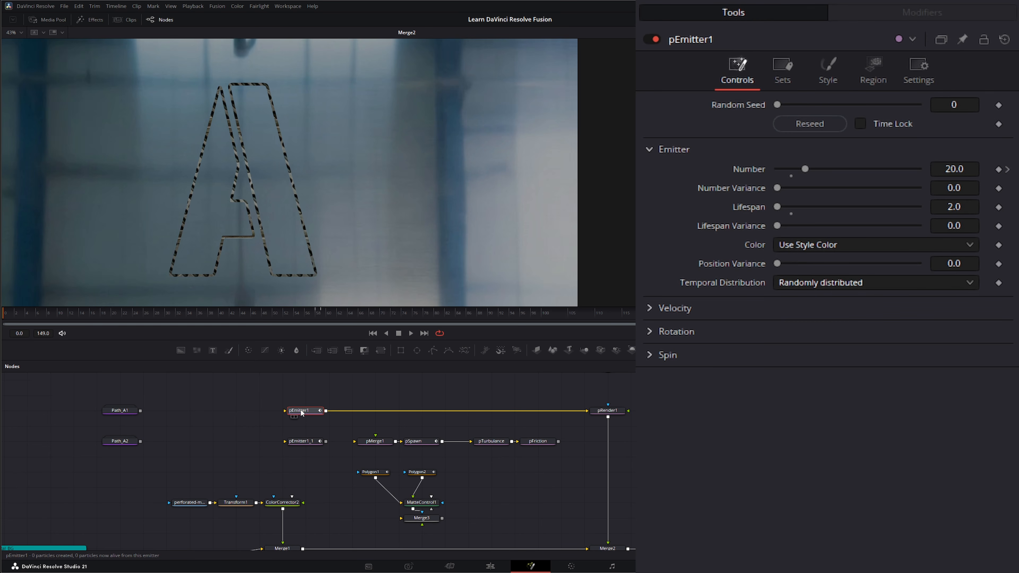
pyautogui.moveTo(82, 401); pyautogui.dragTo(177, 428)
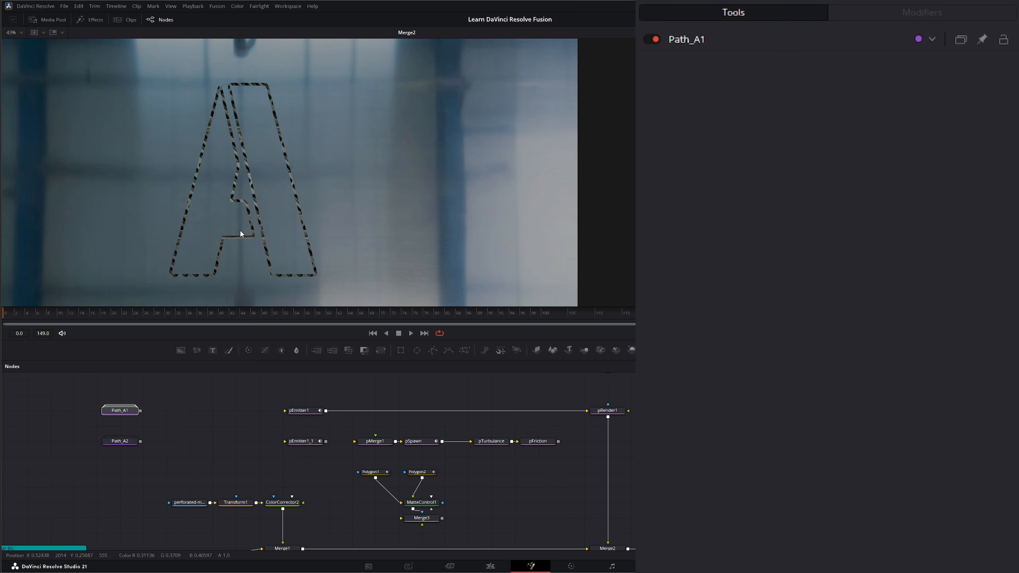
# - Give pEmitter1 a Bitmap region fed by Path_A1's output
pyautogui.click(311, 410)
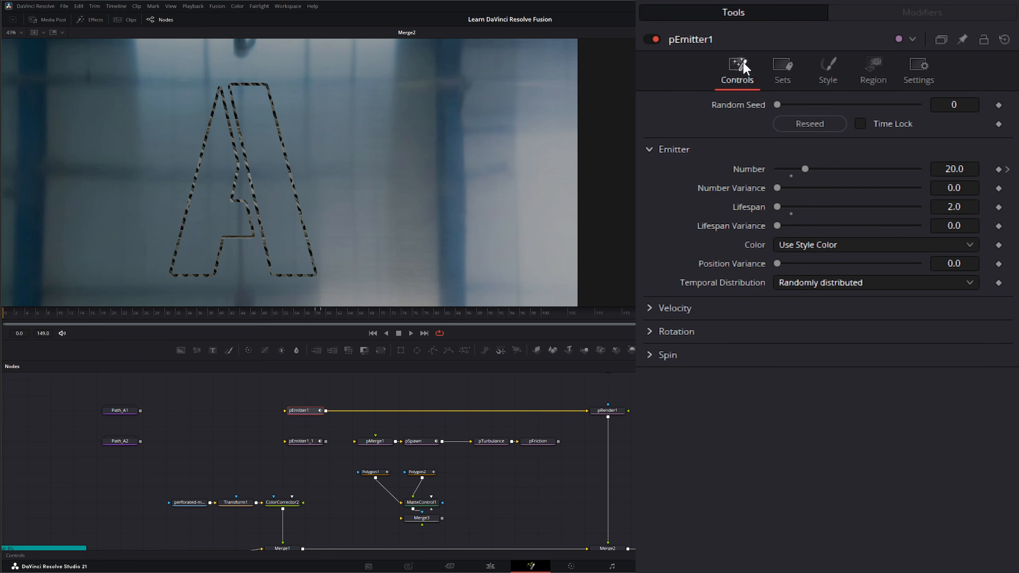
pyautogui.click(873, 66)
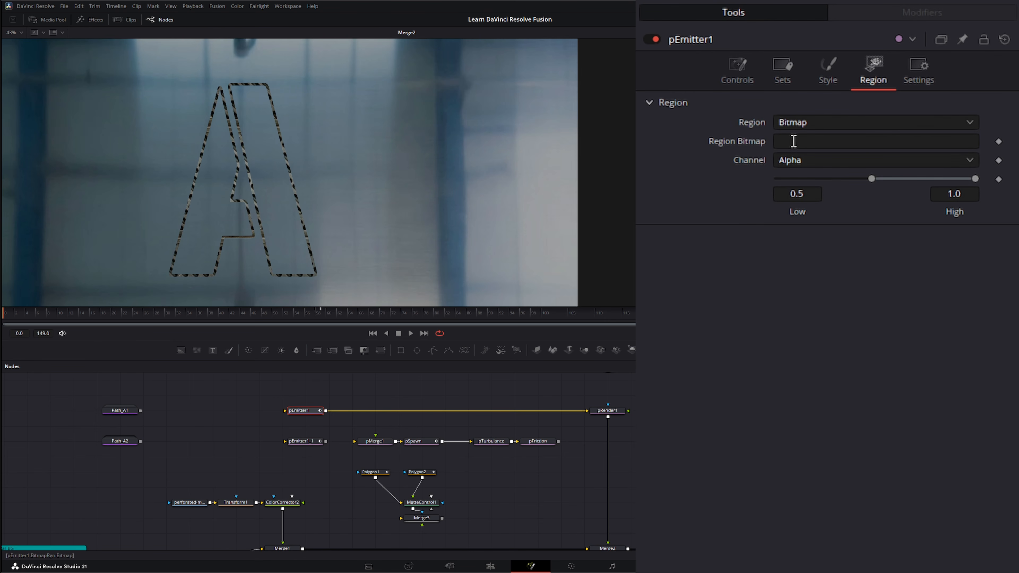
pyautogui.moveTo(286, 410); pyautogui.dragTo(261, 419)
pyautogui.moveTo(143, 419); pyautogui.dragTo(284, 415)
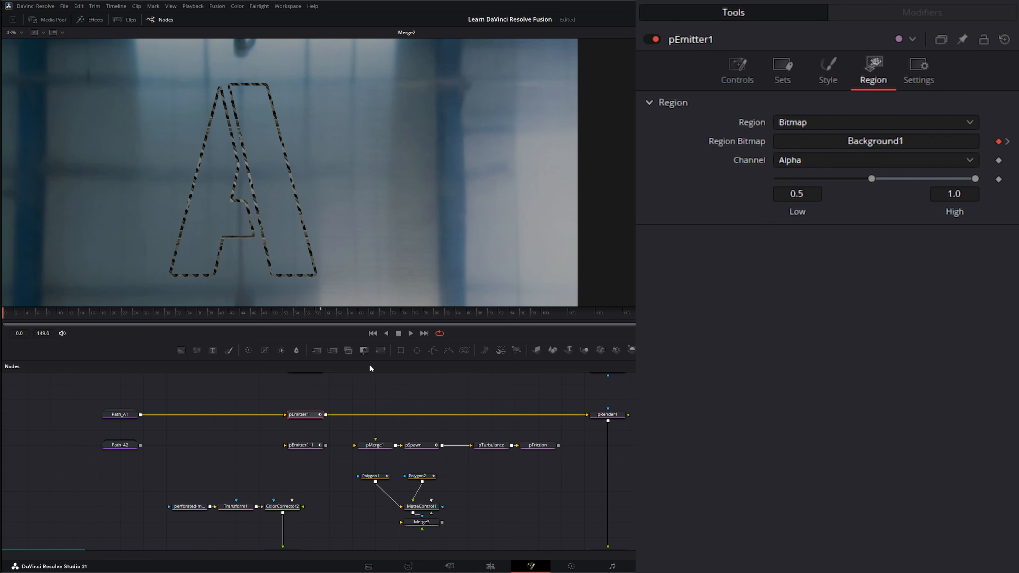
# - Switch pEmitter1's particle Style to Blob and play back to preview the dots
pyautogui.click(411, 333)
pyautogui.click(399, 335)
pyautogui.moveTo(276, 396); pyautogui.dragTo(338, 431)
pyautogui.click(819, 72)
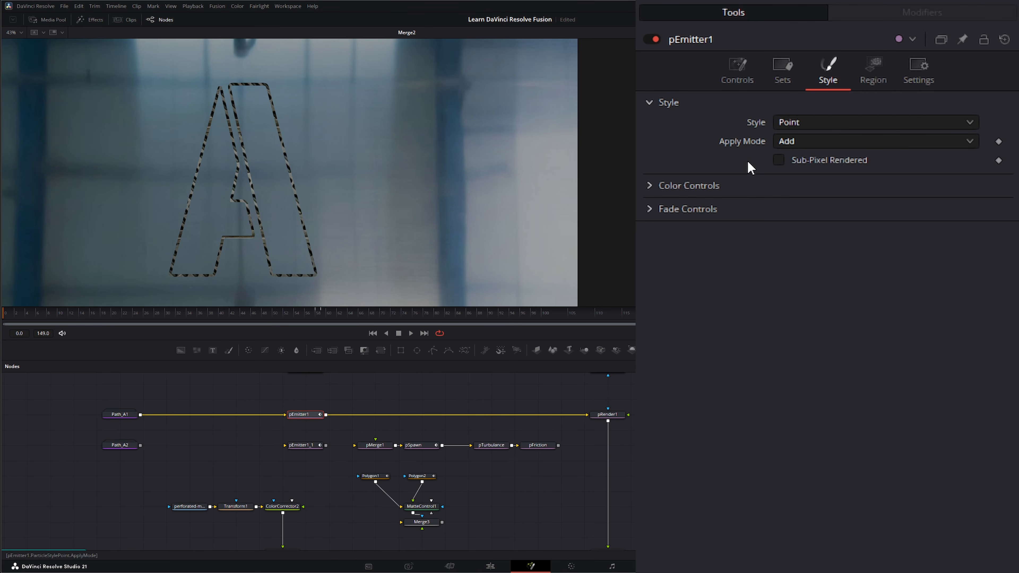
pyautogui.click(792, 123)
pyautogui.click(817, 173)
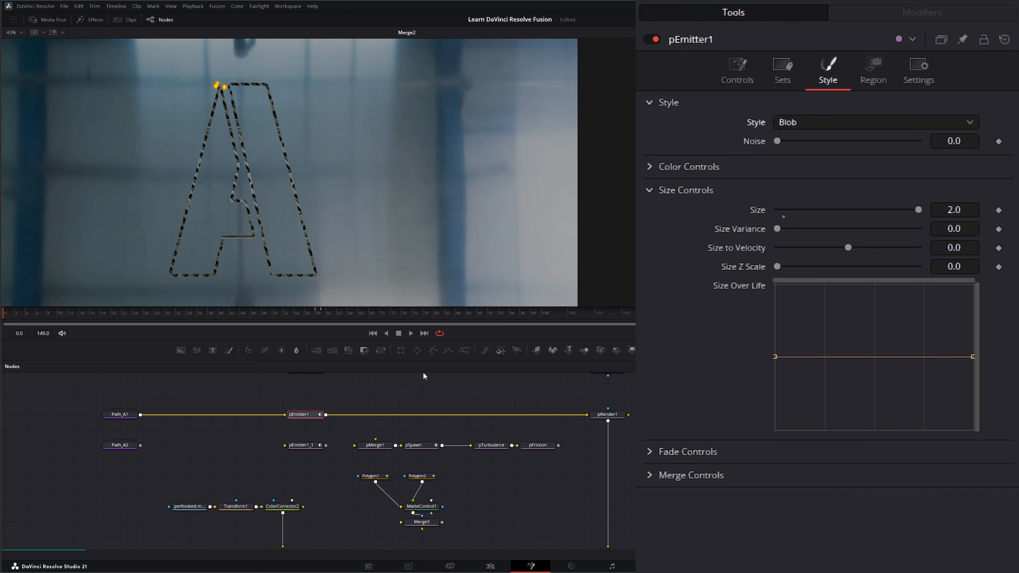
pyautogui.click(410, 333)
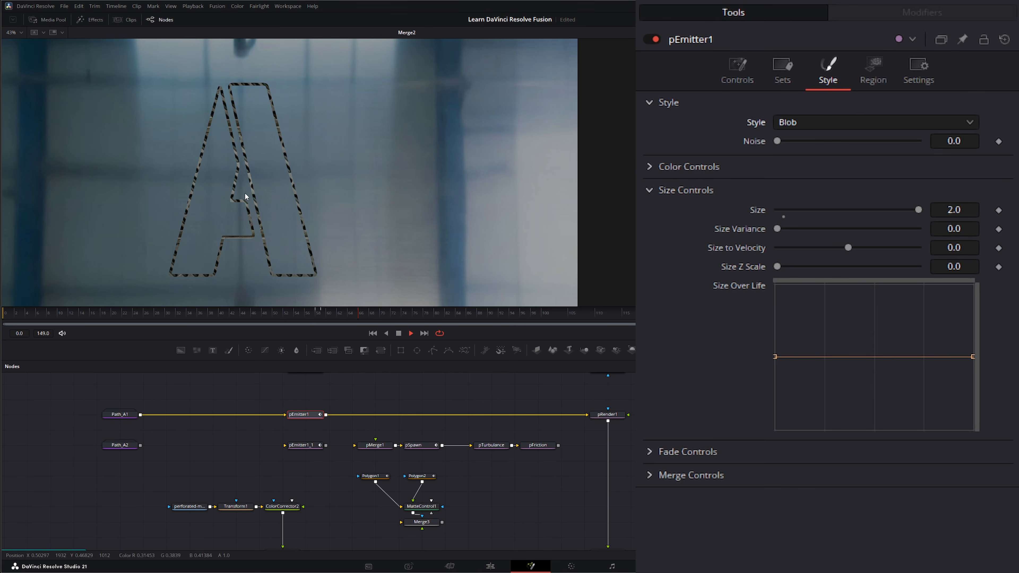
pyautogui.click(399, 333)
pyautogui.click(372, 333)
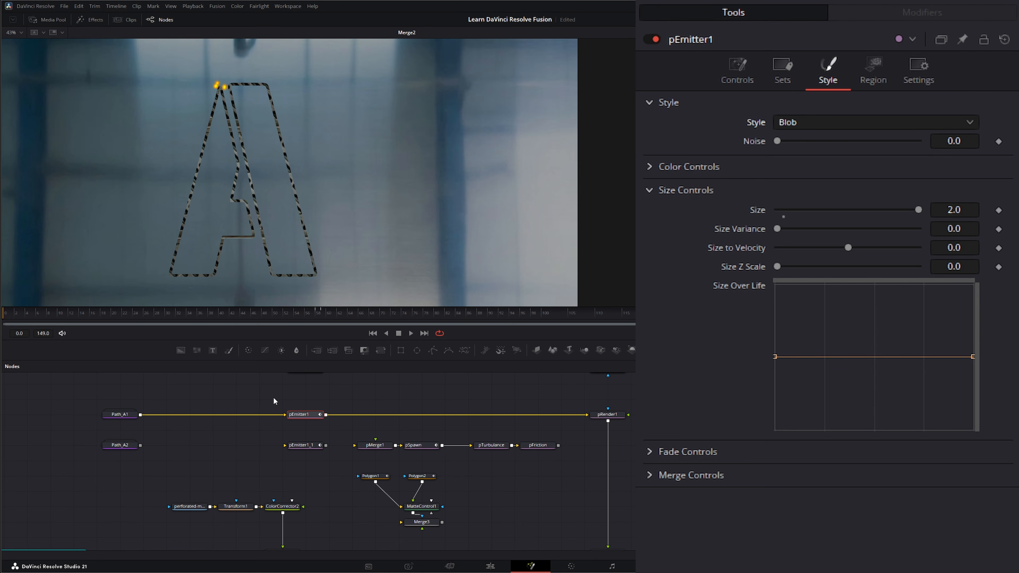
pyautogui.moveTo(271, 394); pyautogui.dragTo(340, 424)
pyautogui.moveTo(342, 424); pyautogui.dragTo(341, 426)
# - Keyframe pEmitter1's Number at 20, dropping to 0 at frame 58
pyautogui.click(746, 71)
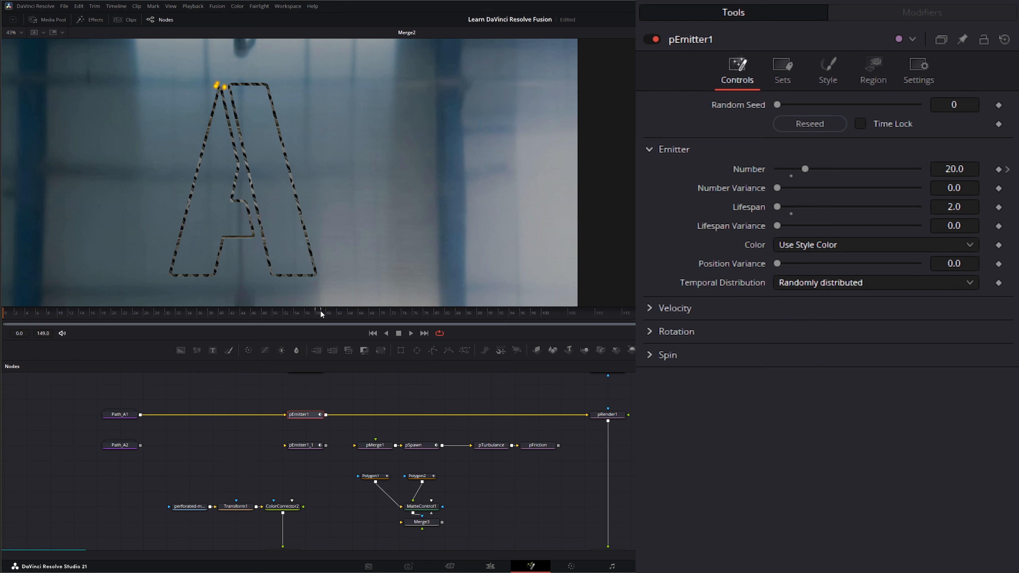
pyautogui.moveTo(12, 319); pyautogui.dragTo(273, 321)
pyautogui.moveTo(285, 320); pyautogui.dragTo(318, 320)
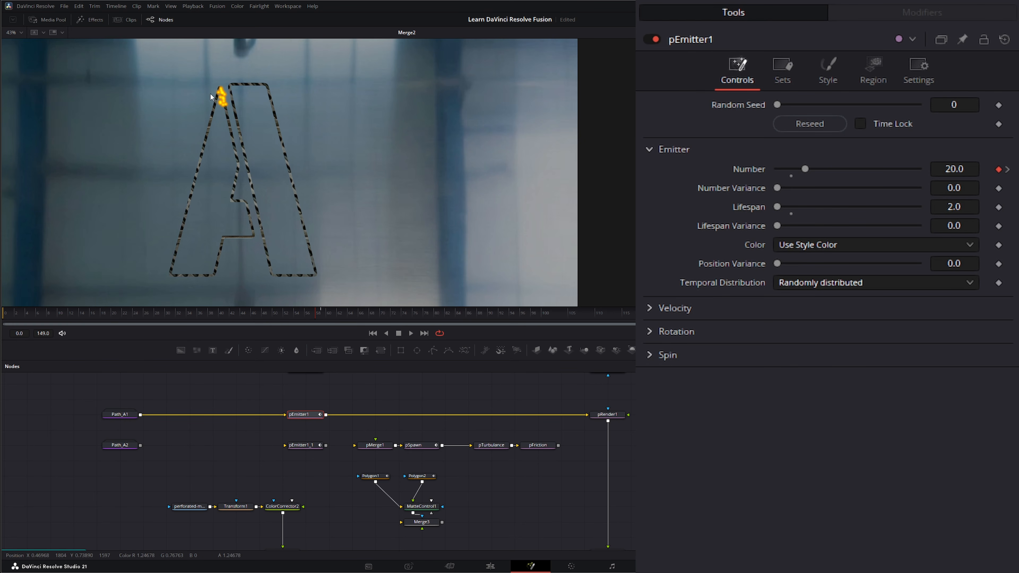
pyautogui.click(320, 313)
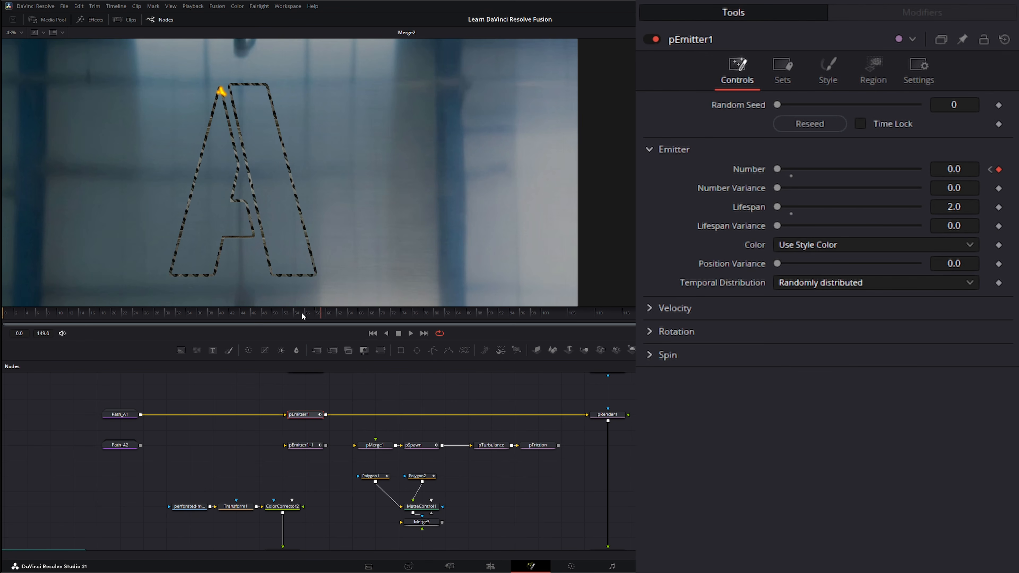
# - Scrub around frame 58 to review the short burst, then select pEmitter1 and pEmitter1_1
pyautogui.moveTo(319, 314); pyautogui.dragTo(357, 326)
pyautogui.moveTo(355, 315); pyautogui.dragTo(316, 317)
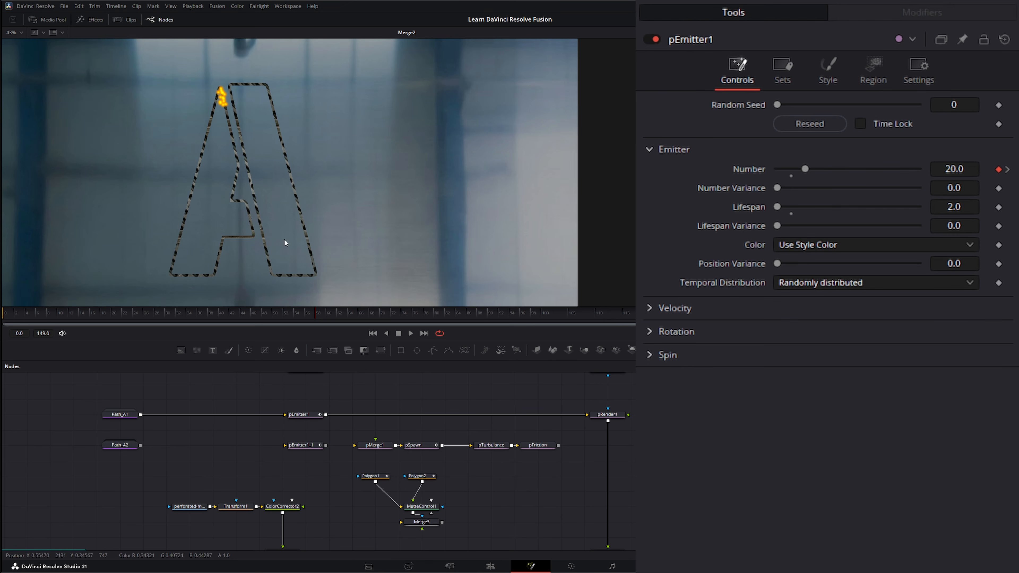
pyautogui.moveTo(286, 385); pyautogui.dragTo(339, 423)
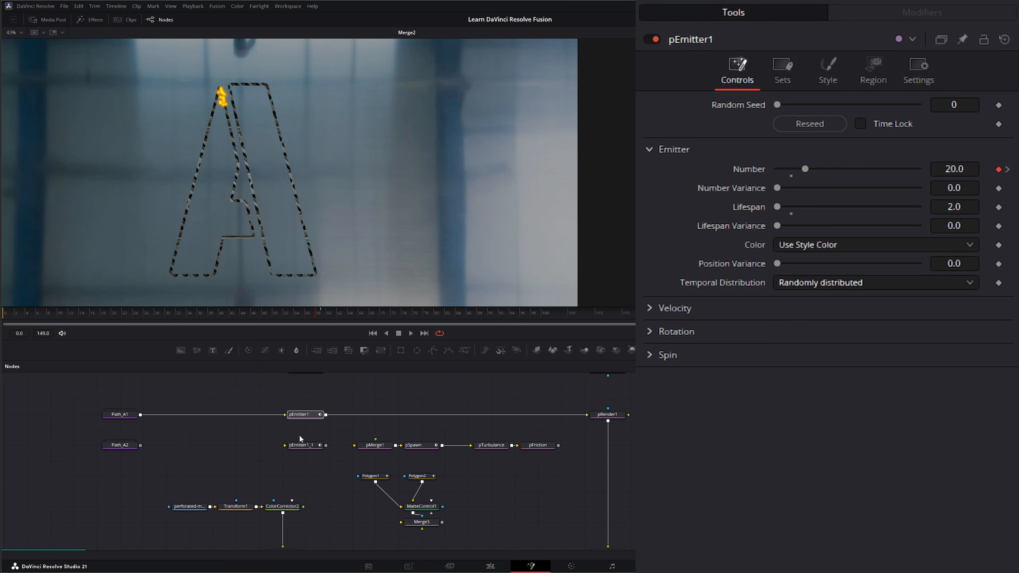
pyautogui.moveTo(267, 434); pyautogui.dragTo(335, 461)
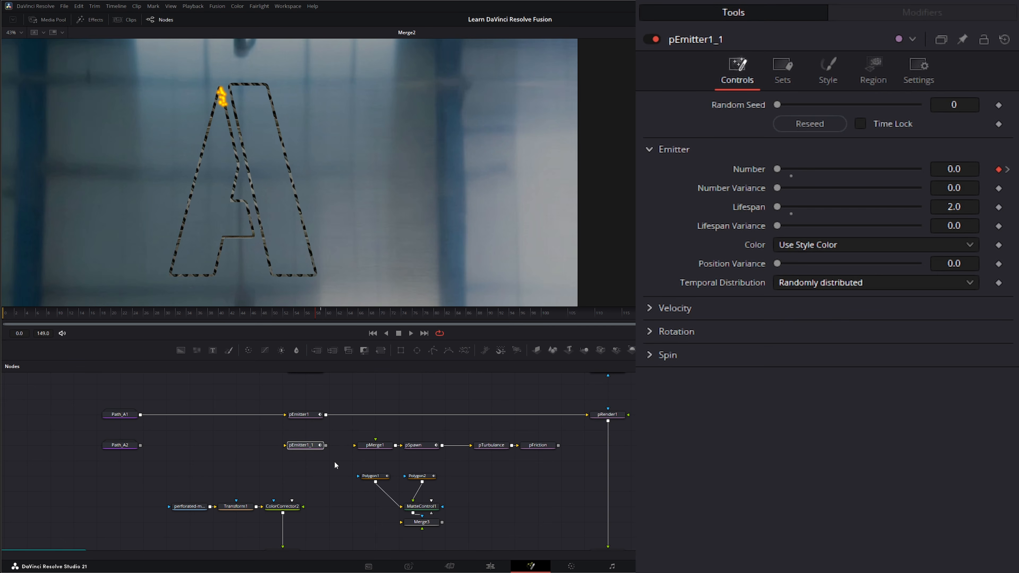
# - Insert pMerge1 into the pEmitter1–pRender1 link and connect pEmitter1_1 into it
pyautogui.click(338, 382)
pyautogui.click(375, 445)
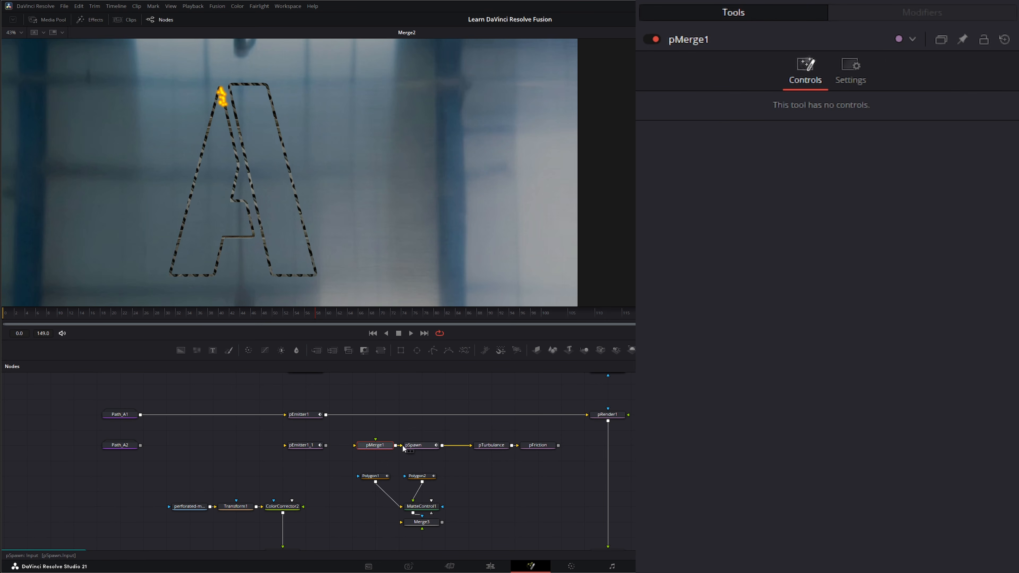
pyautogui.moveTo(375, 447); pyautogui.dragTo(375, 422)
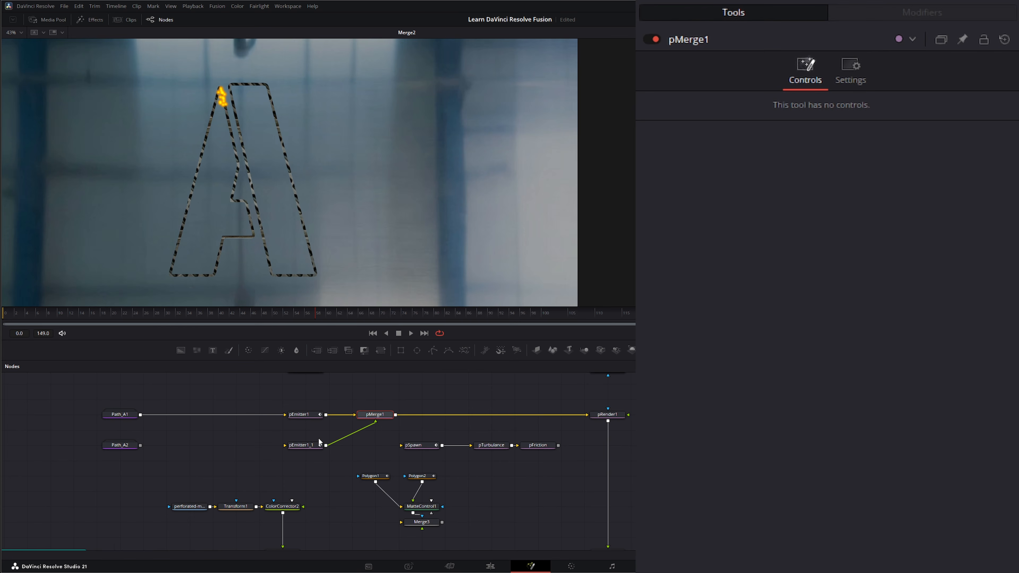
pyautogui.click(305, 445)
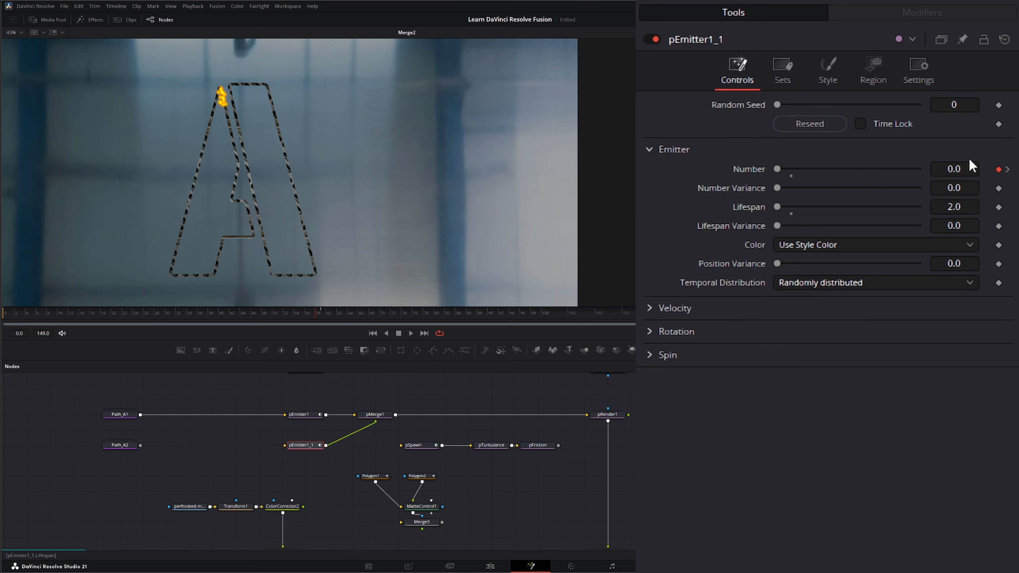
# - Wire Path_A2 into pEmitter1_1's Region bitmap input, then scrub to check both emitters' particles
pyautogui.click(875, 71)
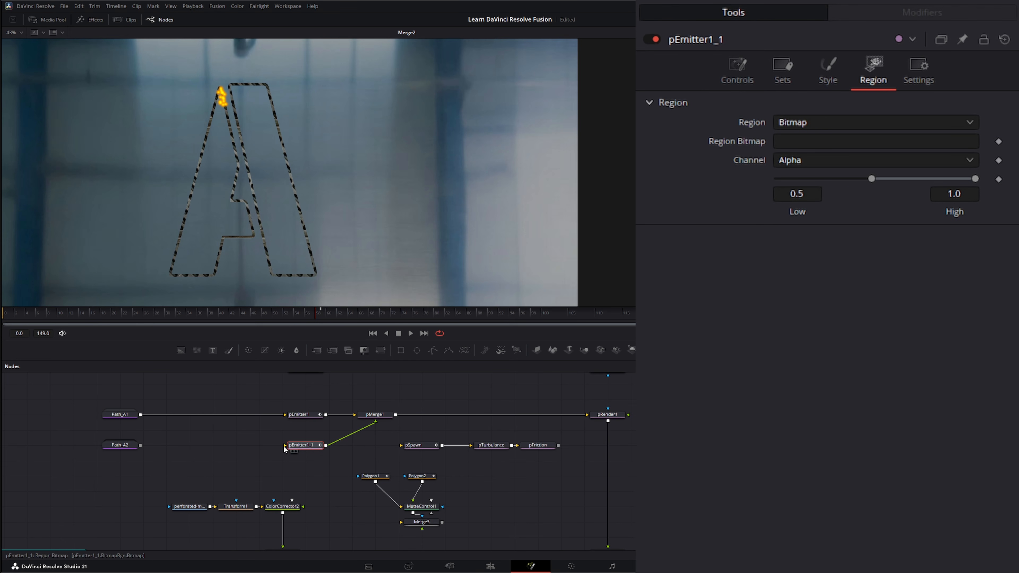
pyautogui.moveTo(283, 448)
pyautogui.mouseDown()
pyautogui.moveTo(197, 443)
pyautogui.moveTo(288, 445)
pyautogui.mouseUp()
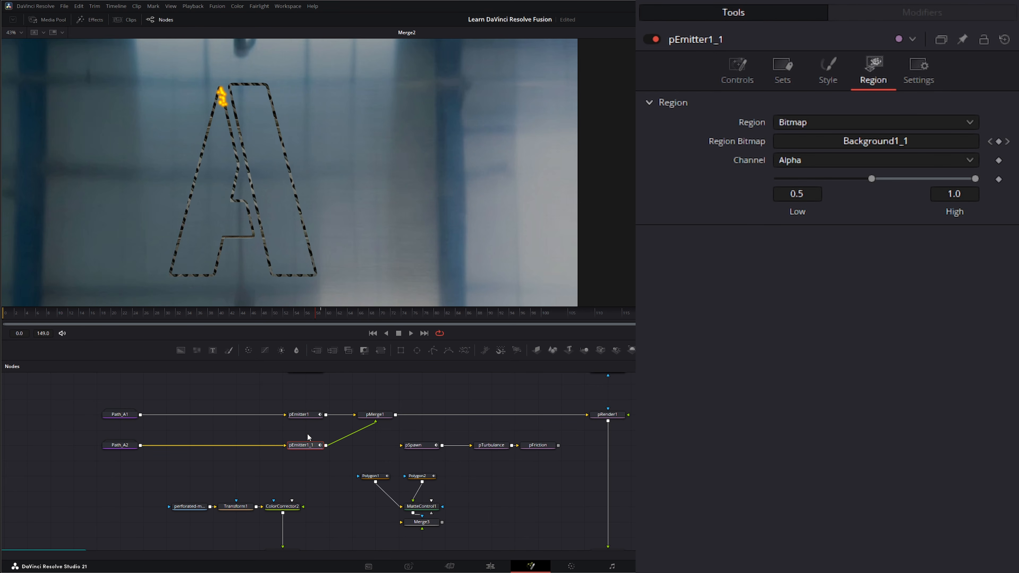
pyautogui.click(377, 415)
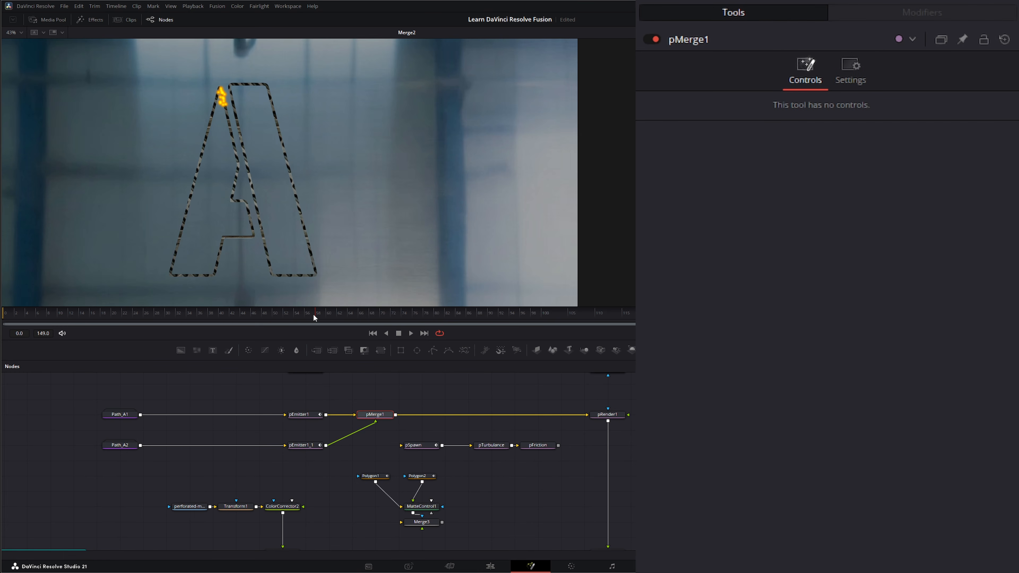
pyautogui.moveTo(314, 317); pyautogui.dragTo(363, 323)
pyautogui.moveTo(276, 329); pyautogui.dragTo(321, 326)
pyautogui.click(318, 445)
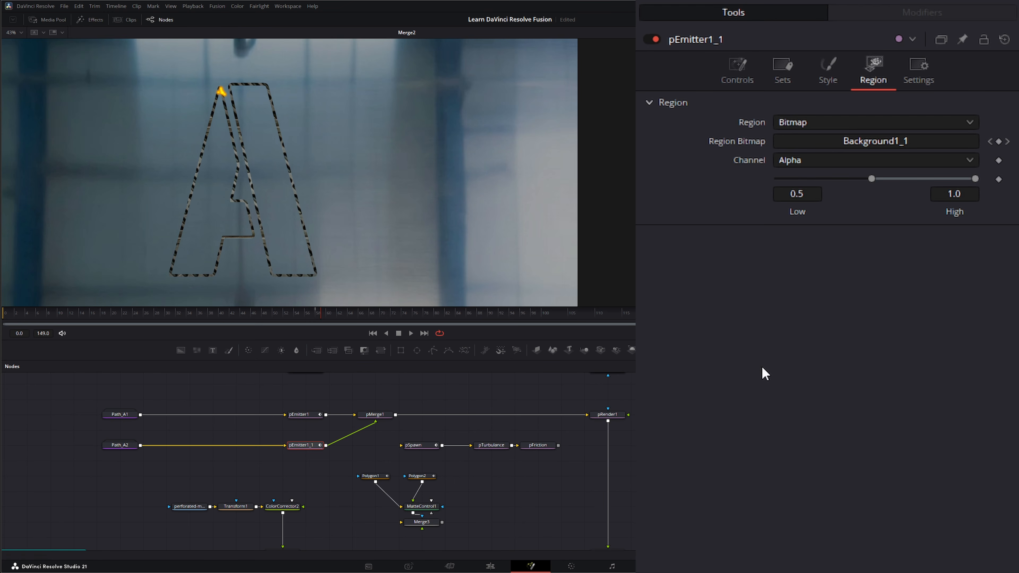
# - Compare the emitters' Number keys: pEmitter1_1 holds 20.0 where pEmitter1 falls to 0.0
pyautogui.click(746, 63)
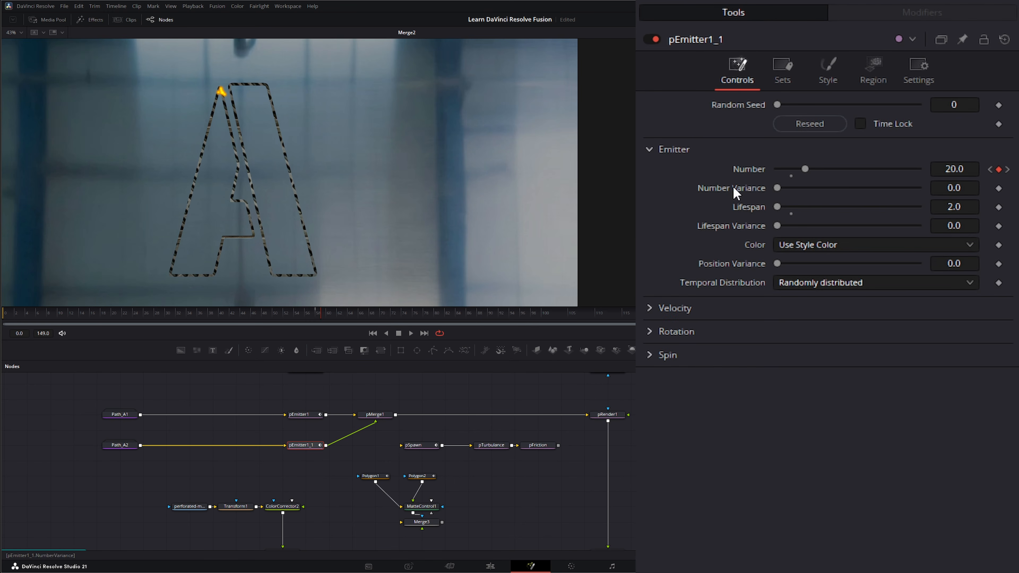
pyautogui.click(306, 414)
pyautogui.moveTo(321, 315); pyautogui.dragTo(319, 315)
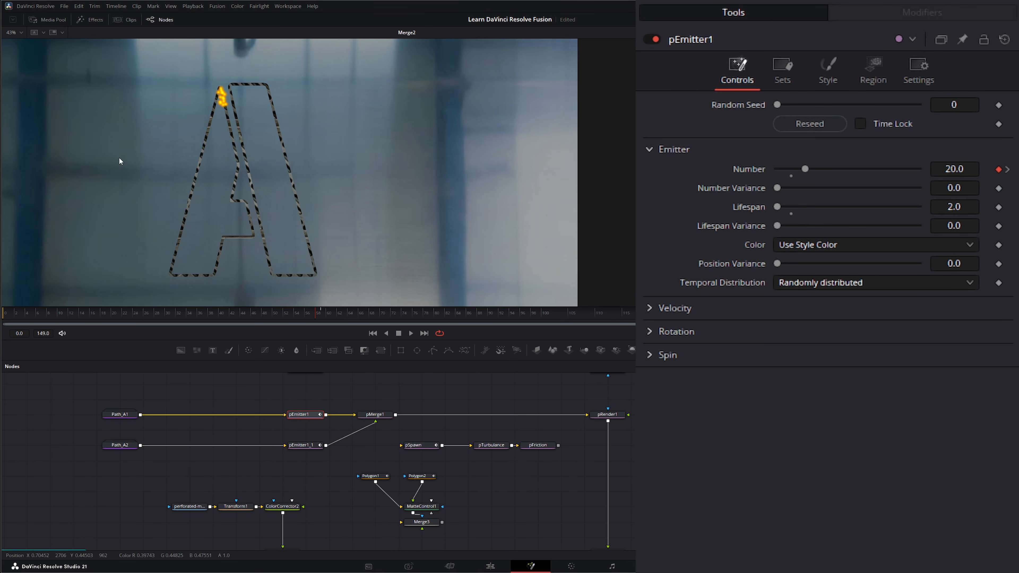
pyautogui.click(305, 445)
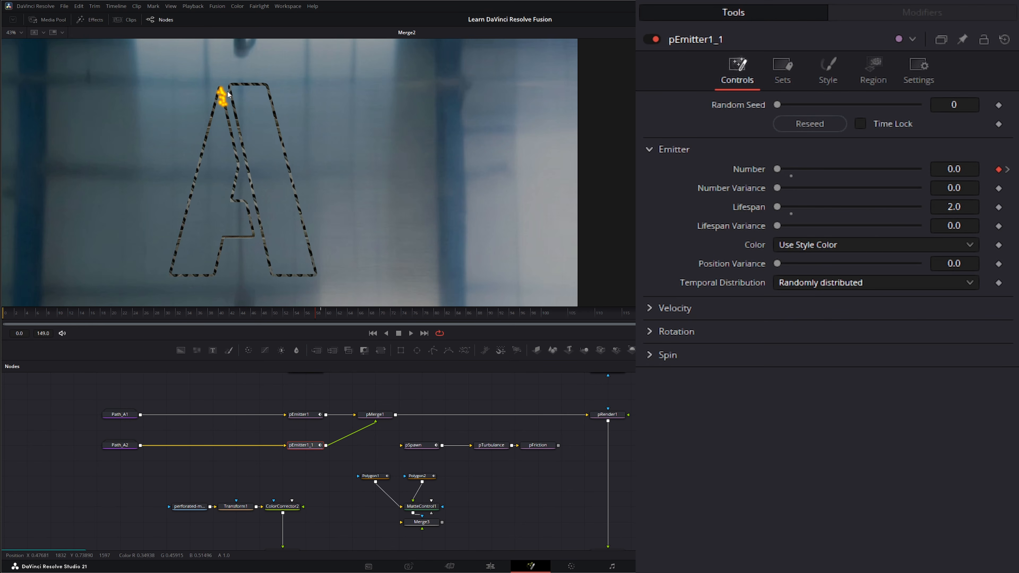
pyautogui.click(299, 414)
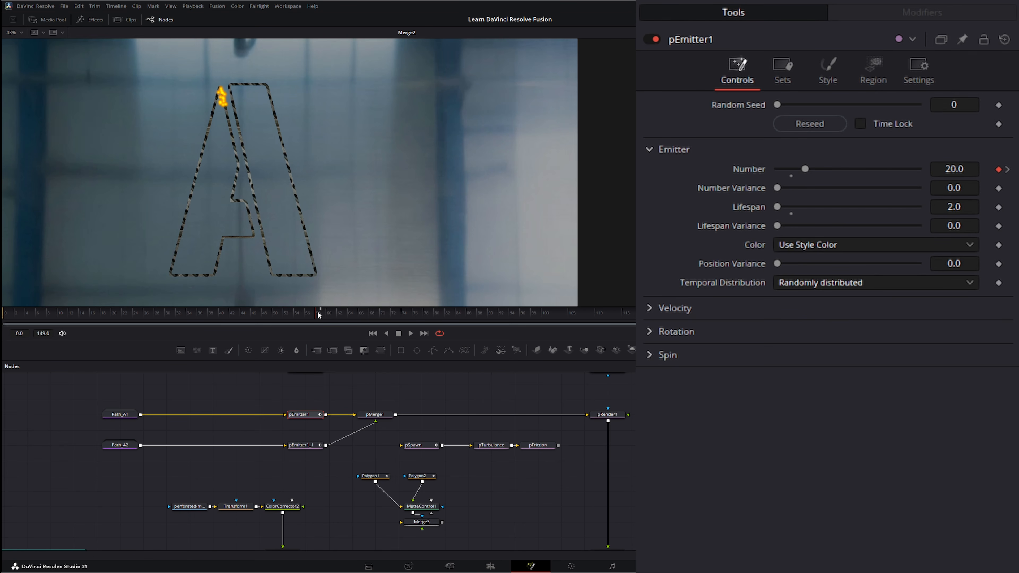
pyautogui.moveTo(319, 315); pyautogui.dragTo(324, 315)
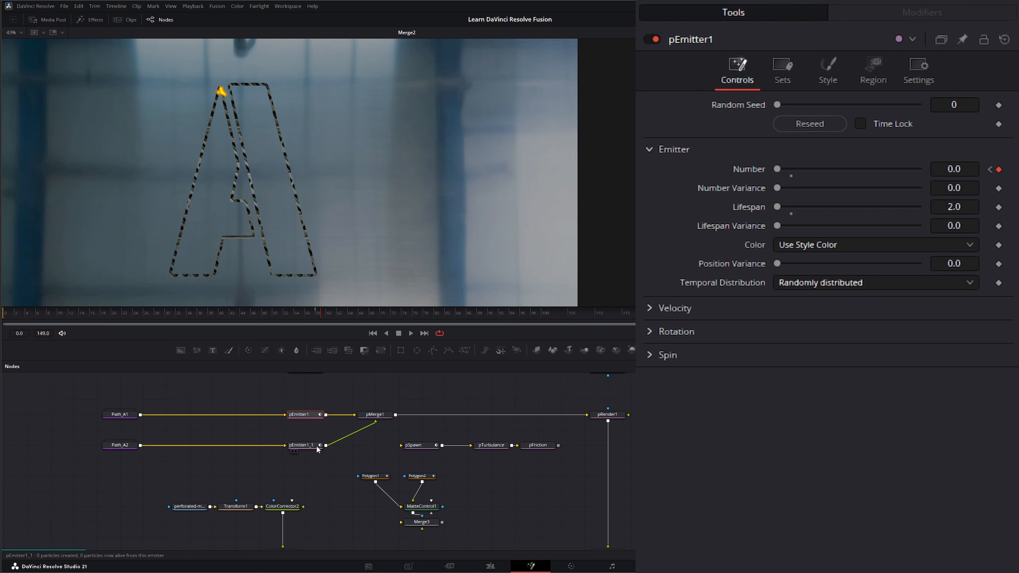
pyautogui.click(305, 445)
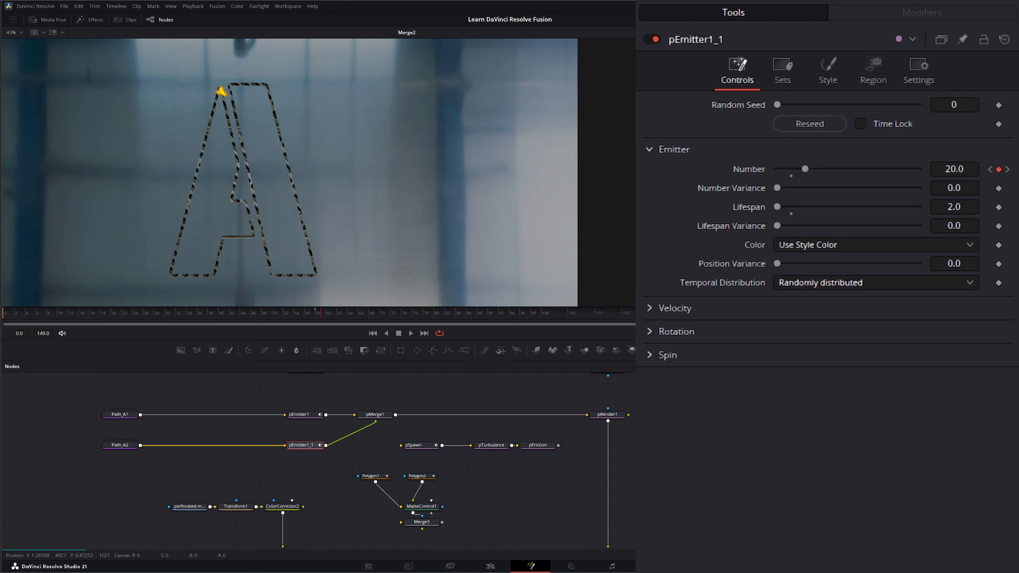
# - Set pEmitter1_1's particle Style to Blob and scrub to watch orange blobs follow the A
pyautogui.click(827, 72)
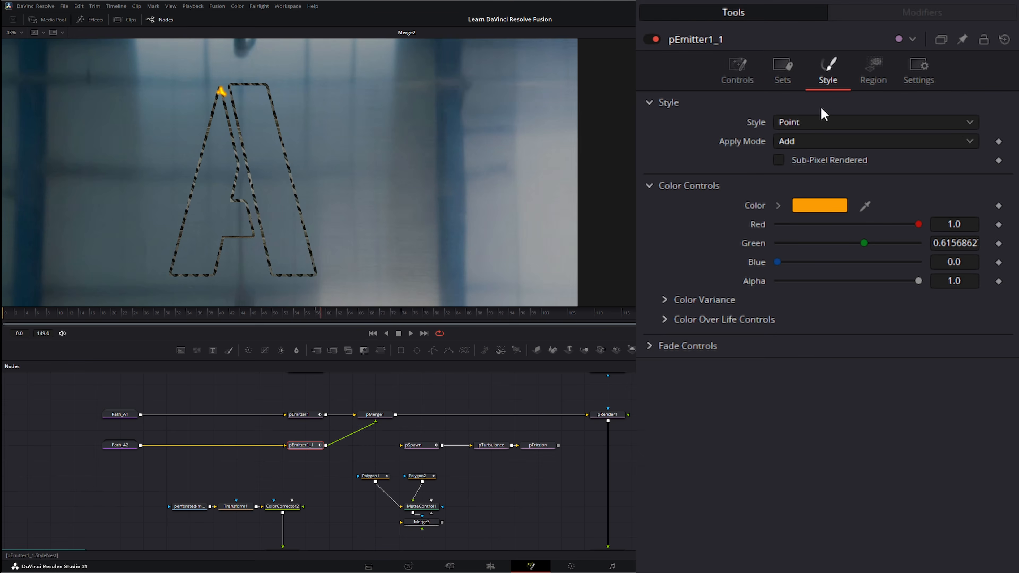
pyautogui.click(801, 124)
pyautogui.click(800, 177)
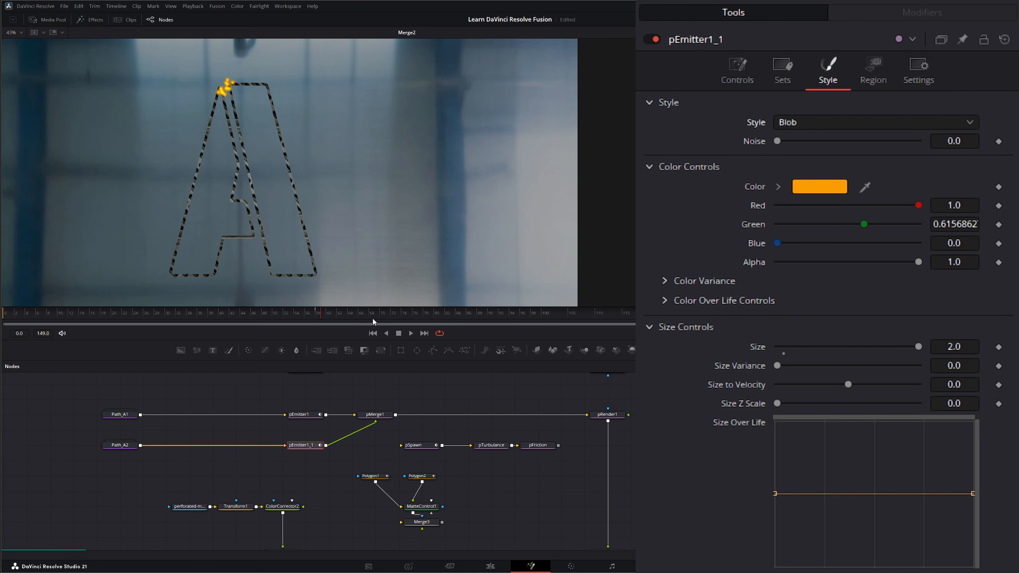
pyautogui.moveTo(320, 315); pyautogui.dragTo(658, 327)
# - On the Controls tab, scrub and play the timeline to preview the bursts, then select pEmitter1
pyautogui.click(741, 70)
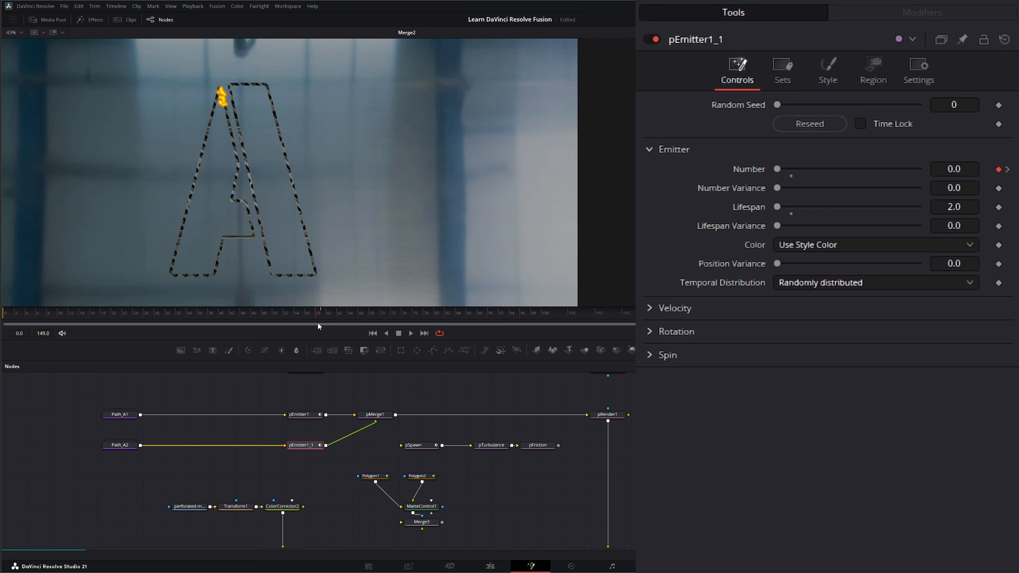
pyautogui.moveTo(319, 323); pyautogui.dragTo(325, 316)
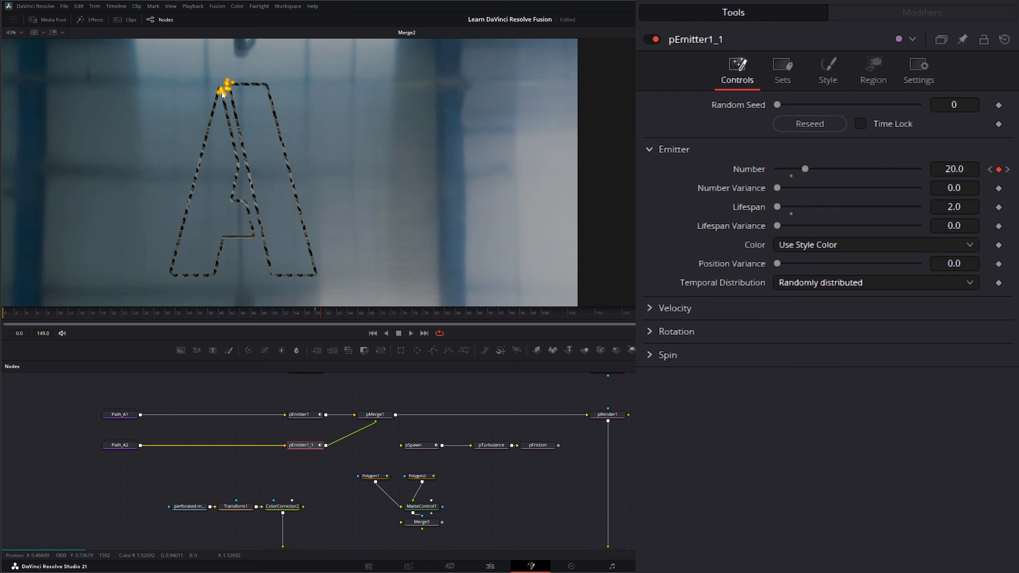
pyautogui.moveTo(322, 312); pyautogui.dragTo(326, 313)
pyautogui.moveTo(326, 312); pyautogui.dragTo(5, 322)
pyautogui.click(411, 333)
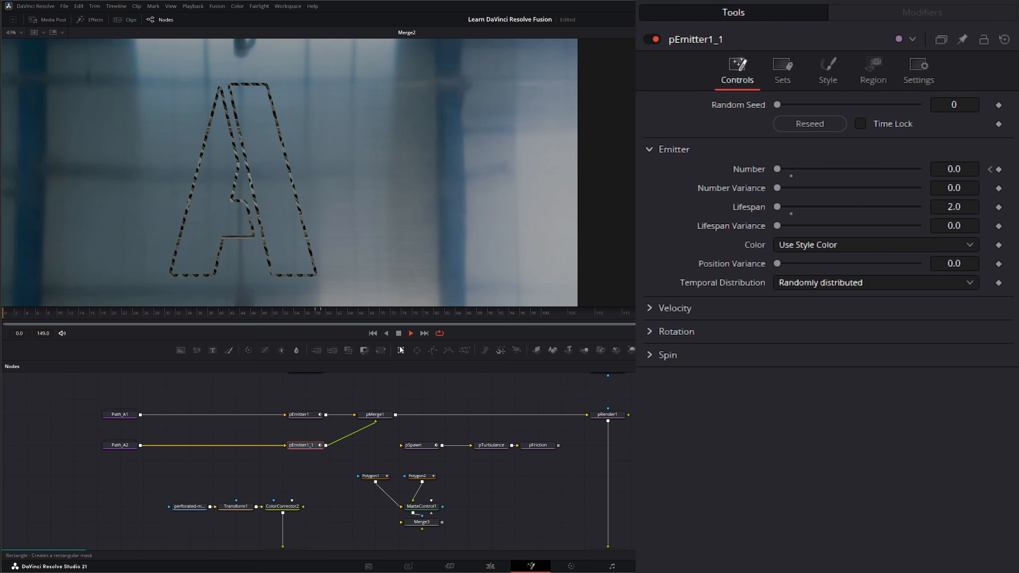
pyautogui.click(398, 333)
pyautogui.click(299, 415)
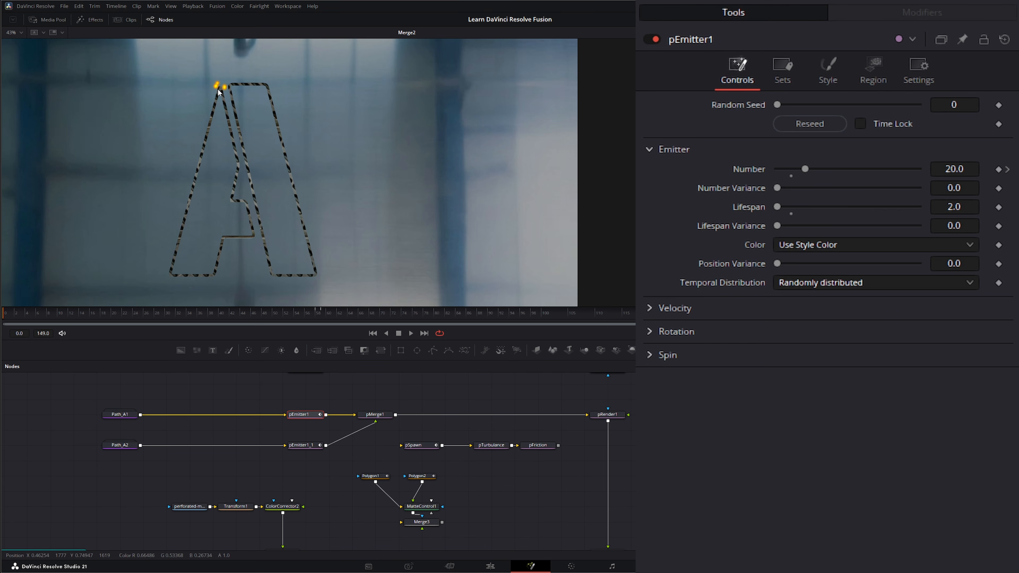
# - Set the particle Style back to Point on both pEmitter1 and pEmitter1_1
pyautogui.click(837, 72)
pyautogui.click(797, 122)
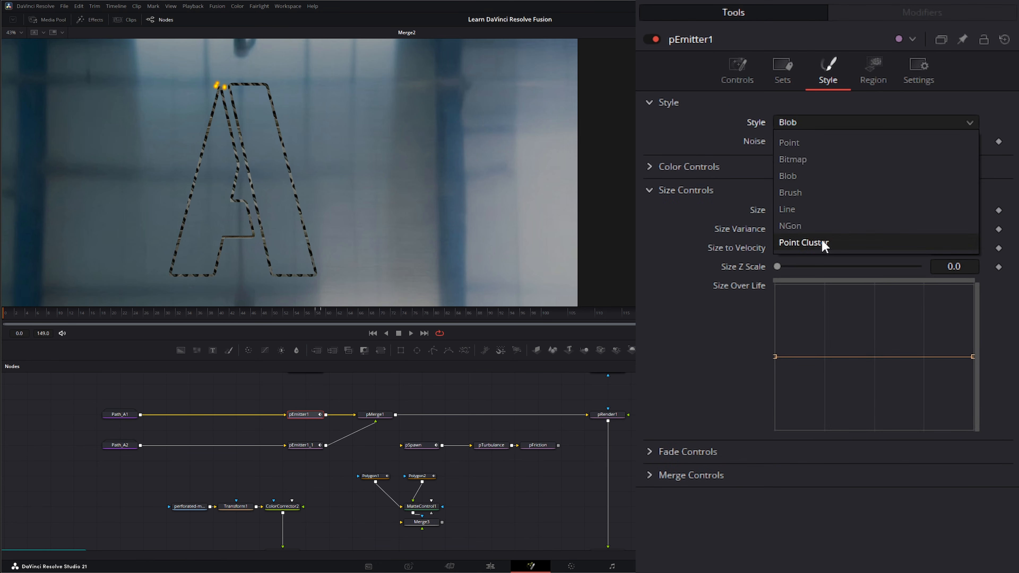
pyautogui.click(823, 243)
pyautogui.click(830, 123)
pyautogui.click(802, 124)
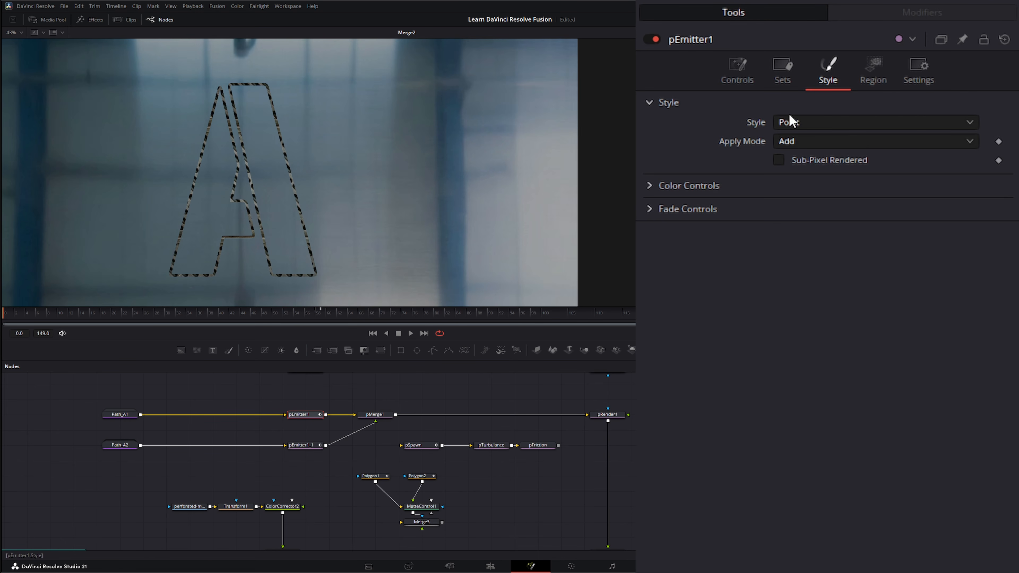
pyautogui.click(307, 445)
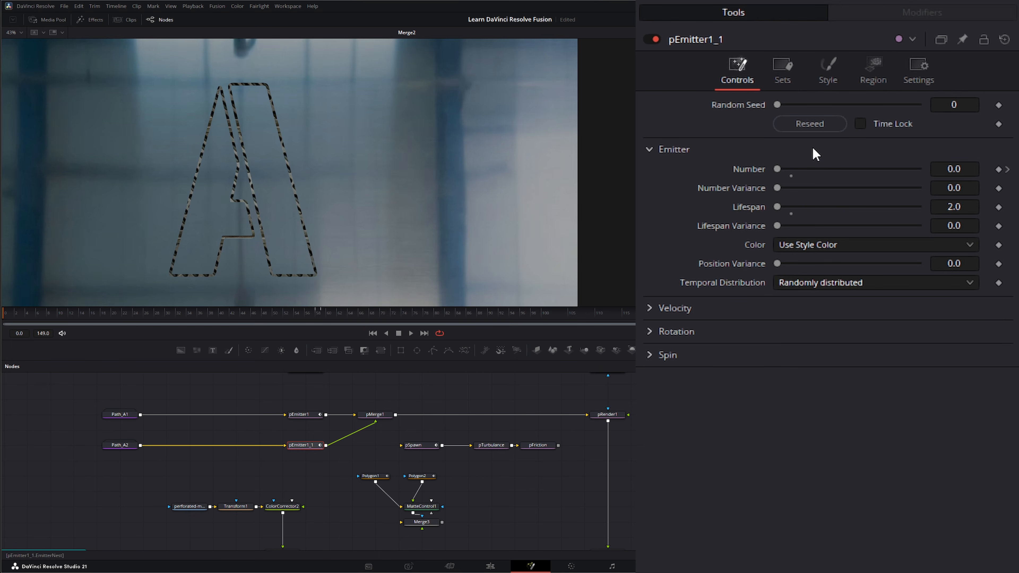
pyautogui.click(828, 69)
pyautogui.click(789, 123)
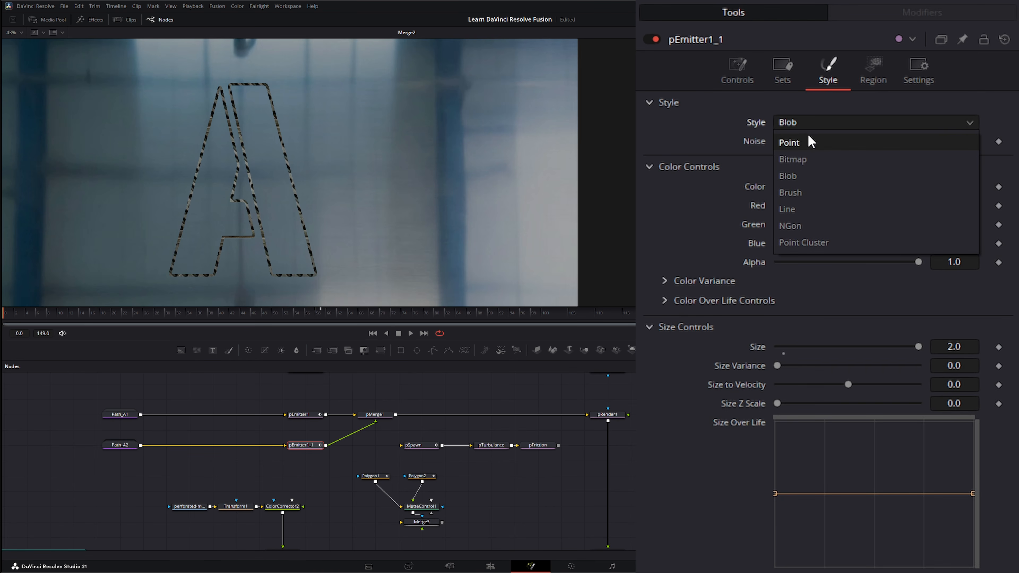
pyautogui.click(796, 141)
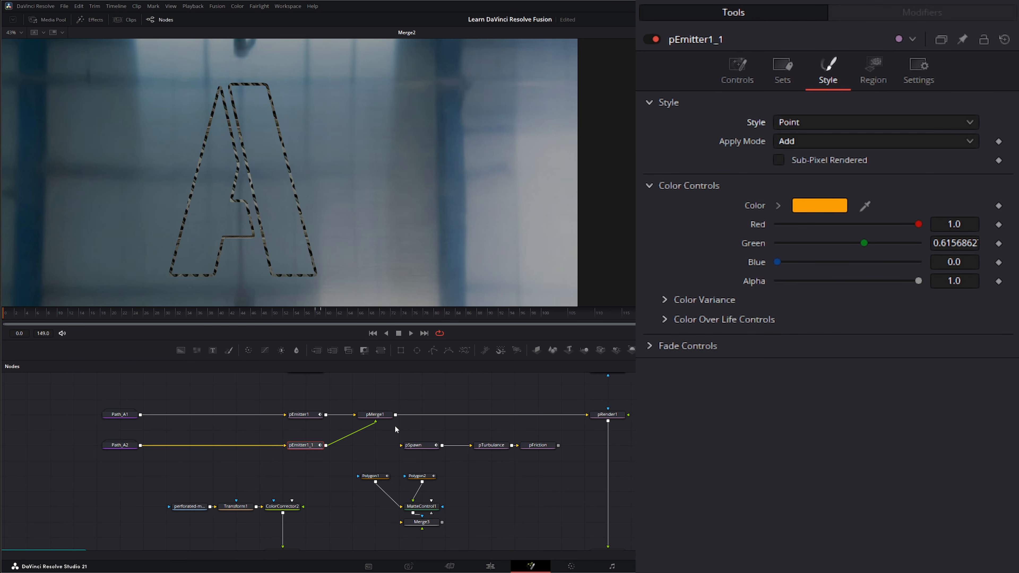
# - Pull pSpawn's output link off pTurbulance and select pSpawn (Number 800, Lifespan 75)
pyautogui.click(378, 417)
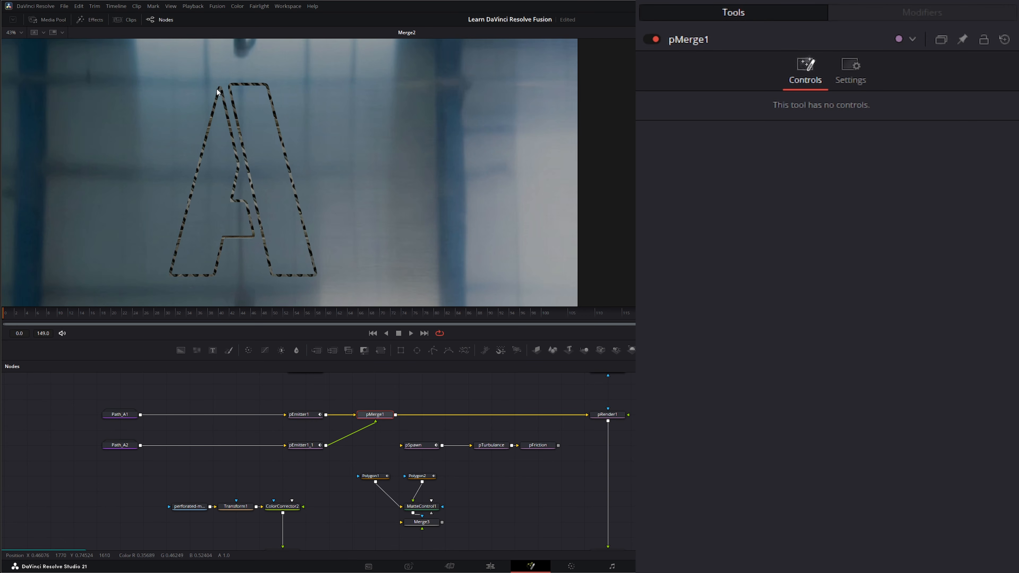
pyautogui.click(299, 416)
pyautogui.click(738, 69)
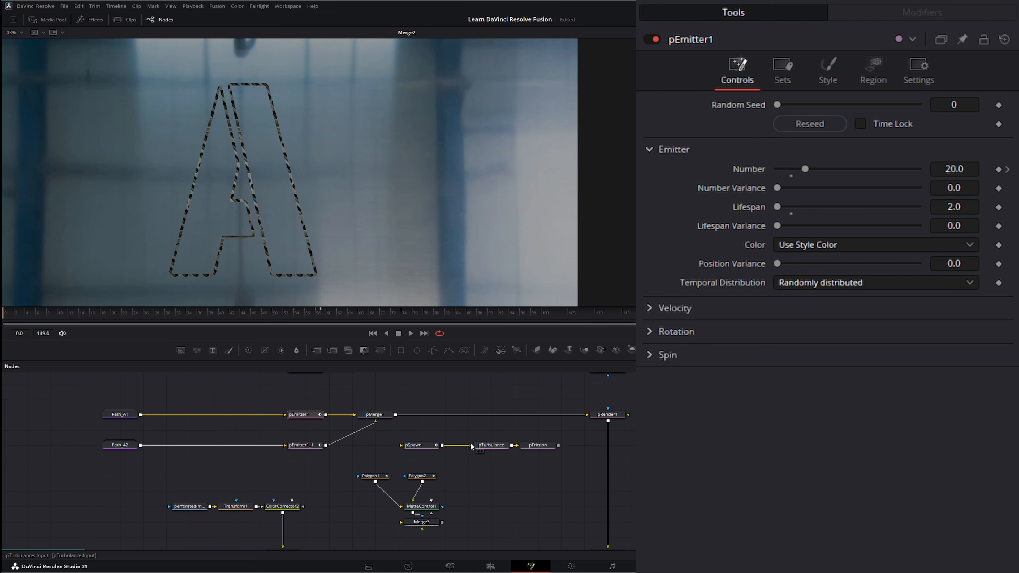
pyautogui.moveTo(471, 446); pyautogui.dragTo(459, 447)
pyautogui.click(412, 445)
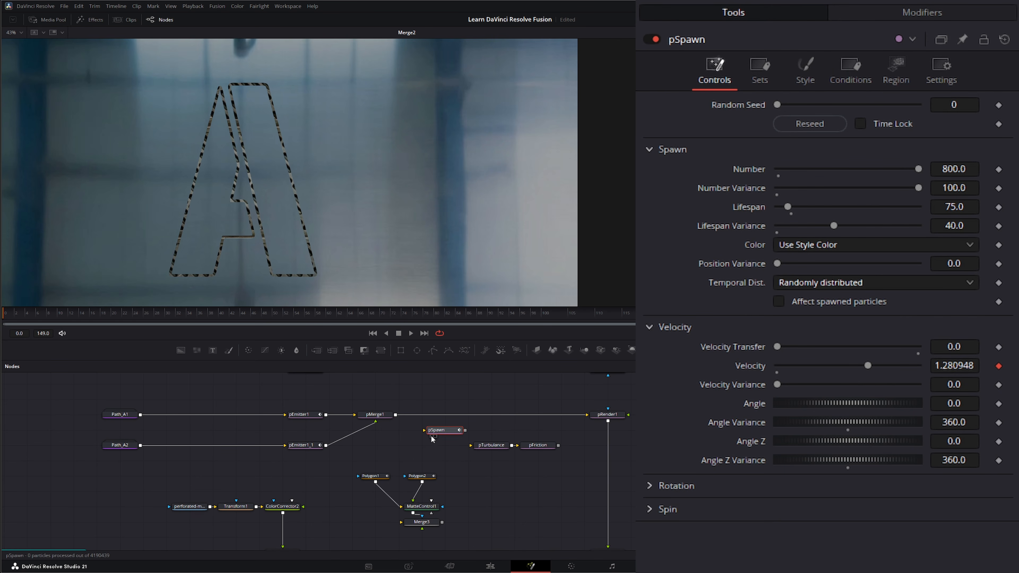
# - Drop pSpawn onto the pMerge1–pRender1 link so merged emitter particles feed the spawner
pyautogui.moveTo(420, 441); pyautogui.dragTo(420, 414)
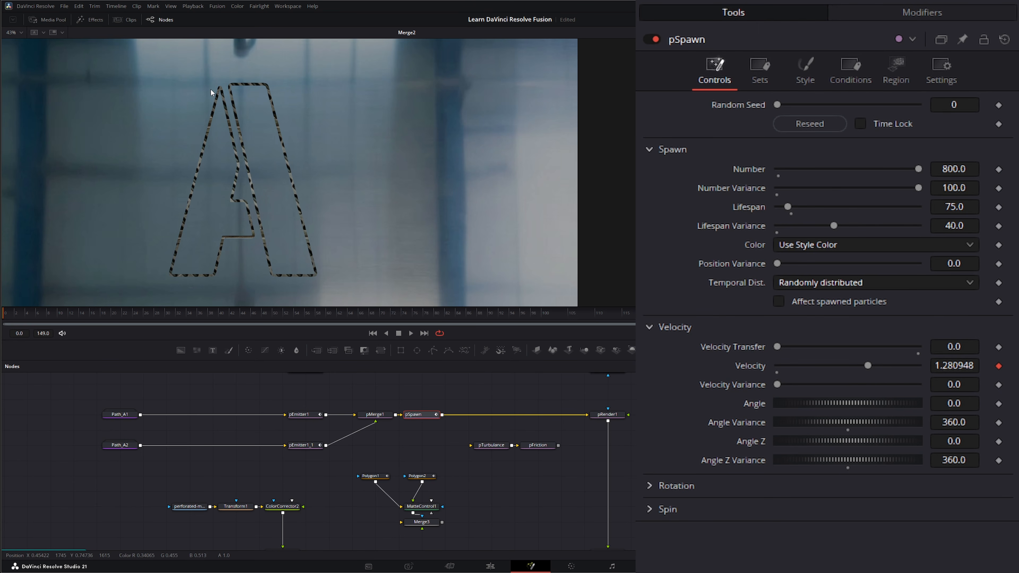
# - Play the burst preview, then select pSpawn and scrub to about frame 24 to see the streaks
pyautogui.click(410, 333)
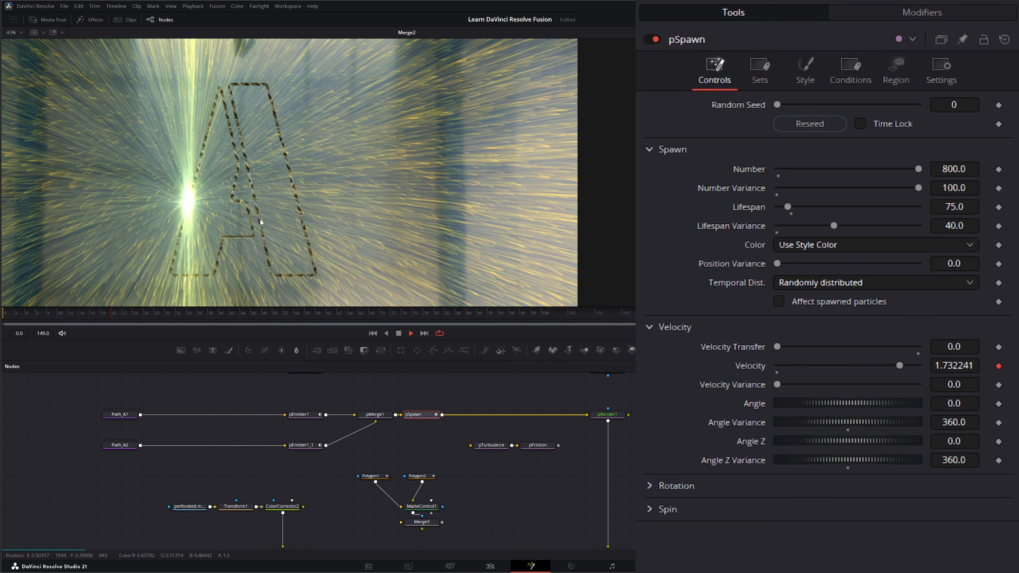
pyautogui.press('space')
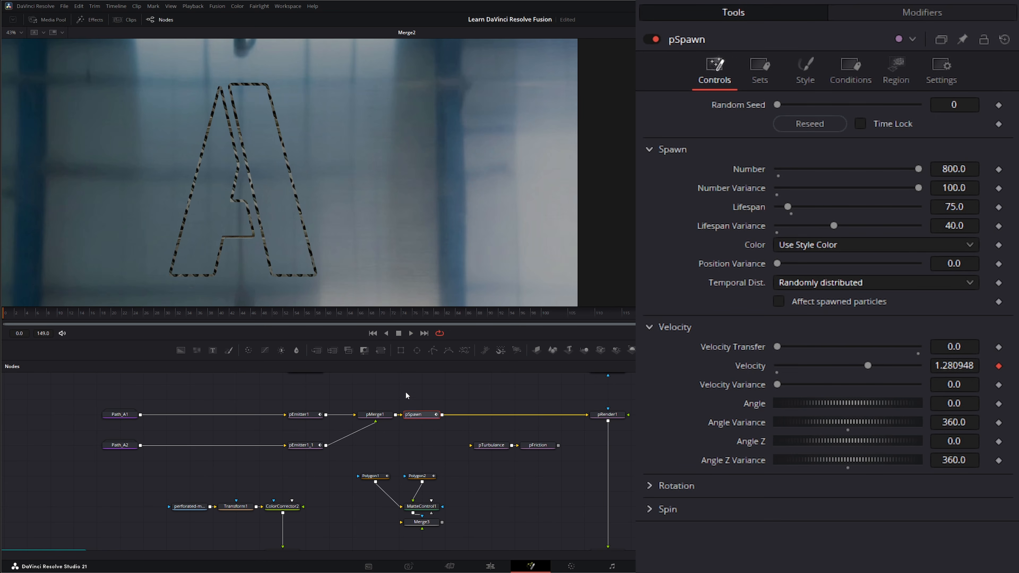
pyautogui.moveTo(406, 391); pyautogui.dragTo(428, 426)
pyautogui.moveTo(152, 310); pyautogui.dragTo(139, 310)
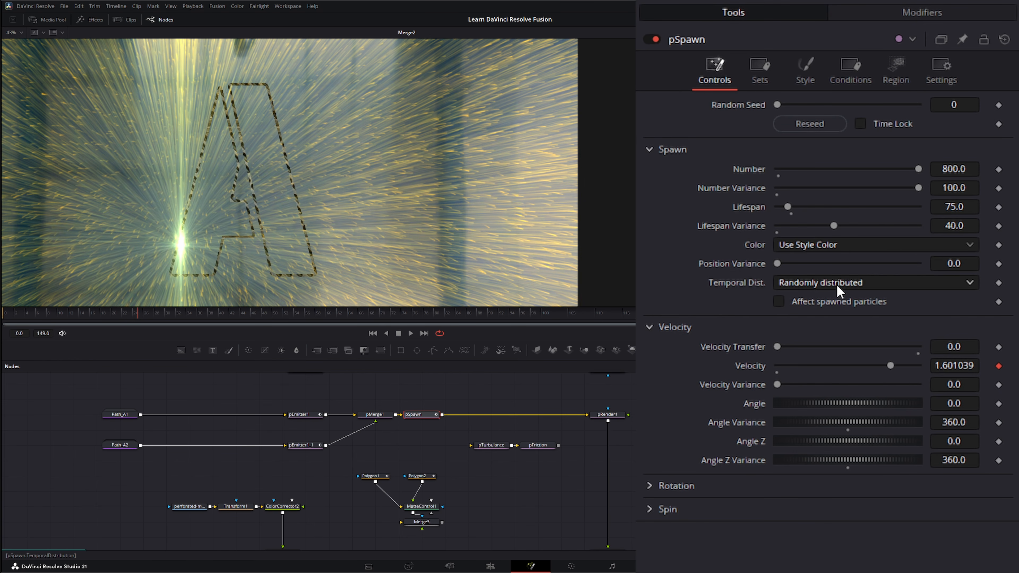
# - Fold away pSpawn's Spawn section and check the Shake modifier (1.0–2.0) driving its Velocity
pyautogui.click(657, 149)
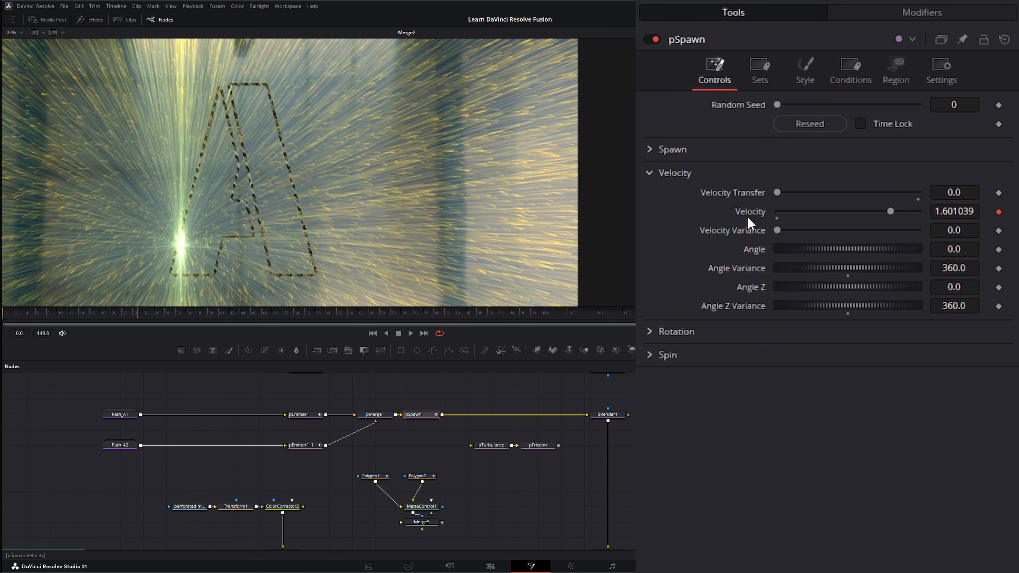
pyautogui.click(933, 17)
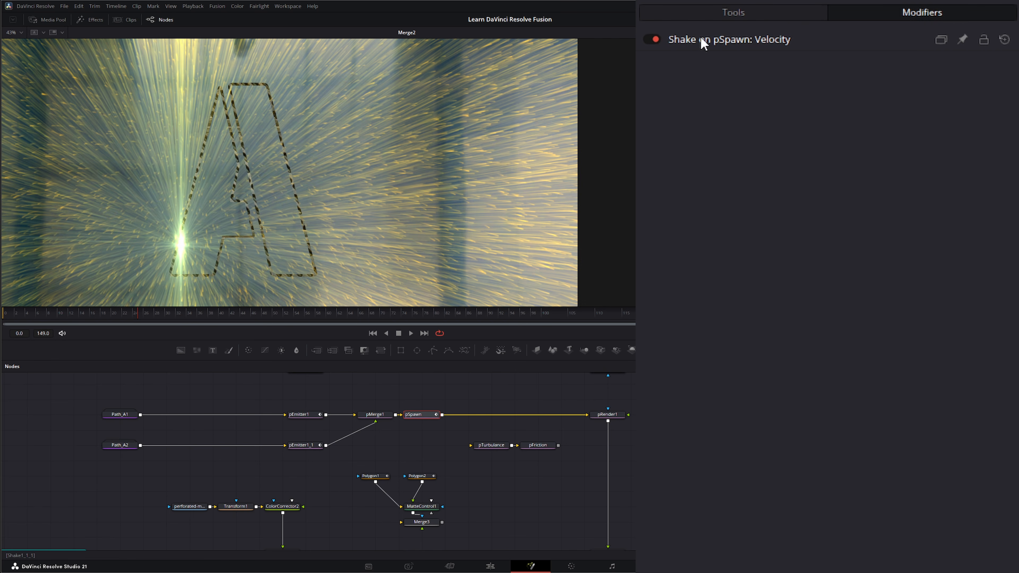
pyautogui.click(744, 40)
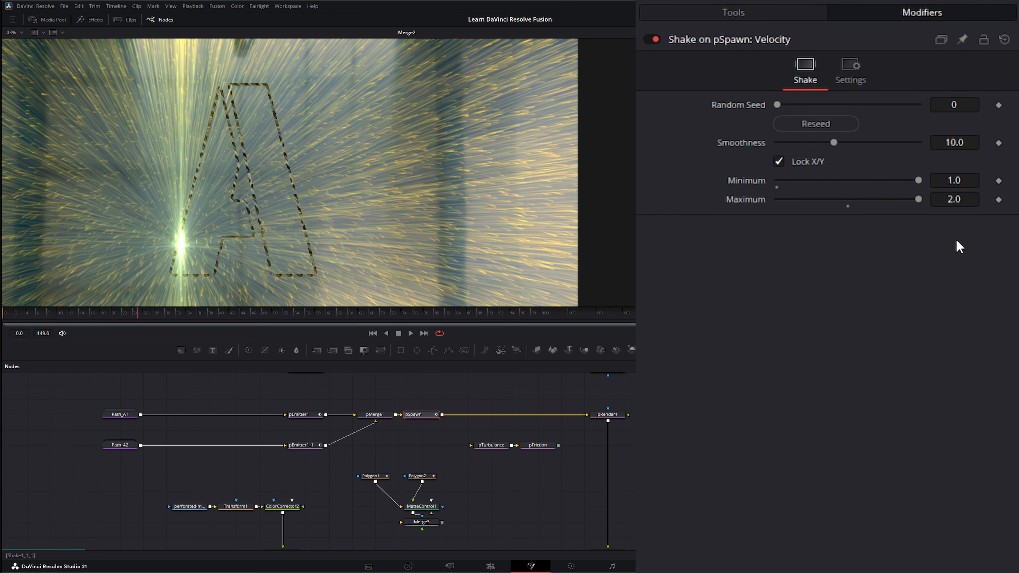
pyautogui.click(738, 12)
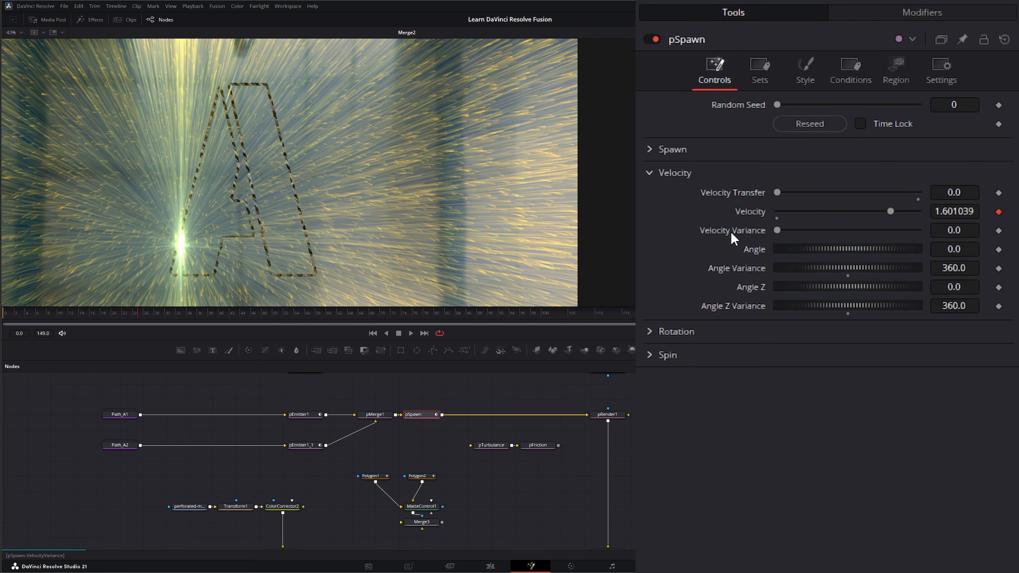
pyautogui.rightClick(714, 232)
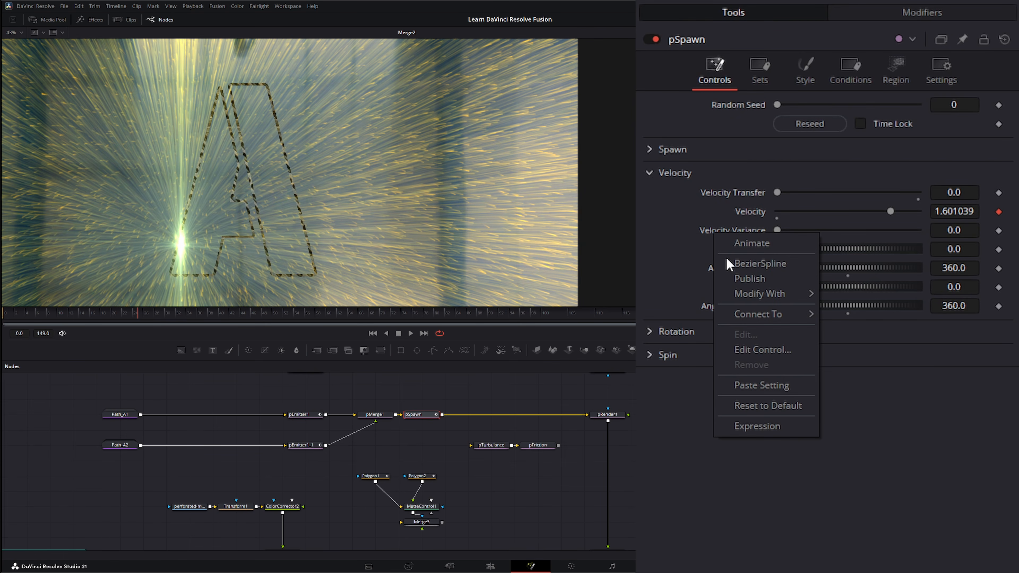
pyautogui.moveTo(751, 293)
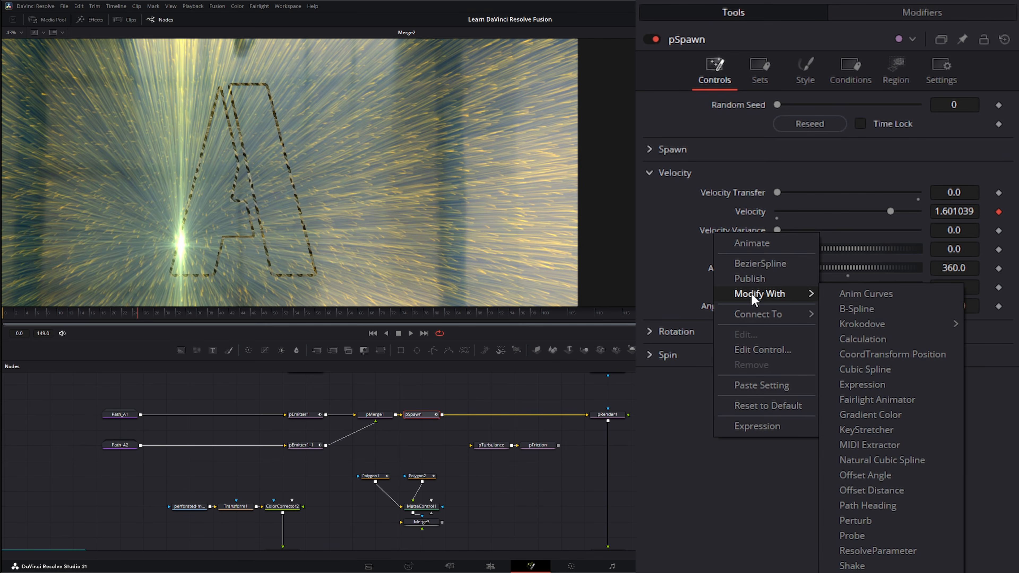
pyautogui.click(857, 566)
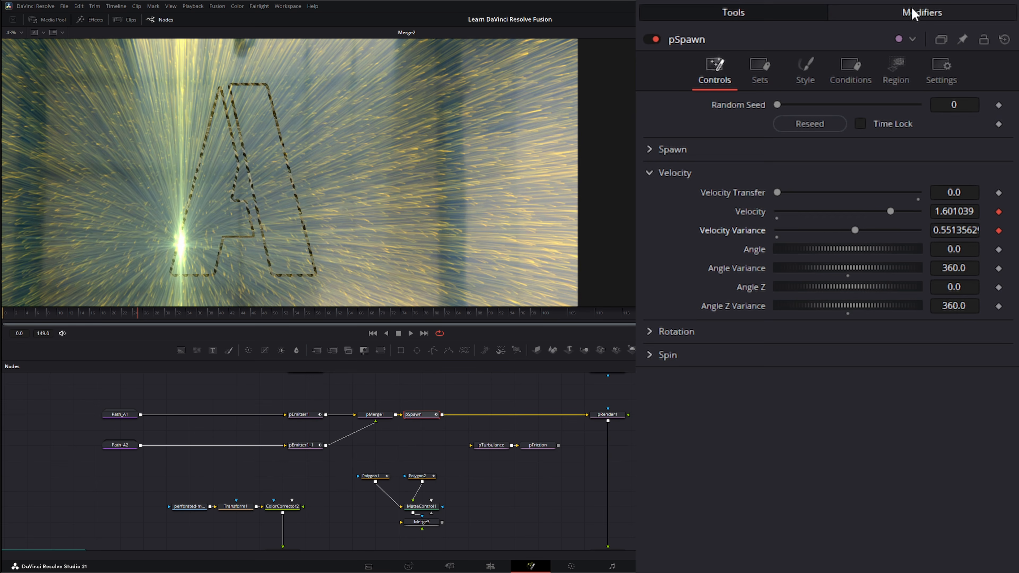
pyautogui.click(911, 16)
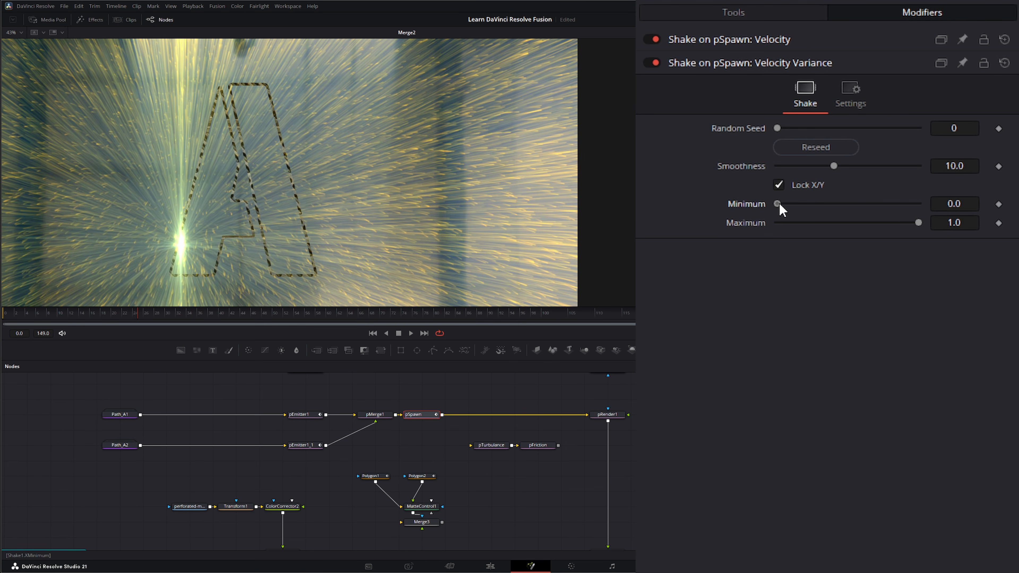
pyautogui.moveTo(780, 203); pyautogui.dragTo(835, 205)
pyautogui.moveTo(835, 166); pyautogui.dragTo(844, 167)
pyautogui.moveTo(919, 222); pyautogui.dragTo(881, 223)
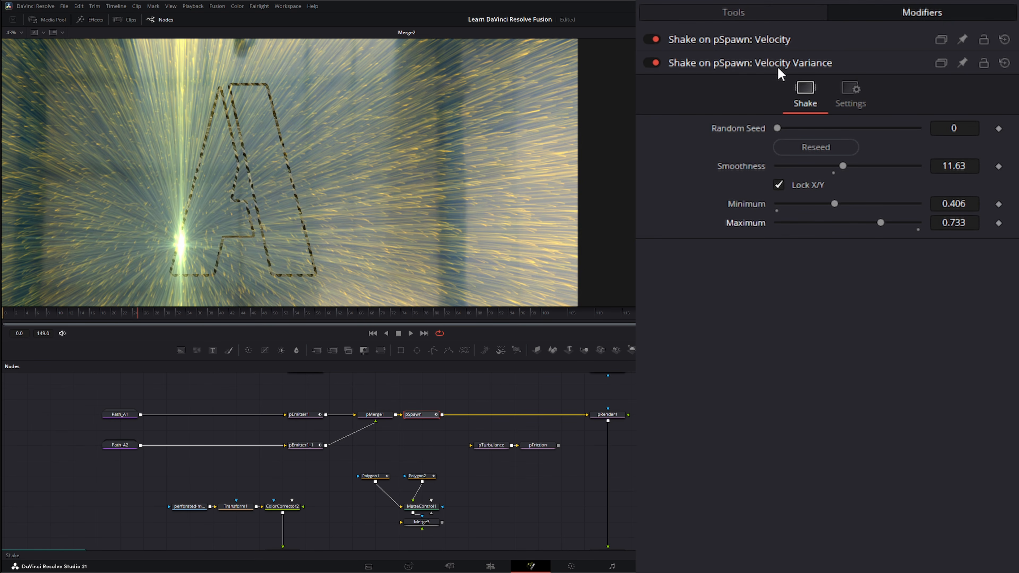
pyautogui.click(734, 15)
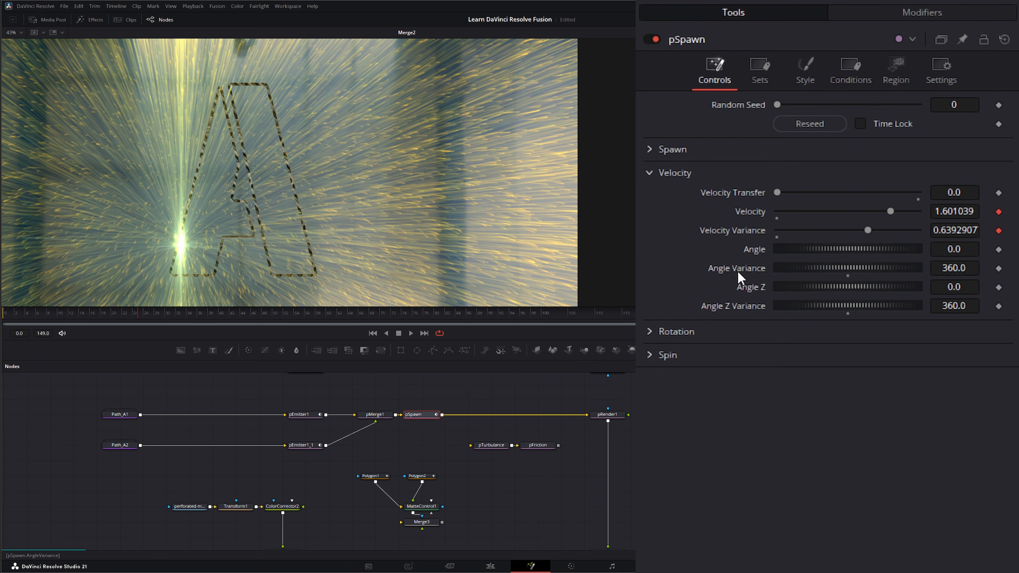
pyautogui.doubleClick(711, 237)
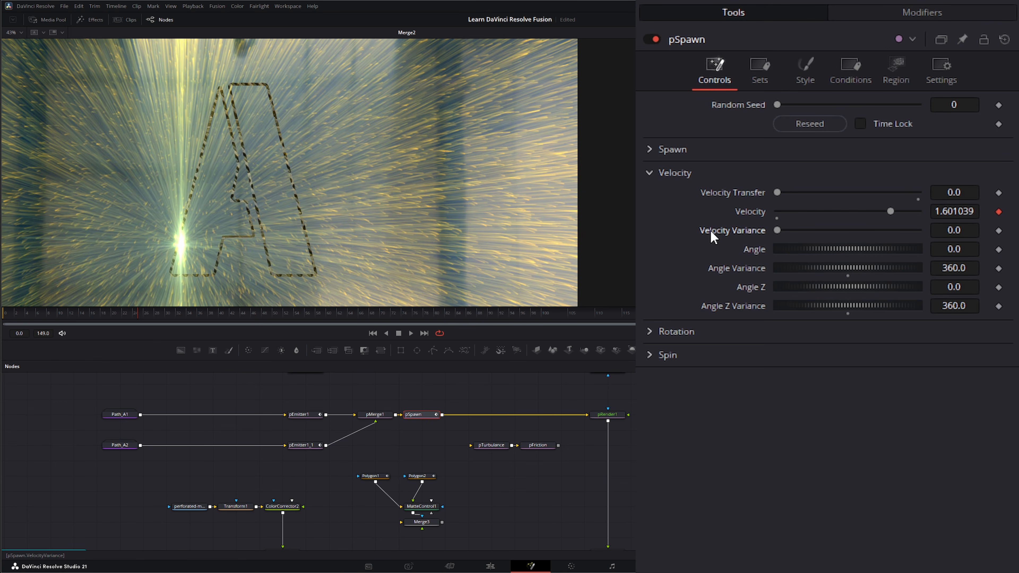
pyautogui.click(892, 14)
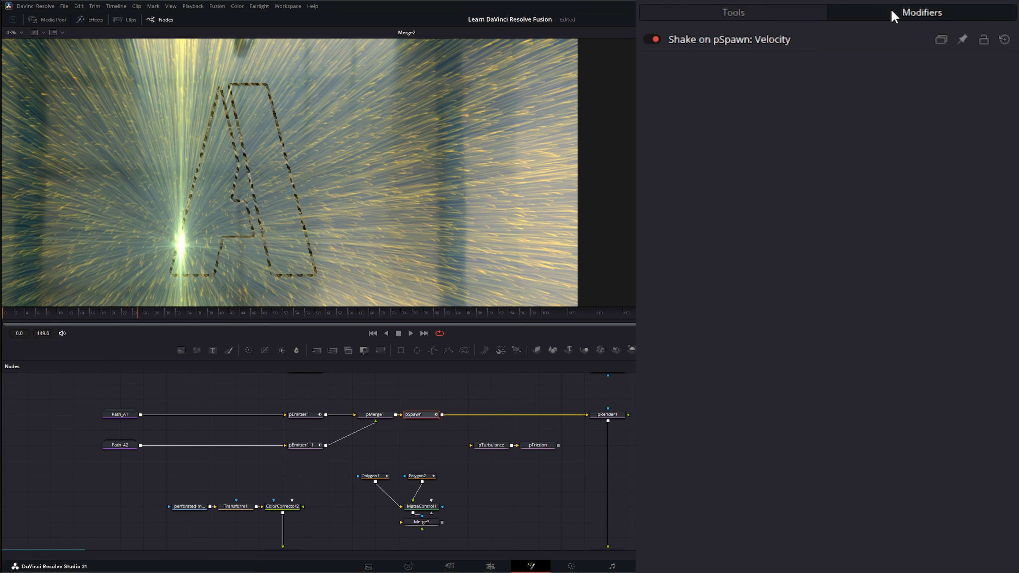
pyautogui.click(733, 15)
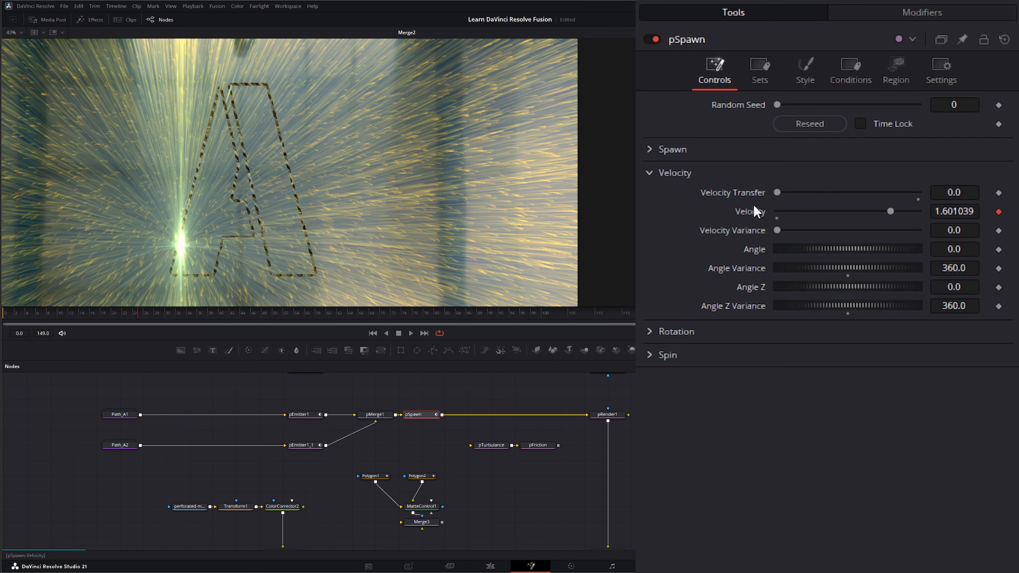
# - Recheck the Shake modifier on Velocity, then play and stop a particle preview
pyautogui.click(892, 15)
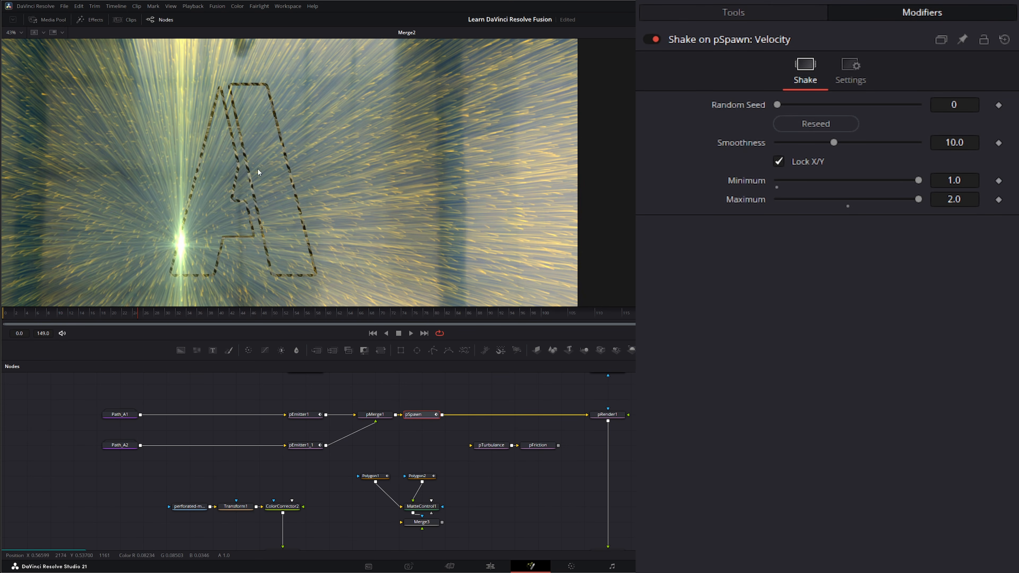
pyautogui.click(734, 12)
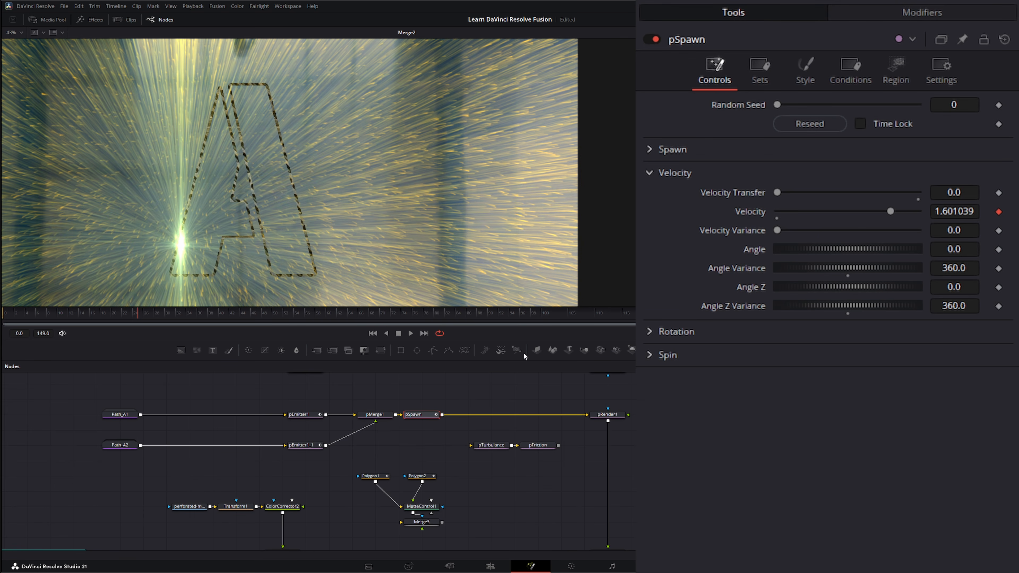
pyautogui.click(411, 334)
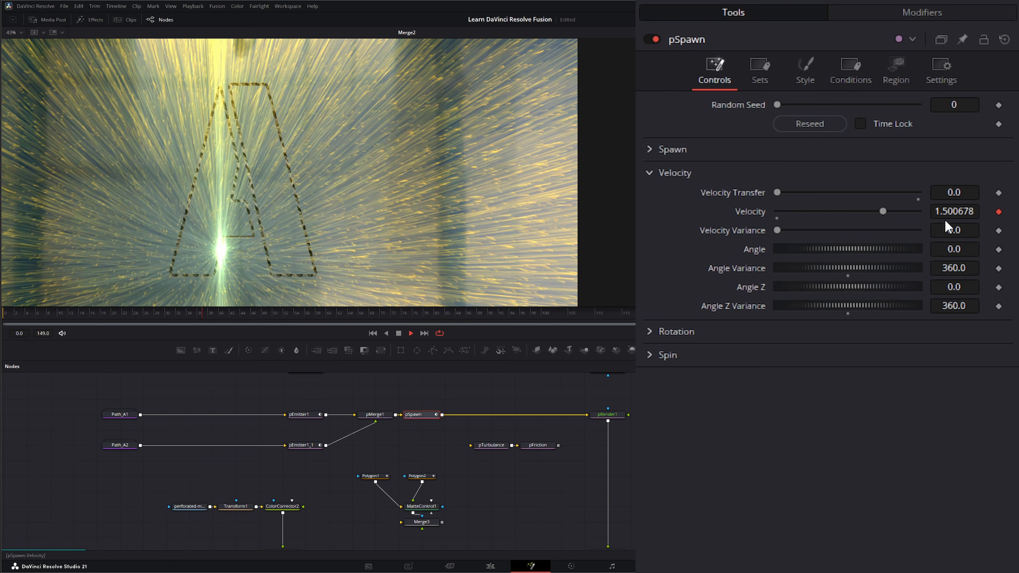
pyautogui.click(399, 334)
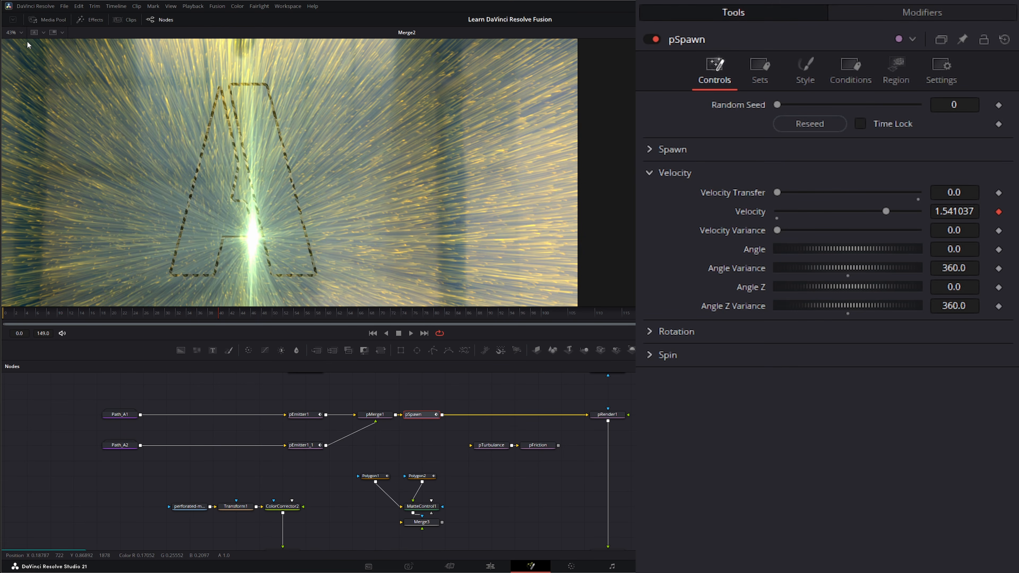
# - Fit the whole frame in the viewer and pan so the burst sits centred inside the A
pyautogui.click(16, 32)
pyautogui.click(20, 48)
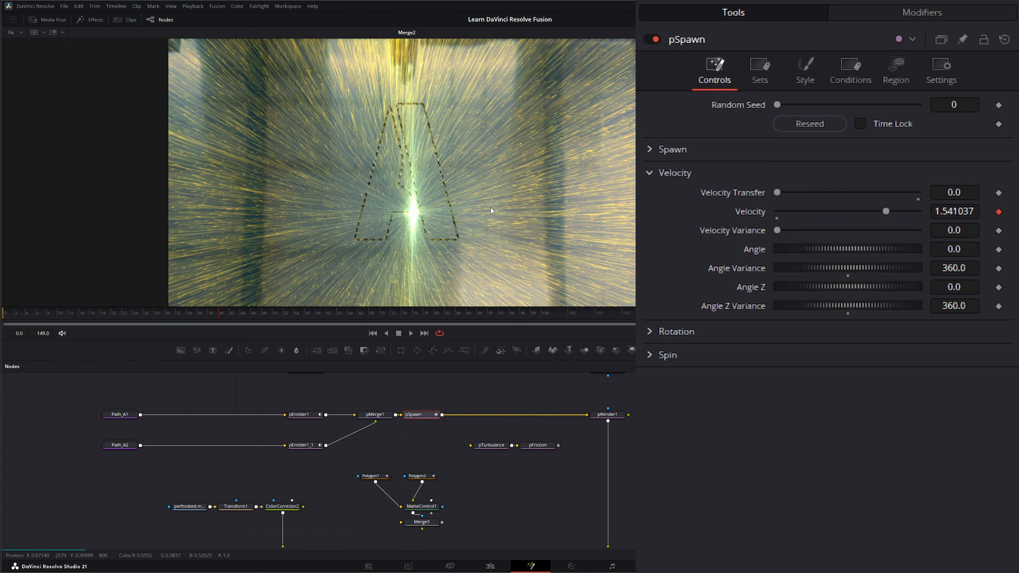
pyautogui.moveTo(490, 207); pyautogui.dragTo(337, 209)
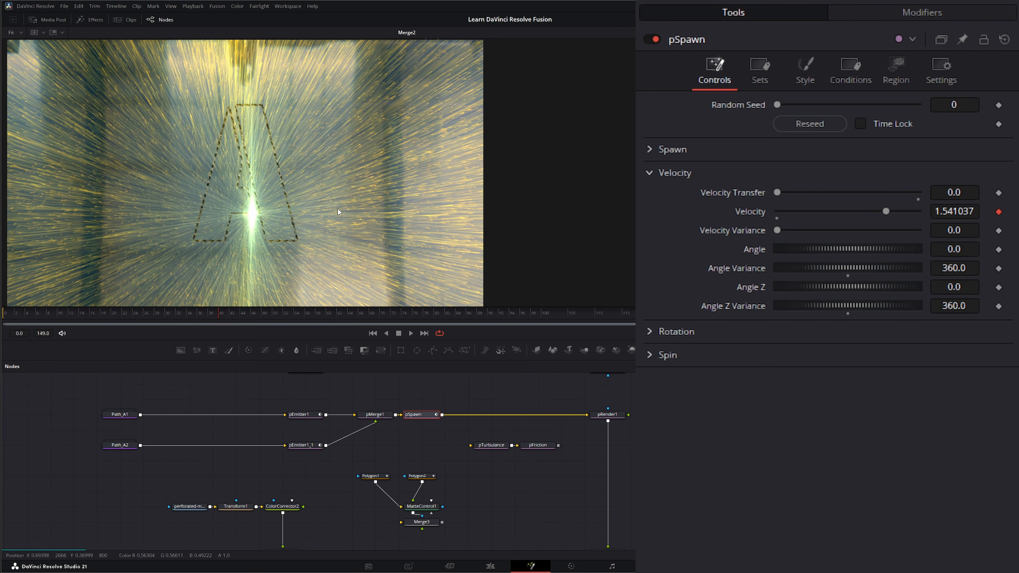
# - Peek at pSpawn's Rotation and Spin settings, then fold both away again
pyautogui.click(650, 332)
pyautogui.click(649, 332)
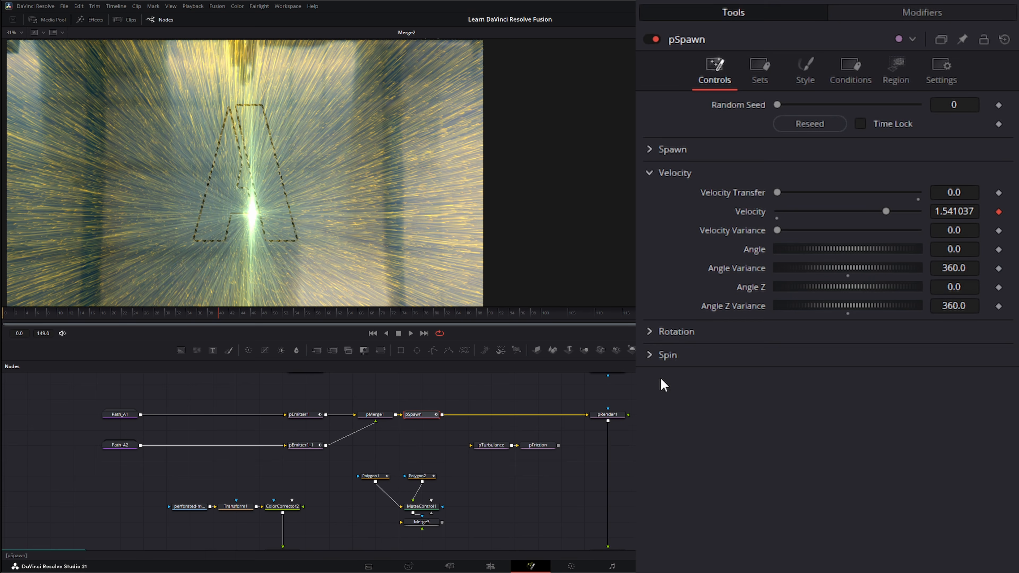
pyautogui.click(650, 355)
pyautogui.click(649, 354)
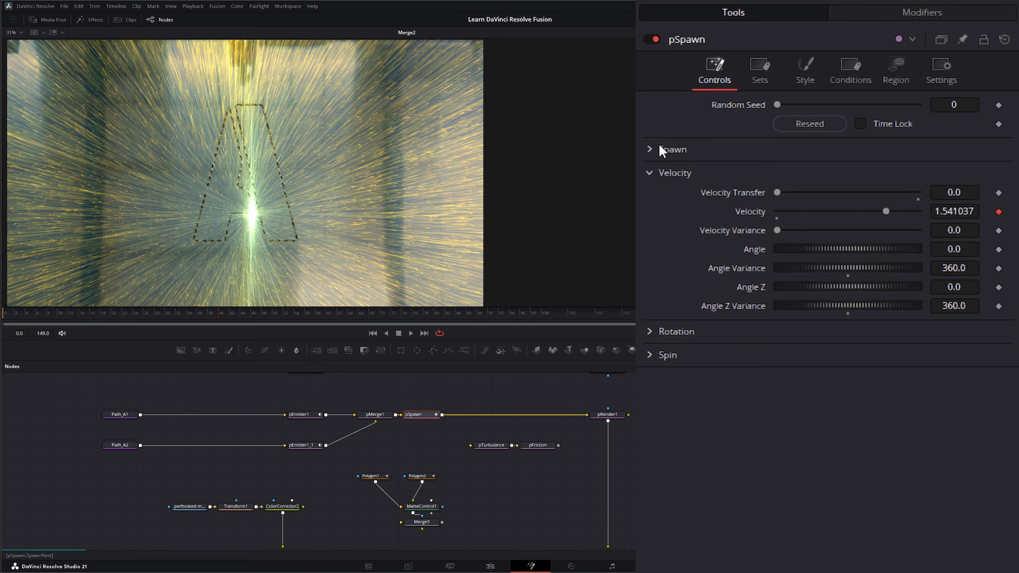
# - Check pSpawn's Sets, then view its Style settings with white particles at RGB 2.0
pyautogui.click(757, 69)
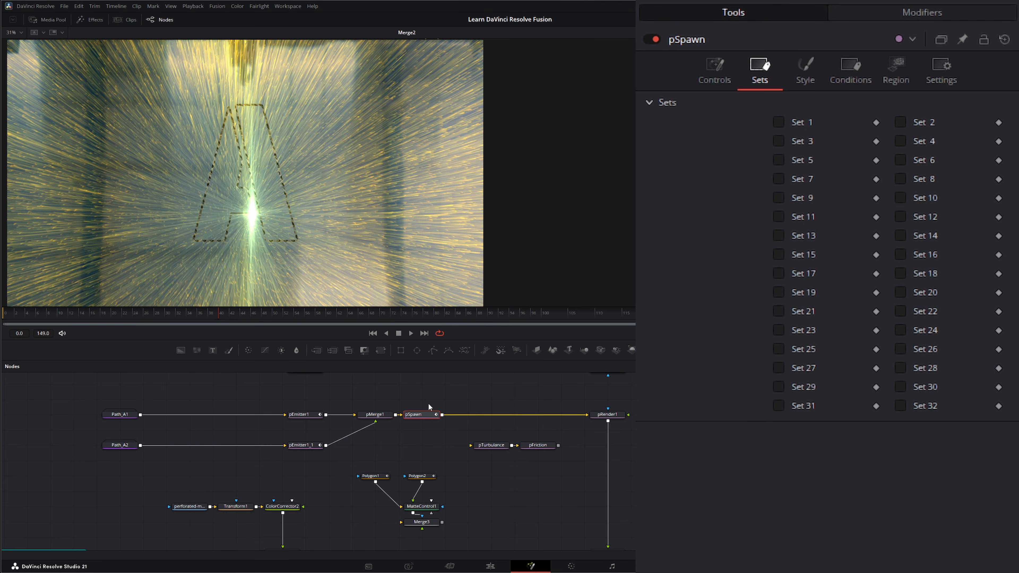
pyautogui.click(807, 68)
pyautogui.click(649, 102)
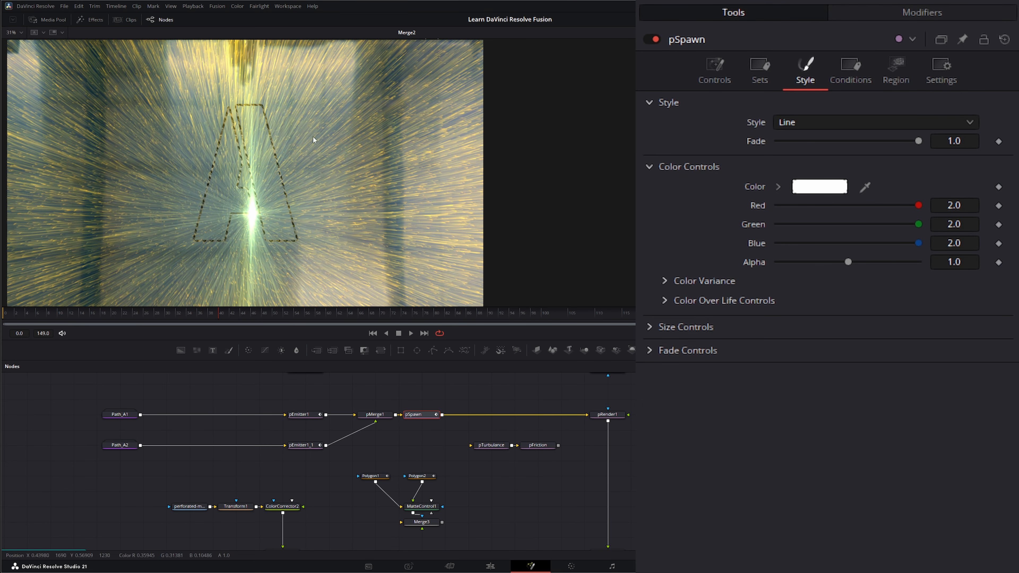
pyautogui.click(649, 102)
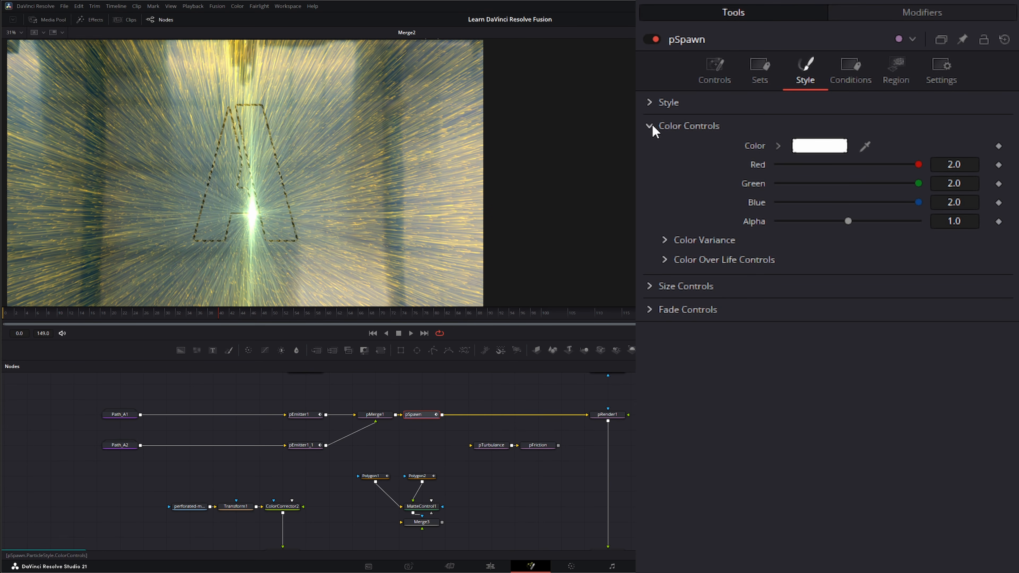
pyautogui.click(665, 239)
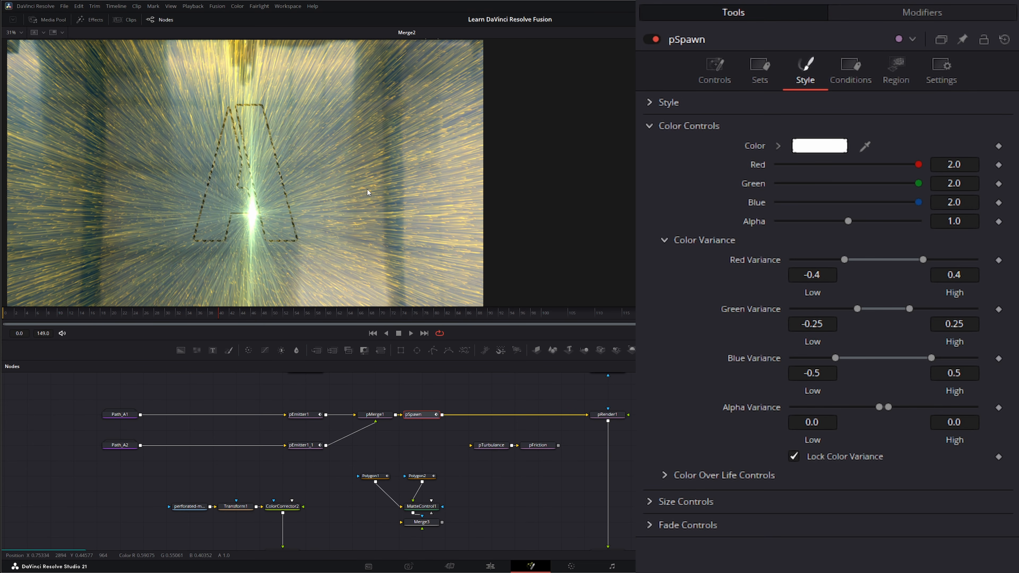
pyautogui.click(664, 242)
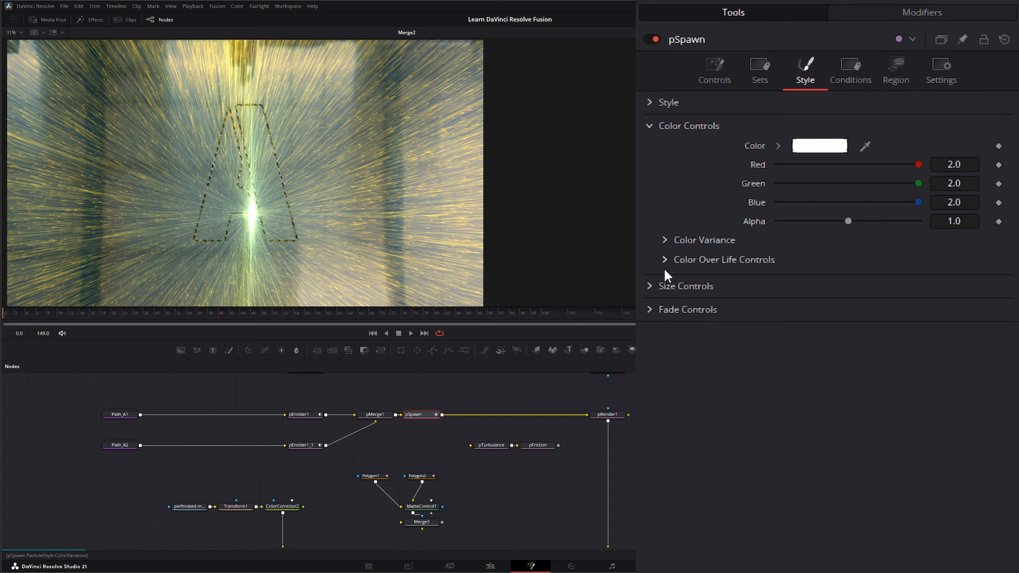
pyautogui.click(664, 260)
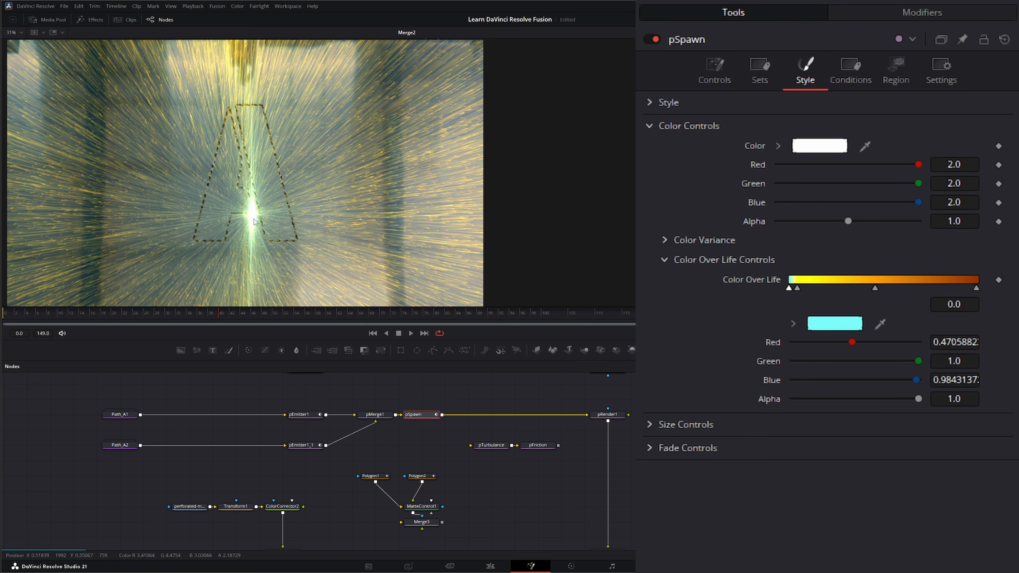
pyautogui.click(796, 288)
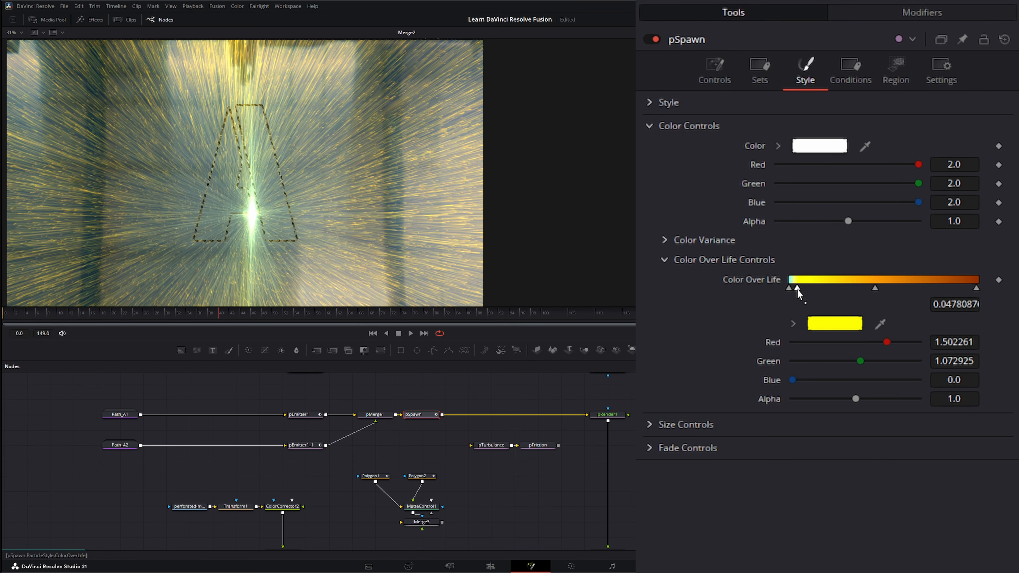
pyautogui.click(875, 288)
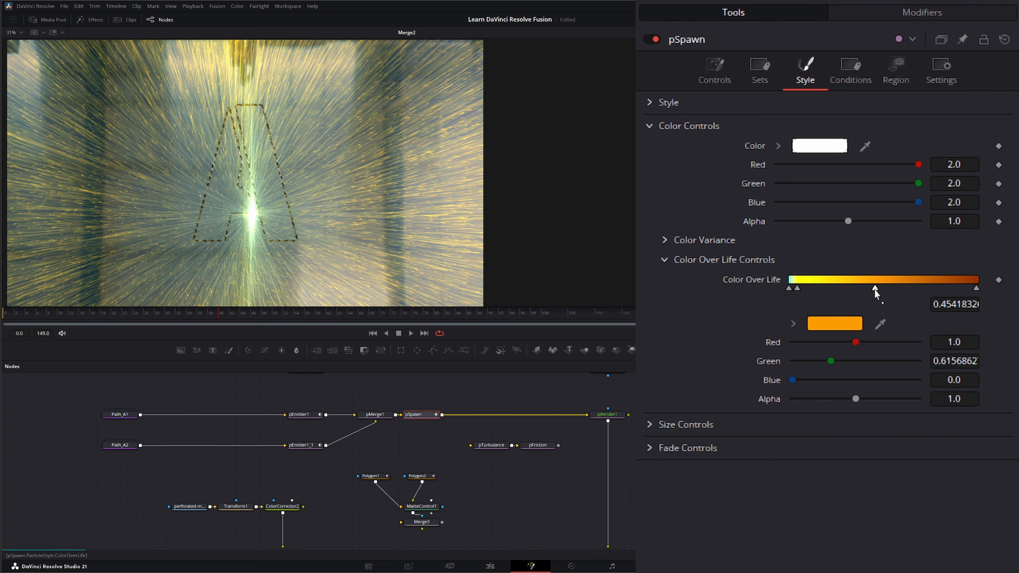
pyautogui.click(976, 288)
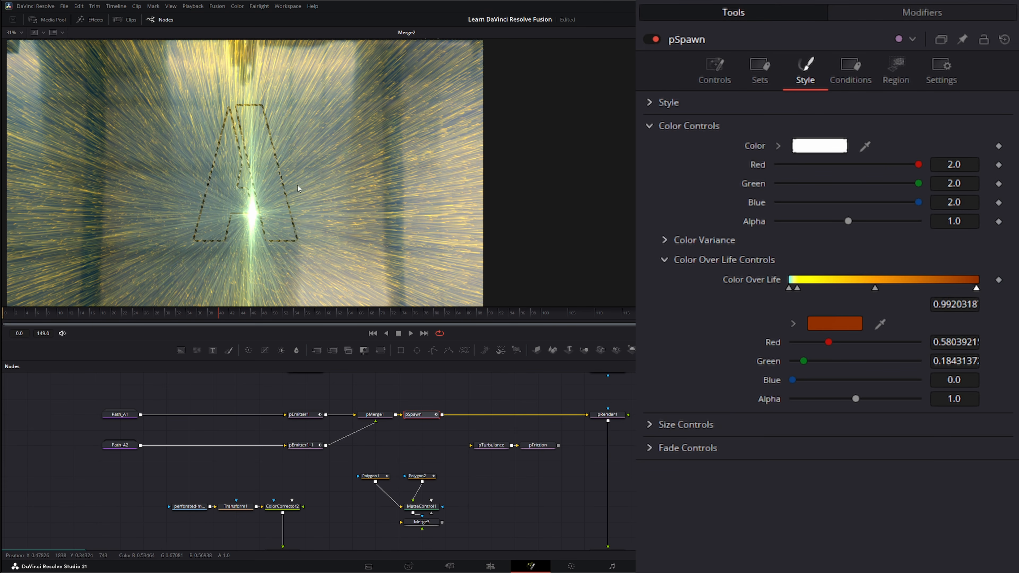
pyautogui.click(665, 260)
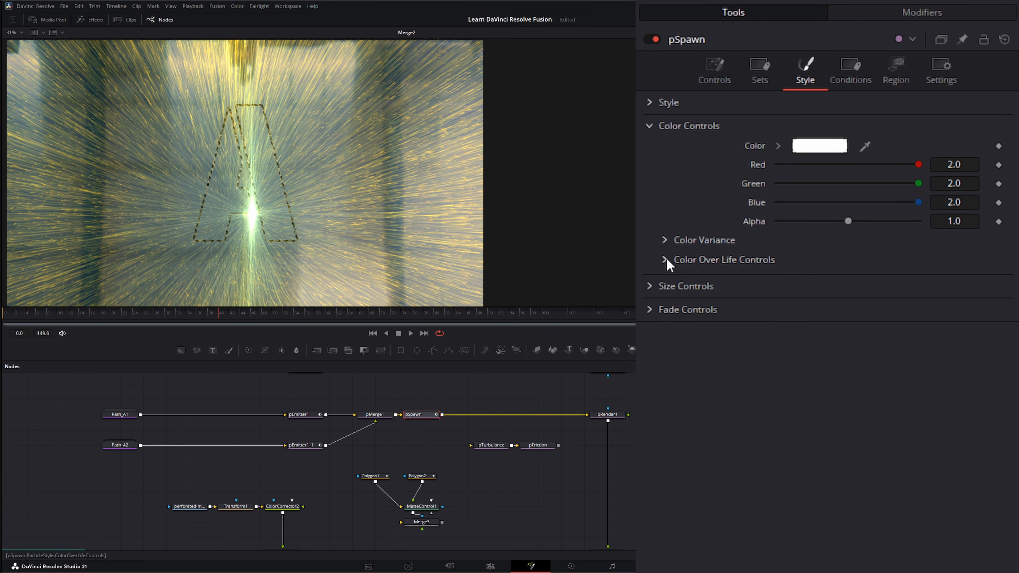
# - Review pSpawn's Size and Fade controls, then show its Conditions: Probability 1.0, Age 1.0–1.0
pyautogui.click(650, 286)
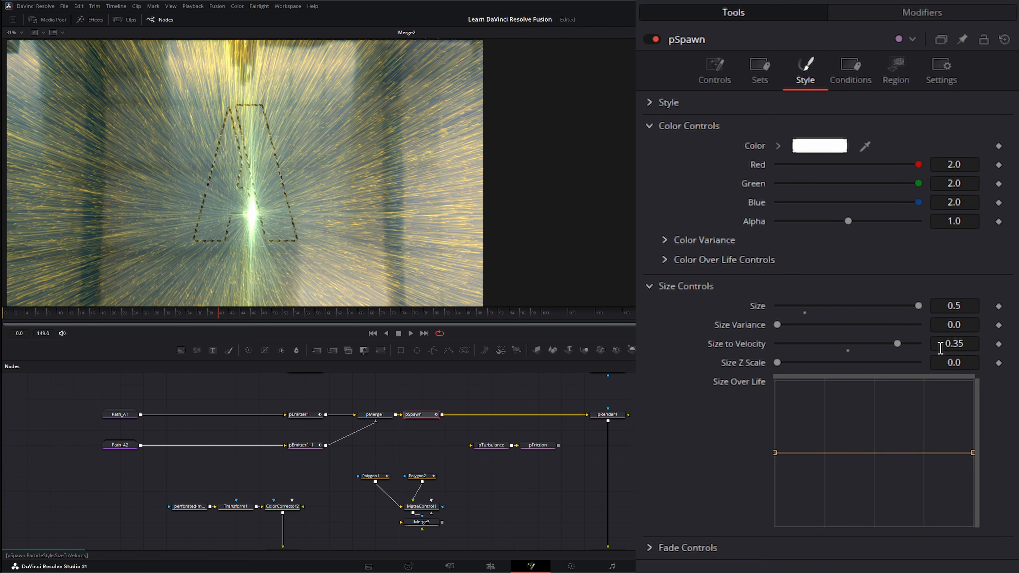
pyautogui.click(650, 285)
pyautogui.click(650, 310)
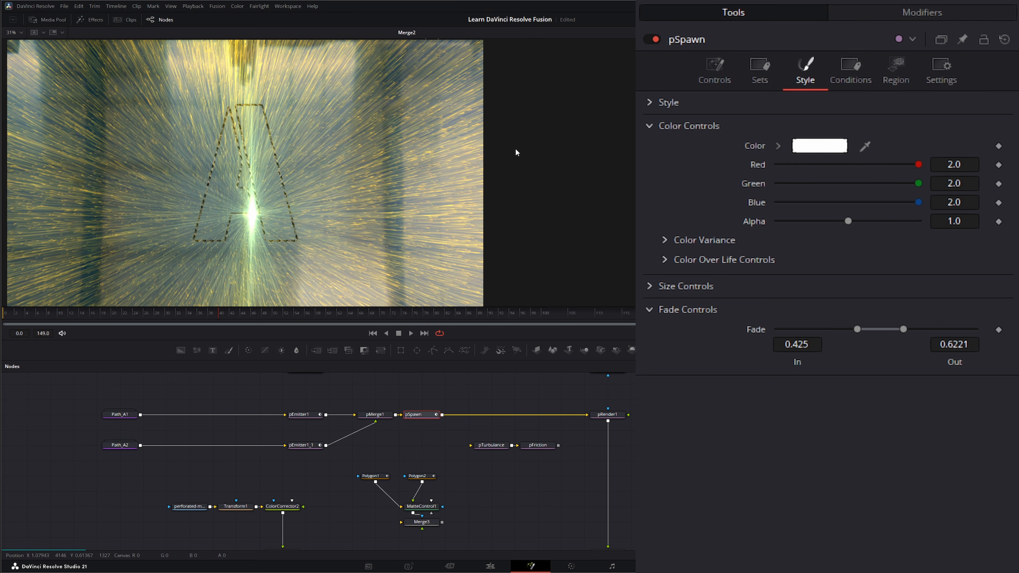
pyautogui.click(650, 310)
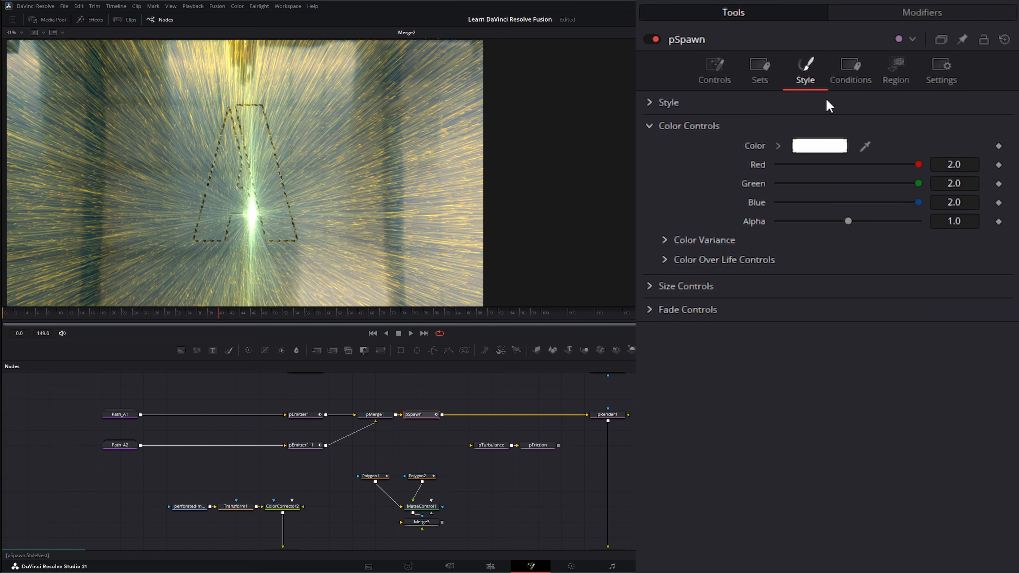
pyautogui.click(853, 68)
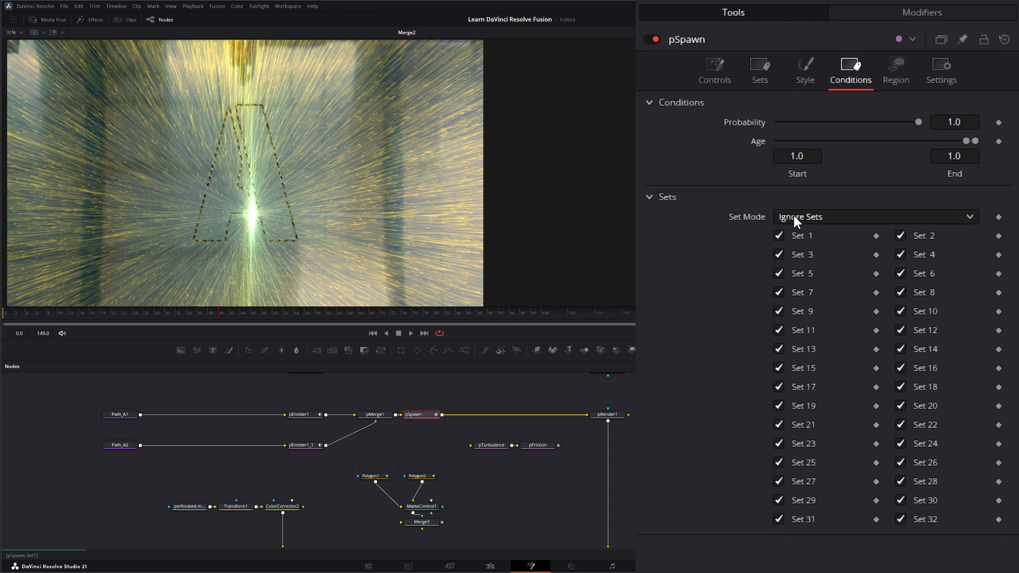
# - Check pSpawn's Region tab, return to its Controls, and start the particle preview
pyautogui.click(896, 68)
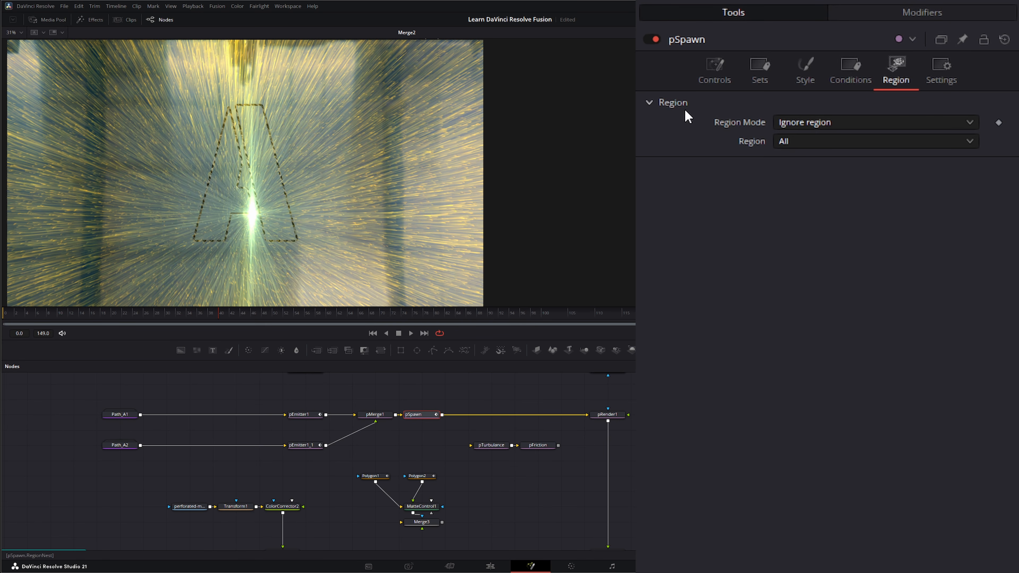
pyautogui.click(725, 66)
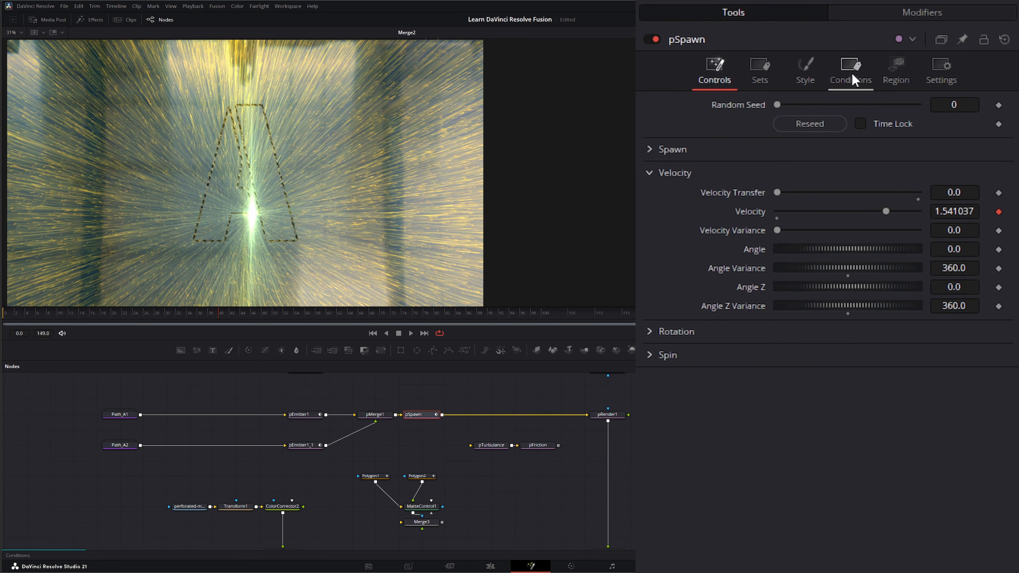
pyautogui.click(410, 333)
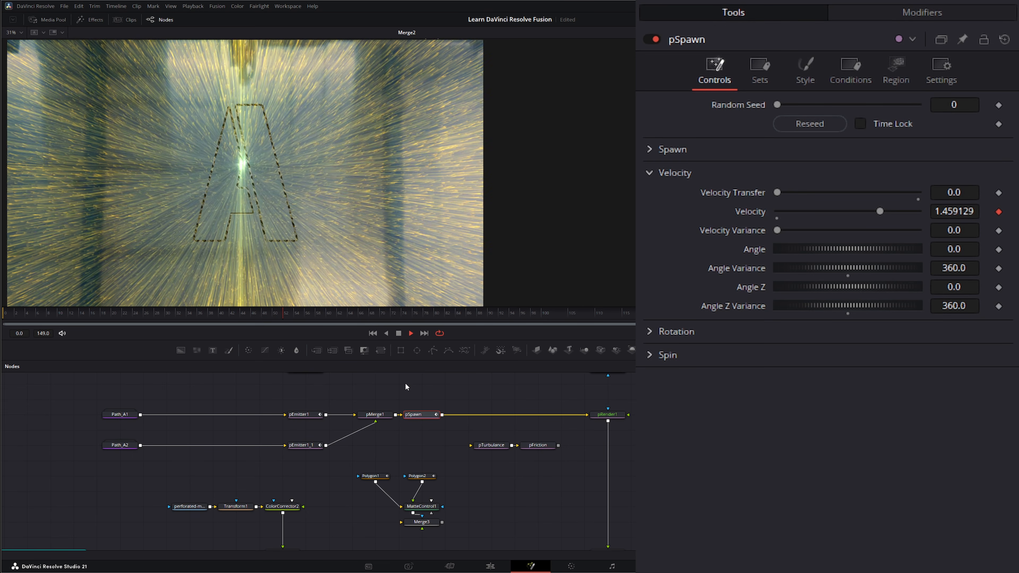
# - Select both emitters, stop playback, and inspect pRender1 before returning to pSpawn
pyautogui.moveTo(405, 384); pyautogui.dragTo(421, 427)
pyautogui.moveTo(289, 385); pyautogui.dragTo(307, 460)
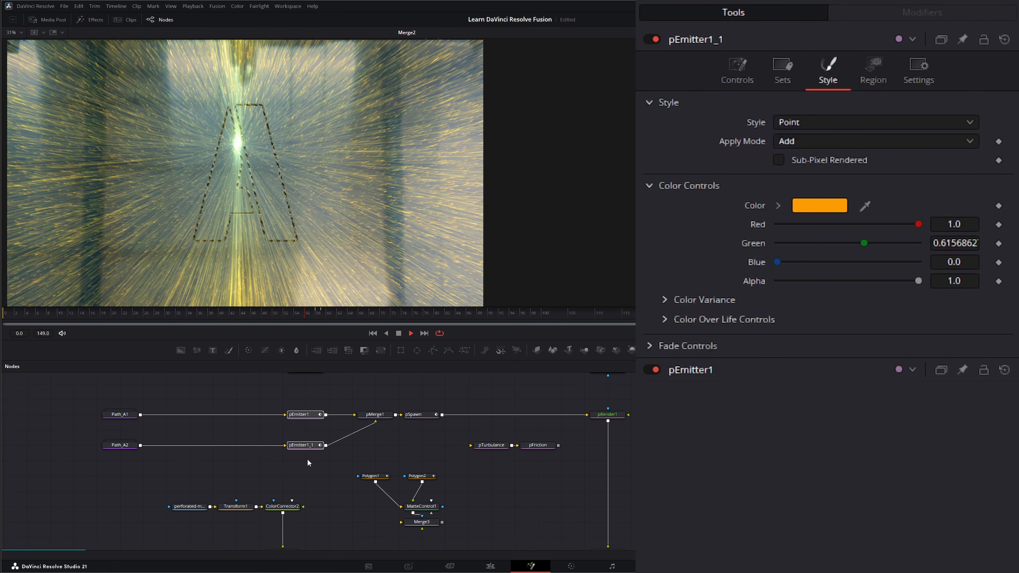
pyautogui.click(398, 335)
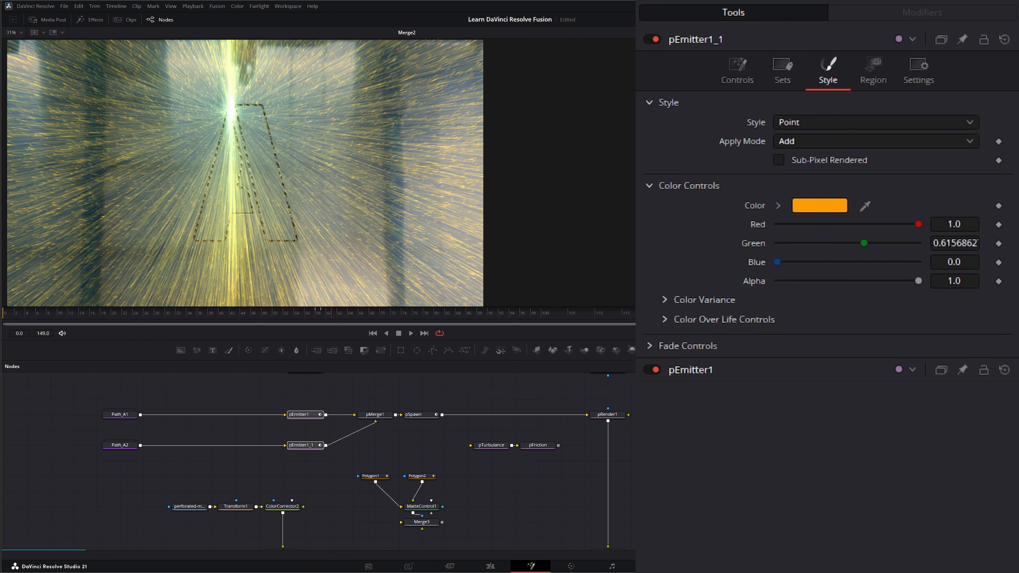
pyautogui.click(598, 416)
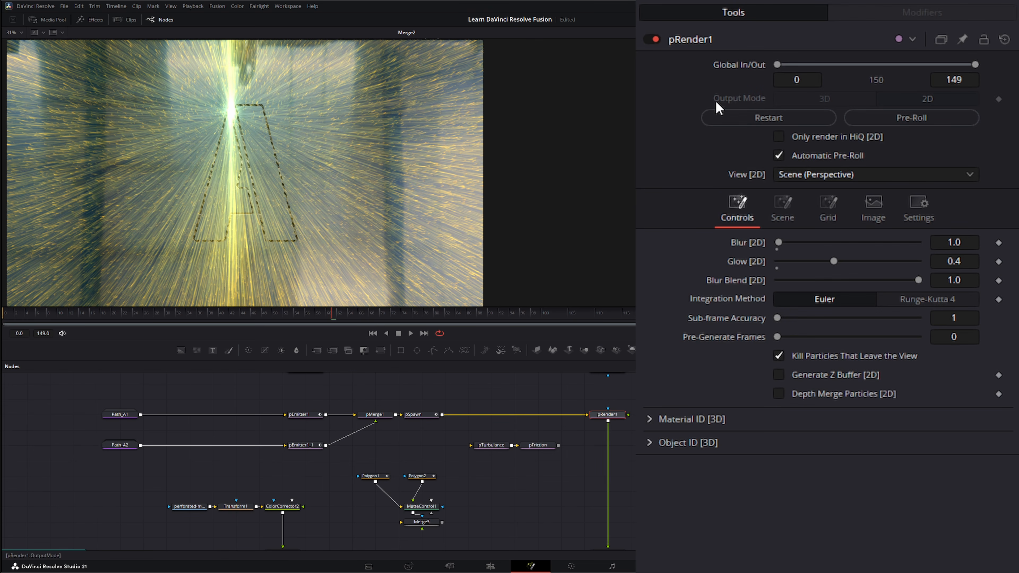
pyautogui.click(414, 417)
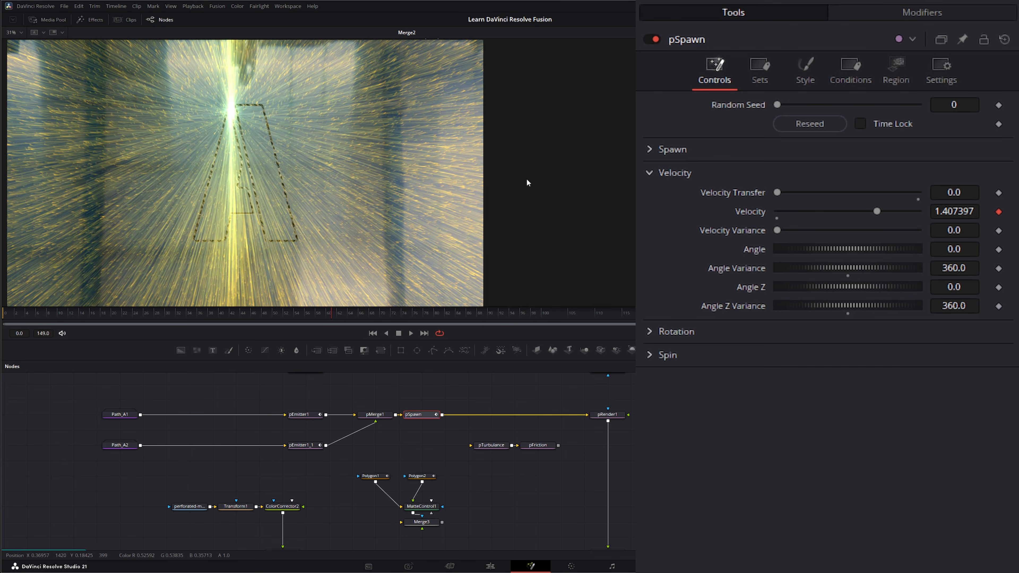
# - Detach pTurbulance from pFriction, insert it between pSpawn and pRender1, and show Strength Over Life
pyautogui.click(471, 447)
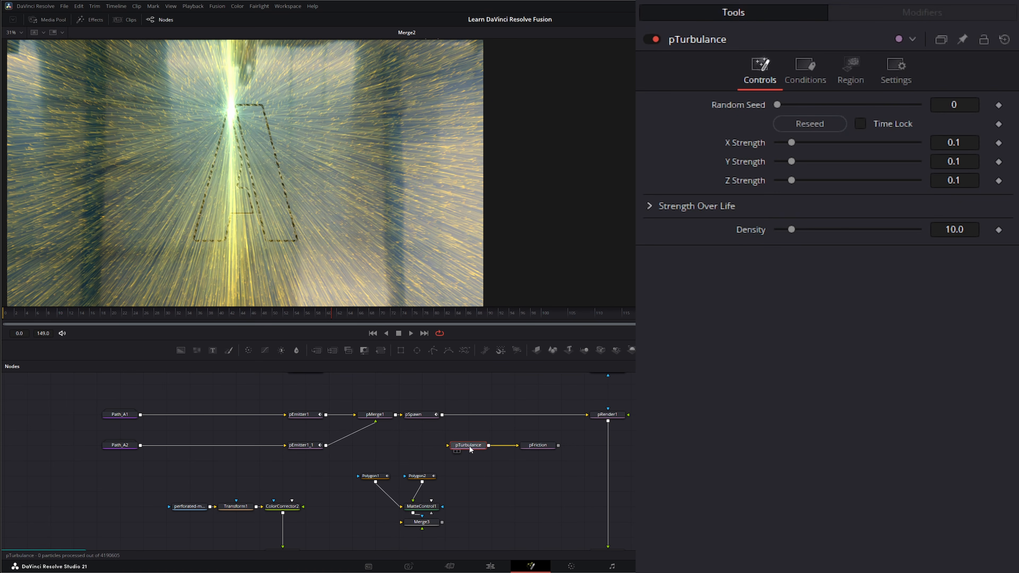
pyautogui.click(514, 446)
pyautogui.moveTo(467, 445); pyautogui.dragTo(487, 414)
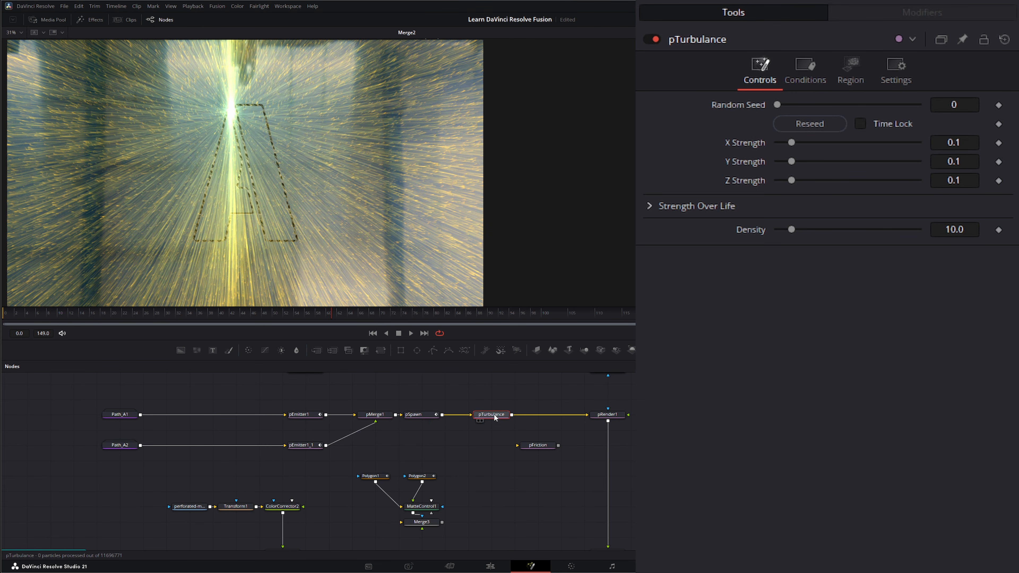
pyautogui.moveTo(496, 417); pyautogui.dragTo(496, 433)
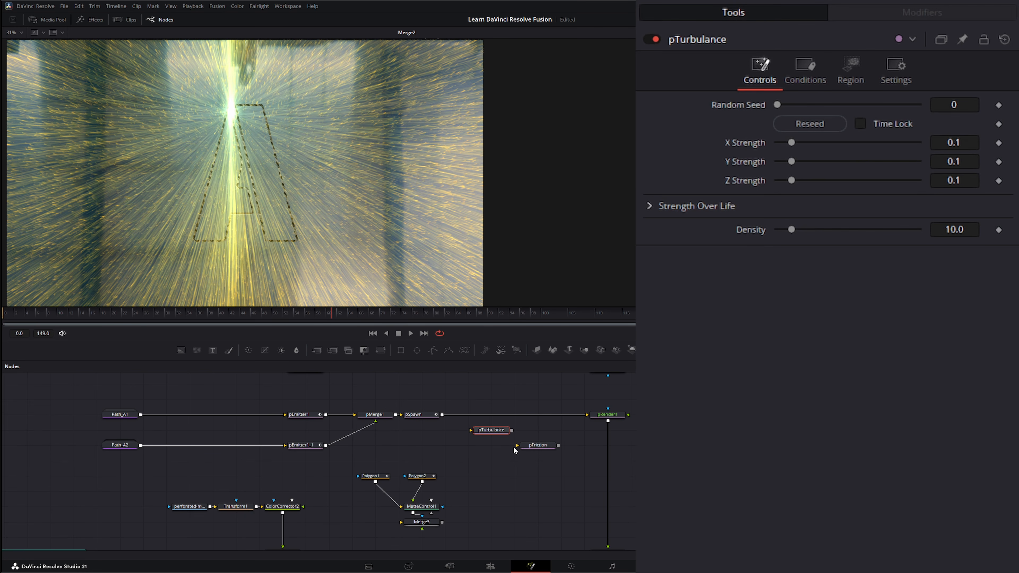
pyautogui.moveTo(492, 429)
pyautogui.mouseDown()
pyautogui.moveTo(503, 417)
pyautogui.moveTo(479, 418)
pyautogui.mouseUp()
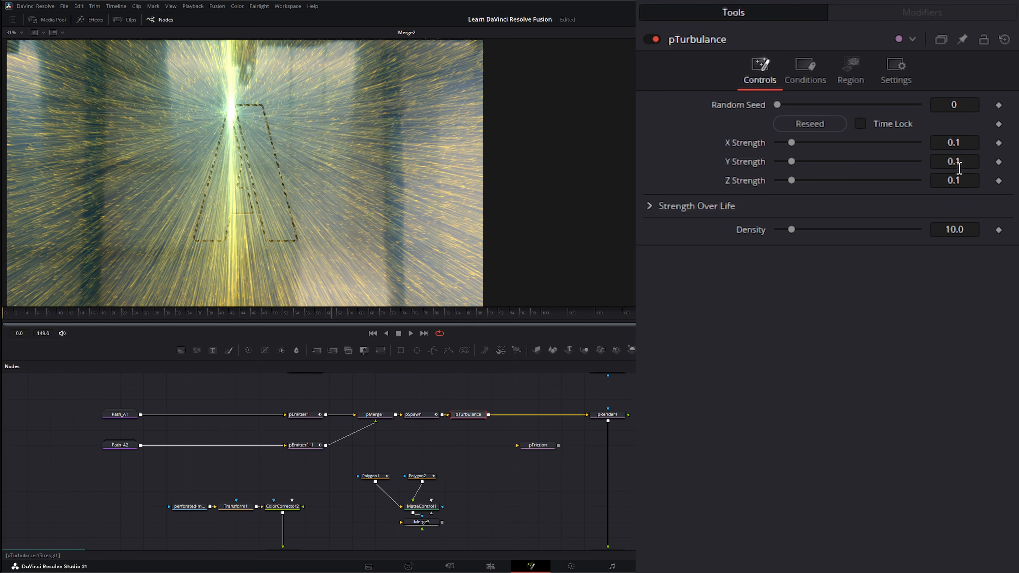
pyautogui.click(650, 206)
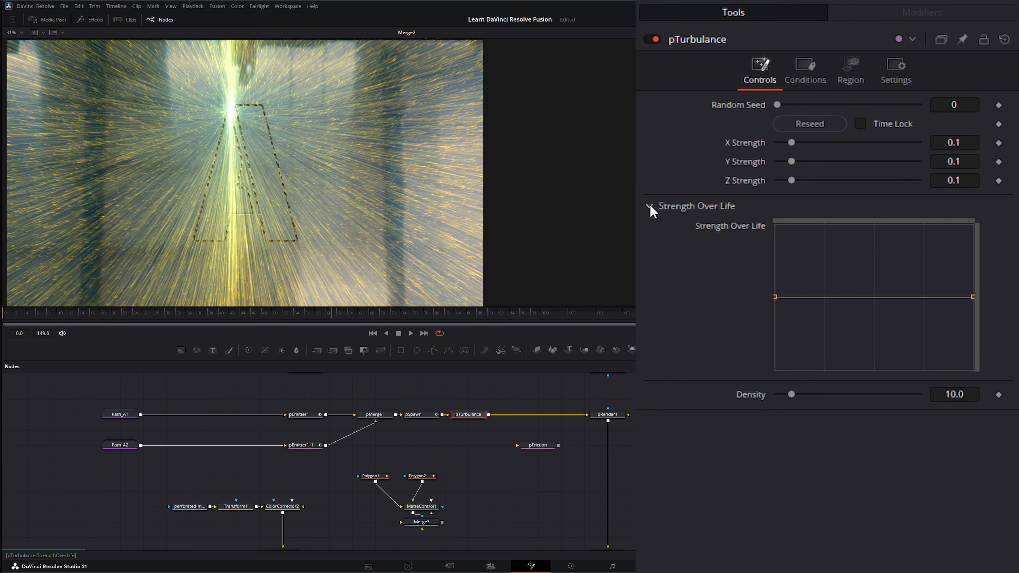
# - Check pTurbulance's Conditions and Region (Ignore region, All), then preview the turbulent particles
pyautogui.click(650, 206)
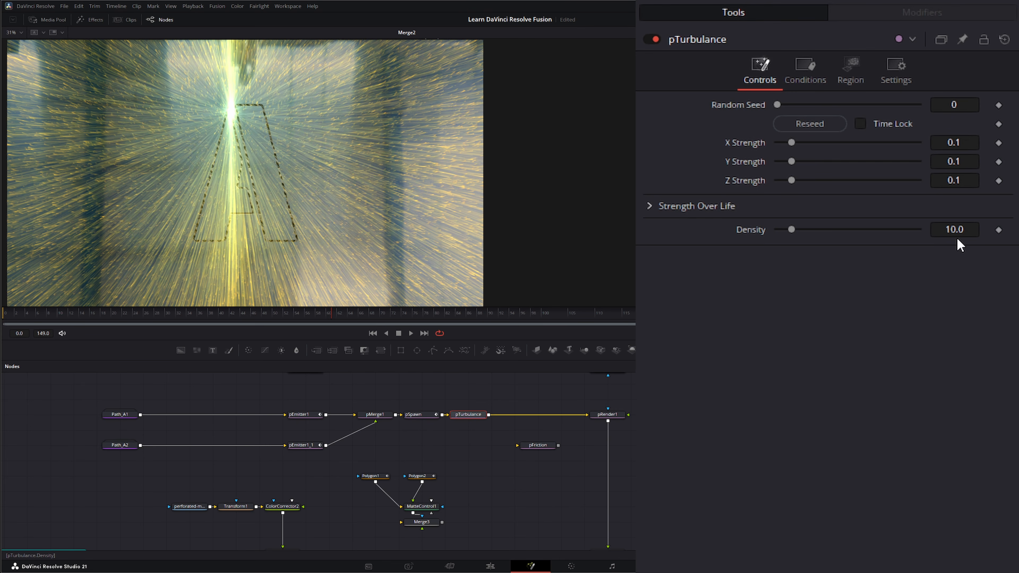
pyautogui.click(810, 69)
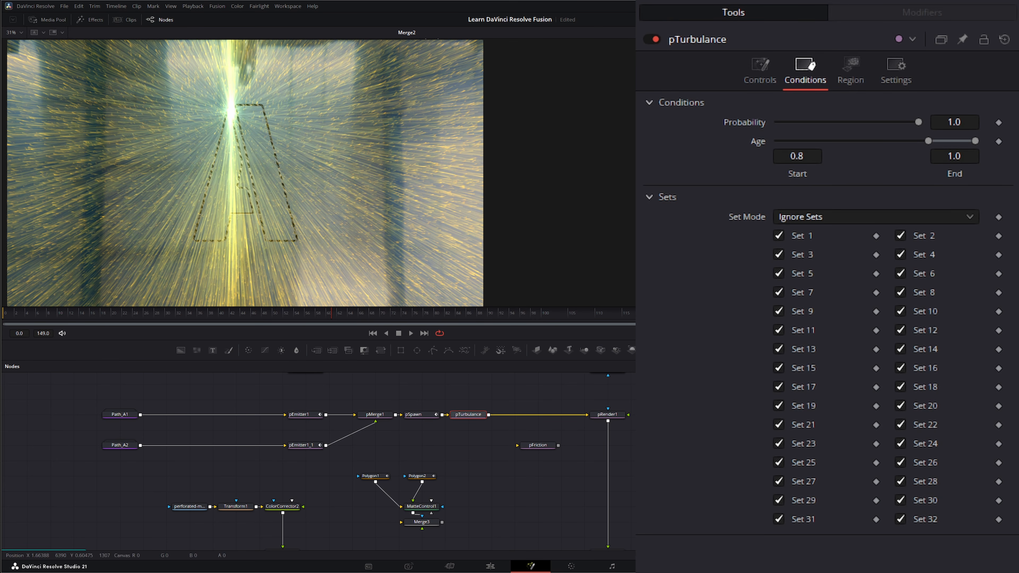
pyautogui.click(851, 72)
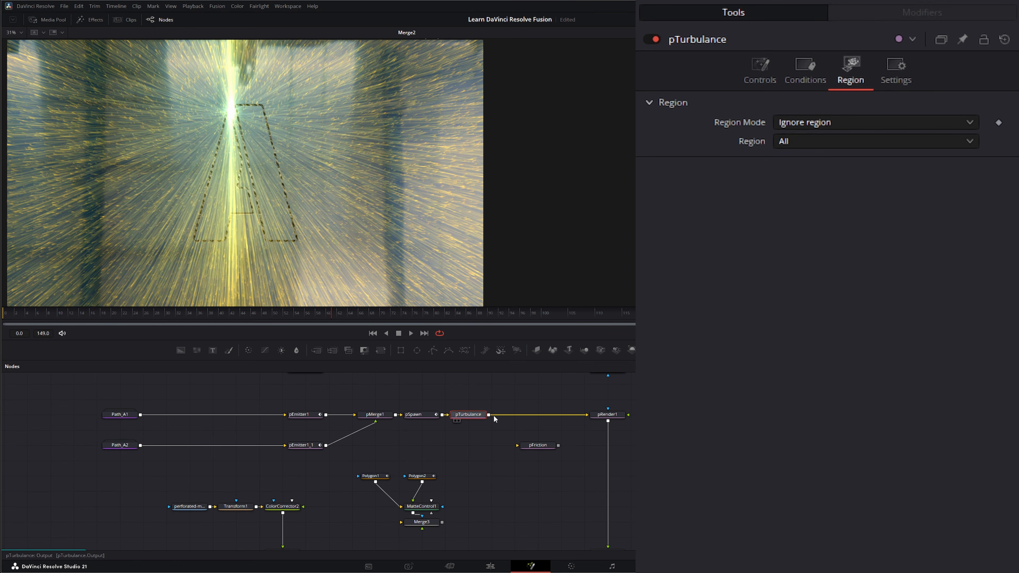
pyautogui.click(410, 333)
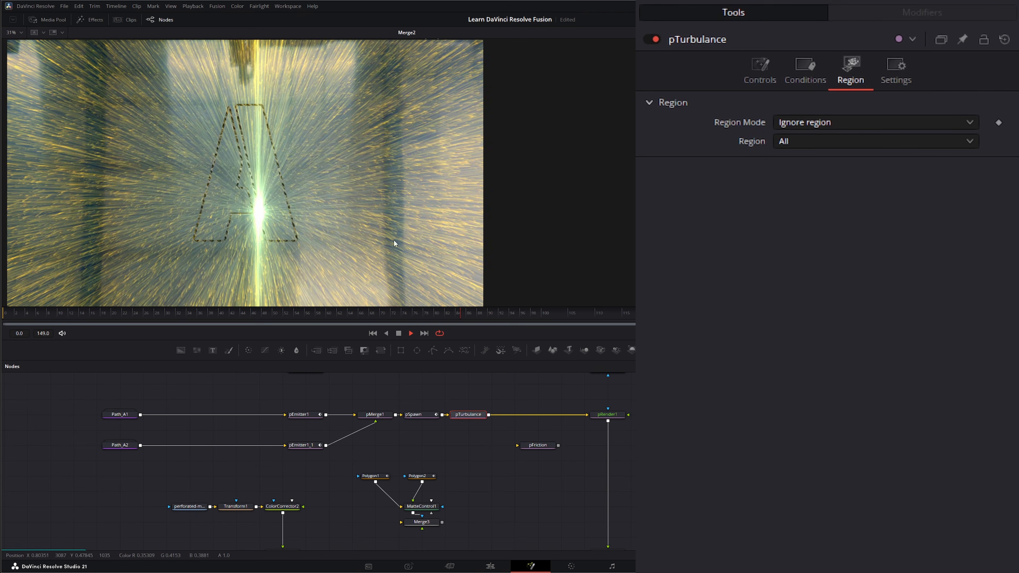
pyautogui.click(399, 333)
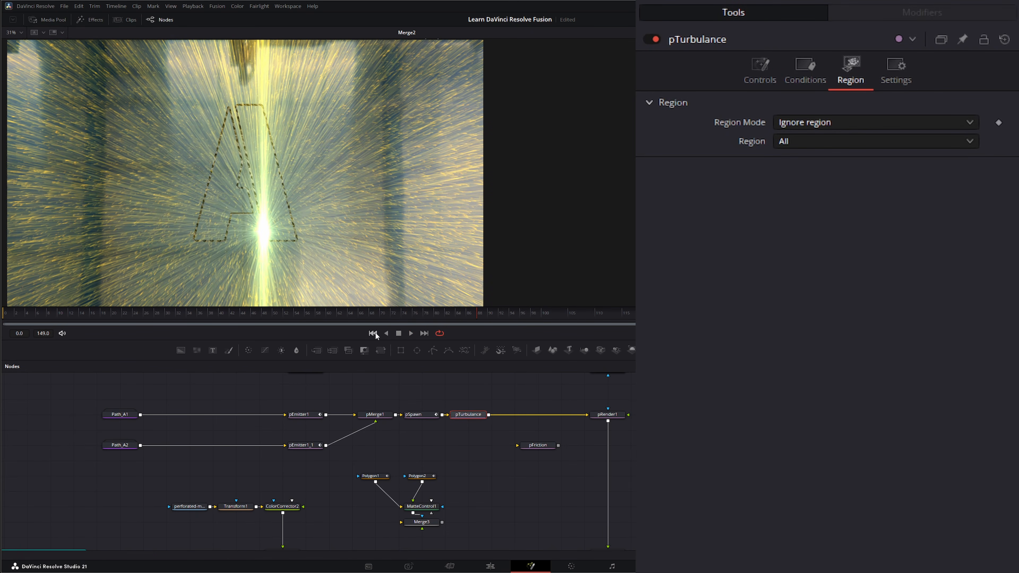
# - Insert pFriction (Velocity and Spin Friction 0.05) between pTurbulance and pRender1, then start playback
pyautogui.click(538, 445)
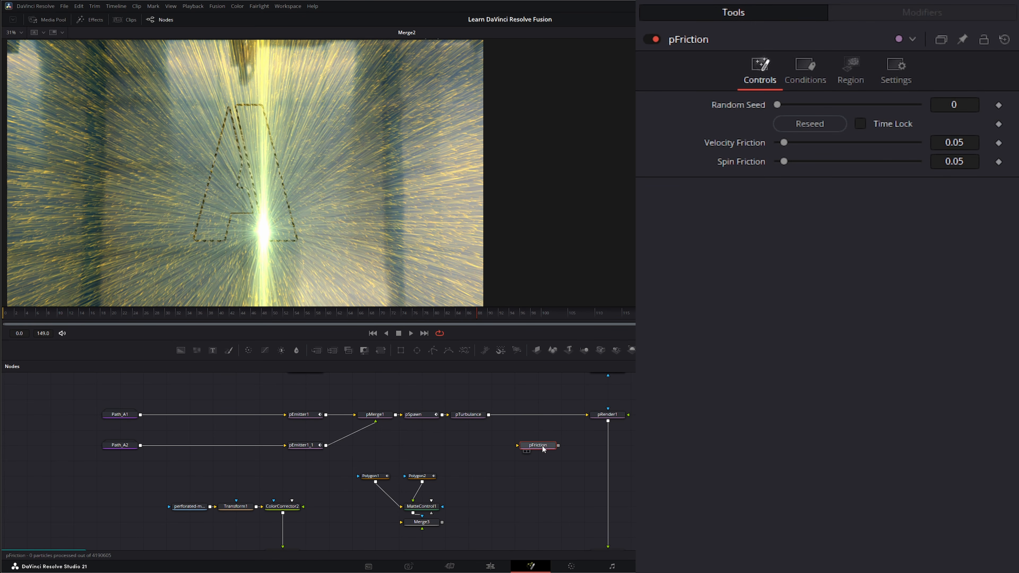
pyautogui.moveTo(553, 447); pyautogui.dragTo(531, 447)
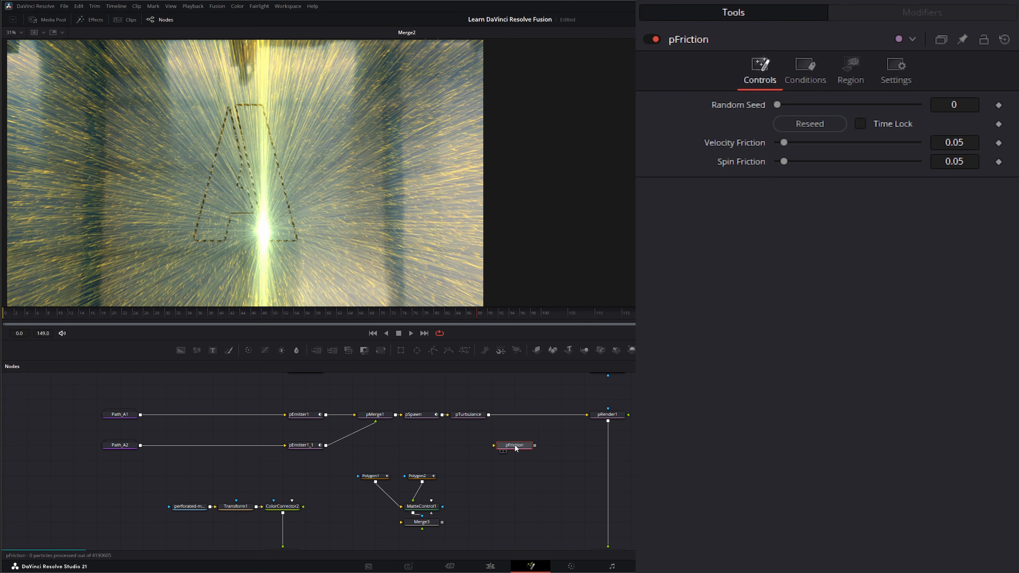
pyautogui.moveTo(522, 447); pyautogui.dragTo(513, 415)
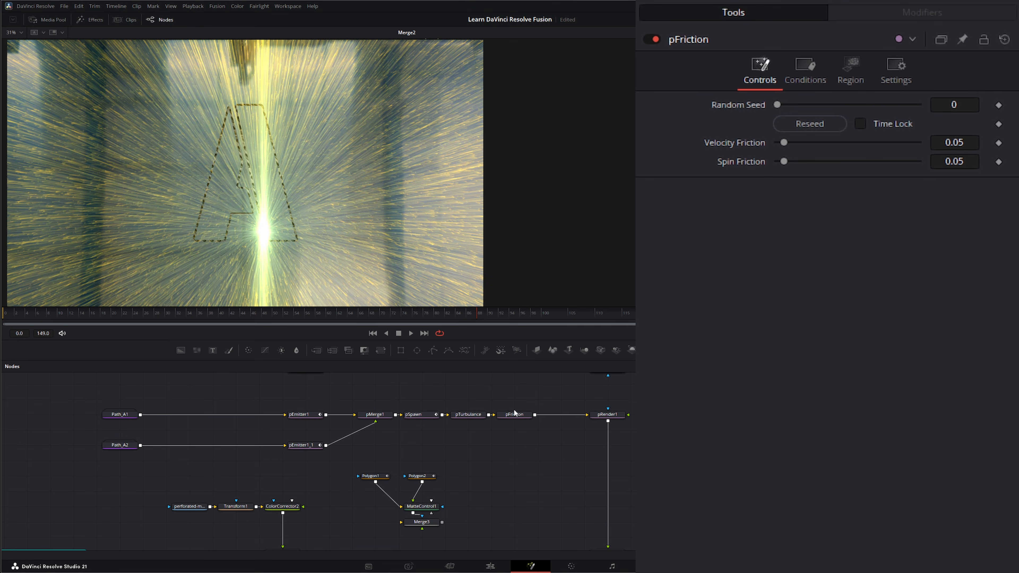
pyautogui.click(411, 332)
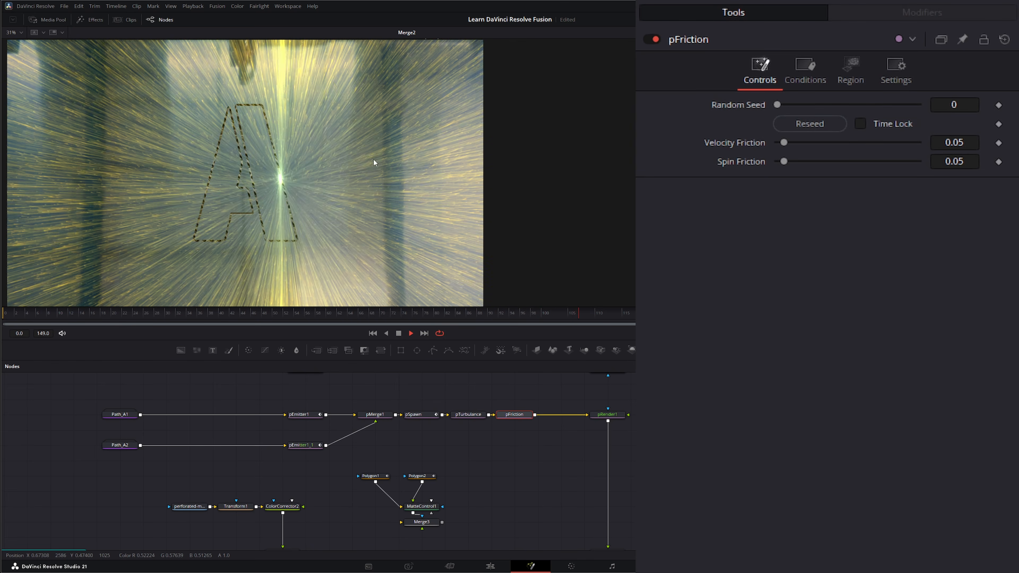
# - Stop playback, check pFriction's Conditions (Age 0.13–1.0) and Region, then show pRender1's controls
pyautogui.click(399, 333)
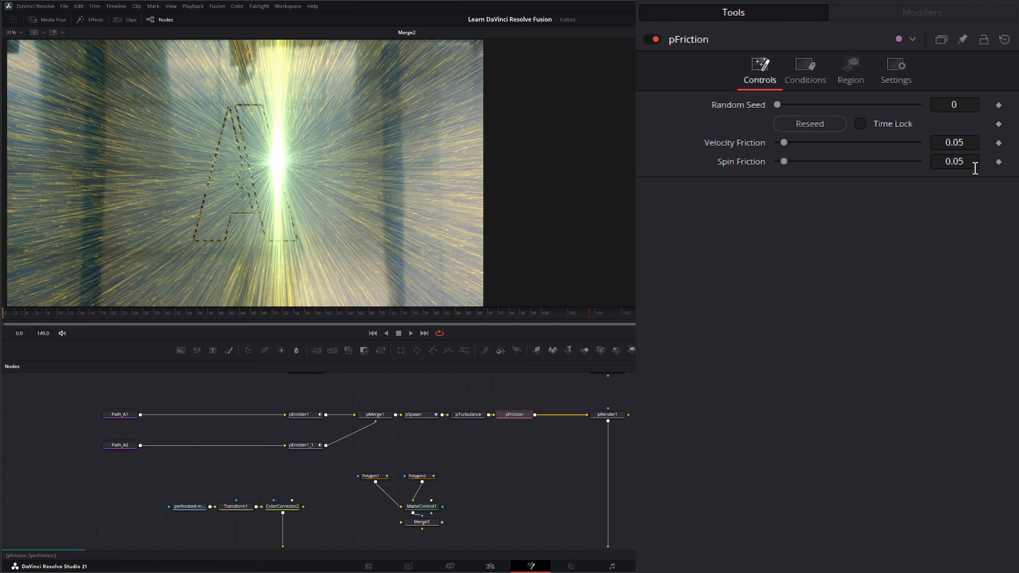
pyautogui.click(807, 65)
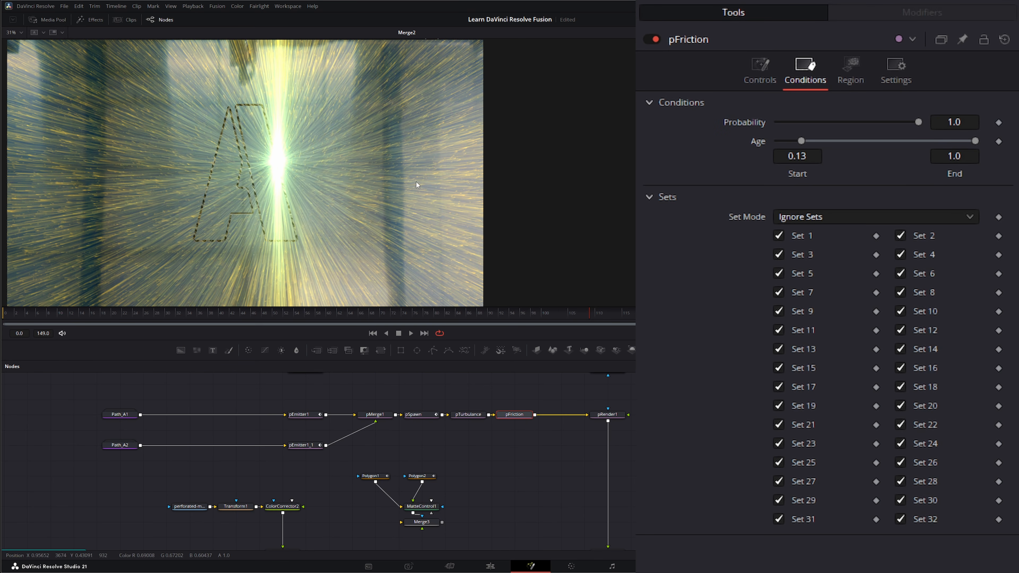
pyautogui.click(851, 72)
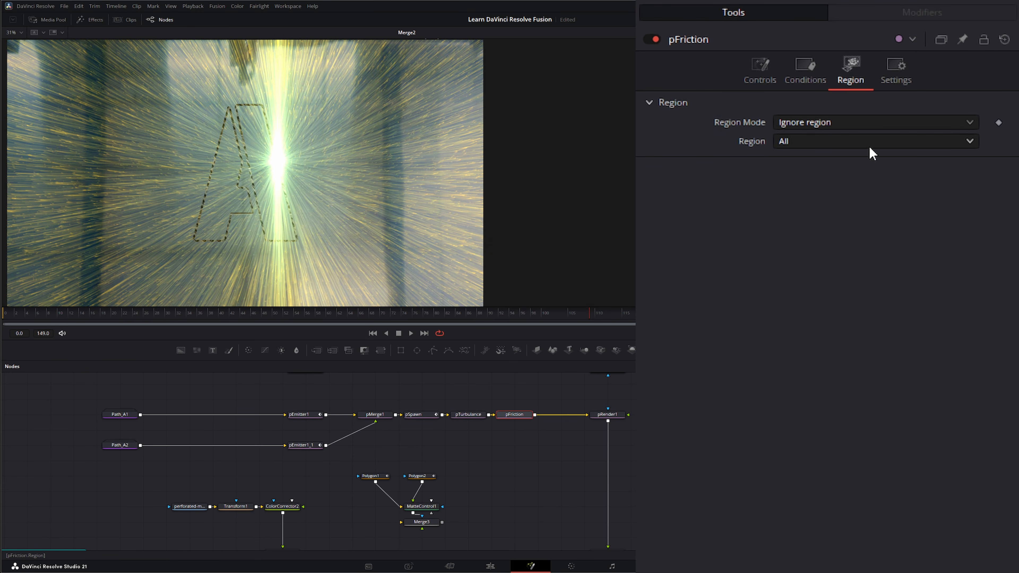
pyautogui.click(612, 418)
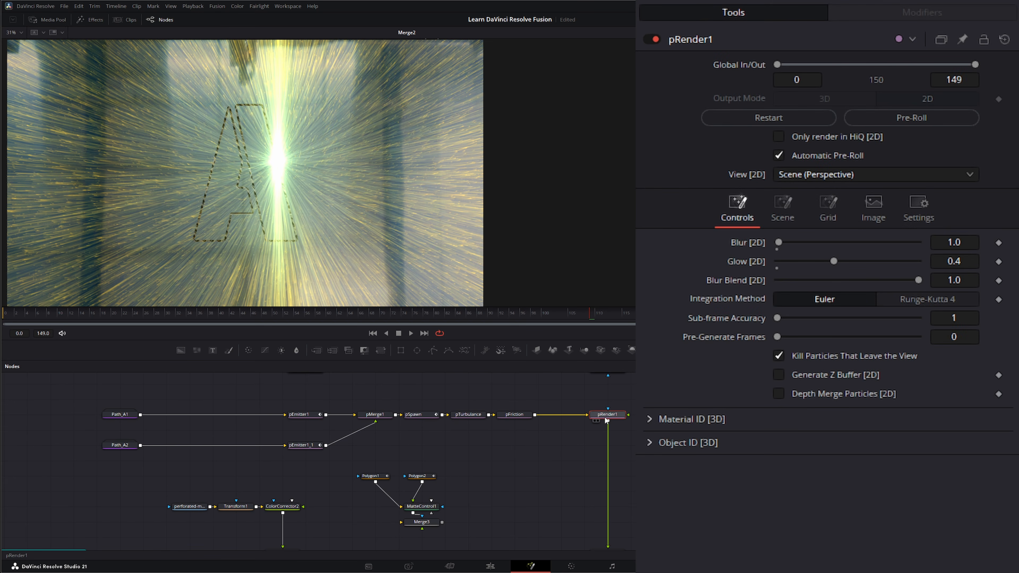
# - Stop playback, rewind the comp to frame 0, and bring the particle node chain into view
pyautogui.scroll(-4, 623, 478)
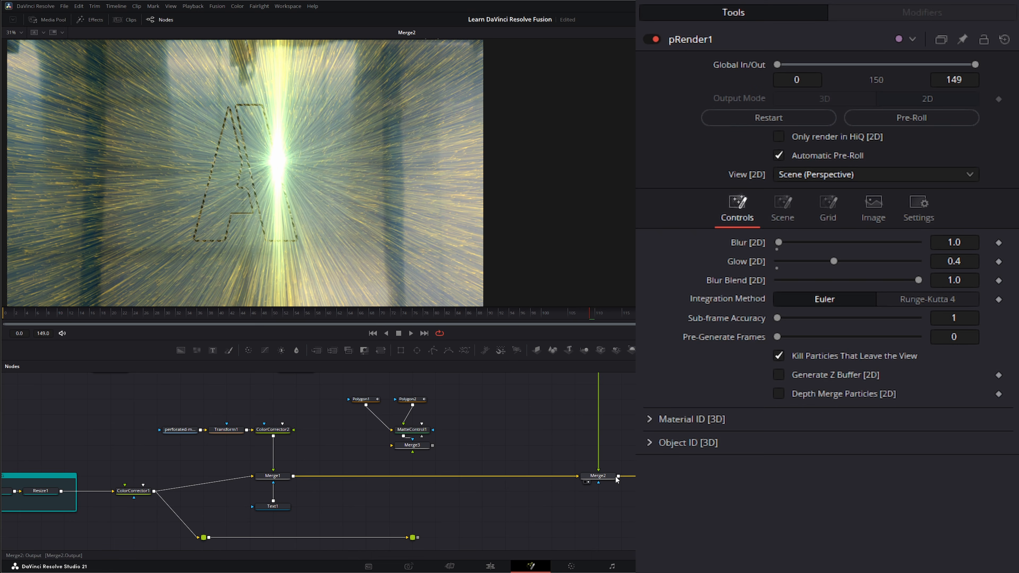
pyautogui.moveTo(599, 477); pyautogui.dragTo(530, 385)
pyautogui.hotkey('ctrl', 'z')
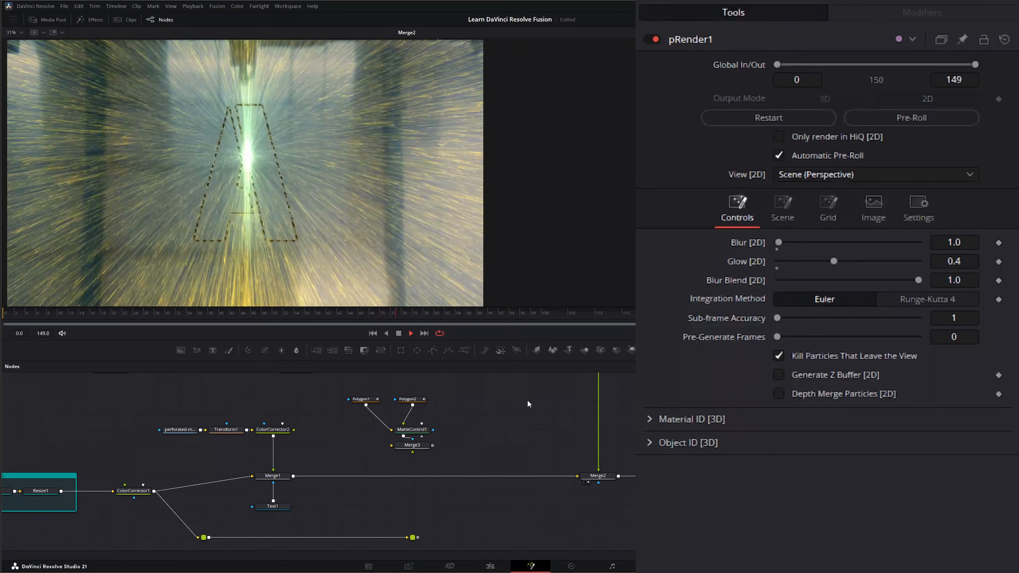
pyautogui.press('space')
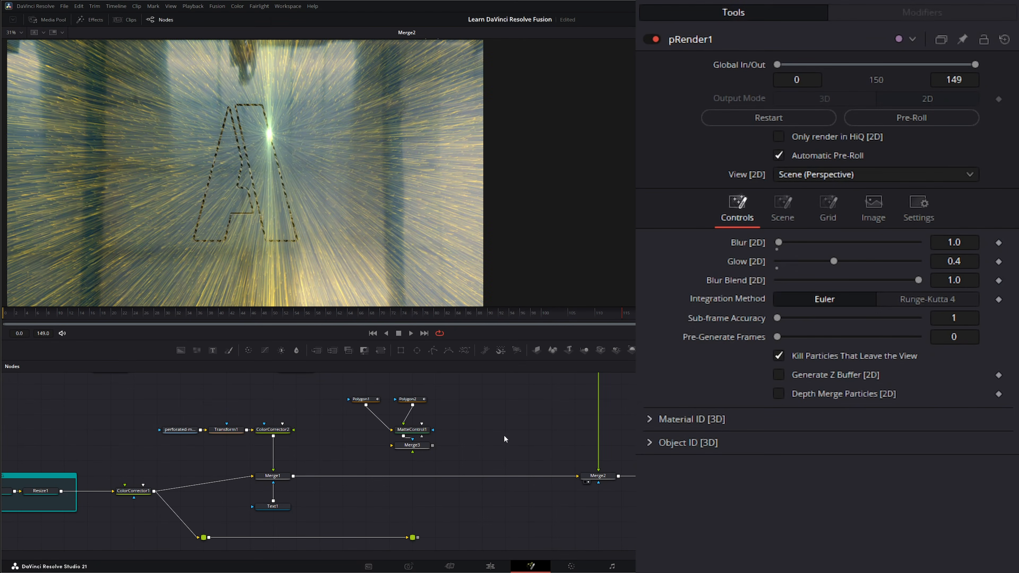
pyautogui.click(375, 332)
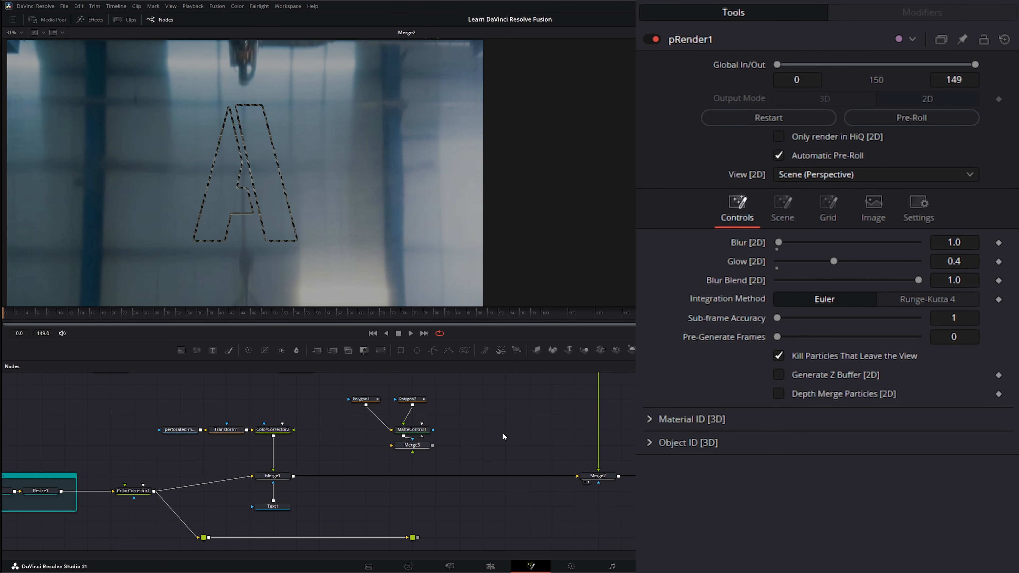
pyautogui.moveTo(502, 433); pyautogui.dragTo(508, 485)
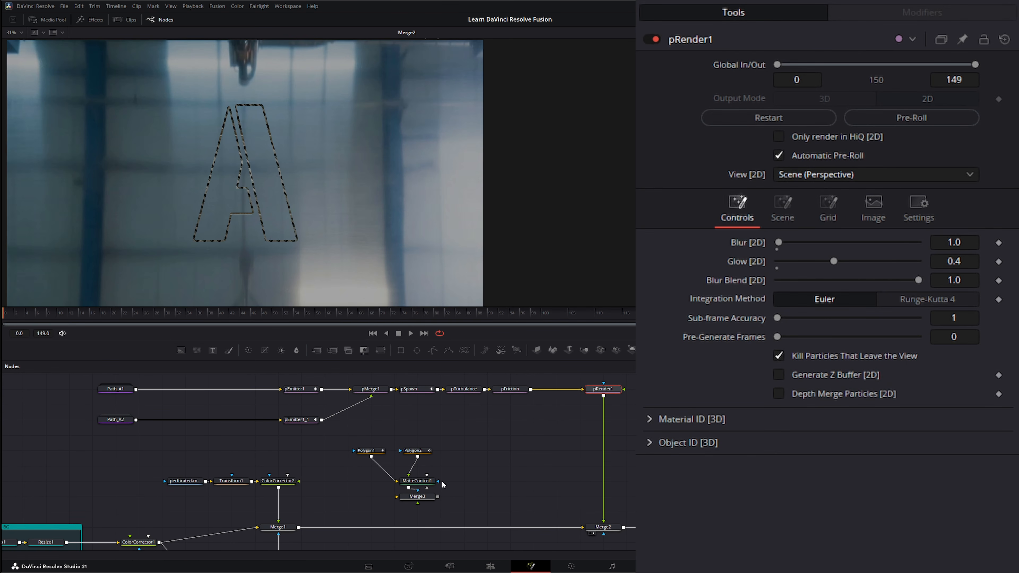
# - Drop a Merge4 onto the Merge2–MediaOut1 link, feed Path_A1 into it, and view Merge4
pyautogui.moveTo(85, 442); pyautogui.dragTo(148, 415)
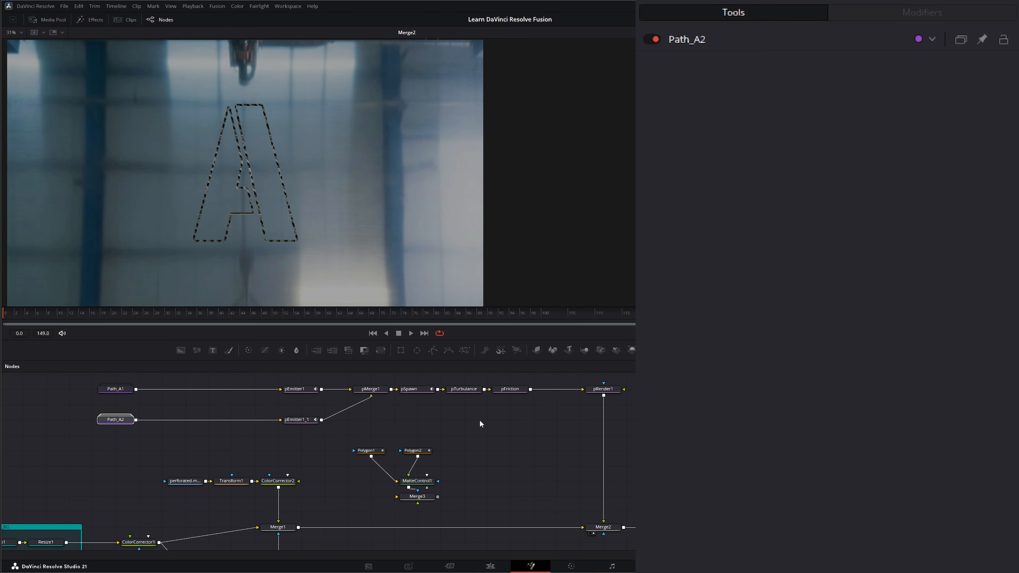
pyautogui.moveTo(542, 464); pyautogui.dragTo(502, 463)
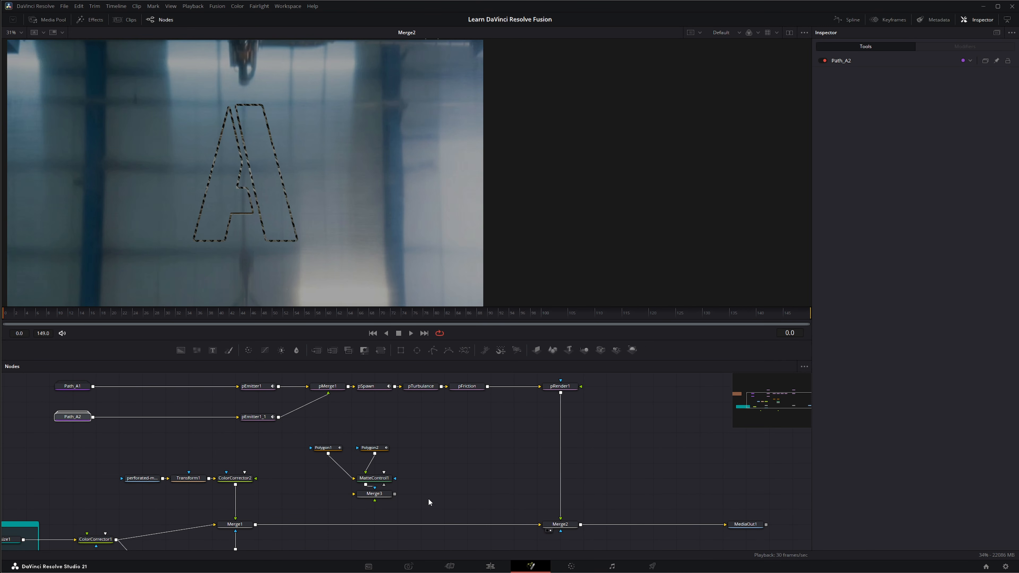
pyautogui.moveTo(315, 349); pyautogui.dragTo(645, 524)
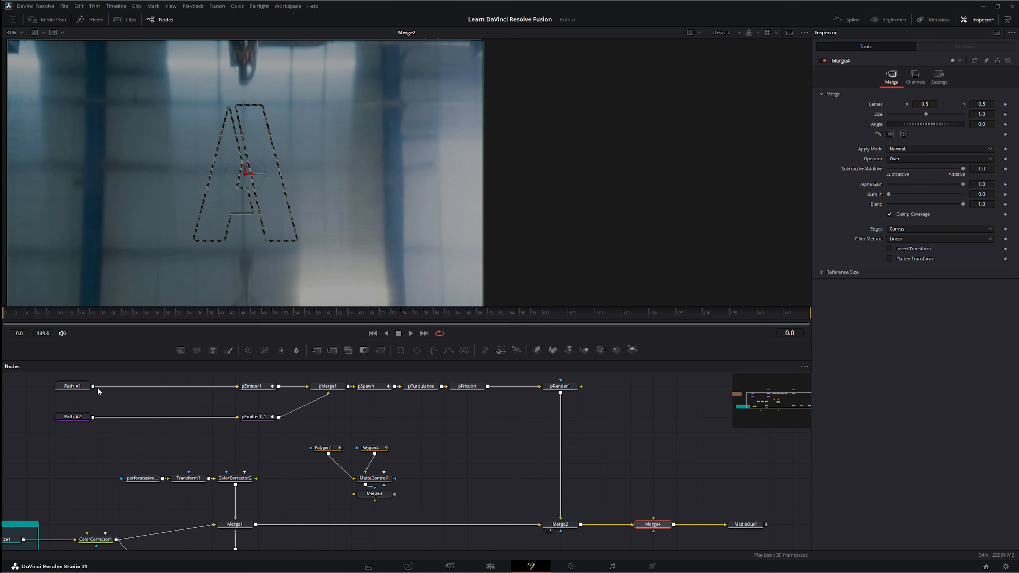
pyautogui.moveTo(93, 386); pyautogui.dragTo(654, 521)
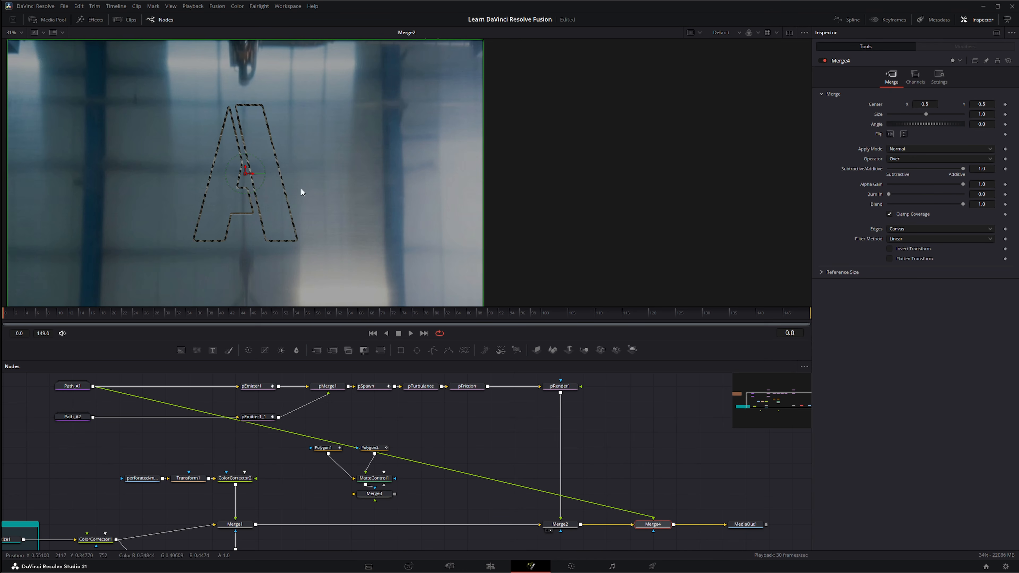
pyautogui.press('1')
# - Preview the particle burst back to around frame 102, then unhook Path_A1 from Merge4
pyautogui.click(410, 332)
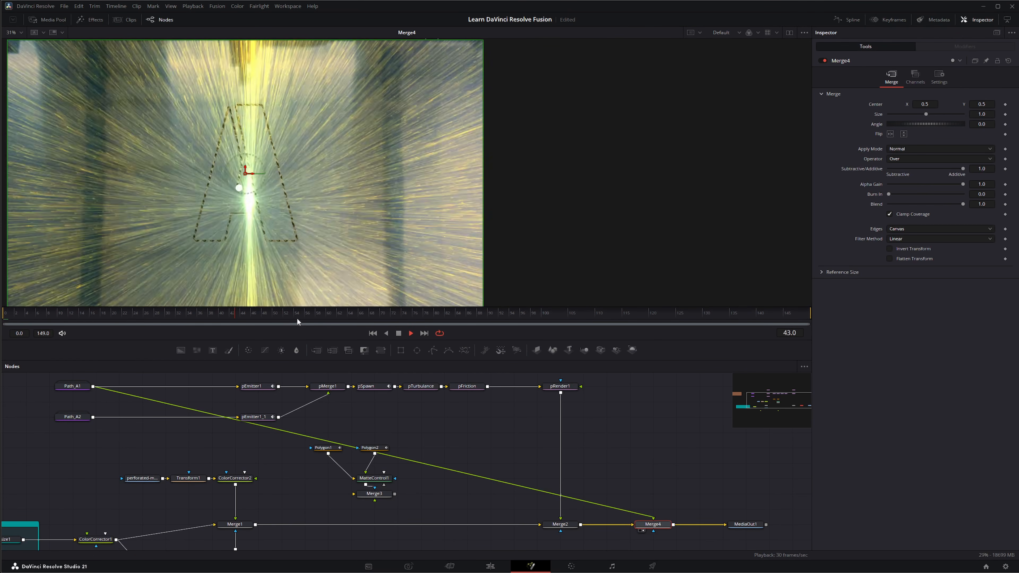
pyautogui.click(398, 333)
pyautogui.moveTo(574, 317); pyautogui.dragTo(159, 312)
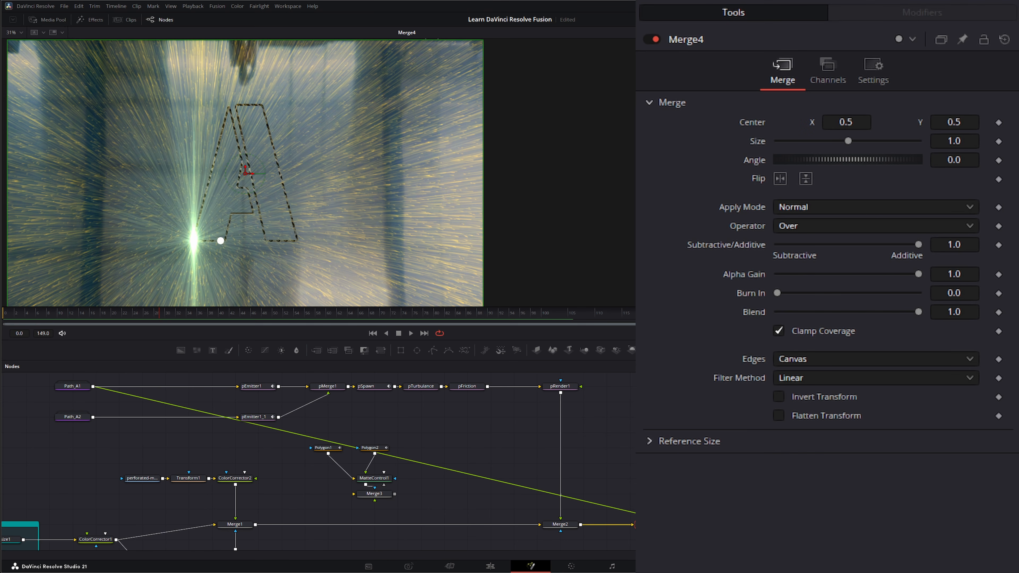
pyautogui.moveTo(653, 518); pyautogui.dragTo(236, 426)
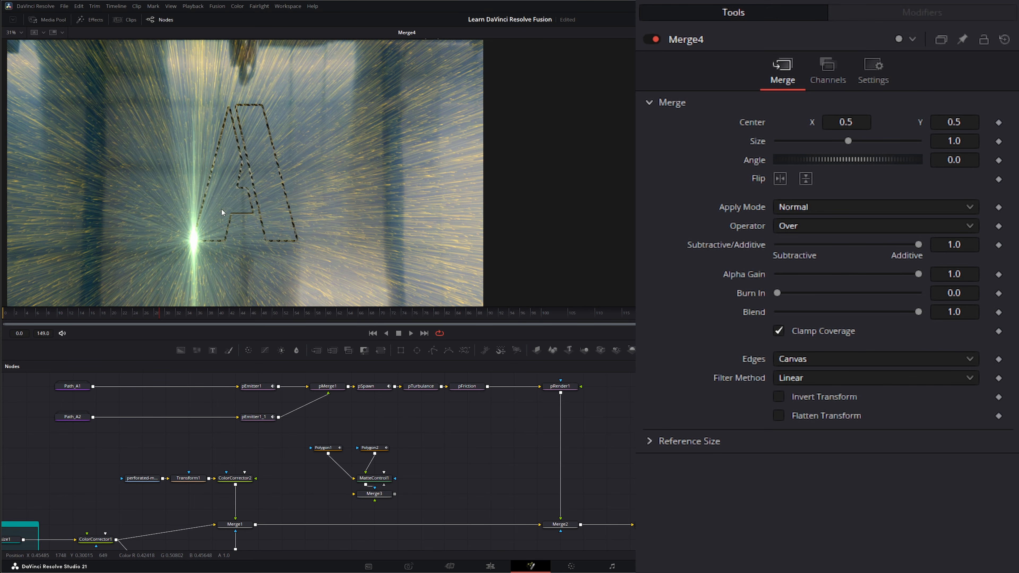
pyautogui.moveTo(305, 427); pyautogui.dragTo(427, 511)
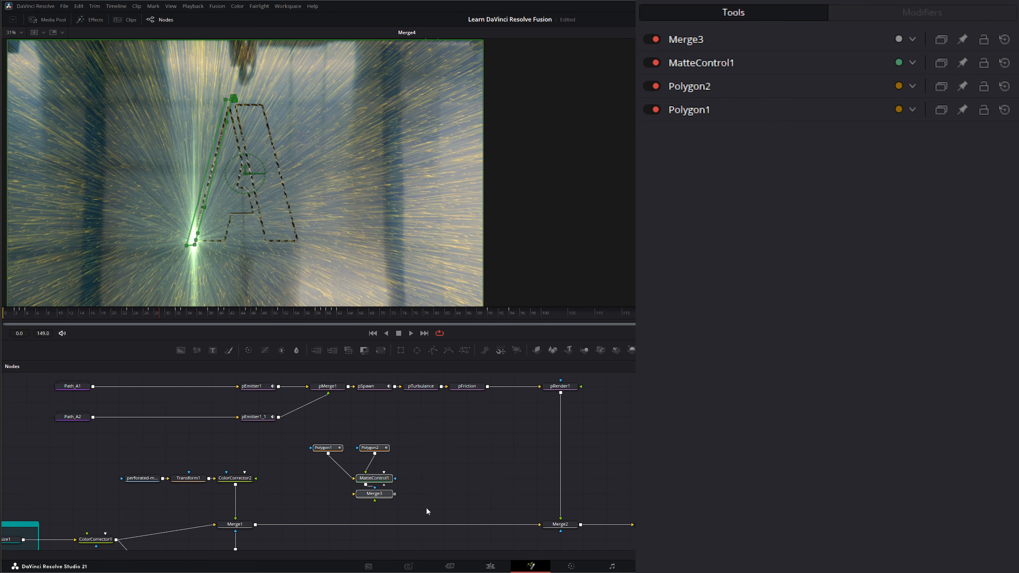
# - Insert Merge3 between Merge1 and Merge2, trying then removing the lower router's foreground link
pyautogui.scroll(-3, 439, 480)
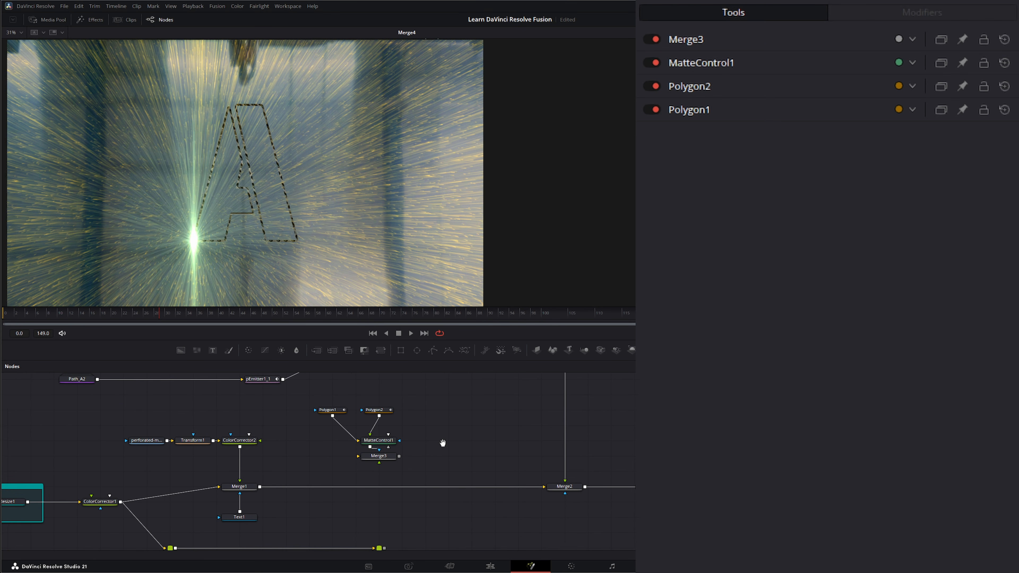
pyautogui.moveTo(385, 456); pyautogui.dragTo(384, 470)
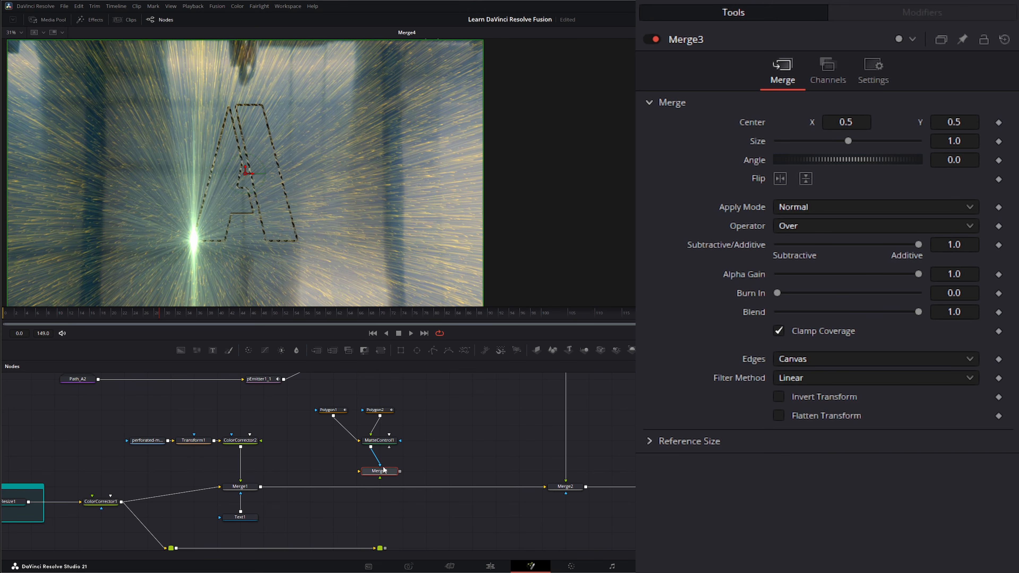
pyautogui.moveTo(384, 470); pyautogui.dragTo(384, 488)
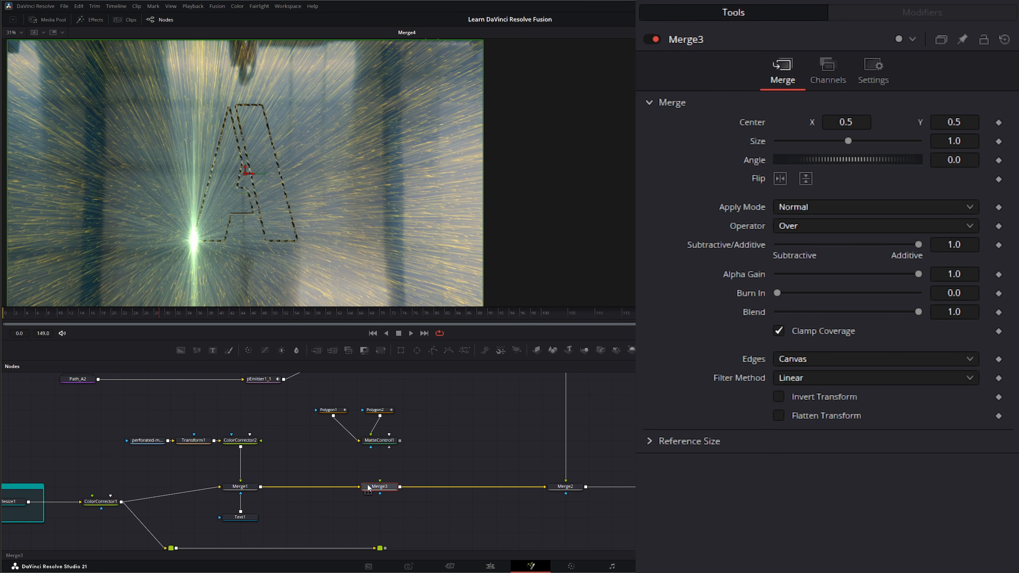
pyautogui.moveTo(75, 503); pyautogui.dragTo(89, 487)
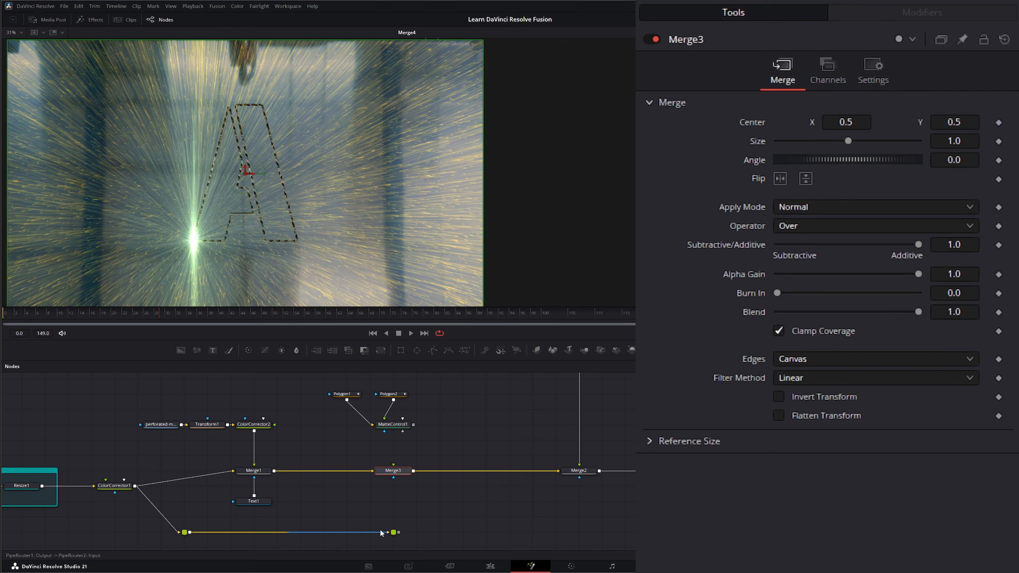
pyautogui.moveTo(399, 533); pyautogui.dragTo(393, 466)
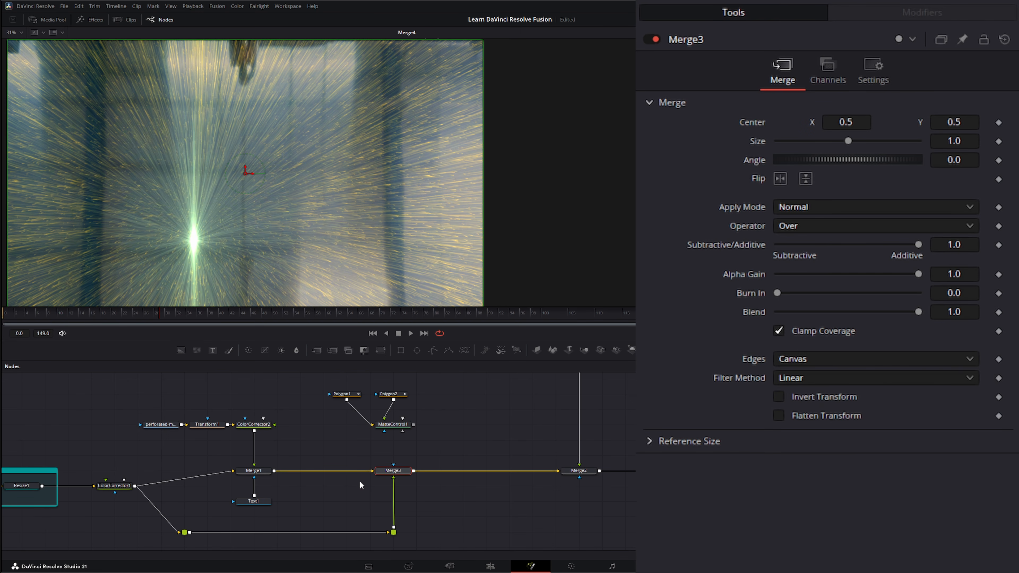
pyautogui.moveTo(393, 477); pyautogui.dragTo(364, 456)
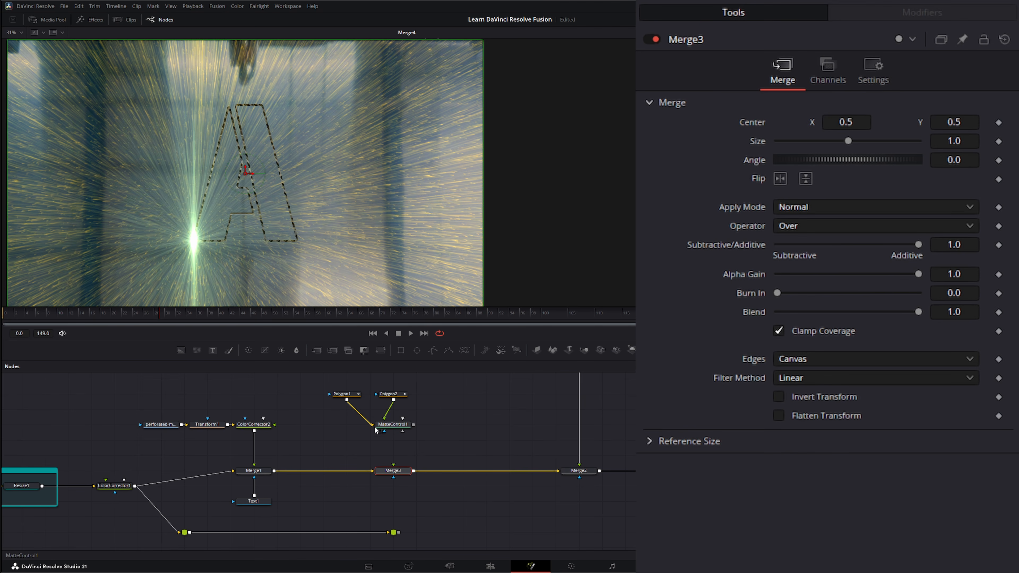
# - Move MatteControl1 up beside the polygon nodes and recentre the letter A in the viewer
pyautogui.moveTo(377, 426); pyautogui.dragTo(353, 411)
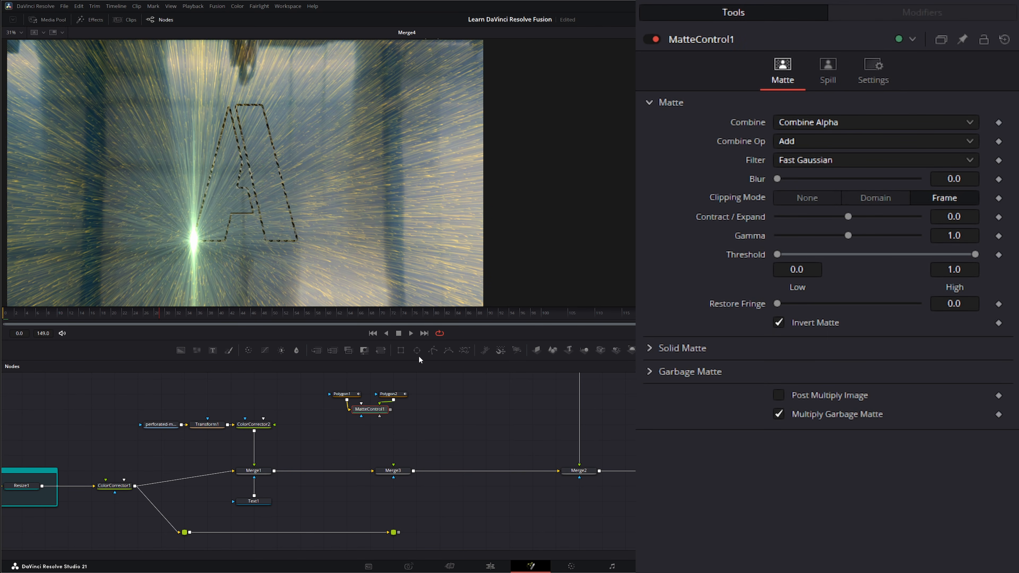
pyautogui.scroll(2, 203, 209)
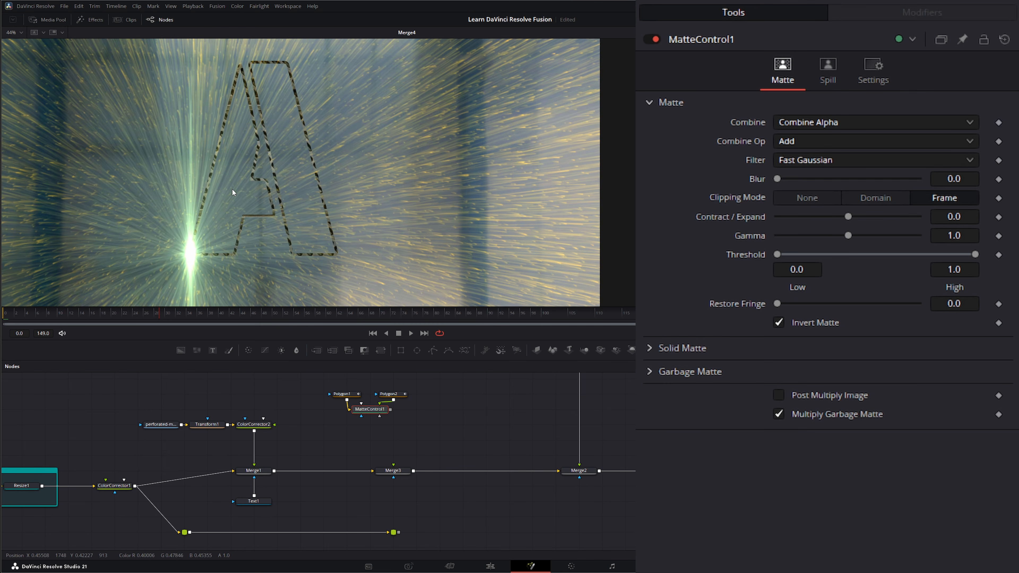
pyautogui.moveTo(232, 190); pyautogui.dragTo(167, 211)
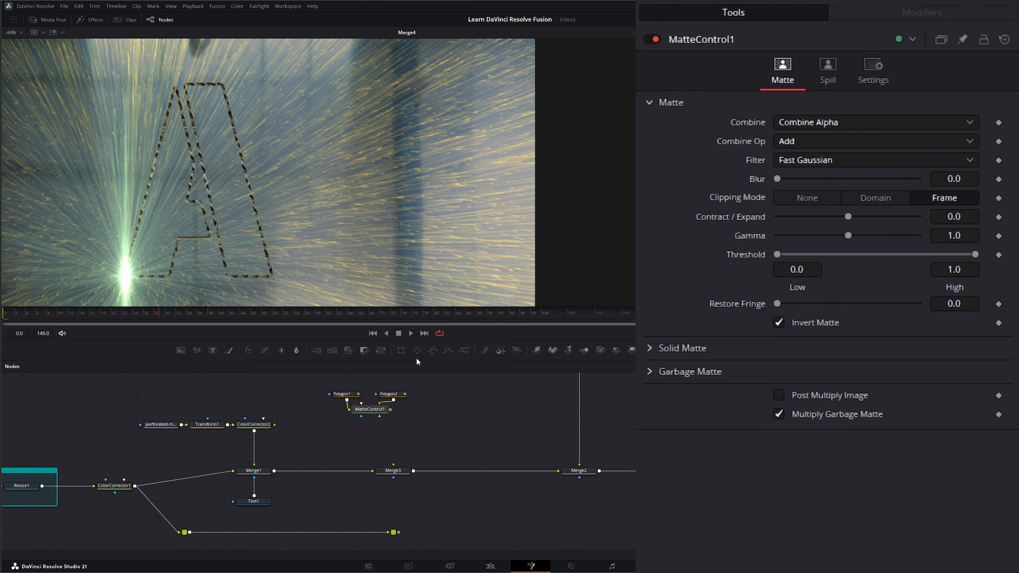
# - Add a Polygon3 node and draw a closed mask down the A's left stroke
pyautogui.click(433, 350)
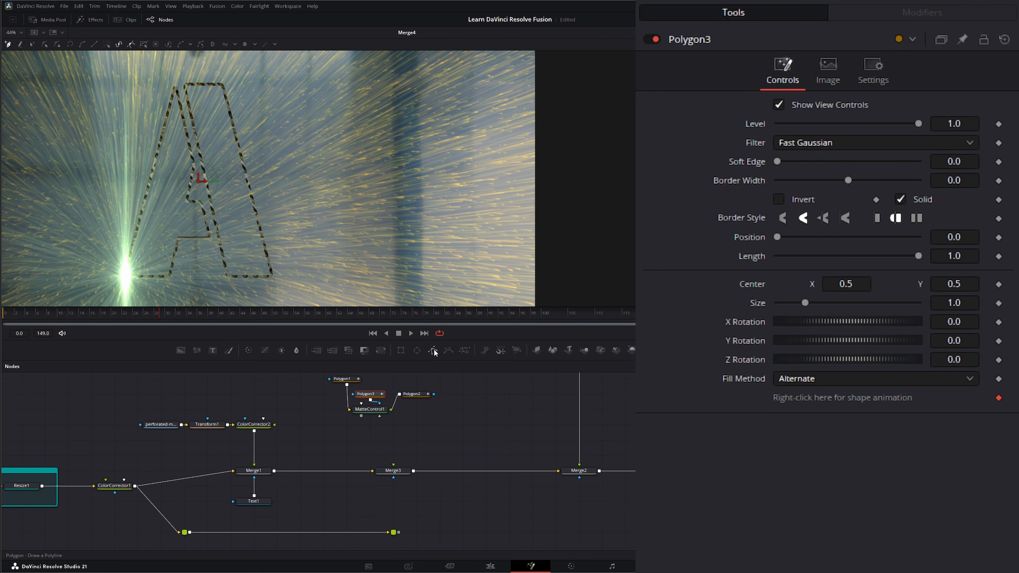
pyautogui.hotkey('ctrl', 'z')
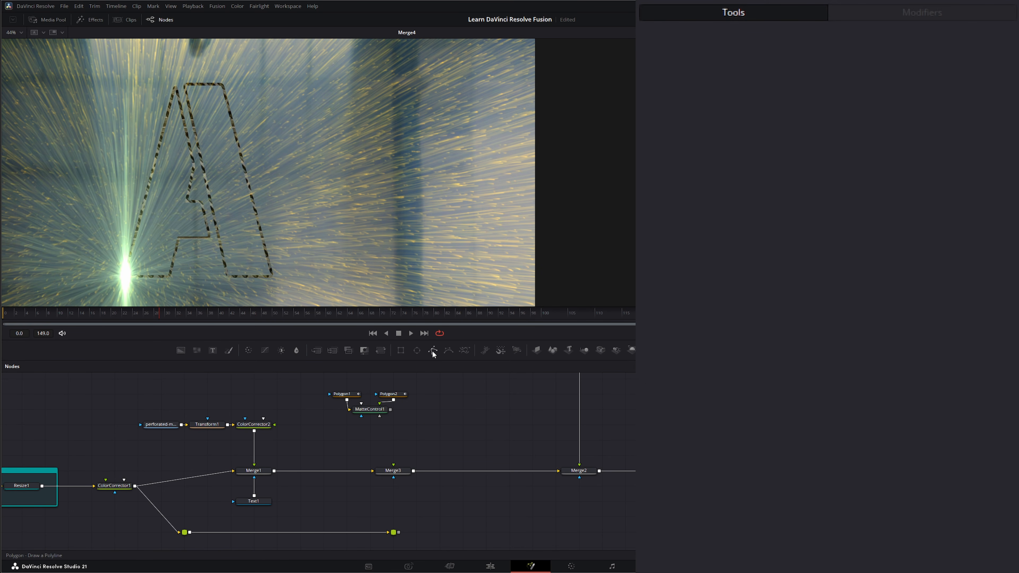
pyautogui.moveTo(400, 441); pyautogui.dragTo(401, 442)
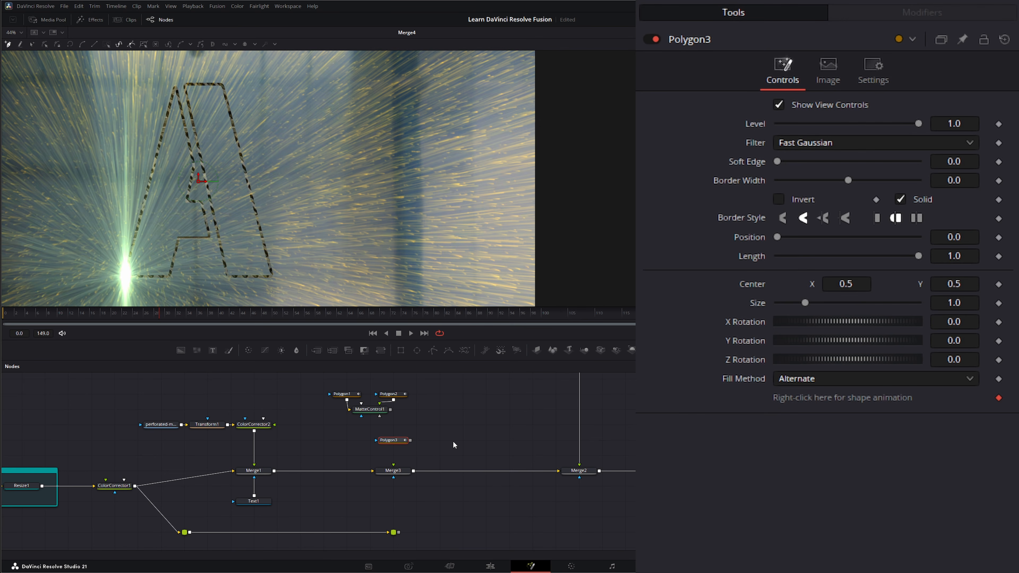
pyautogui.click(163, 81)
pyautogui.click(178, 82)
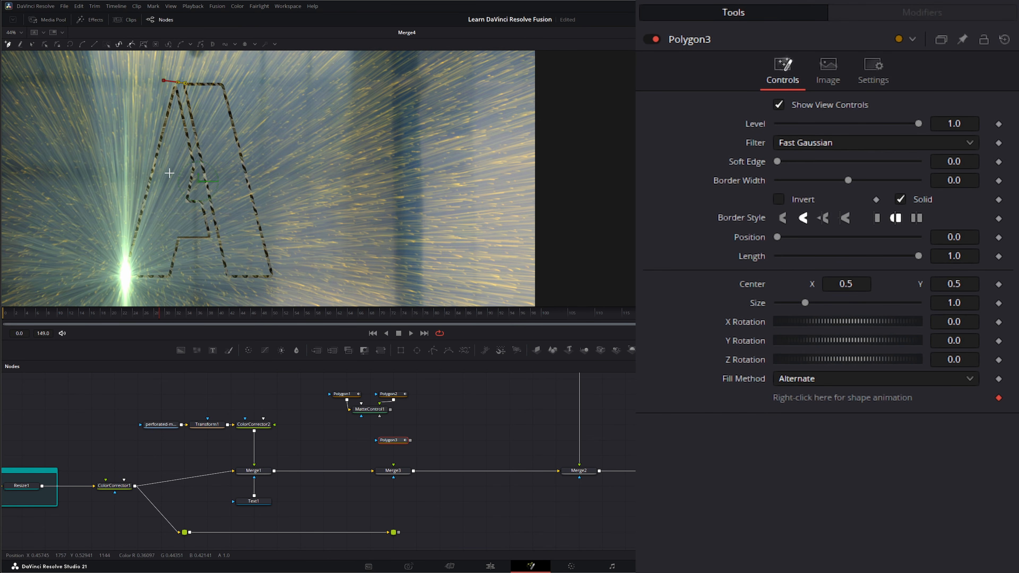
pyautogui.click(167, 186)
pyautogui.click(139, 285)
pyautogui.click(118, 286)
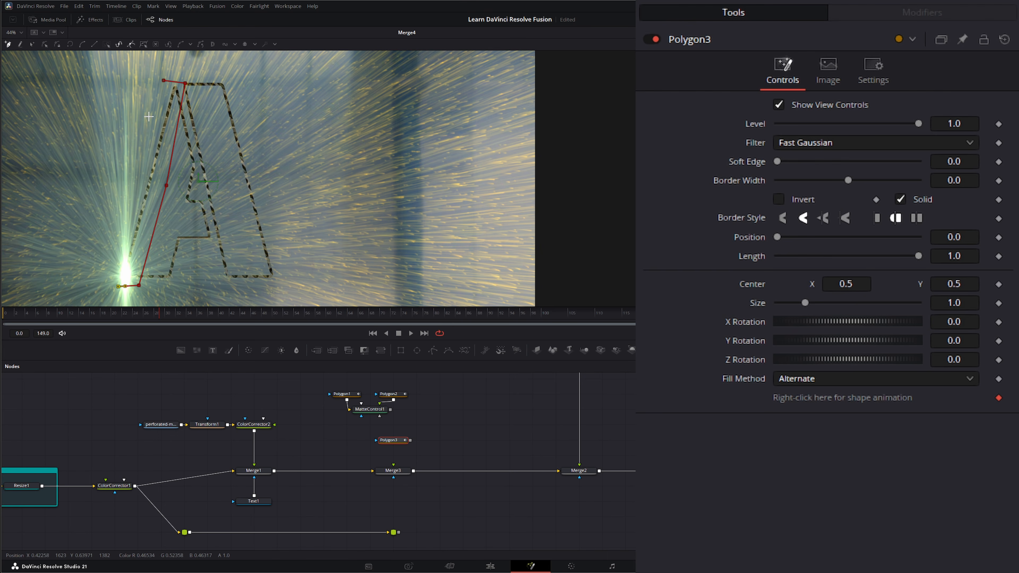
pyautogui.click(163, 81)
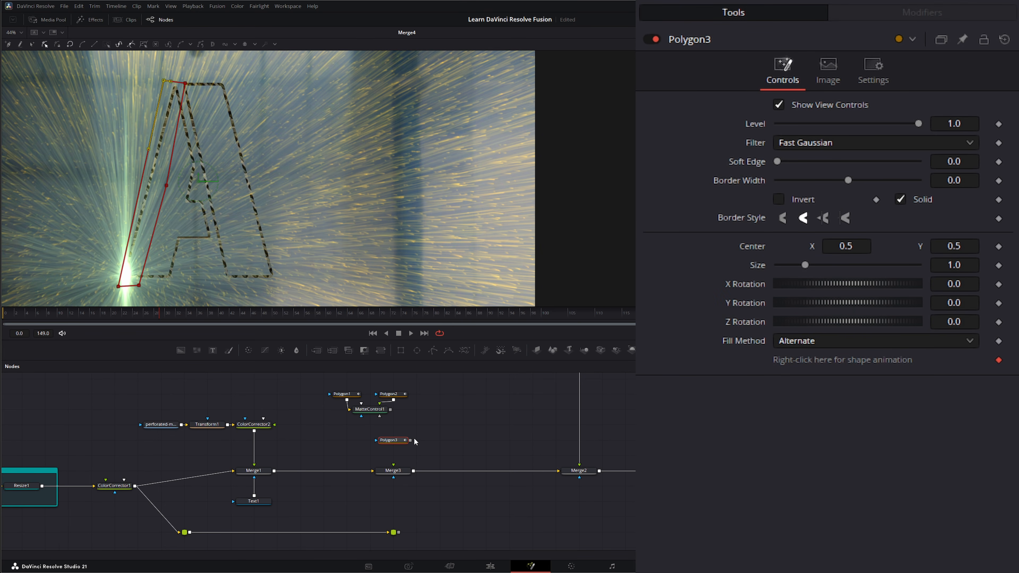
# - Wire Polygon3 into Merge3's effect mask with the lower router as foreground, invert it, and raise its bottom points
pyautogui.moveTo(410, 440); pyautogui.dragTo(392, 478)
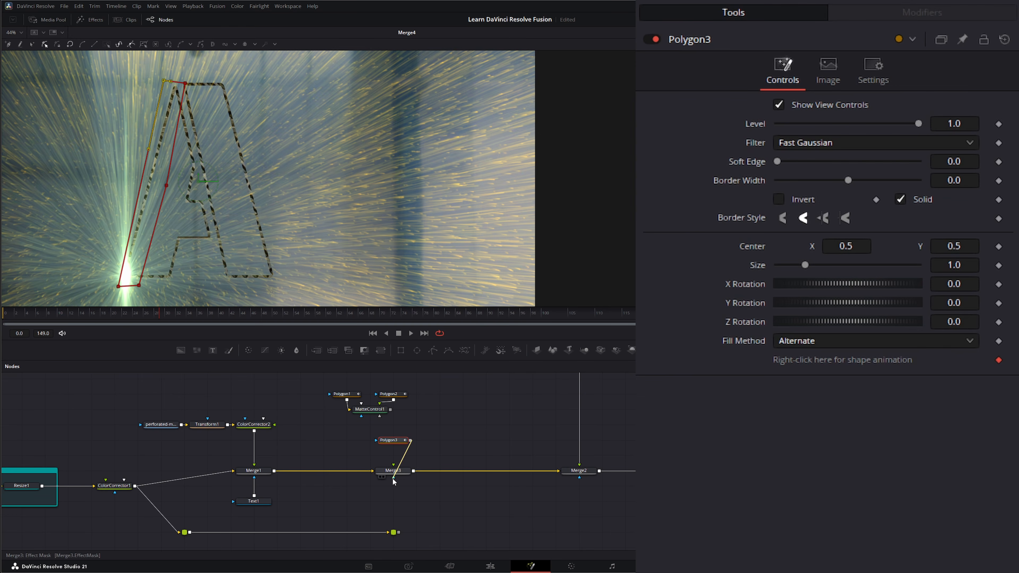
pyautogui.moveTo(399, 533); pyautogui.dragTo(393, 475)
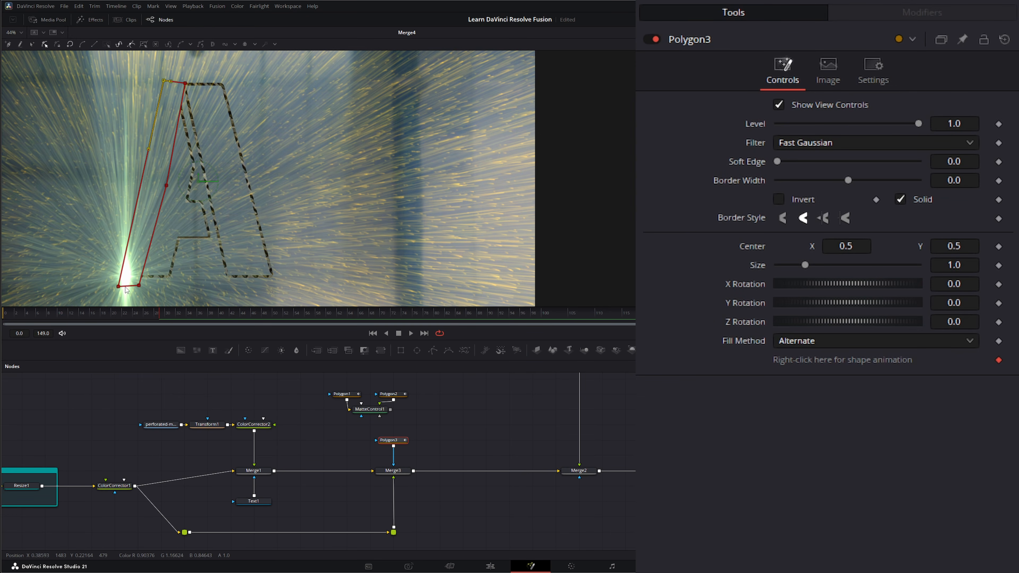
pyautogui.moveTo(165, 275); pyautogui.dragTo(168, 177)
pyautogui.moveTo(170, 121); pyautogui.dragTo(137, 267)
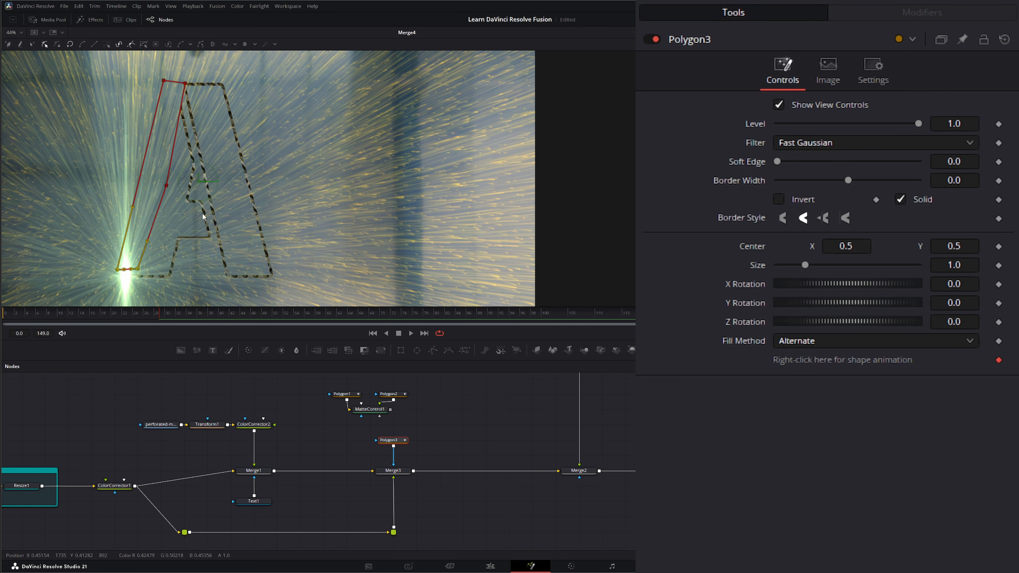
pyautogui.click(785, 199)
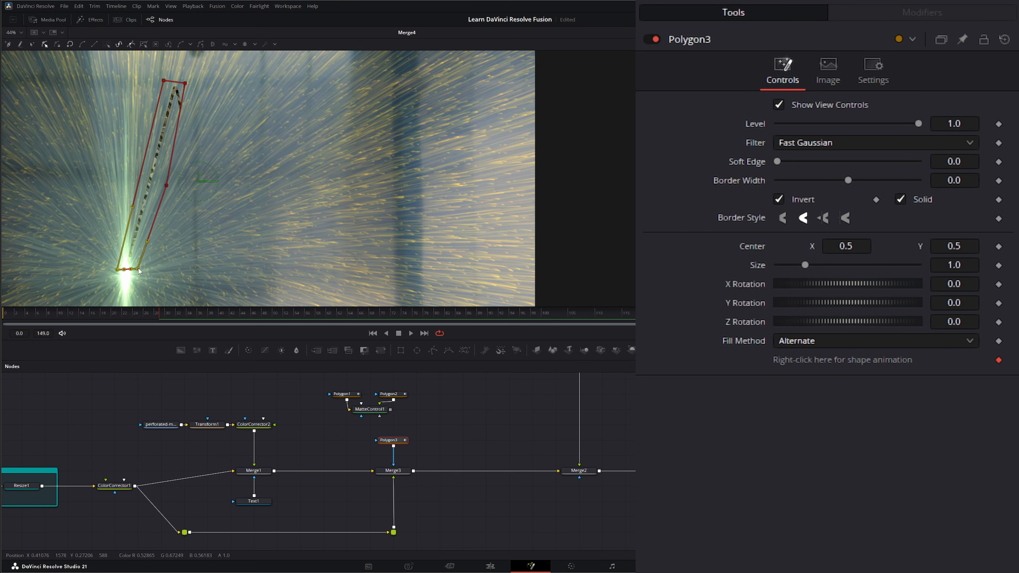
pyautogui.moveTo(139, 268)
pyautogui.mouseDown()
pyautogui.moveTo(166, 155)
pyautogui.moveTo(140, 219)
pyautogui.moveTo(144, 200)
pyautogui.moveTo(147, 213)
pyautogui.moveTo(169, 145)
pyautogui.moveTo(127, 277)
pyautogui.moveTo(146, 201)
pyautogui.moveTo(137, 269)
pyautogui.mouseUp()
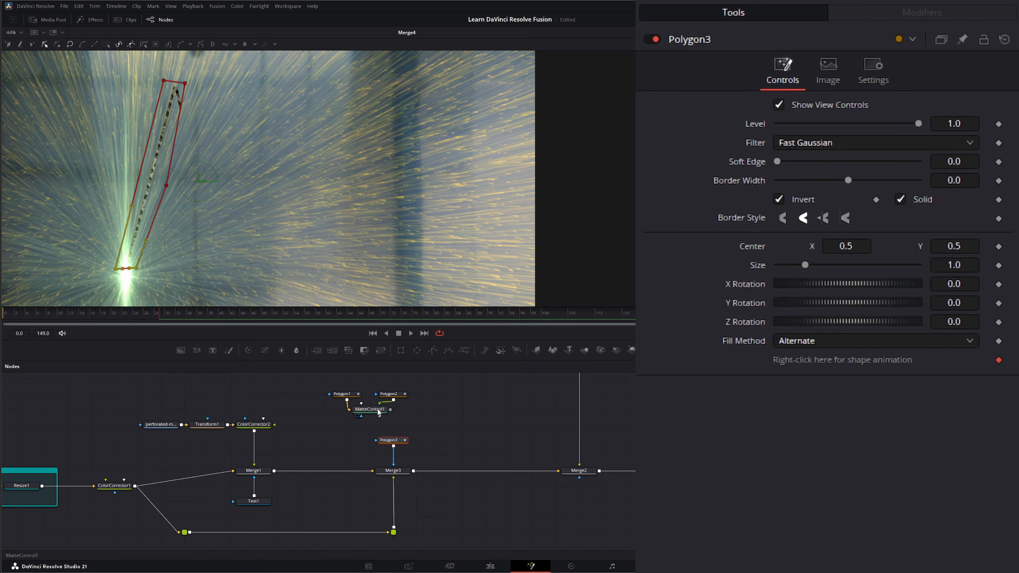
pyautogui.moveTo(361, 452); pyautogui.dragTo(441, 428)
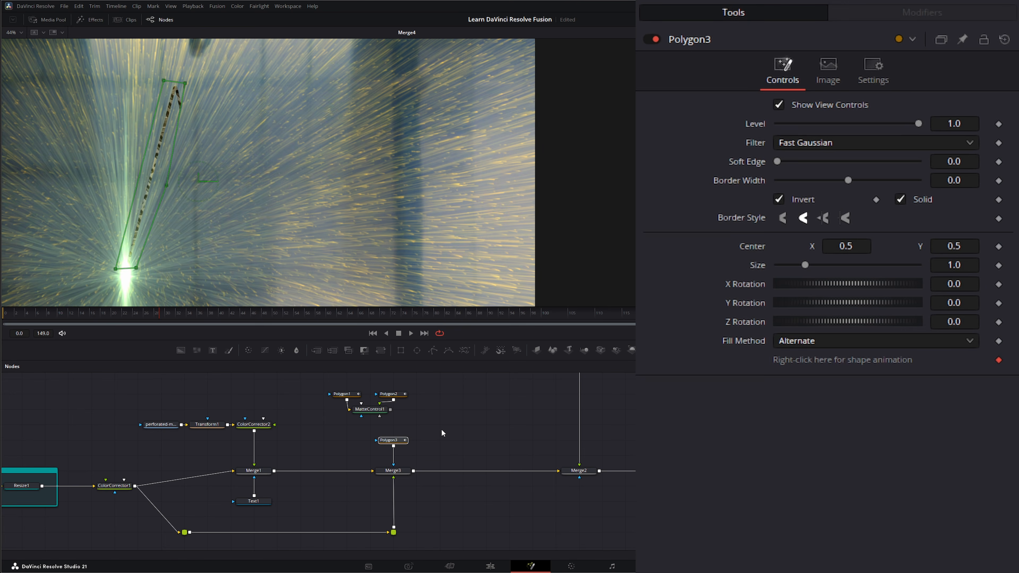
# - Delete Polygon3, use Polygon1 as Merge3's effect mask, and play its growing animation from frame 0
pyautogui.press('Delete')
pyautogui.moveTo(347, 395); pyautogui.dragTo(325, 411)
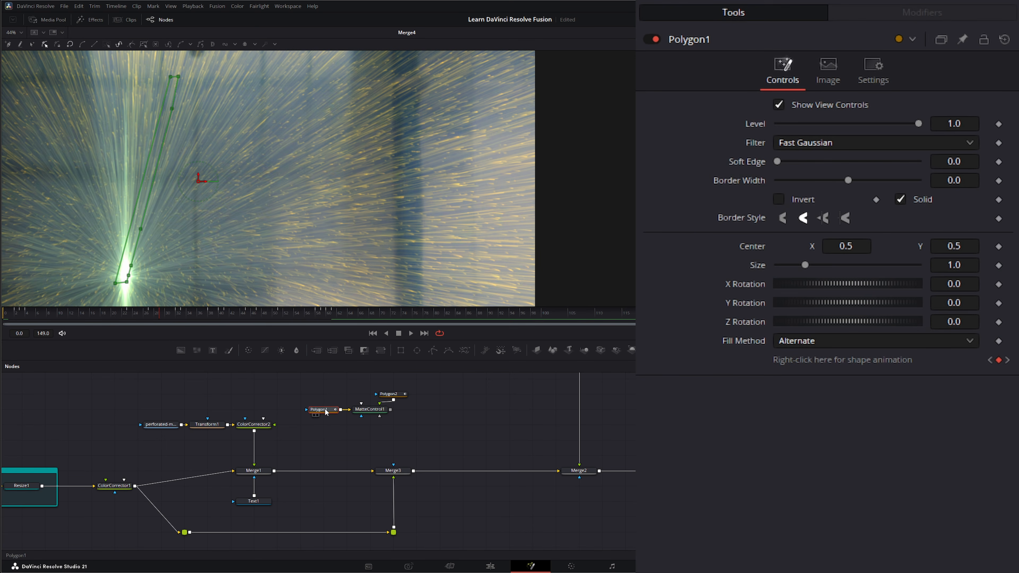
pyautogui.press('1')
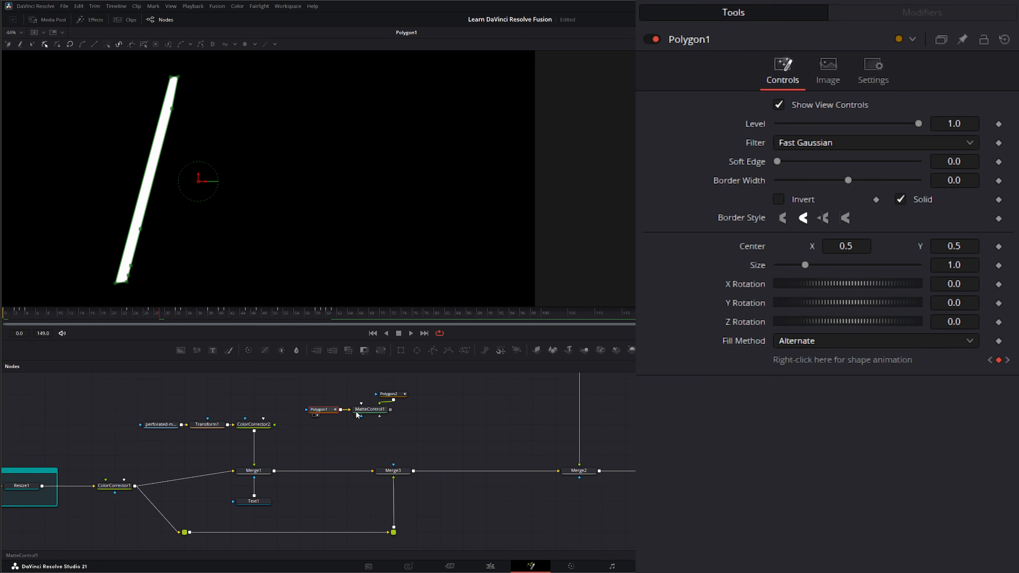
pyautogui.moveTo(351, 413); pyautogui.dragTo(395, 467)
pyautogui.moveTo(395, 472); pyautogui.dragTo(396, 288)
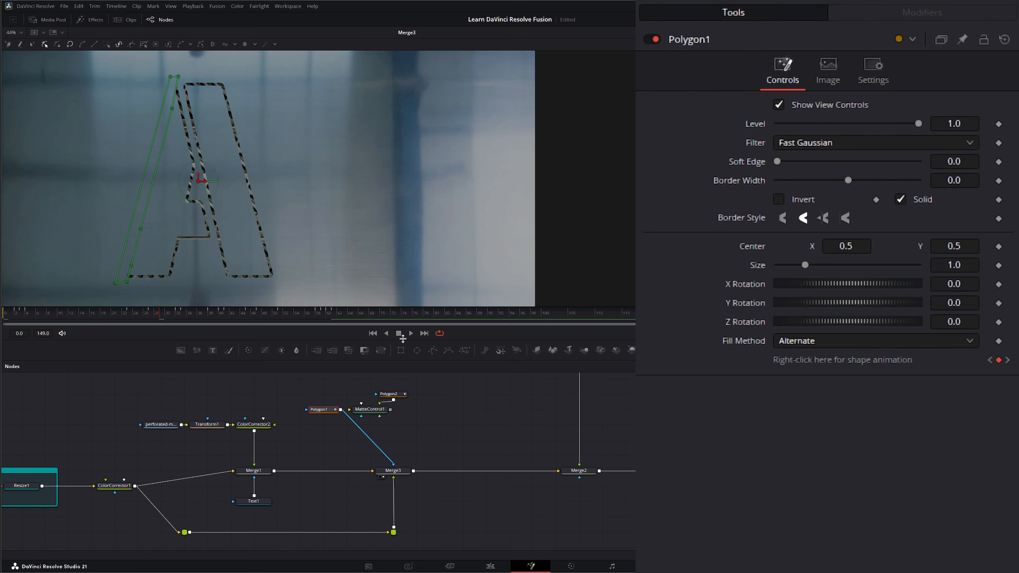
pyautogui.click(382, 332)
pyautogui.click(411, 333)
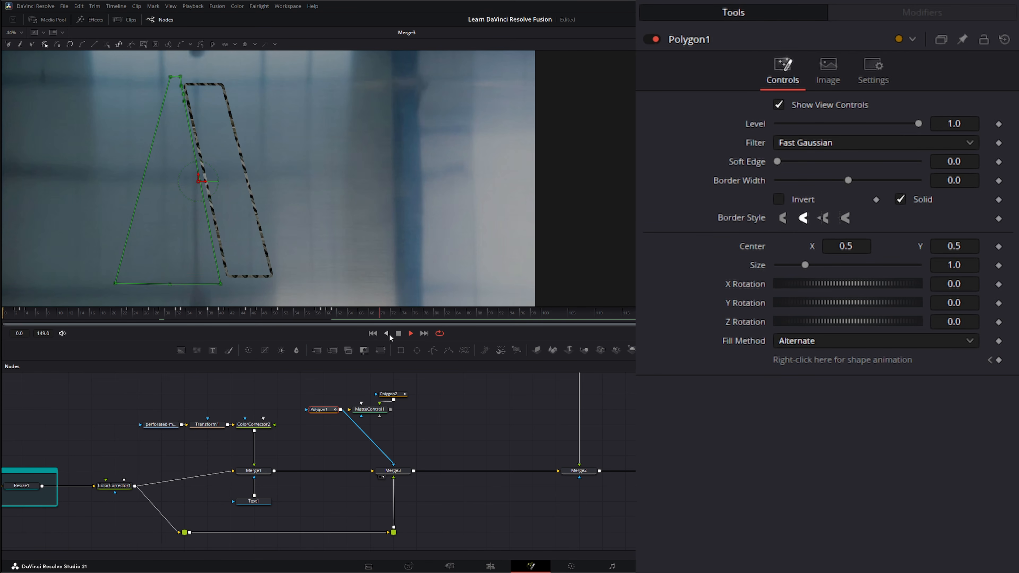
pyautogui.click(373, 333)
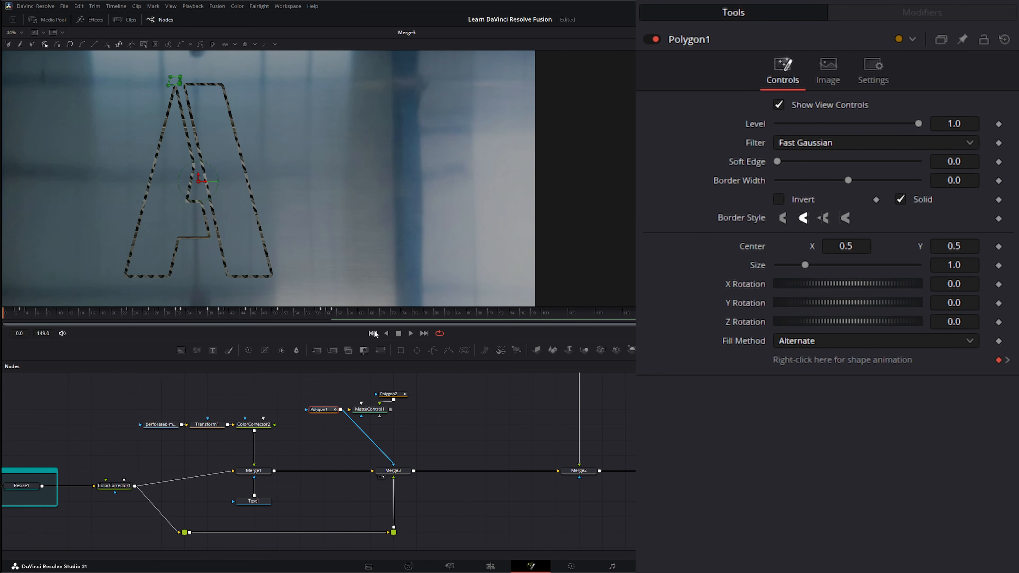
pyautogui.click(411, 333)
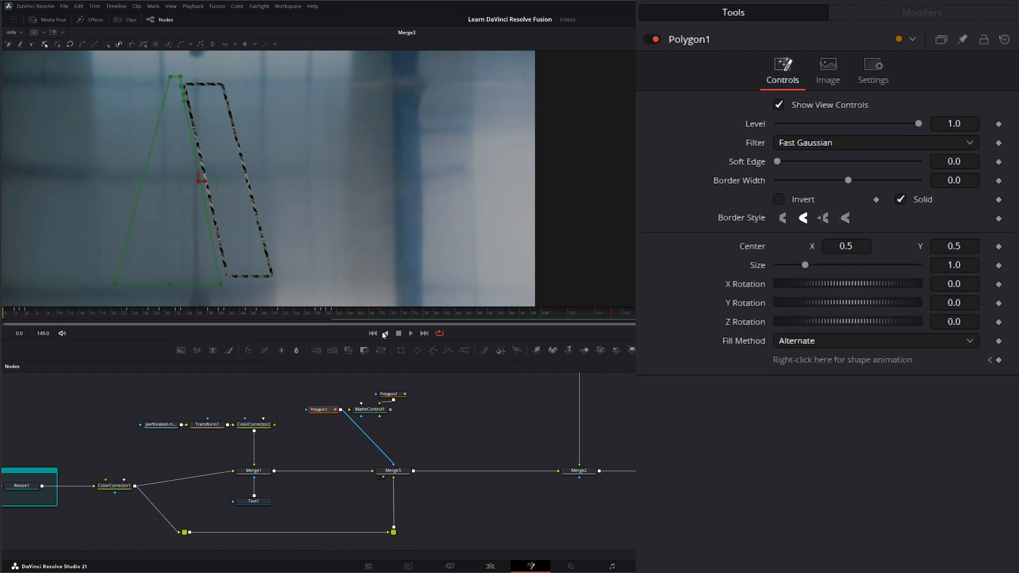
# - Swap Polygon2 in as Merge3's mask, preview its animation, then disconnect it
pyautogui.click(388, 394)
pyautogui.moveTo(394, 400); pyautogui.dragTo(393, 466)
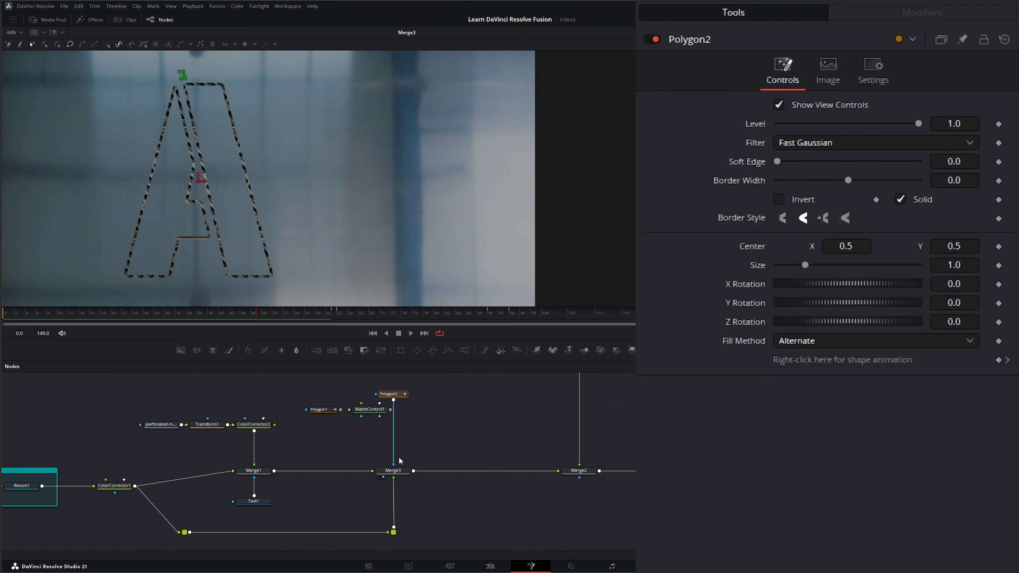
pyautogui.click(411, 333)
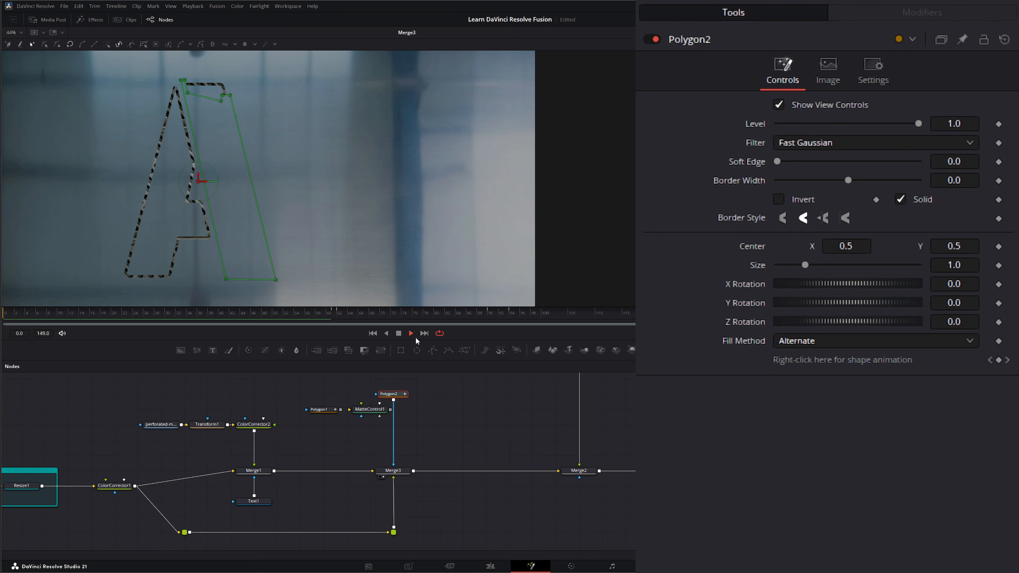
pyautogui.click(399, 333)
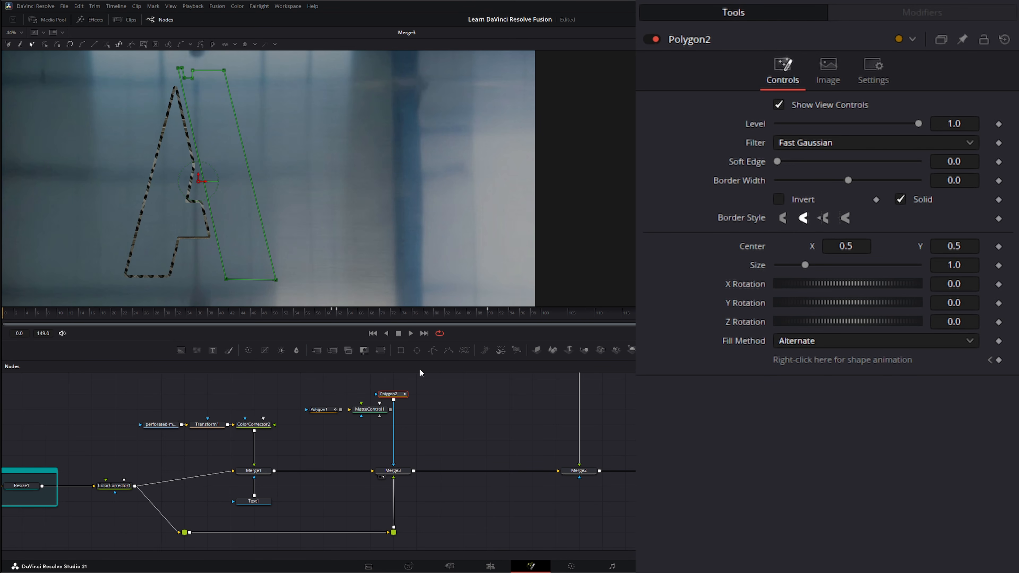
pyautogui.moveTo(394, 464); pyautogui.dragTo(403, 425)
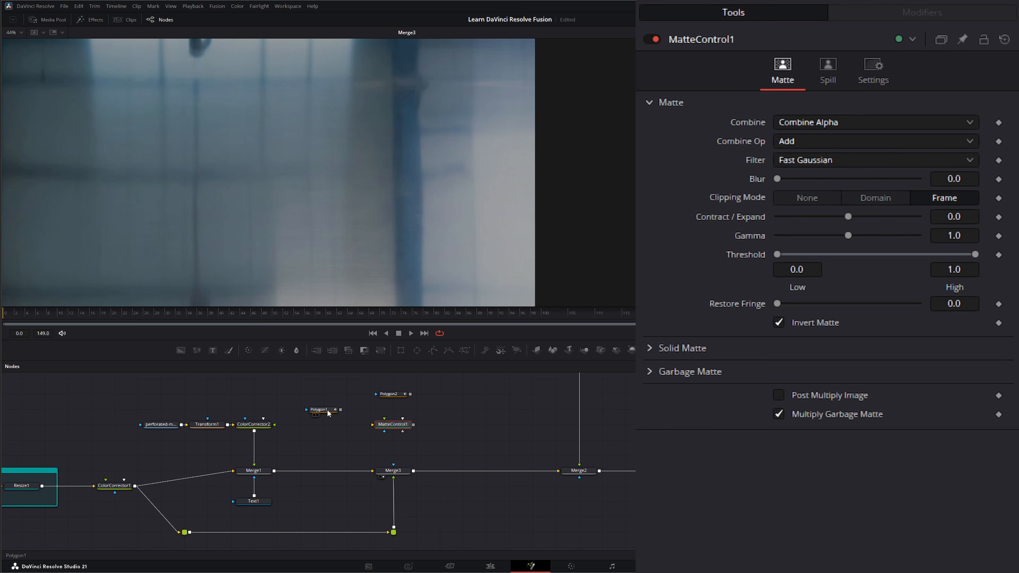
# - Arrange Polygon1 and Polygon2 side by side above MatteControl1 and inspect their settings
pyautogui.moveTo(325, 413); pyautogui.dragTo(350, 396)
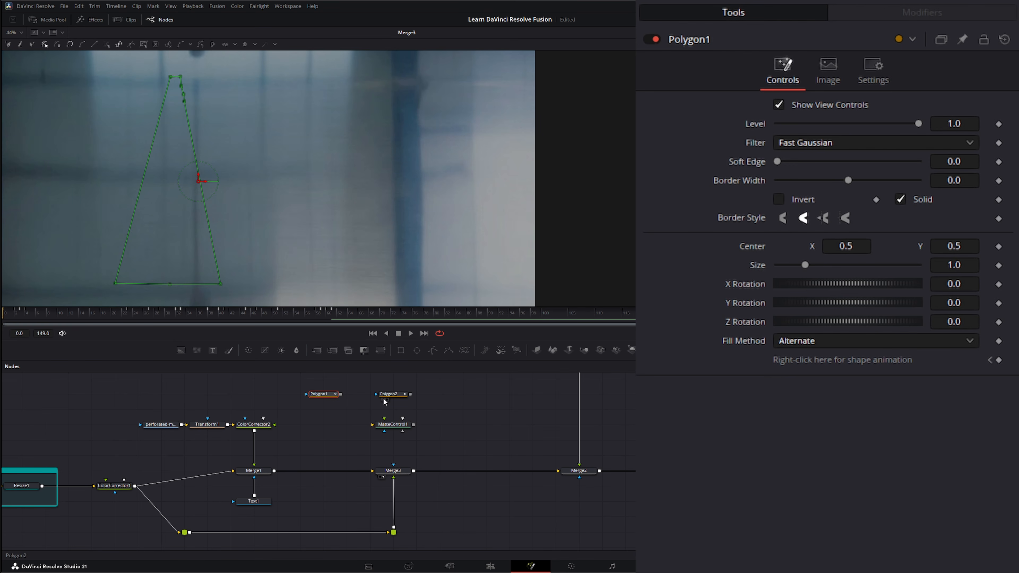
pyautogui.click(383, 397)
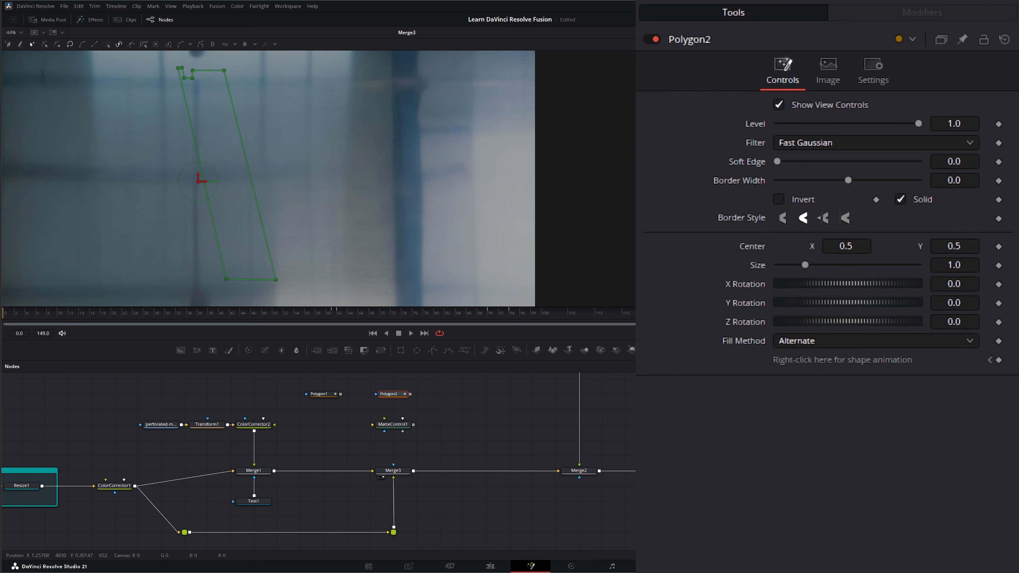
pyautogui.moveTo(340, 395); pyautogui.dragTo(367, 395)
pyautogui.moveTo(355, 446); pyautogui.dragTo(423, 415)
pyautogui.moveTo(287, 383); pyautogui.dragTo(442, 407)
pyautogui.click(434, 428)
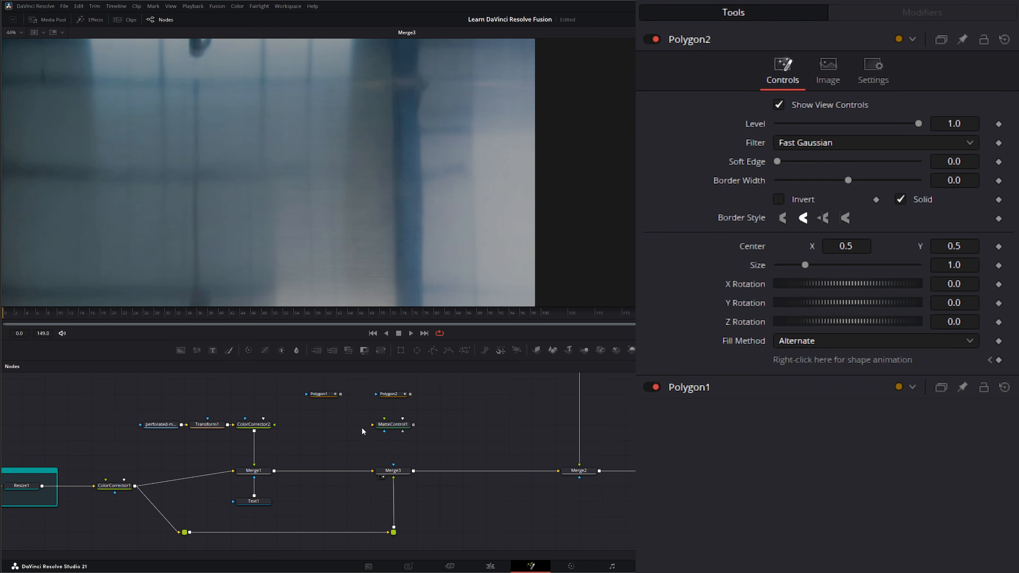
pyautogui.click(390, 426)
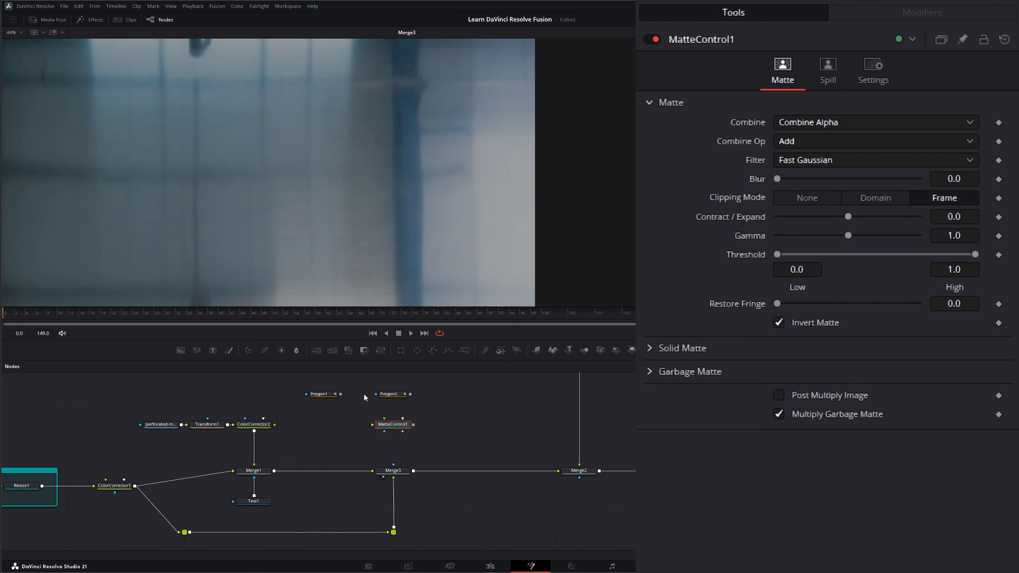
# - Add a MatteControl2 node, delete it, and reselect MatteControl1
pyautogui.moveTo(365, 349); pyautogui.dragTo(487, 418)
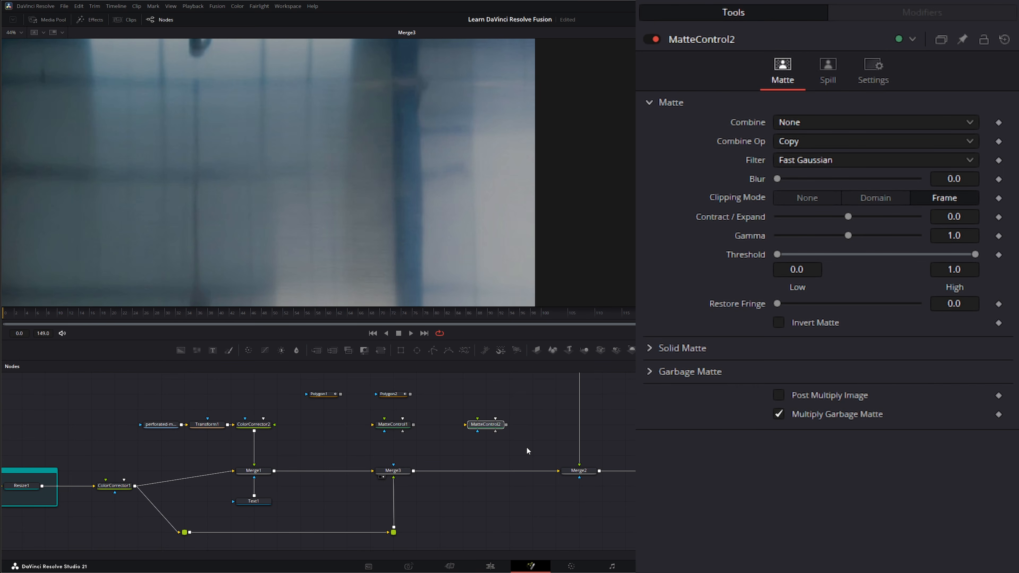
pyautogui.press('Delete')
pyautogui.click(392, 425)
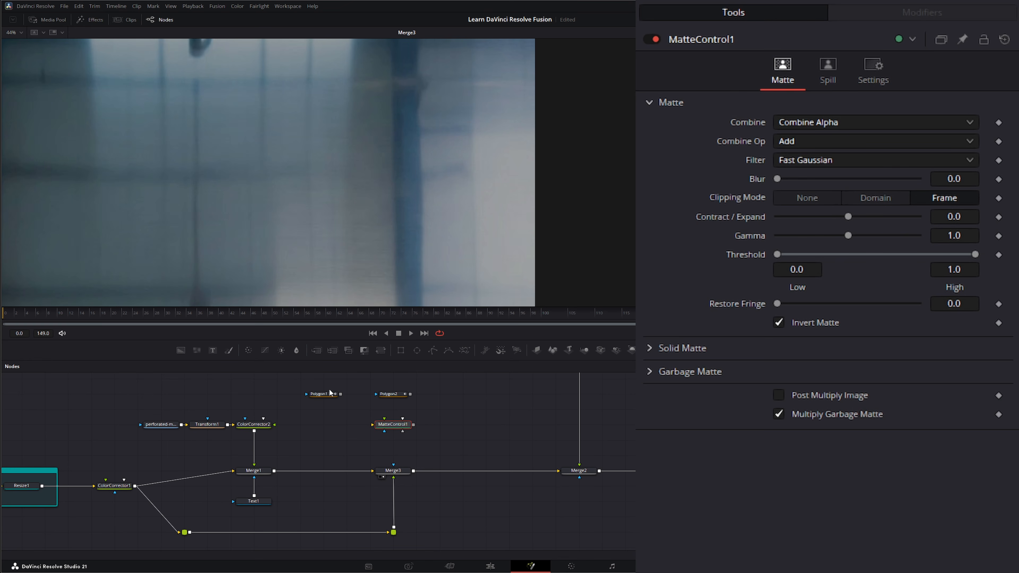
# - Feed Polygon1 and Polygon2 into MatteControl1, use its output as Merge3's mask, and scrub back
pyautogui.moveTo(356, 413); pyautogui.dragTo(372, 424)
pyautogui.moveTo(410, 394); pyautogui.dragTo(384, 419)
pyautogui.moveTo(413, 424); pyautogui.dragTo(394, 468)
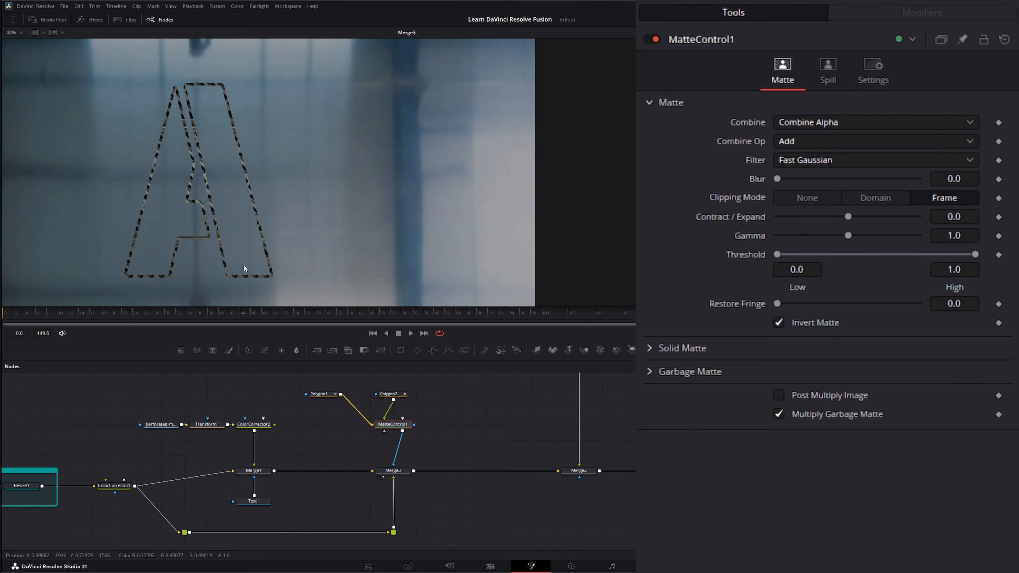
pyautogui.moveTo(602, 317)
pyautogui.mouseDown()
pyautogui.moveTo(39, 320)
pyautogui.moveTo(623, 321)
pyautogui.mouseUp()
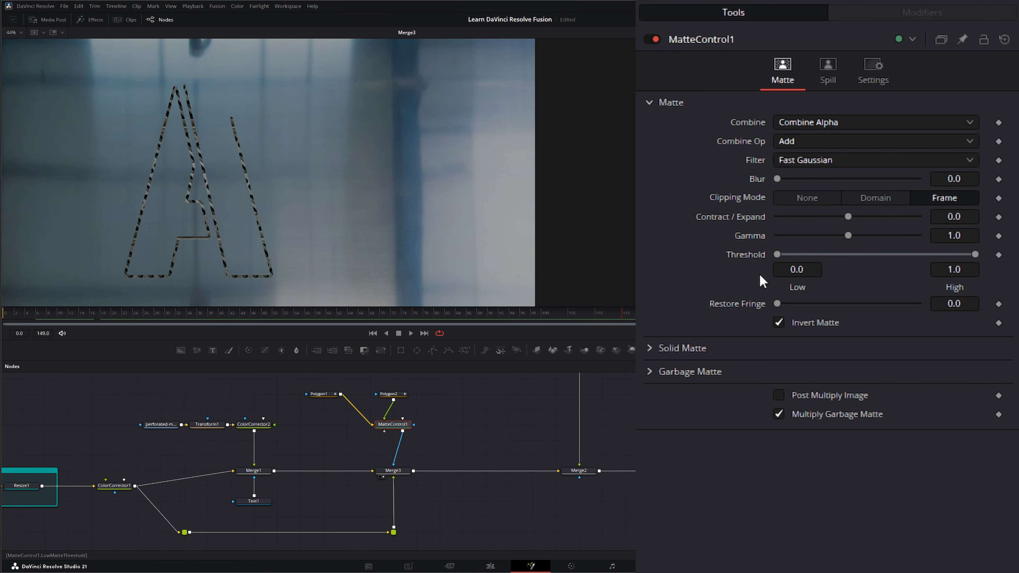
# - Compare Invert Matte off and on, leave it on, and play the A reveal from frame 0
pyautogui.click(779, 324)
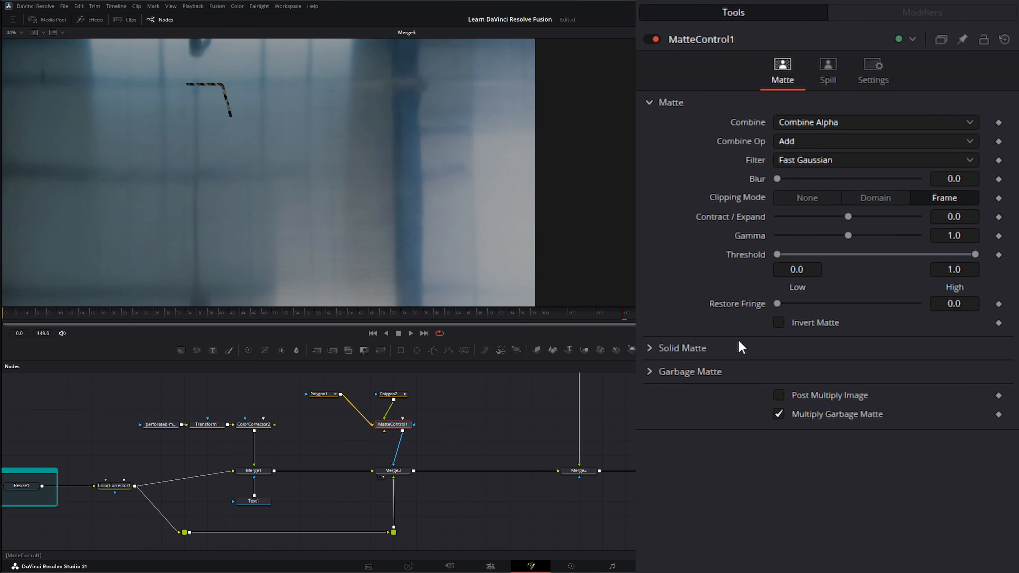
pyautogui.moveTo(622, 318)
pyautogui.mouseDown()
pyautogui.moveTo(244, 323)
pyautogui.moveTo(638, 326)
pyautogui.mouseUp()
pyautogui.click(779, 322)
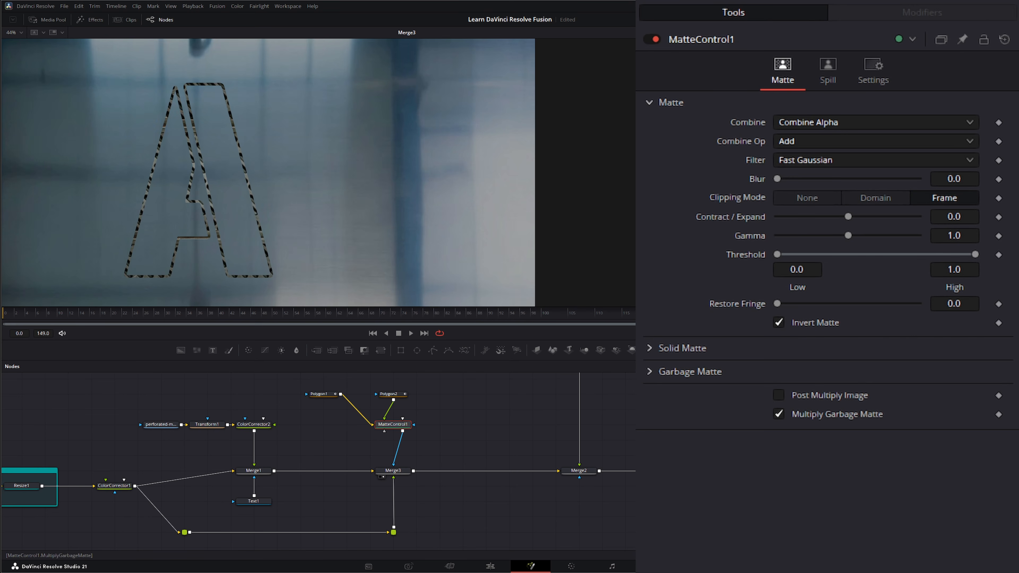
pyautogui.moveTo(441, 317)
pyautogui.mouseDown()
pyautogui.moveTo(16, 321)
pyautogui.moveTo(505, 326)
pyautogui.mouseUp()
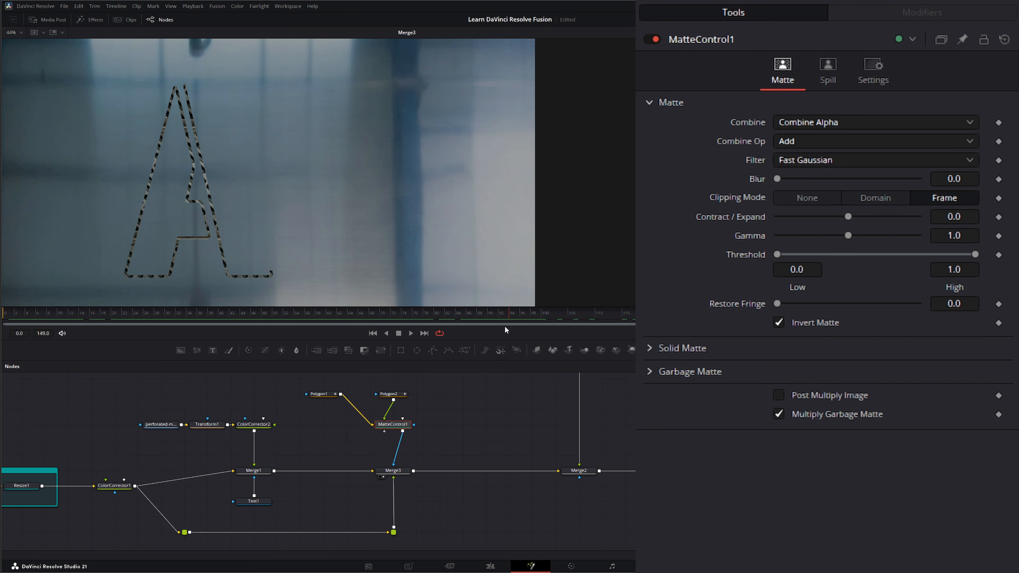
pyautogui.moveTo(288, 406); pyautogui.dragTo(414, 375)
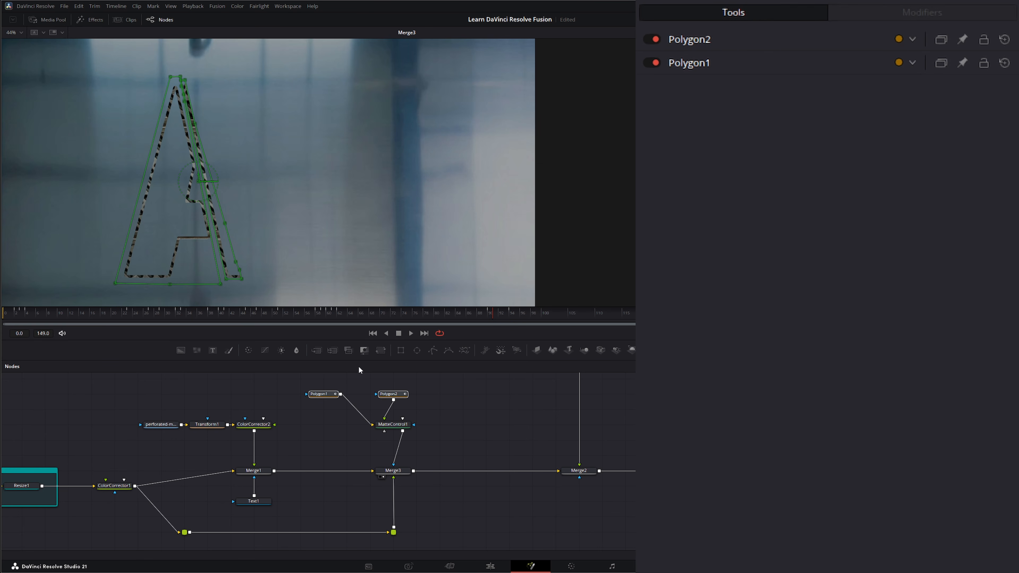
pyautogui.click(373, 333)
pyautogui.click(411, 334)
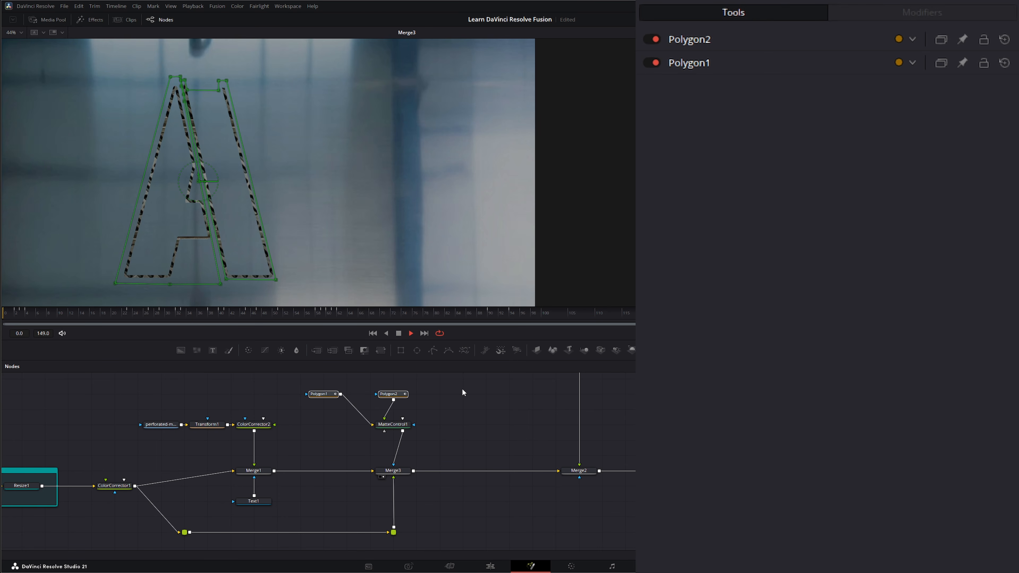
pyautogui.click(399, 334)
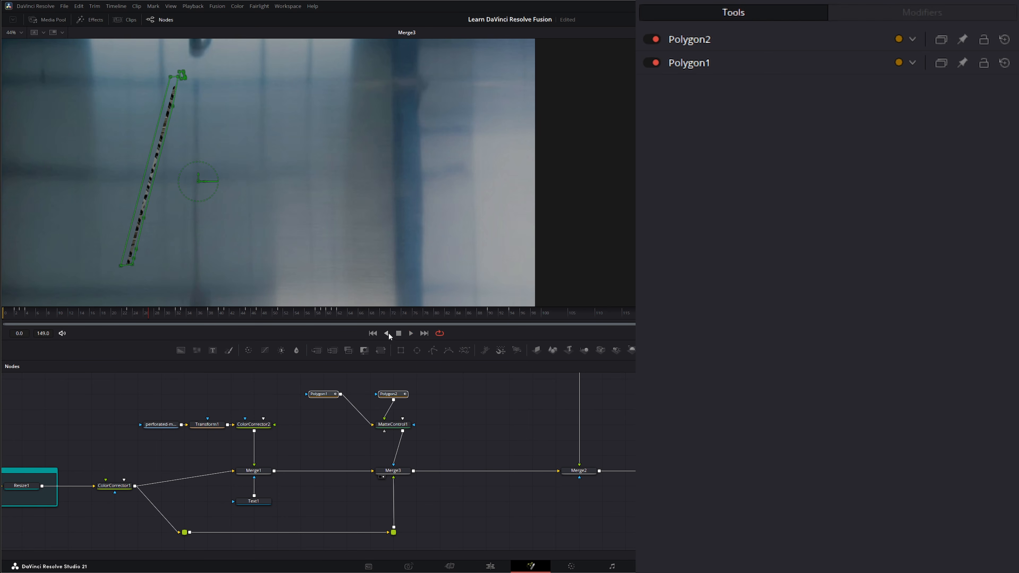
# - Show Merge2 in the viewer, then nudge Polygon1 slightly to the right
pyautogui.click(393, 470)
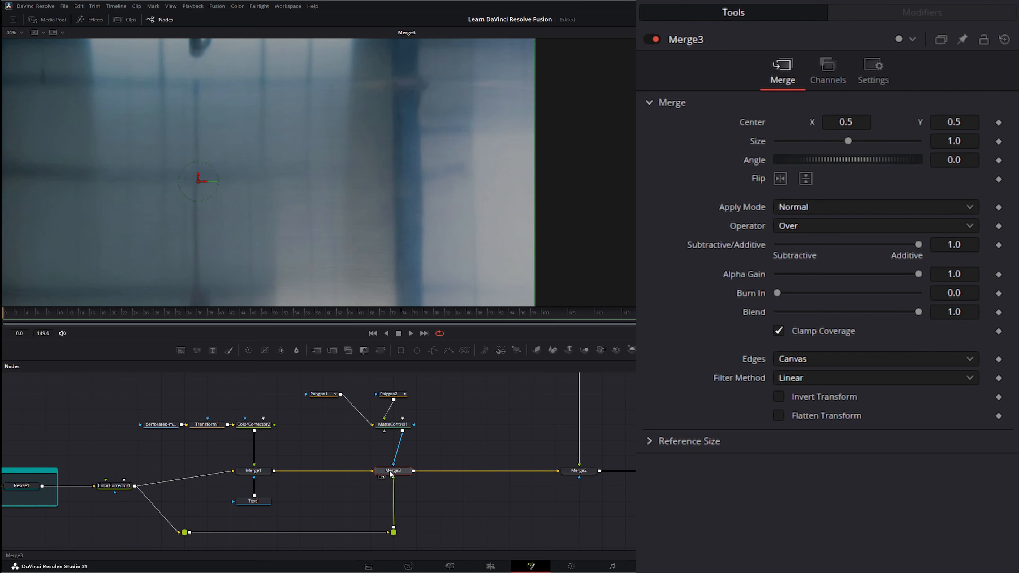
pyautogui.click(578, 472)
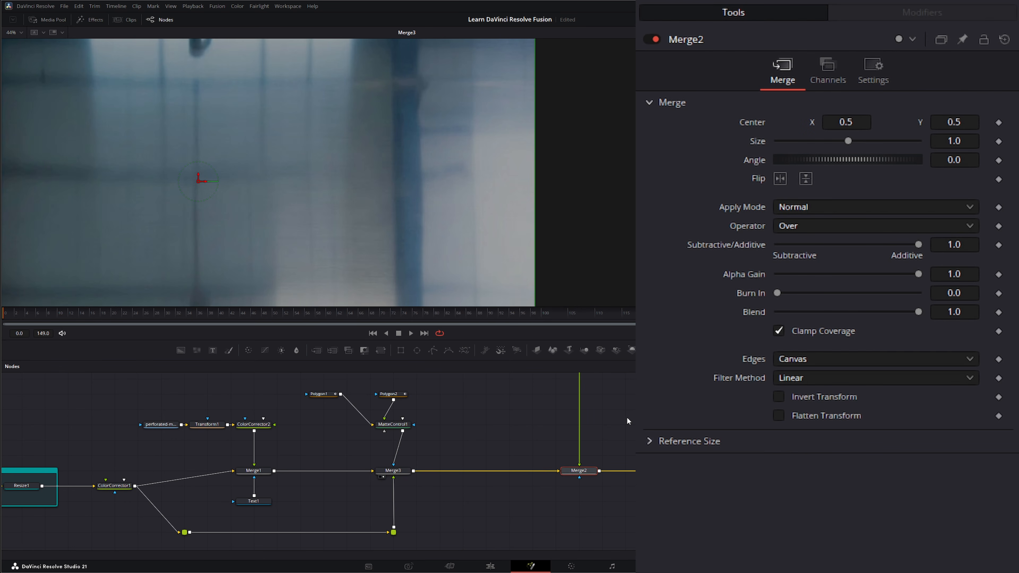
pyautogui.moveTo(627, 418); pyautogui.dragTo(485, 458)
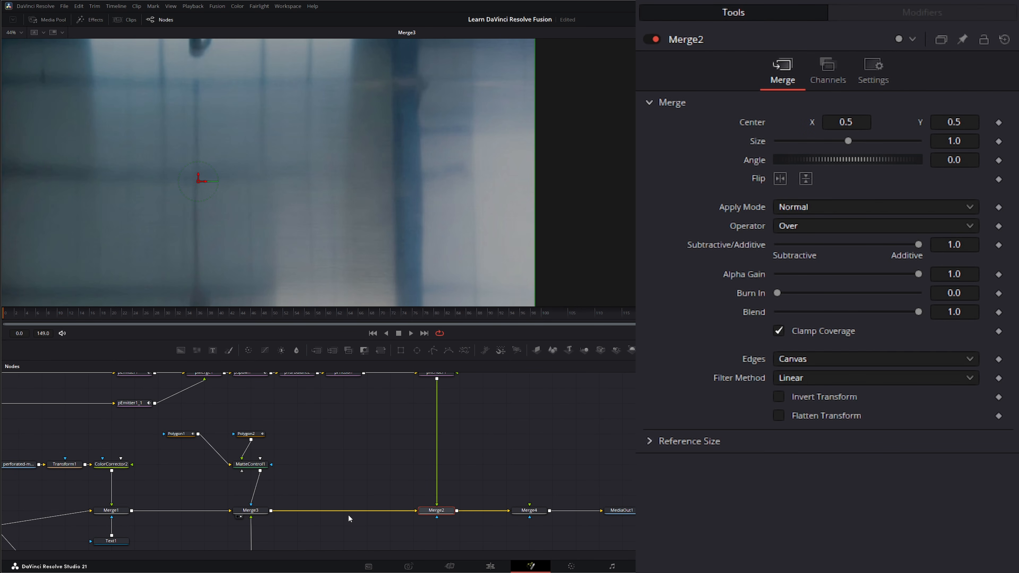
pyautogui.press('1')
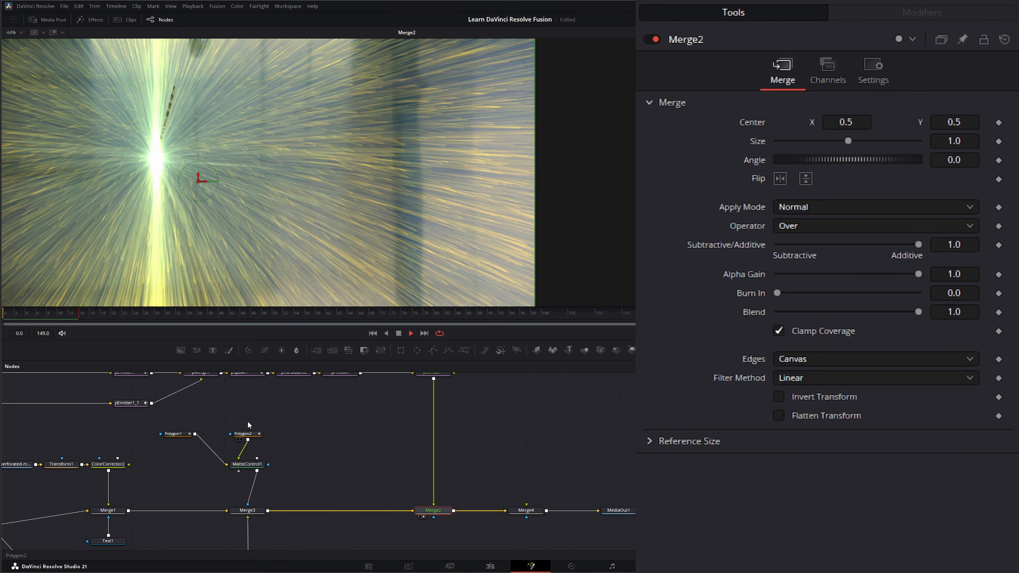
pyautogui.moveTo(175, 433); pyautogui.dragTo(199, 434)
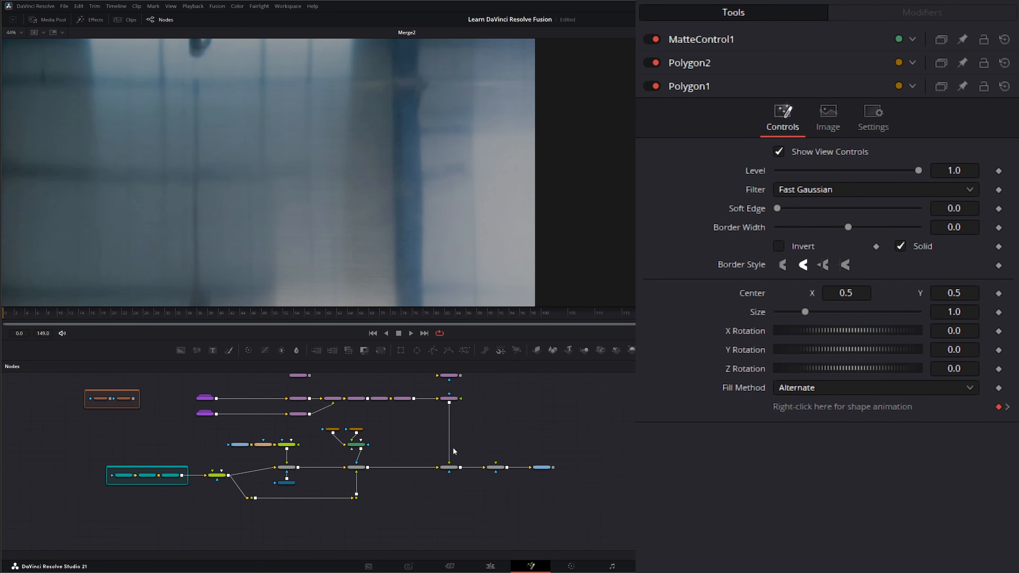
pyautogui.scroll(5, 453, 447)
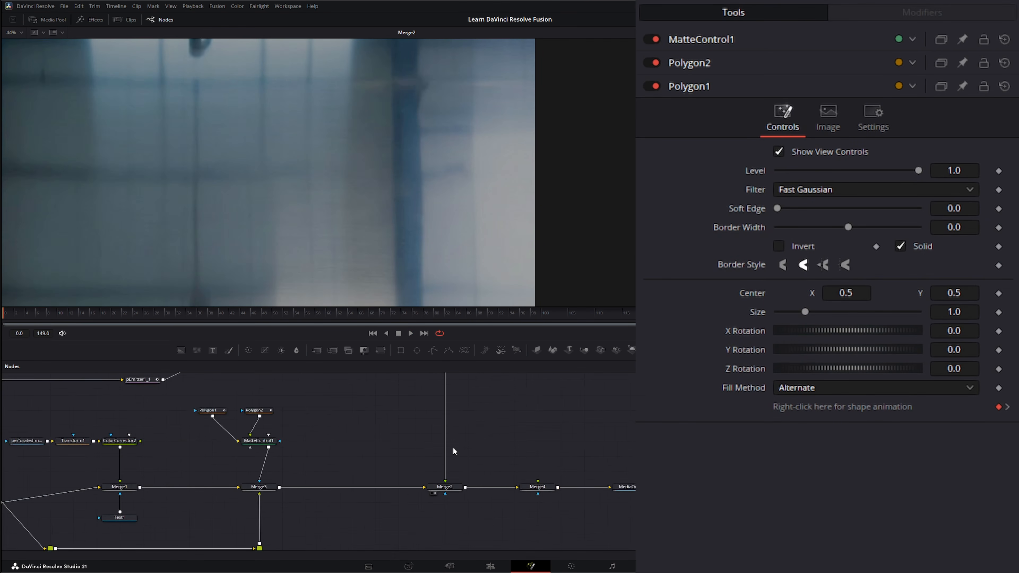
pyautogui.moveTo(505, 436); pyautogui.dragTo(506, 490)
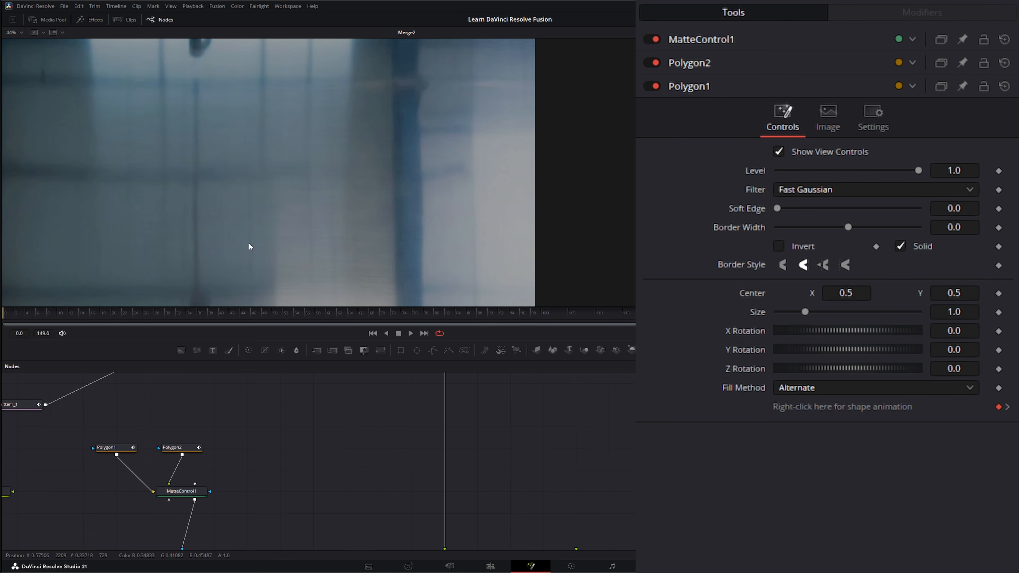
pyautogui.scroll(-2, 251, 243)
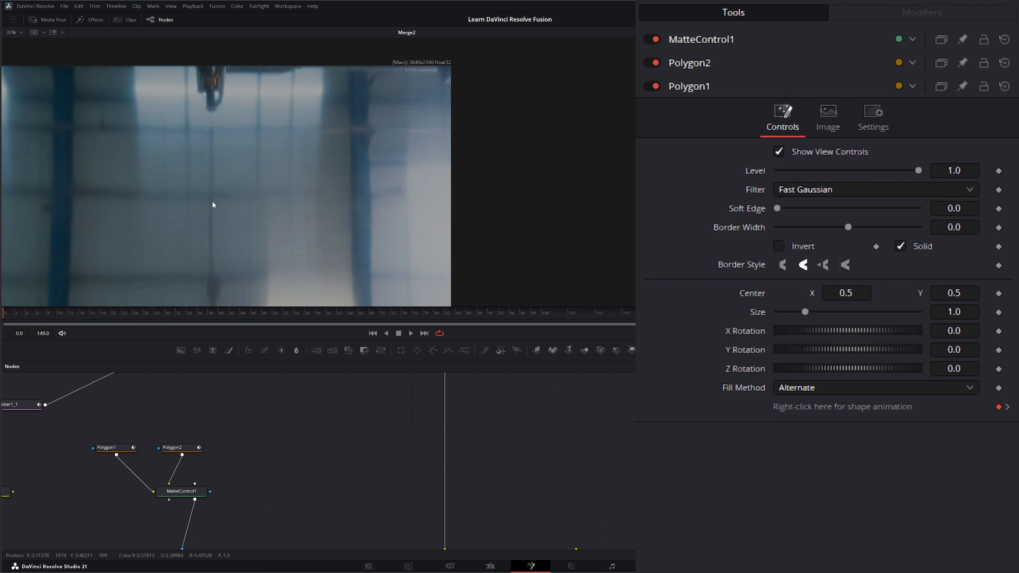
pyautogui.moveTo(213, 202); pyautogui.dragTo(263, 181)
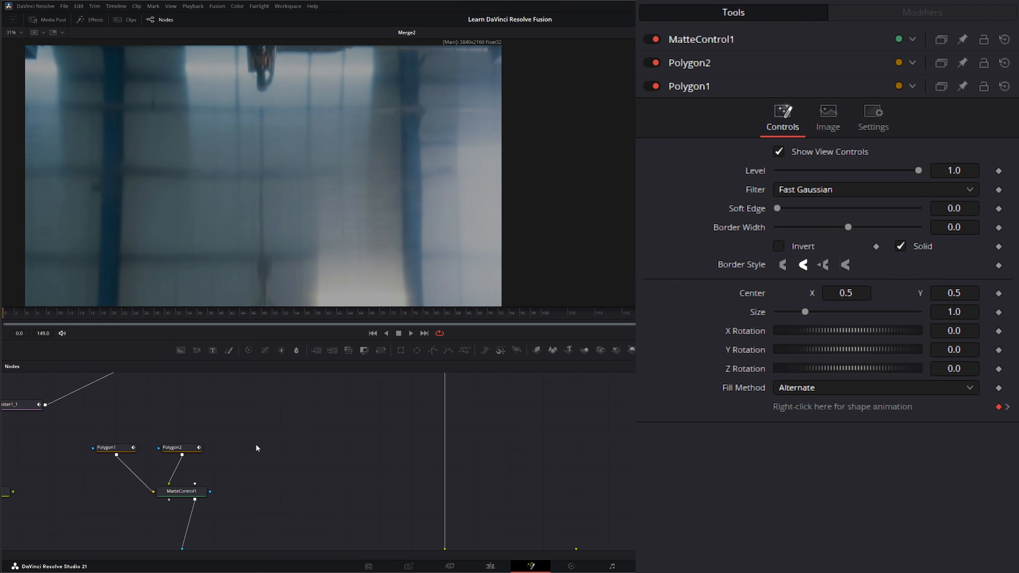
pyautogui.moveTo(257, 449); pyautogui.dragTo(392, 449)
pyautogui.scroll(-1, 314, 455)
pyautogui.moveTo(445, 389); pyautogui.dragTo(340, 415)
pyautogui.scroll(-1, 361, 445)
pyautogui.moveTo(397, 481); pyautogui.dragTo(346, 457)
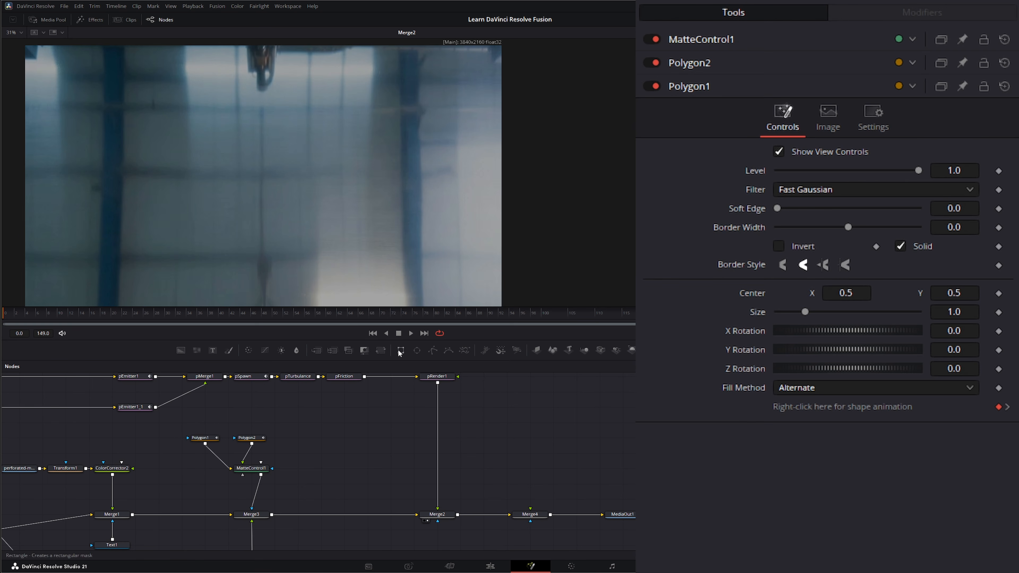
# - Mask Background2 with Rectangle1 at Corner Radius 0.615, narrowed into a thin pill about 0.30 high
pyautogui.moveTo(533, 412); pyautogui.dragTo(532, 428)
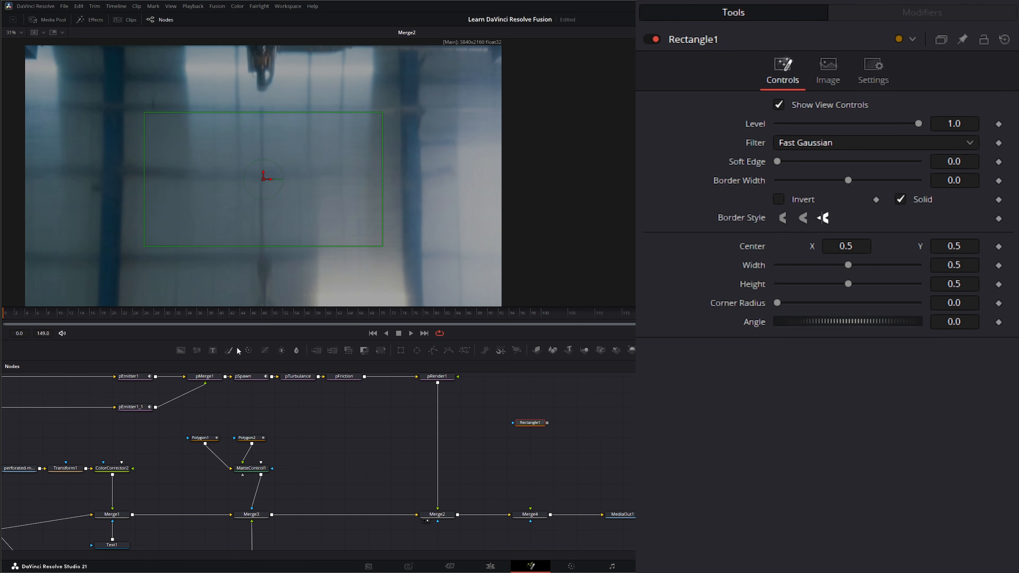
pyautogui.click(535, 452)
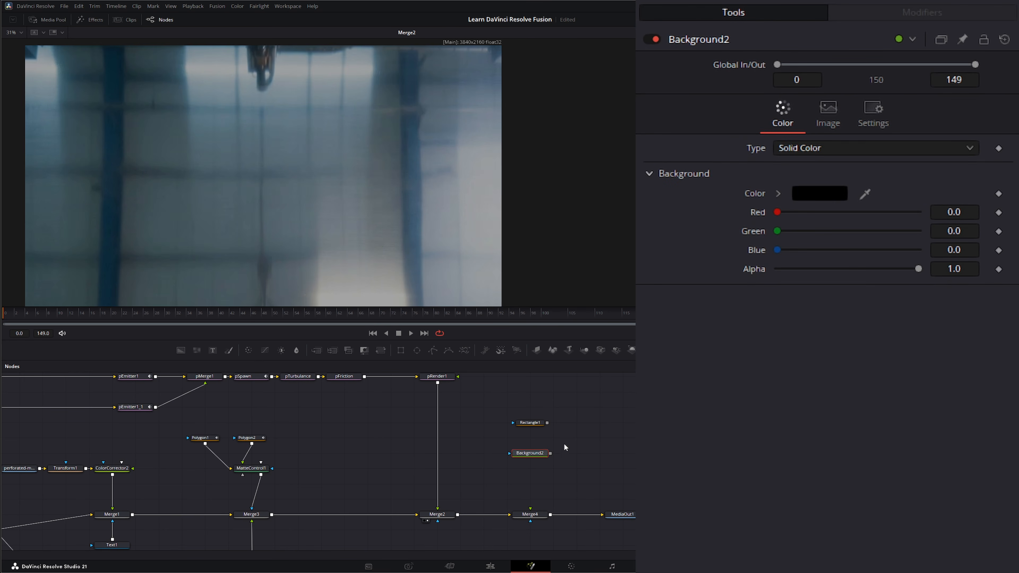
pyautogui.moveTo(547, 423); pyautogui.dragTo(415, 235)
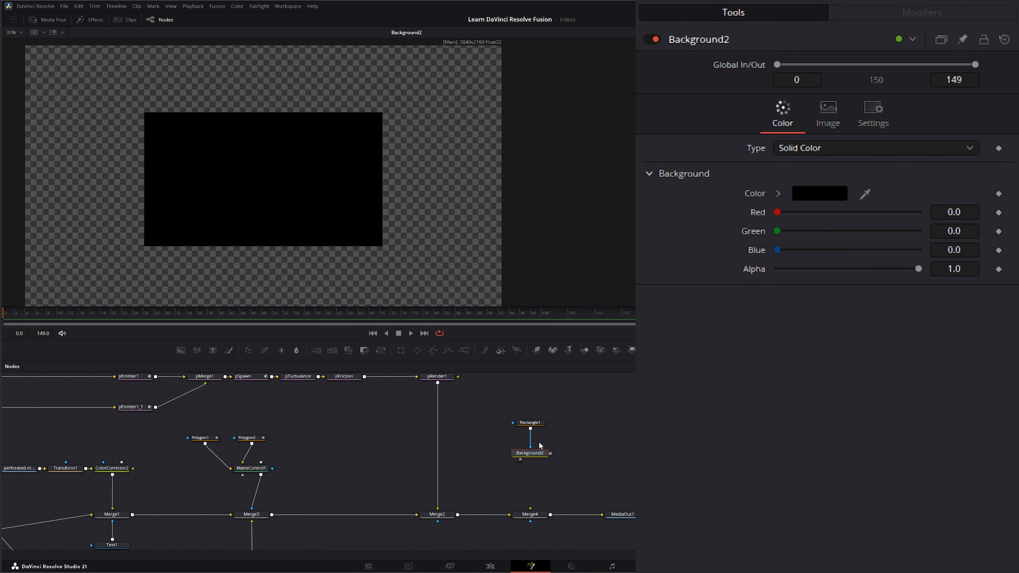
pyautogui.click(531, 424)
pyautogui.moveTo(782, 306); pyautogui.dragTo(866, 307)
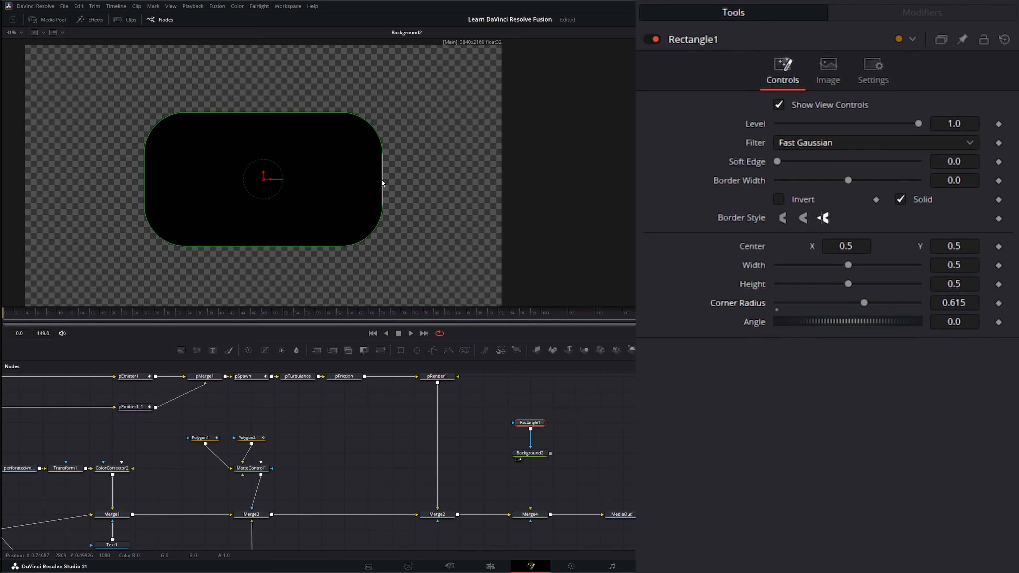
pyautogui.moveTo(382, 179); pyautogui.dragTo(274, 180)
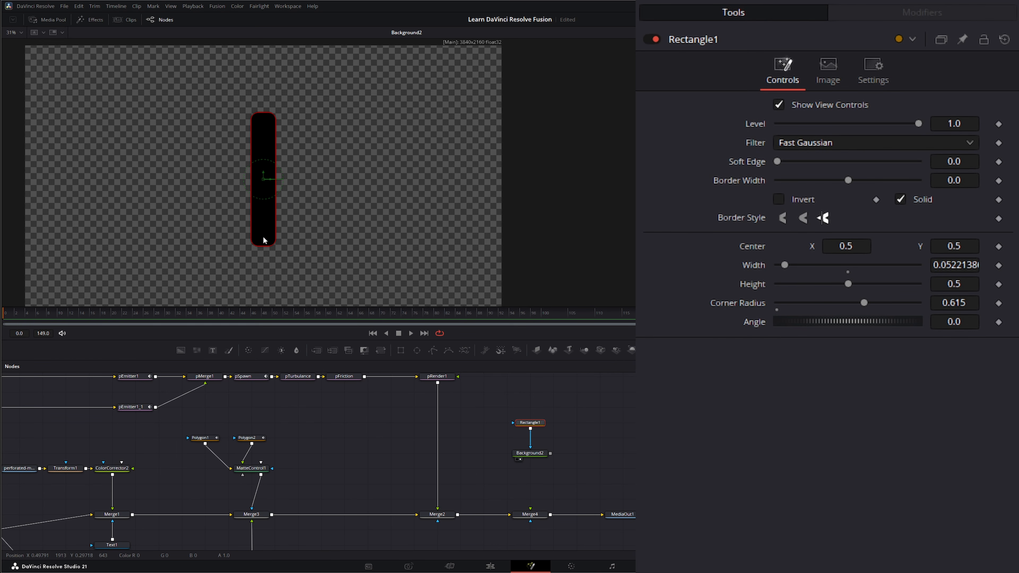
pyautogui.moveTo(265, 244); pyautogui.dragTo(265, 219)
# - Feed Background2 into Merge4's foreground and view Merge4 over the footage
pyautogui.moveTo(550, 453); pyautogui.dragTo(532, 513)
pyautogui.click(518, 520)
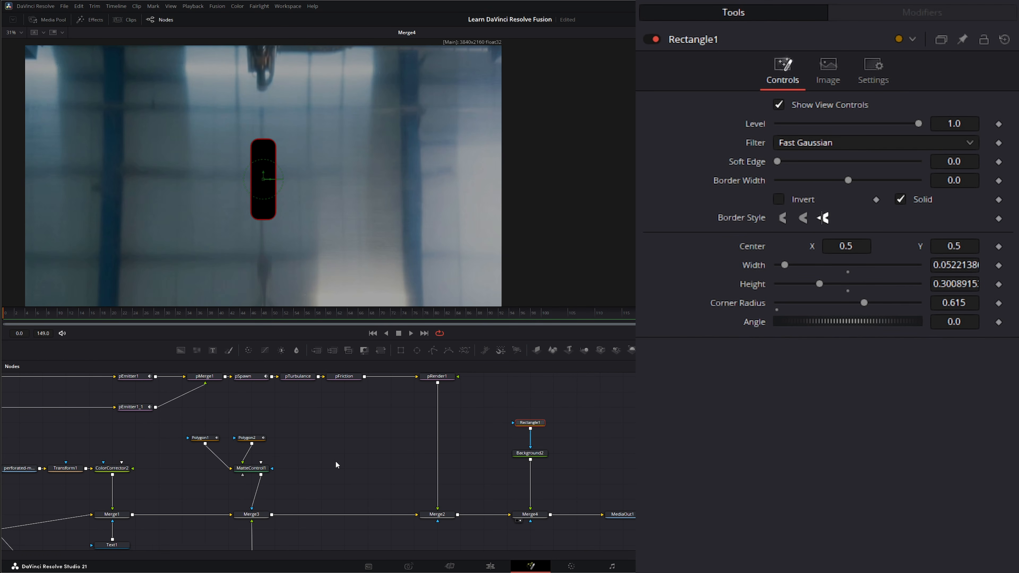
pyautogui.moveTo(327, 427); pyautogui.dragTo(451, 460)
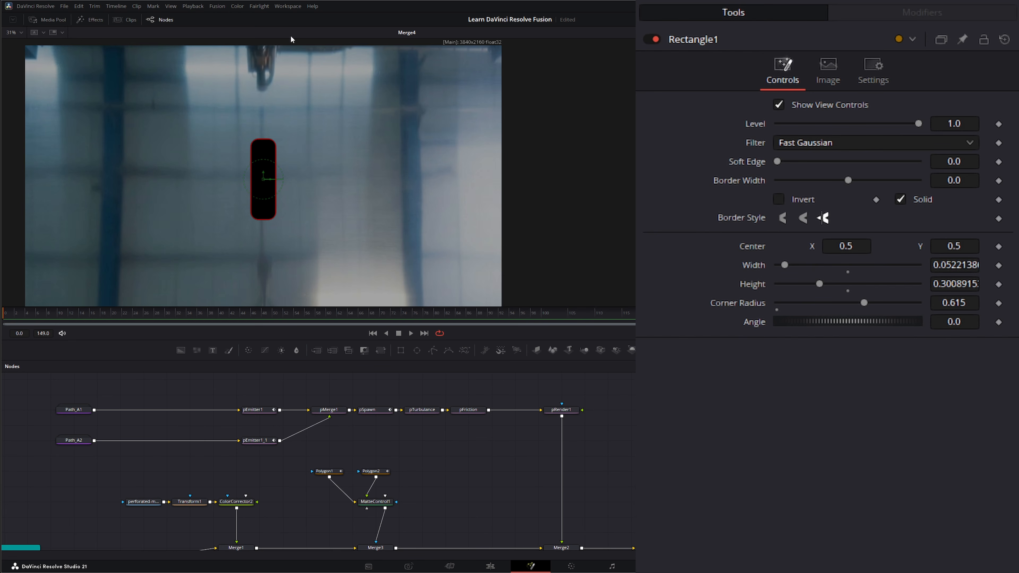
# - Connect Rectangle1's Center to Path1 so the pill rides the A, then play the comp
pyautogui.click(74, 411)
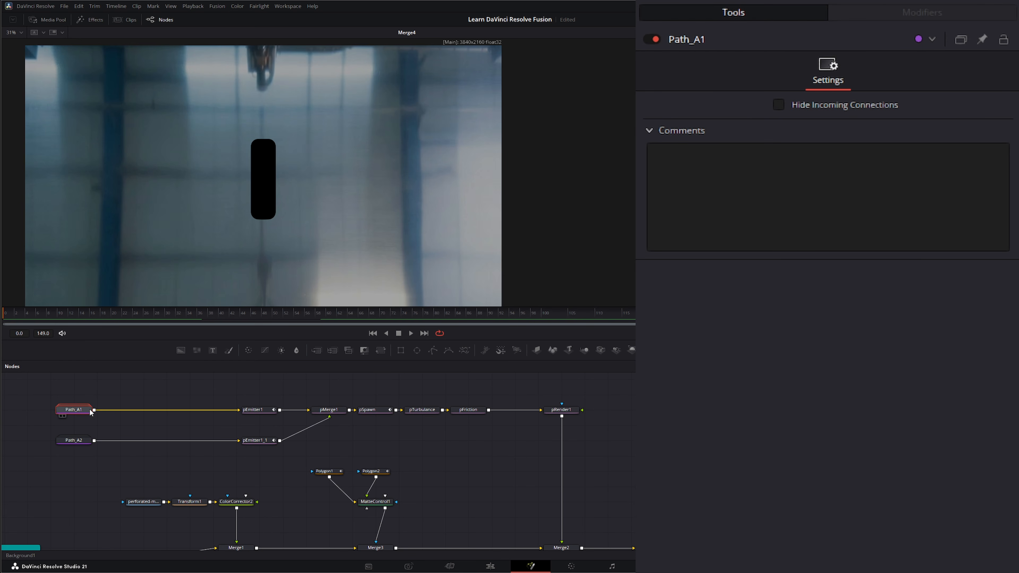
pyautogui.click(633, 470)
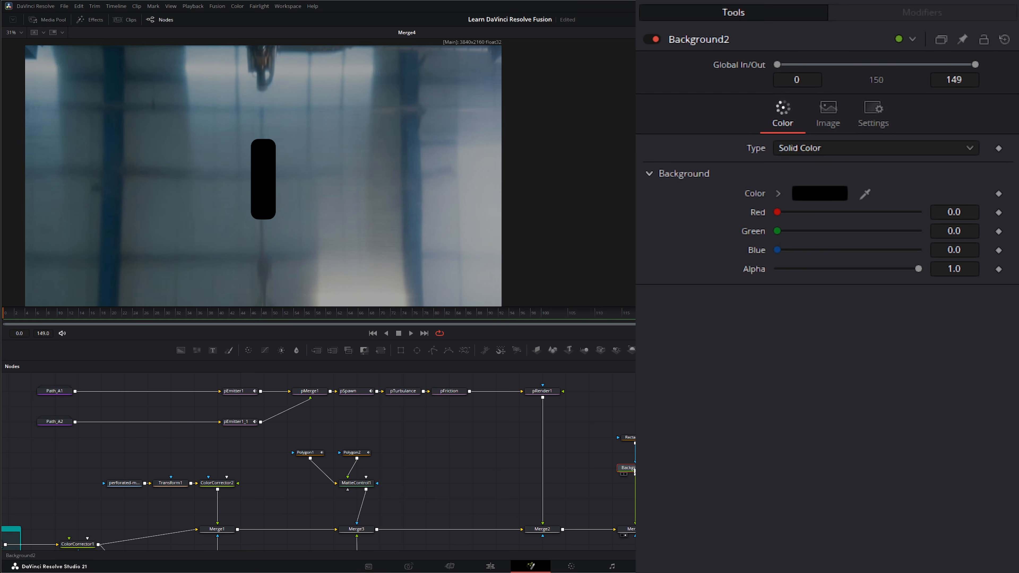
pyautogui.click(628, 437)
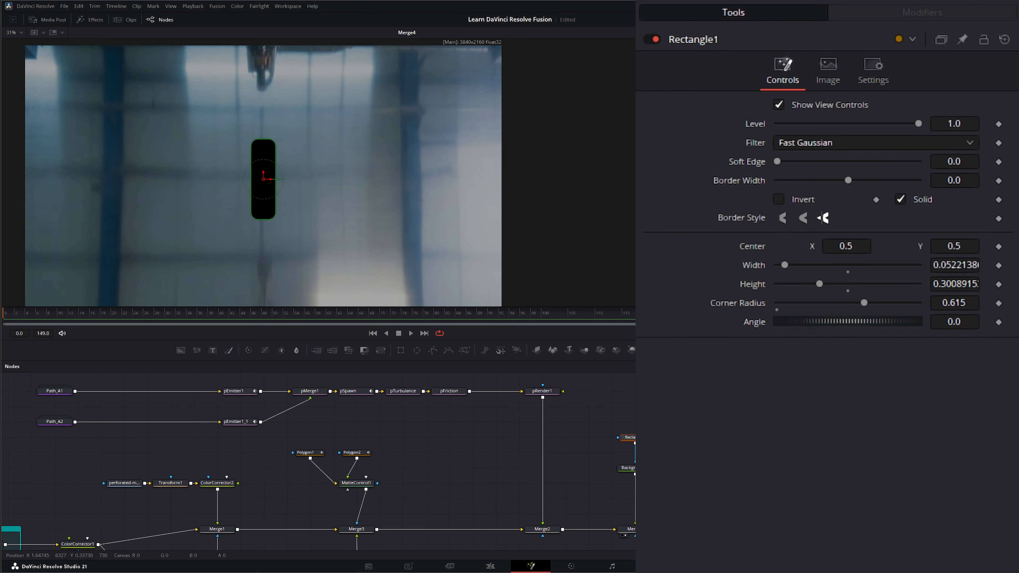
pyautogui.rightClick(750, 253)
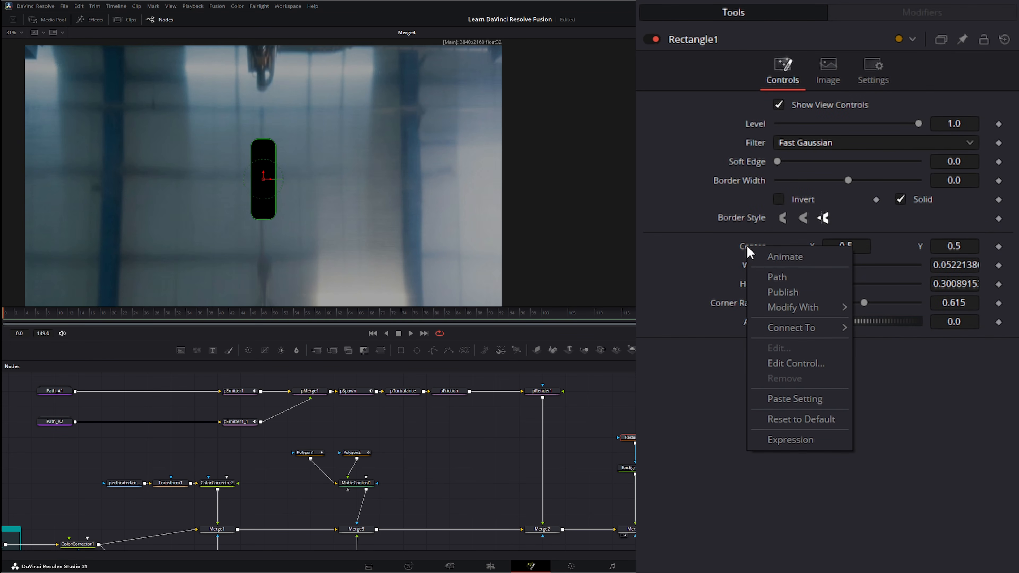
pyautogui.moveTo(783, 332)
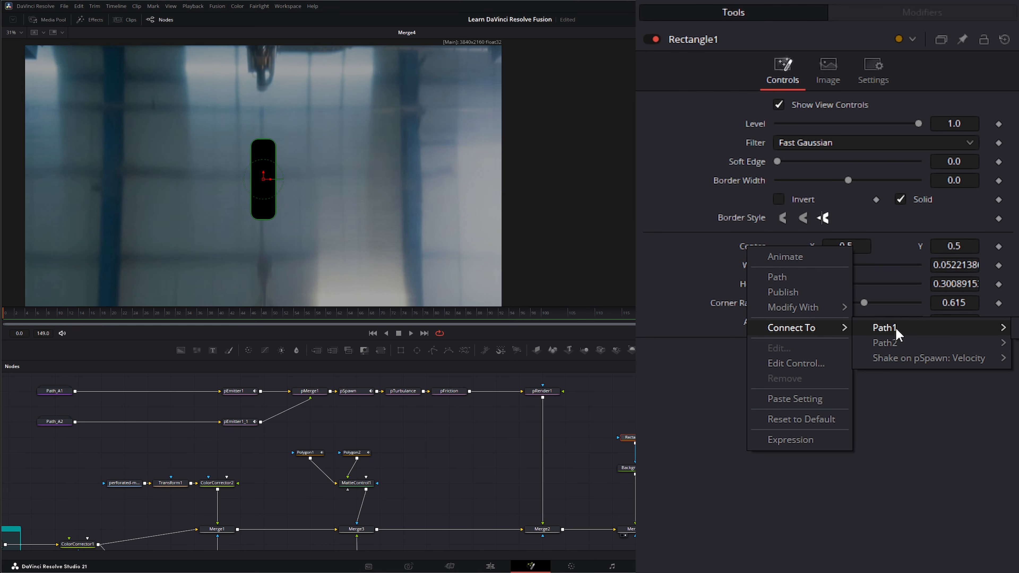
pyautogui.click(1016, 329)
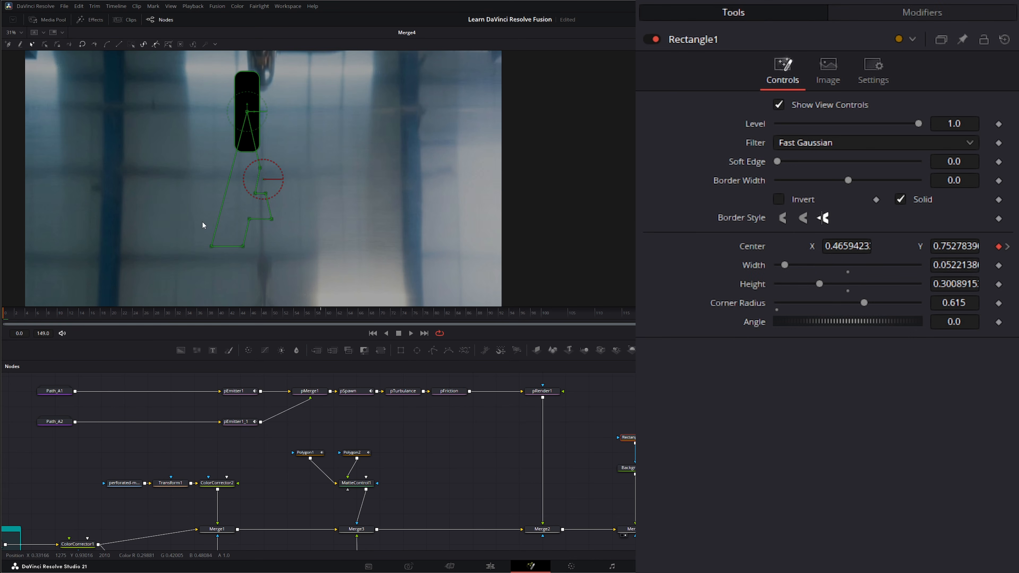
pyautogui.click(410, 330)
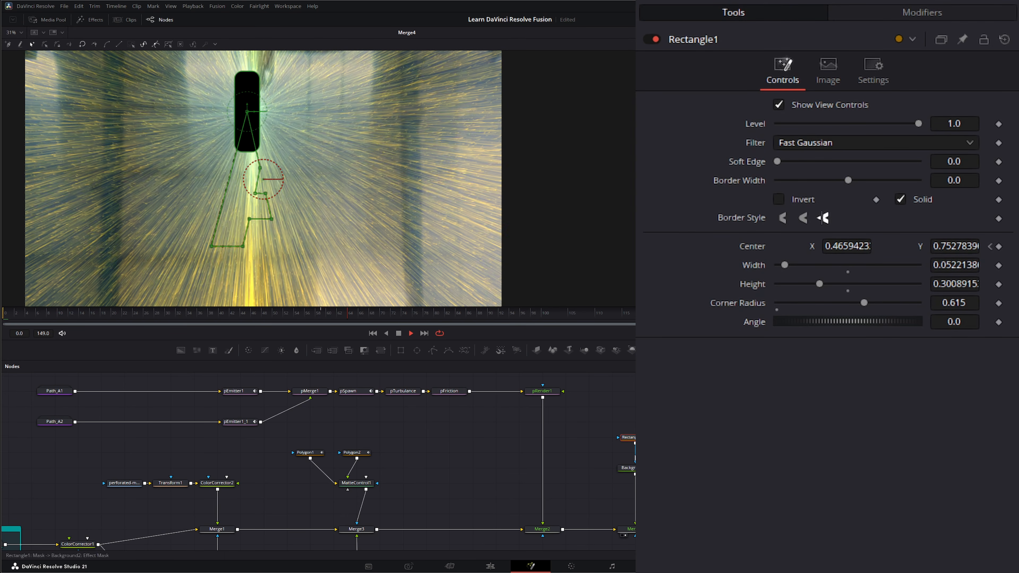
# - Stop playback near frame 28 with the pill on the A's left stroke, and select Rectangle1, Background2 and Merge4
pyautogui.moveTo(602, 416); pyautogui.dragTo(625, 488)
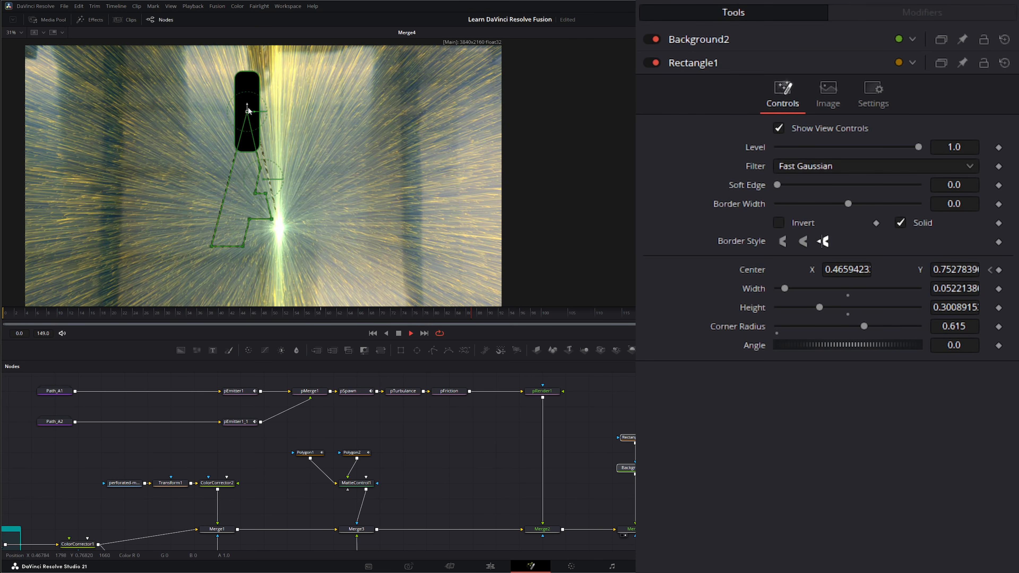
pyautogui.moveTo(21, 393); pyautogui.dragTo(85, 444)
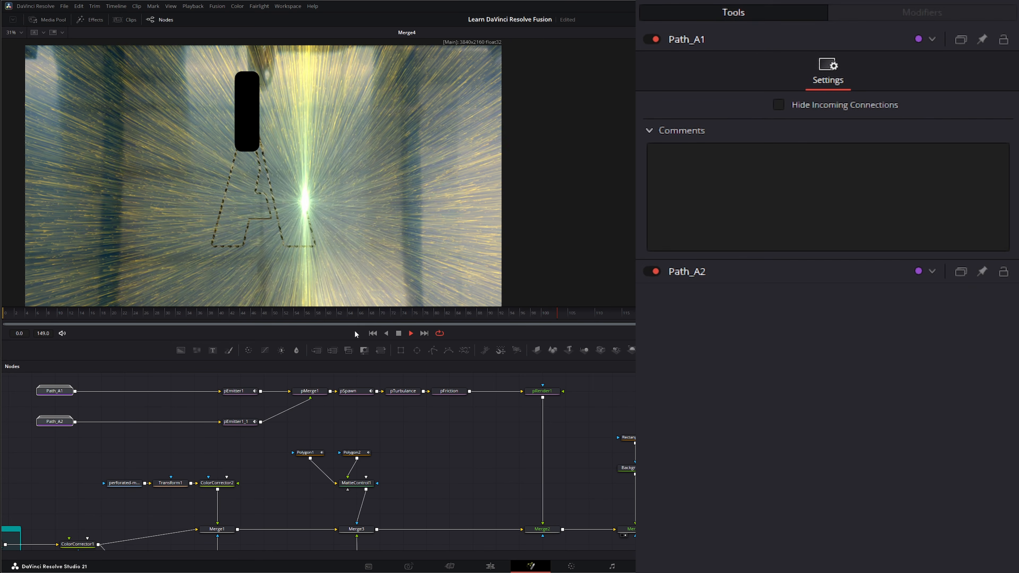
pyautogui.click(399, 333)
pyautogui.click(138, 314)
pyautogui.moveTo(142, 312); pyautogui.dragTo(177, 308)
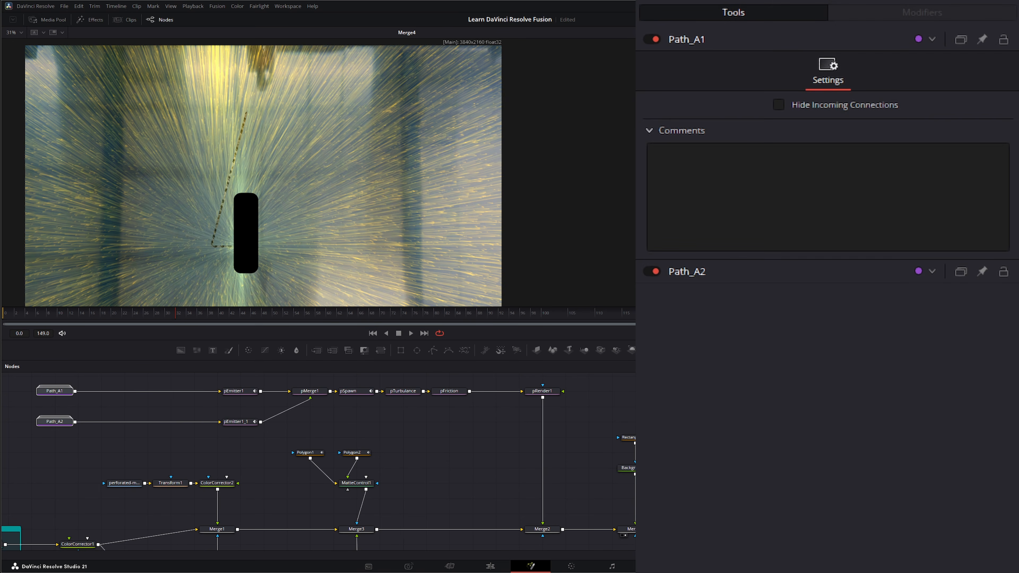
pyautogui.moveTo(593, 415); pyautogui.dragTo(639, 486)
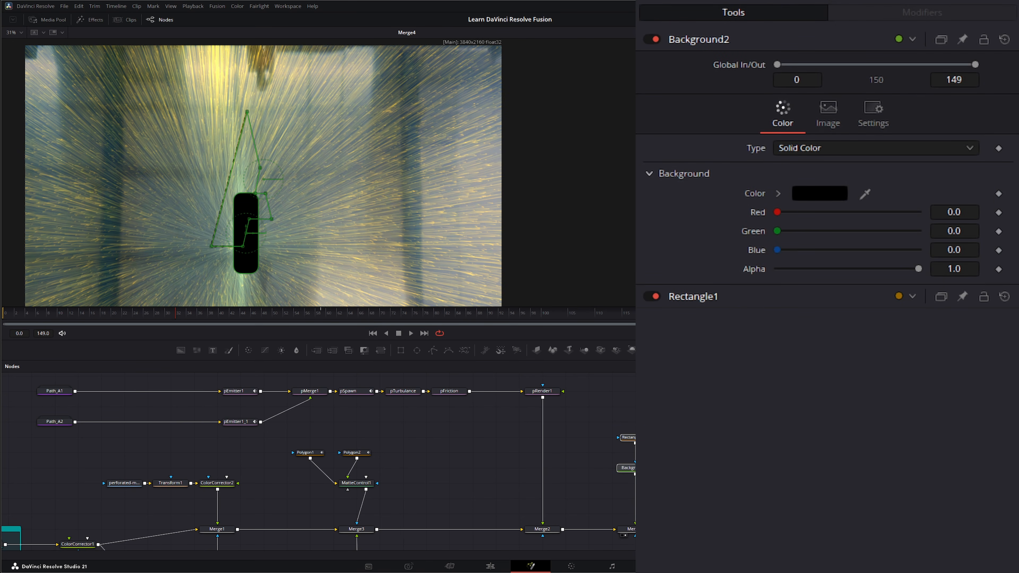
pyautogui.moveTo(600, 409); pyautogui.dragTo(638, 540)
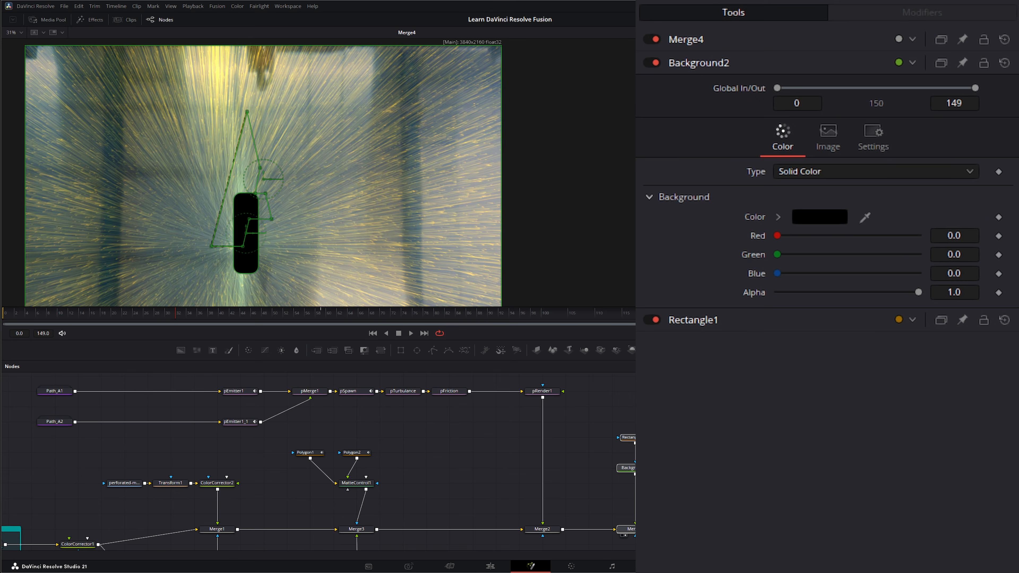
# - Delete Rectangle1, Background2 and Merge4, replay the comp, and select the Metal_BG and Letter_Paths node groups
pyautogui.press('Delete')
pyautogui.click(411, 333)
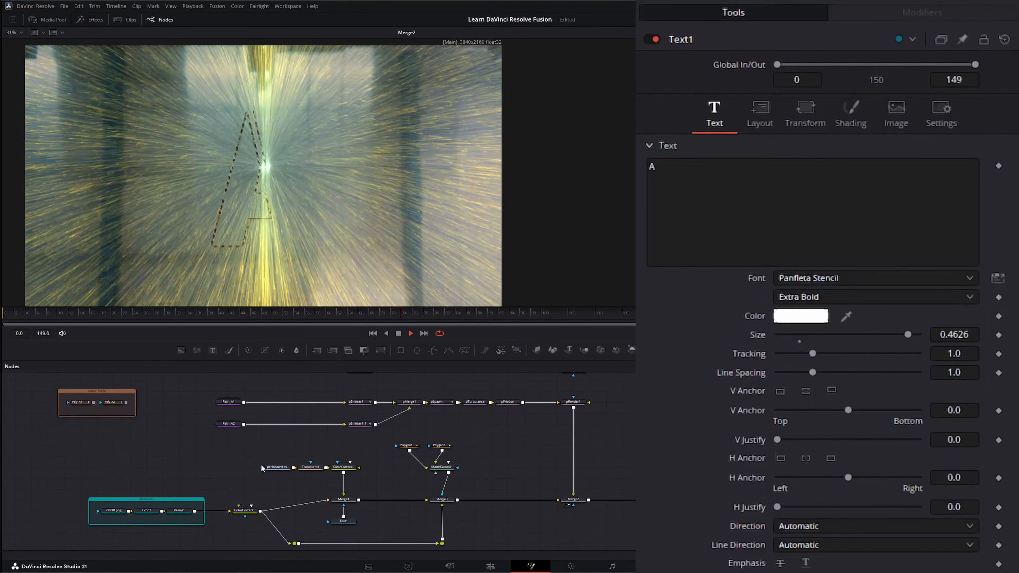
pyautogui.moveTo(56, 449); pyautogui.dragTo(357, 537)
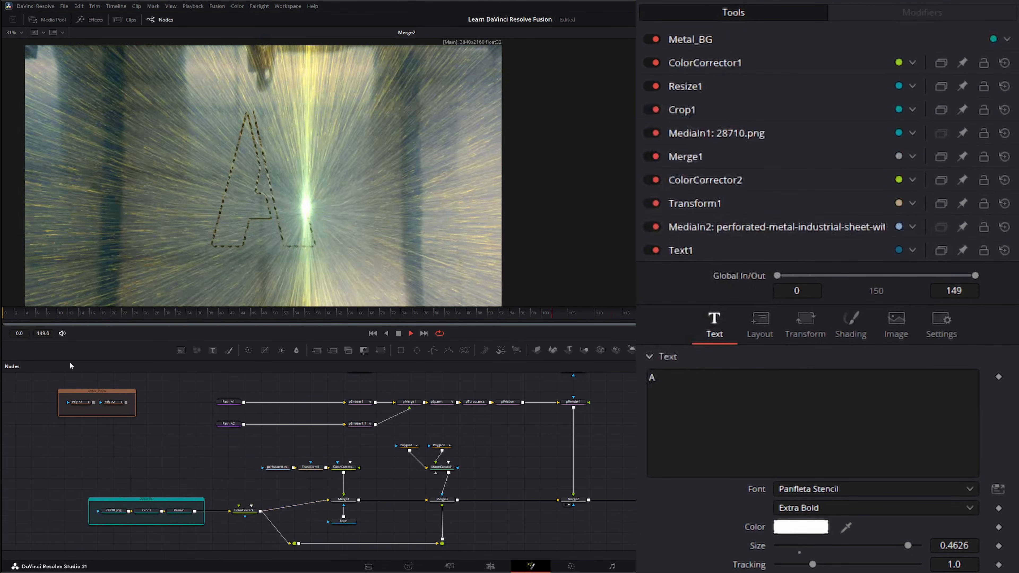
pyautogui.moveTo(37, 385); pyautogui.dragTo(165, 435)
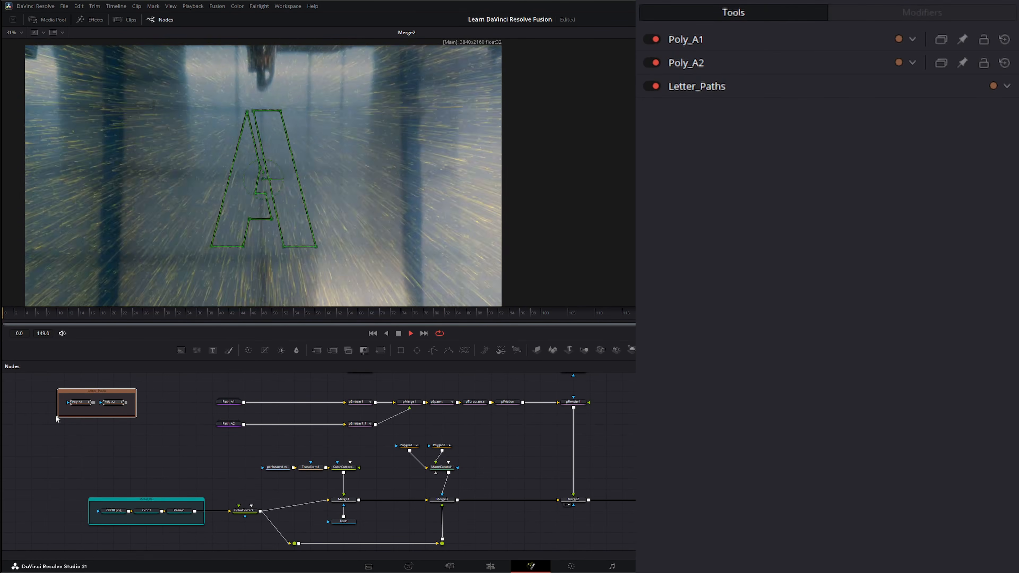
pyautogui.moveTo(191, 384); pyautogui.dragTo(241, 429)
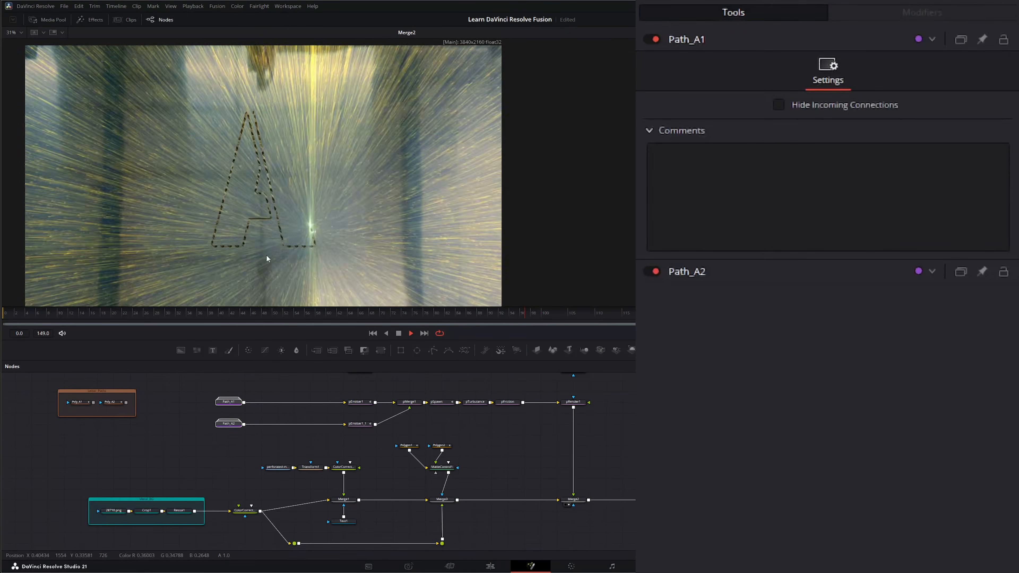
pyautogui.doubleClick(230, 401)
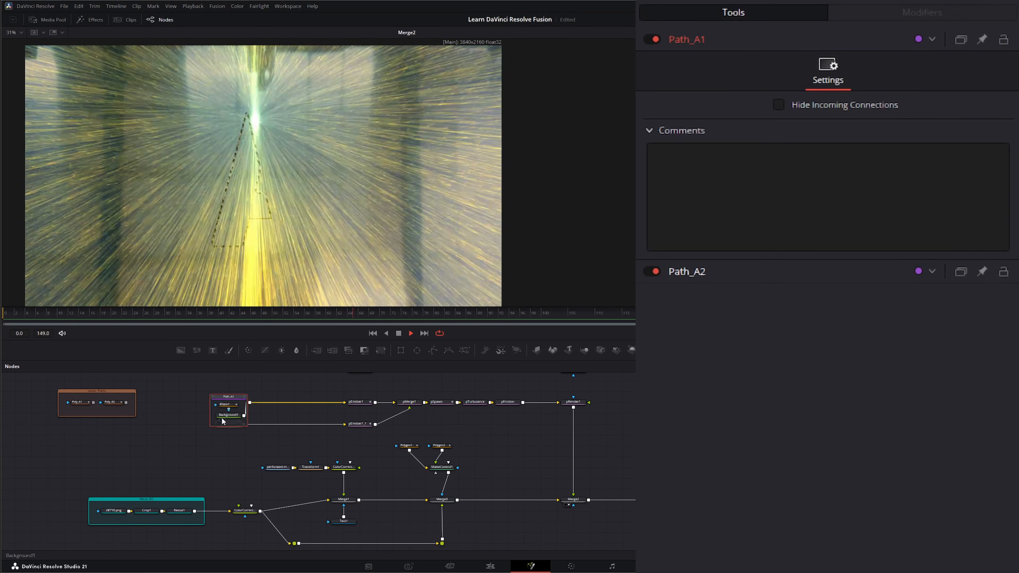
pyautogui.click(213, 397)
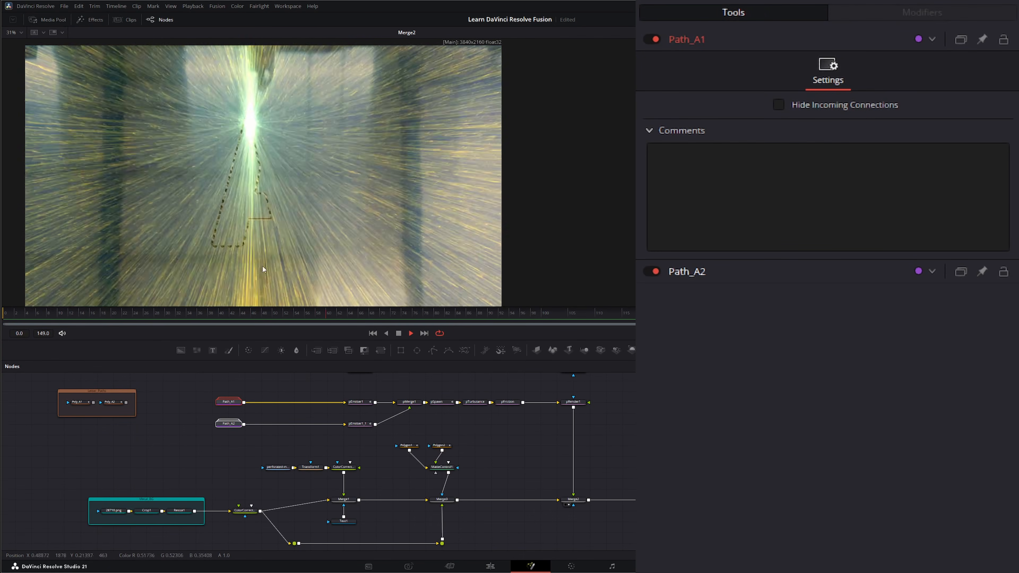
pyautogui.moveTo(443, 385); pyautogui.dragTo(447, 414)
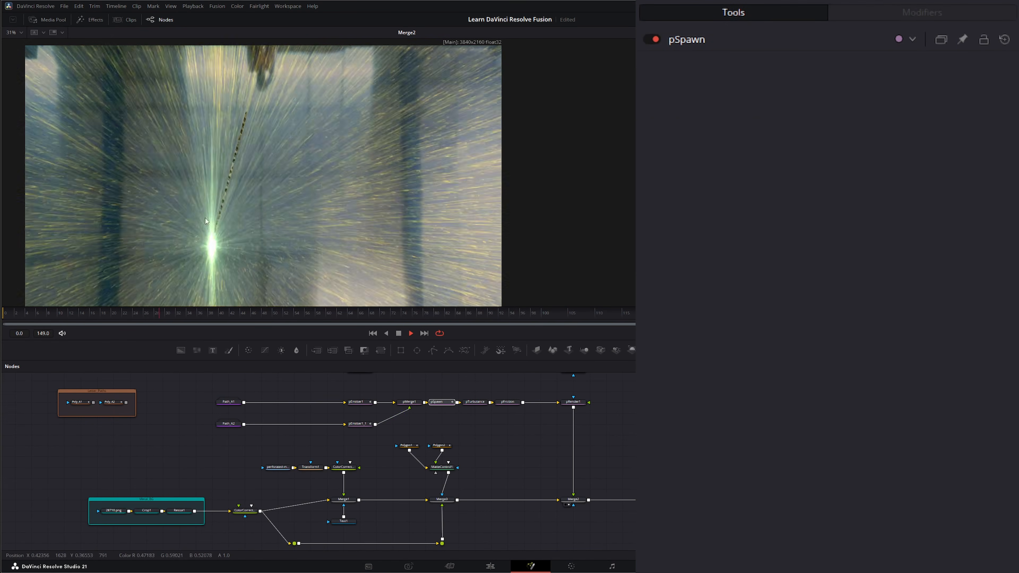